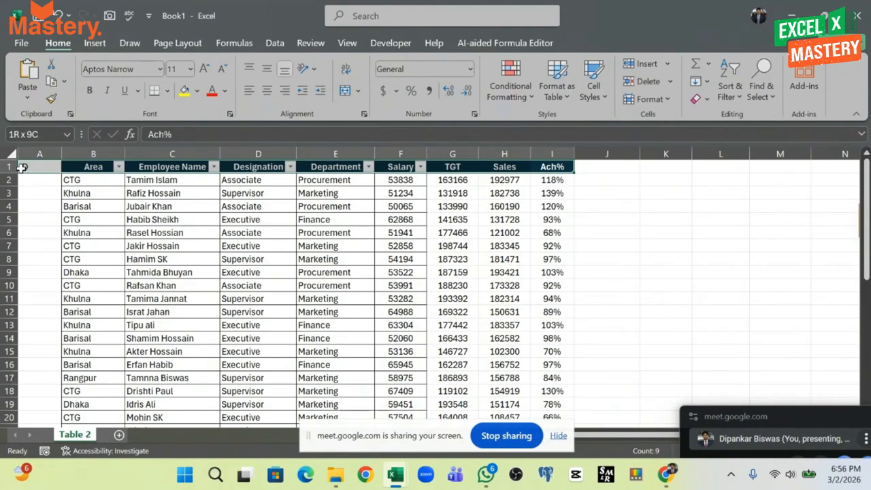
pyautogui.click(41, 167)
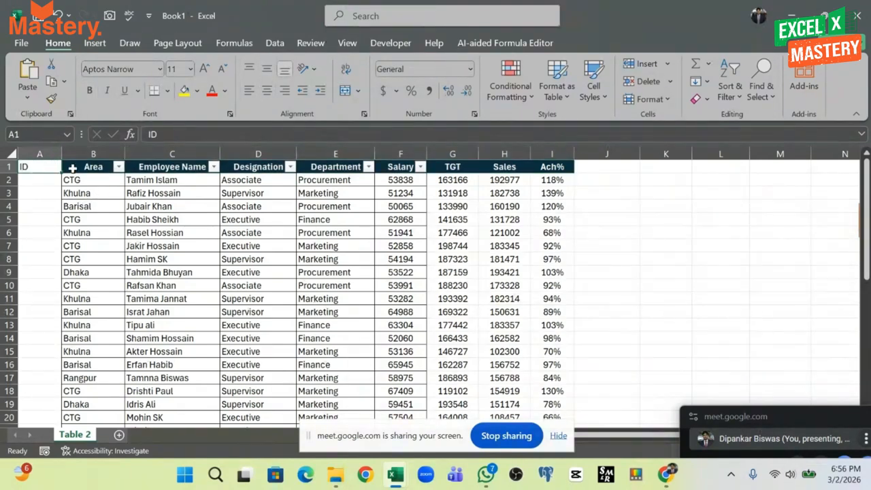
pyautogui.moveTo(48, 166); pyautogui.dragTo(117, 166)
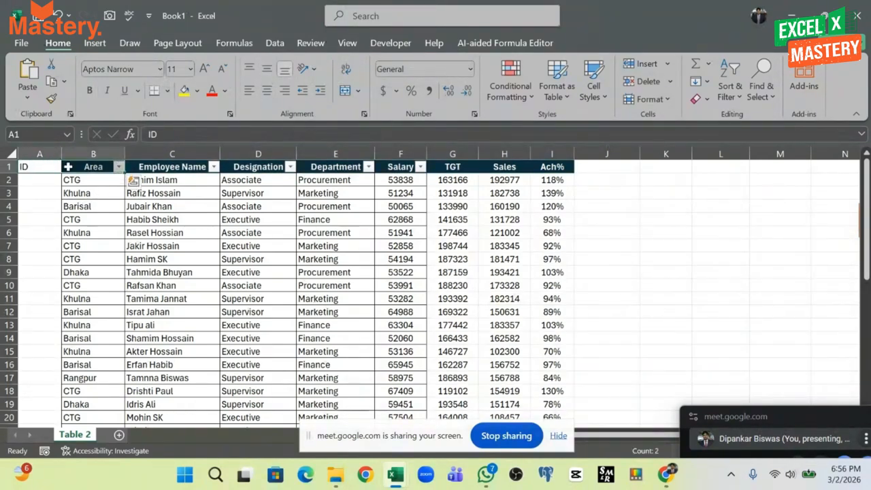
pyautogui.click(88, 166)
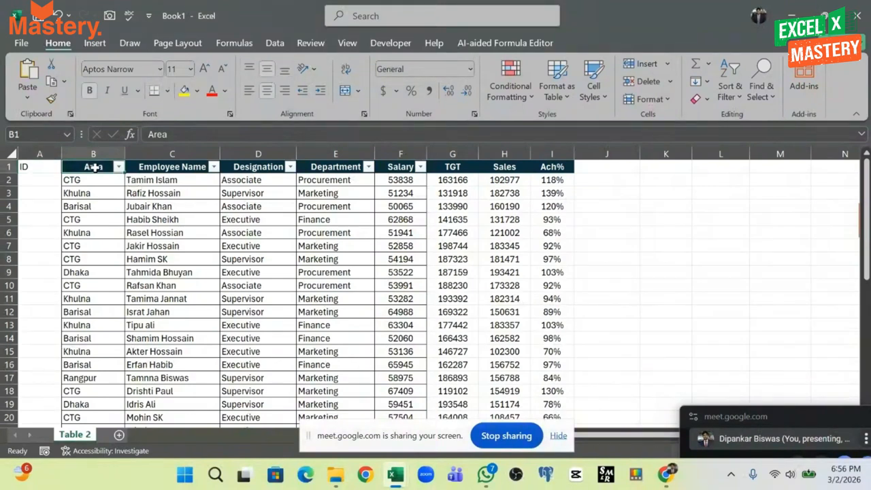
pyautogui.click(30, 166)
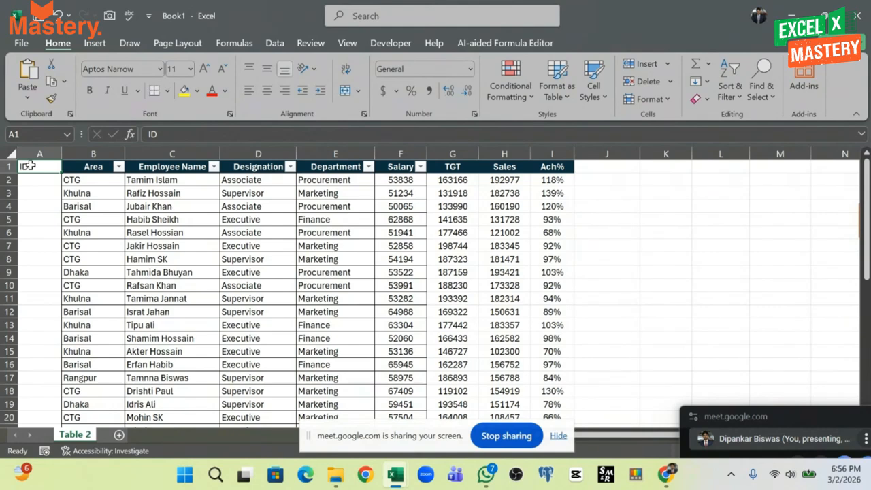
pyautogui.click(73, 168)
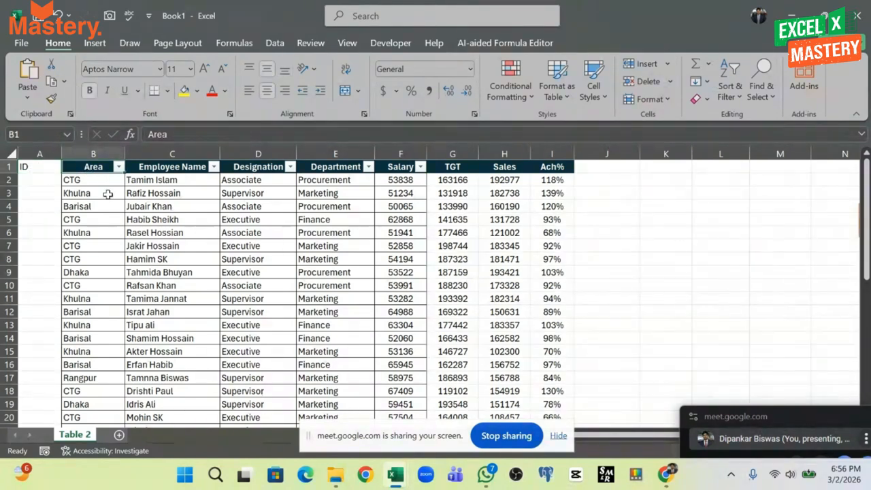
pyautogui.click(57, 170)
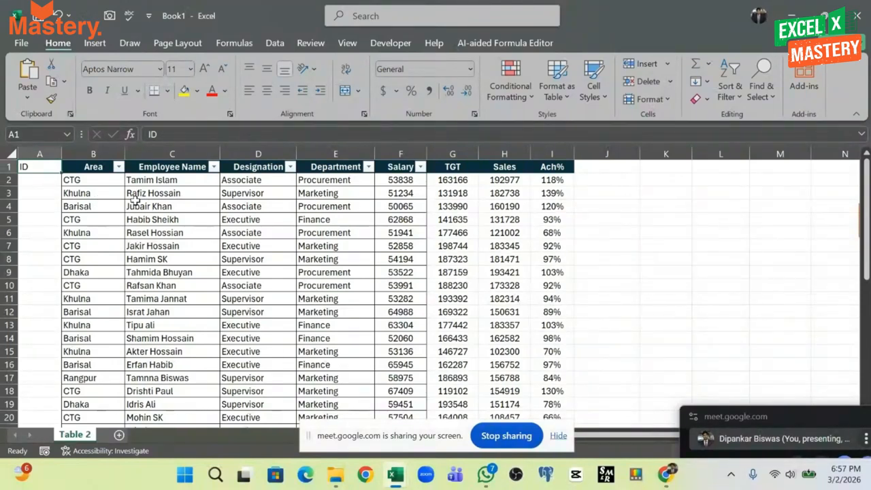
# Copy the Area header's formatting onto the ID header in A1
pyautogui.click(86, 167)
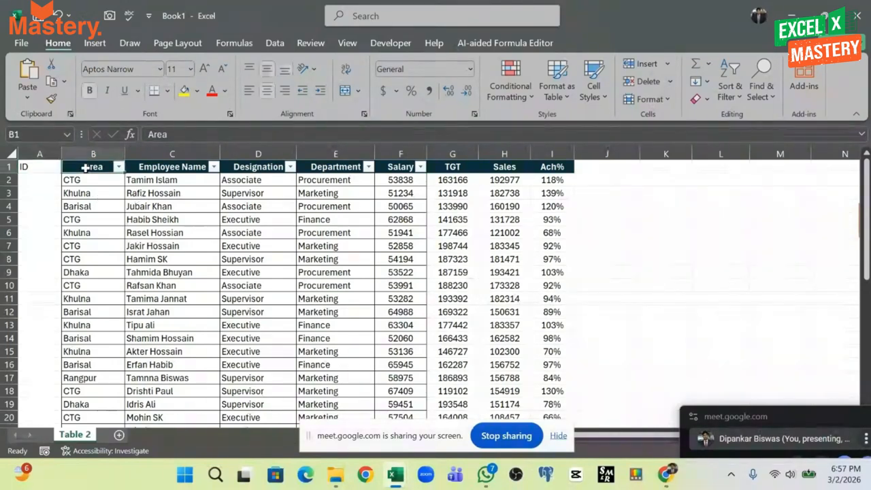
pyautogui.click(52, 100)
pyautogui.click(38, 167)
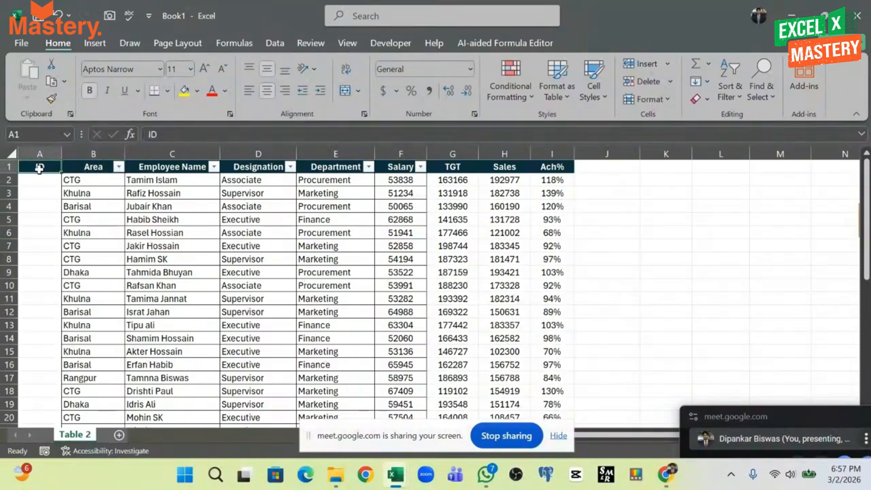
pyautogui.click(43, 179)
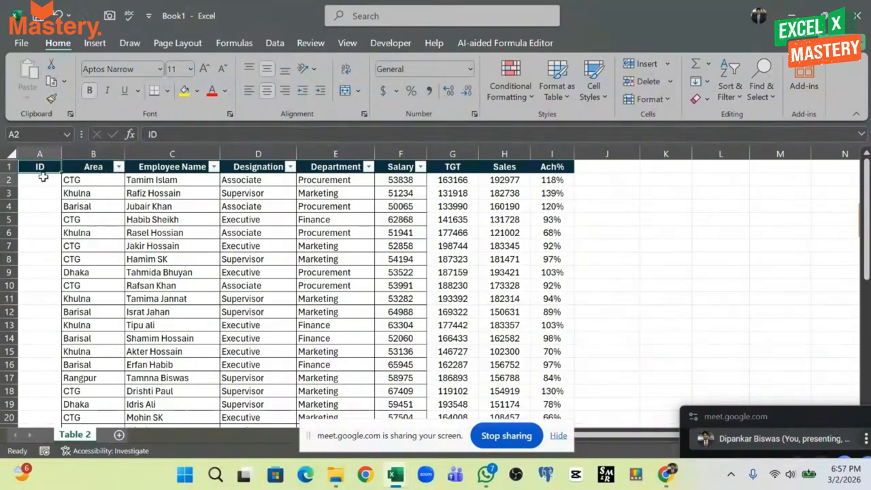
pyautogui.click(87, 168)
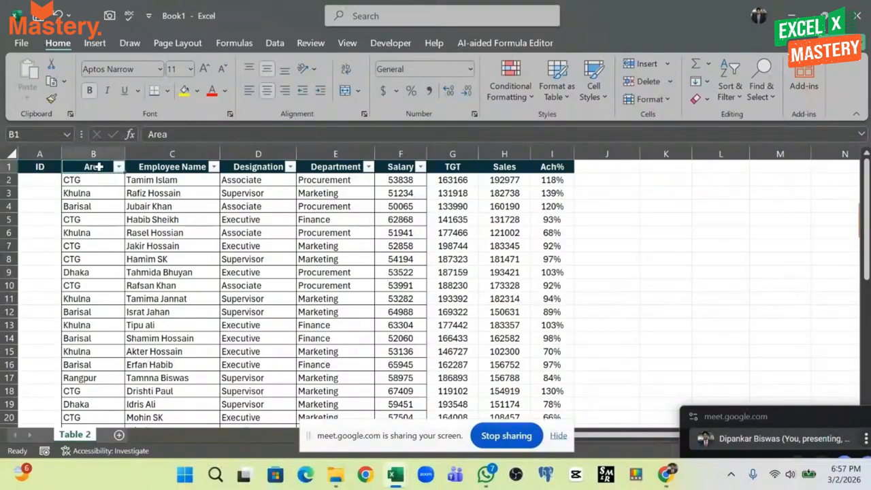
pyautogui.keyDown('shift'); pyautogui.click(35, 167); pyautogui.keyUp('shift')
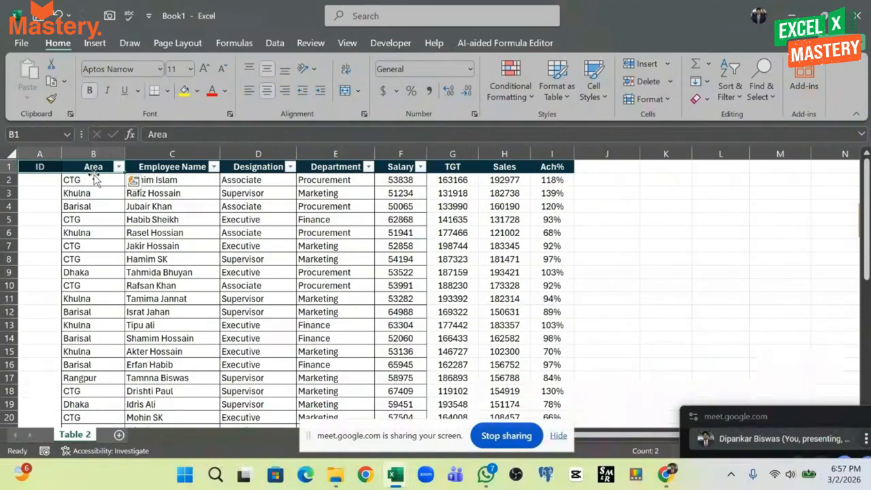
# Number the ID column with a consecutive series starting at 1 in A2 and filled down to A35
pyautogui.click(41, 181)
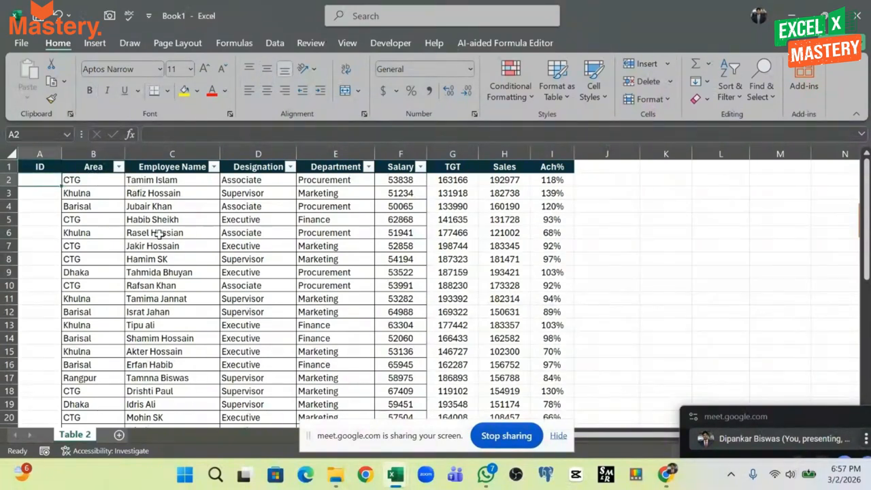
pyautogui.write('1')
pyautogui.press('Return')
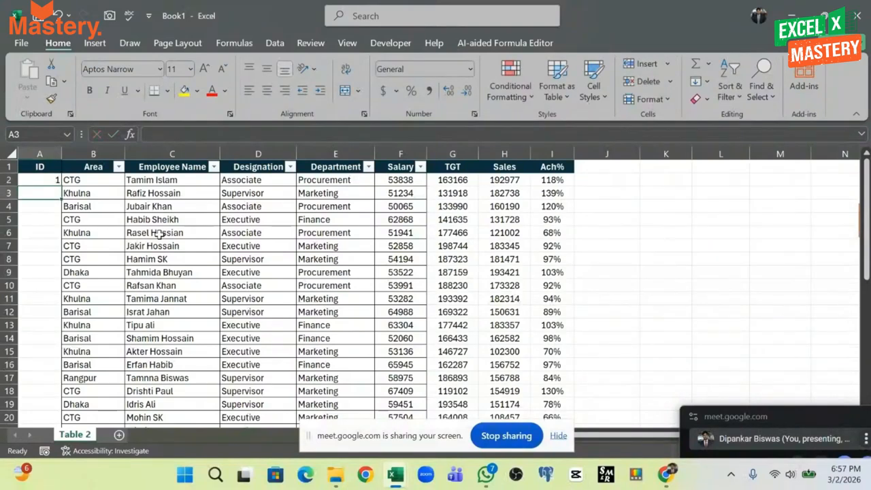
pyautogui.click(81, 273)
pyautogui.click(47, 181)
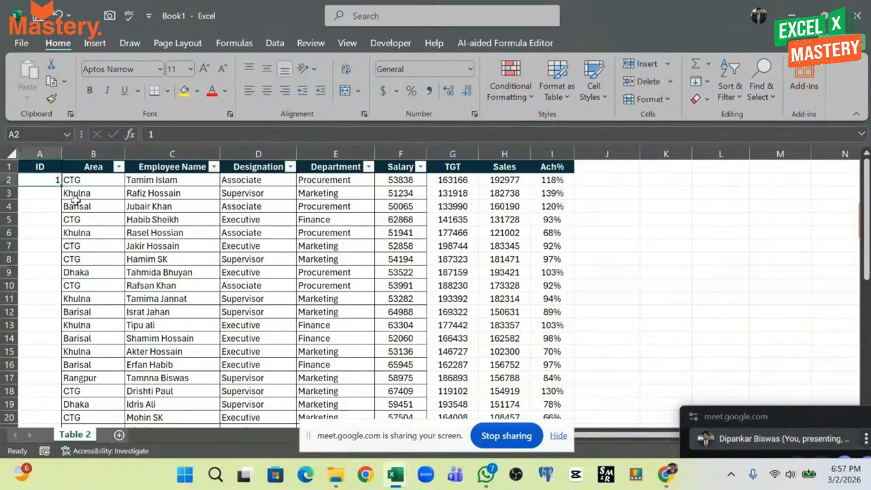
pyautogui.moveTo(62, 187); pyautogui.dragTo(49, 405)
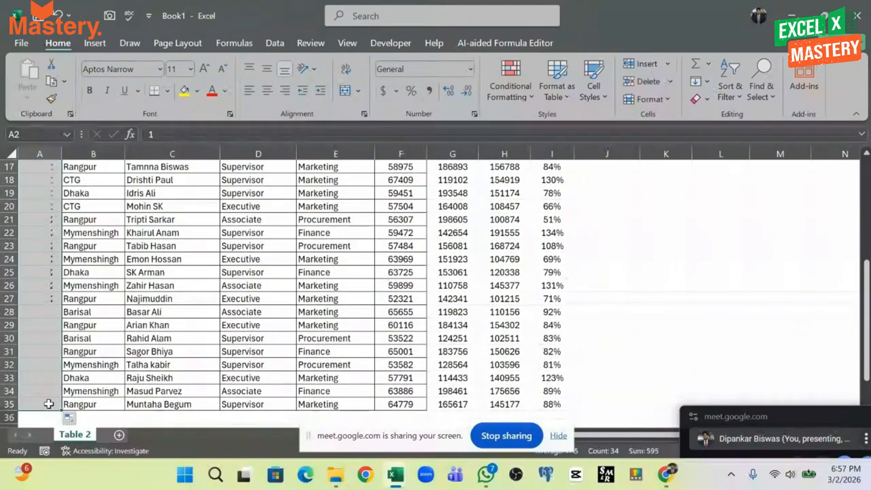
# Apply the formatting of the Area cells B2:B35 to the ID numbers in A2:A35
pyautogui.scroll(5, 108, 264)
pyautogui.moveTo(75, 180); pyautogui.dragTo(86, 400)
pyautogui.scroll(6, 96, 310)
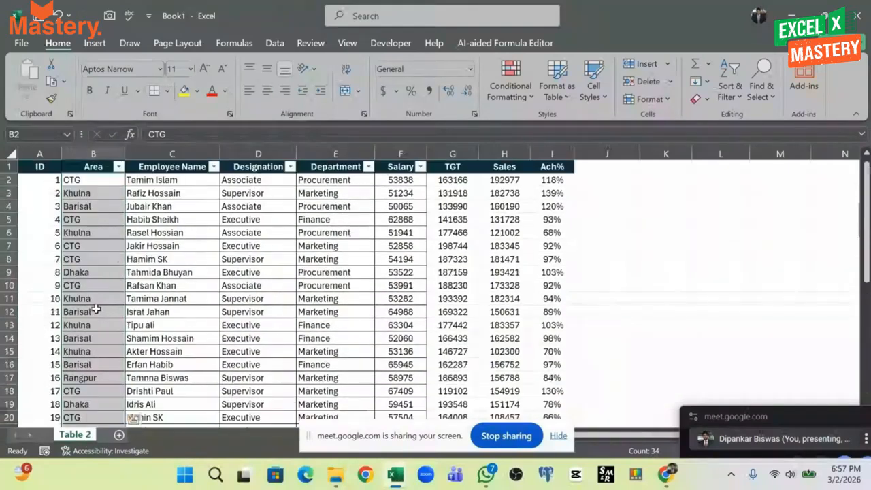
pyautogui.click(51, 99)
pyautogui.click(58, 180)
# Center the ID numbers in A2:A35 horizontally
pyautogui.scroll(-8, 64, 272)
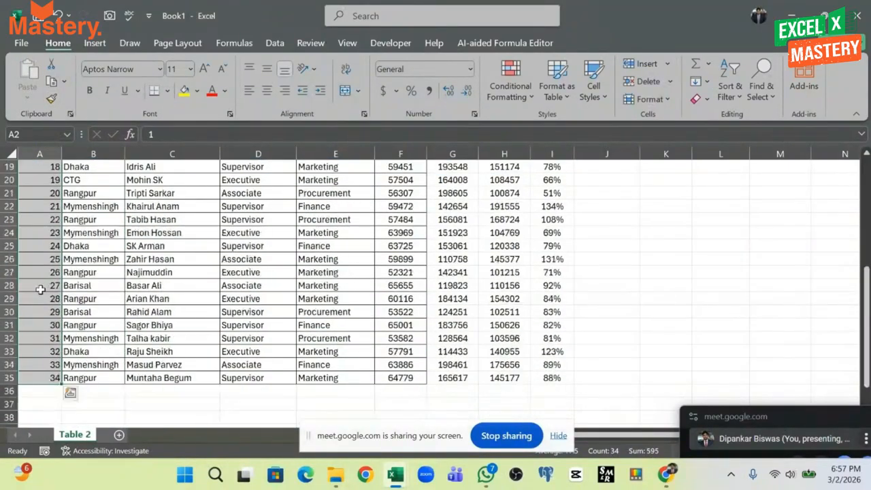
pyautogui.scroll(8, 64, 272)
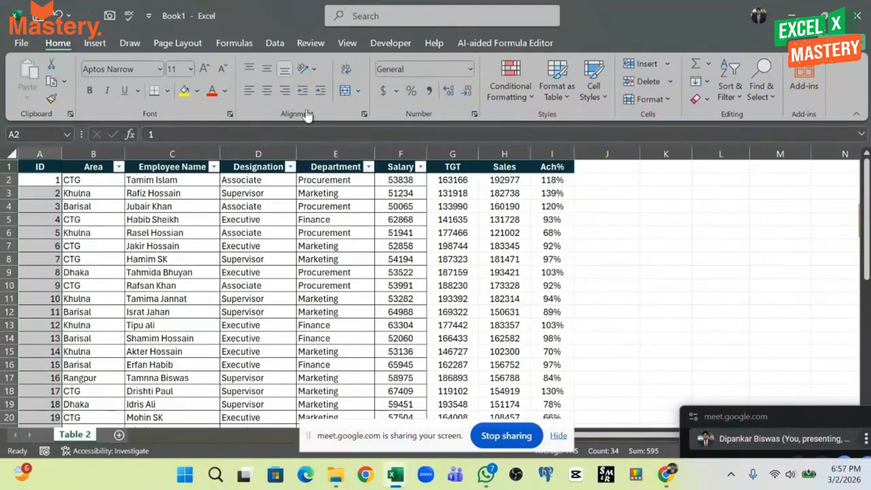
pyautogui.click(265, 91)
pyautogui.click(158, 233)
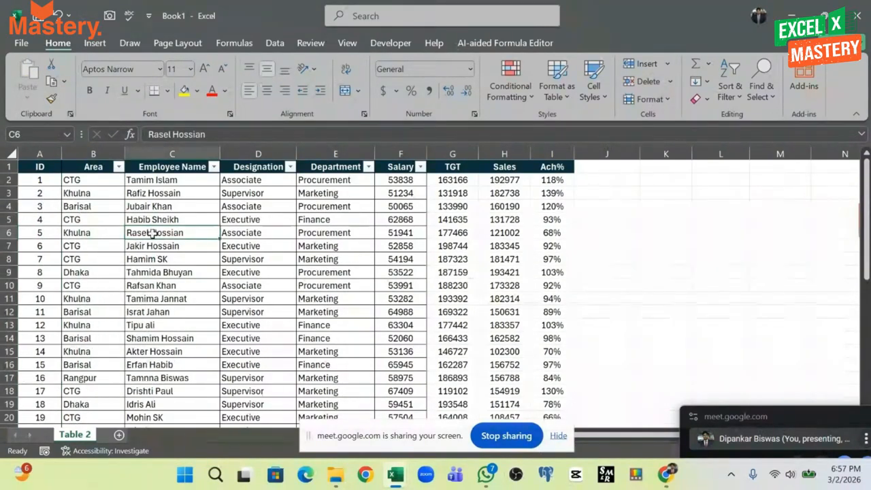
pyautogui.scroll(-6, 176, 293)
pyautogui.scroll(6, 176, 293)
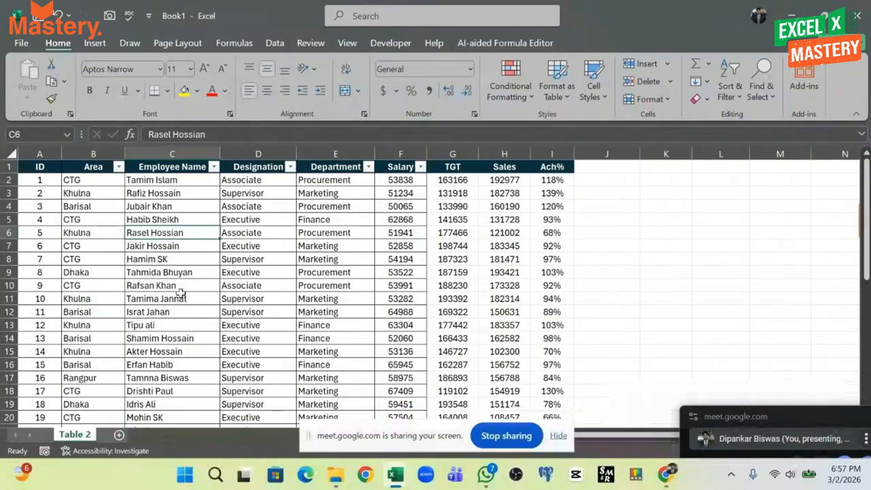
pyautogui.click(206, 249)
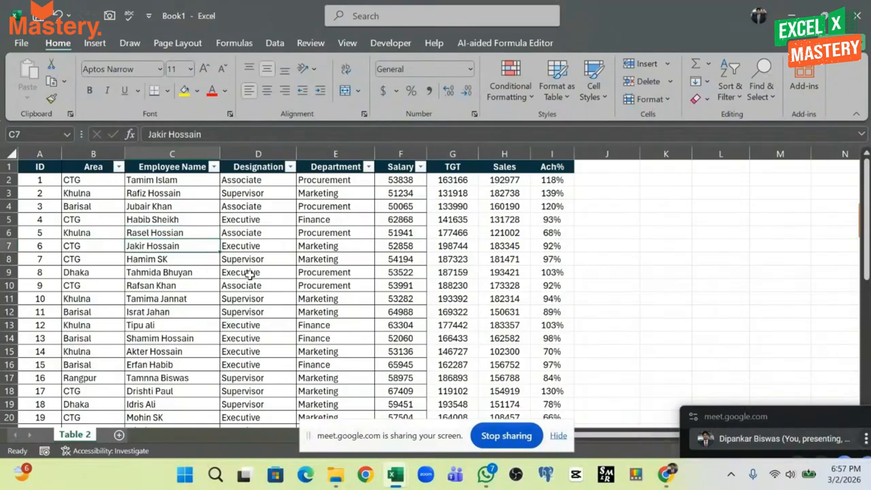
pyautogui.click(608, 233)
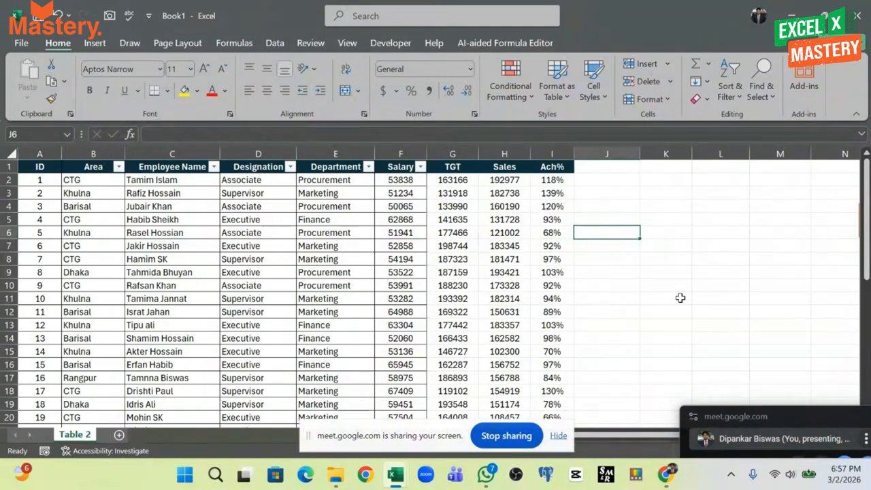
pyautogui.click(278, 249)
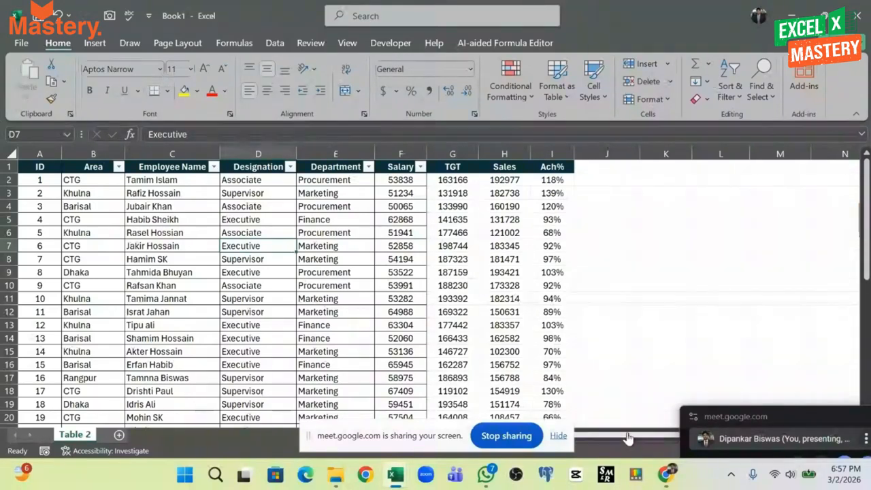
pyautogui.moveTo(628, 435)
pyautogui.mouseDown()
pyautogui.moveTo(752, 439)
pyautogui.moveTo(630, 439)
pyautogui.mouseUp()
pyautogui.keyDown('ctrl'); pyautogui.scroll(-1, 329, 273); pyautogui.keyUp('ctrl')
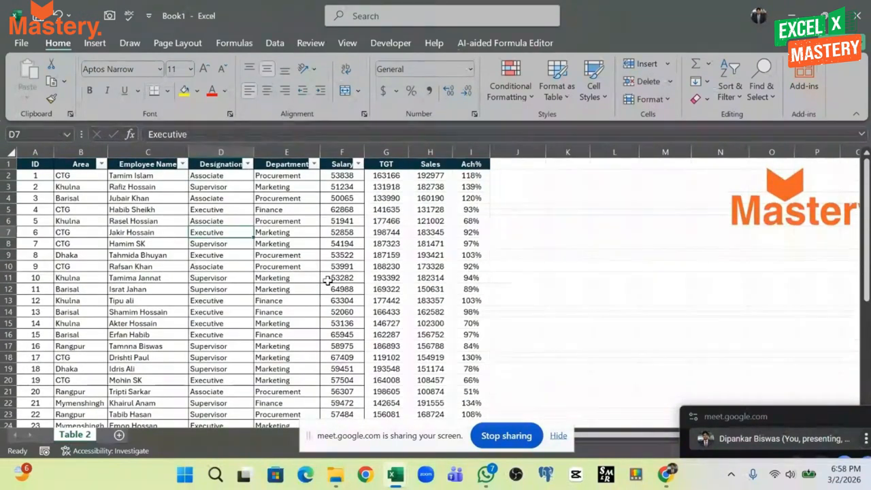
pyautogui.moveTo(563, 234)
pyautogui.mouseDown()
pyautogui.moveTo(690, 323)
pyautogui.moveTo(697, 378)
pyautogui.mouseUp()
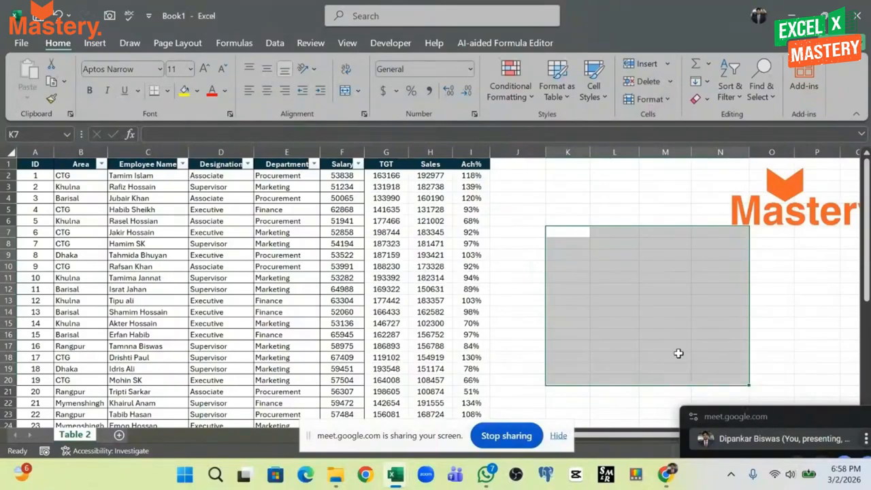
pyautogui.click(565, 175)
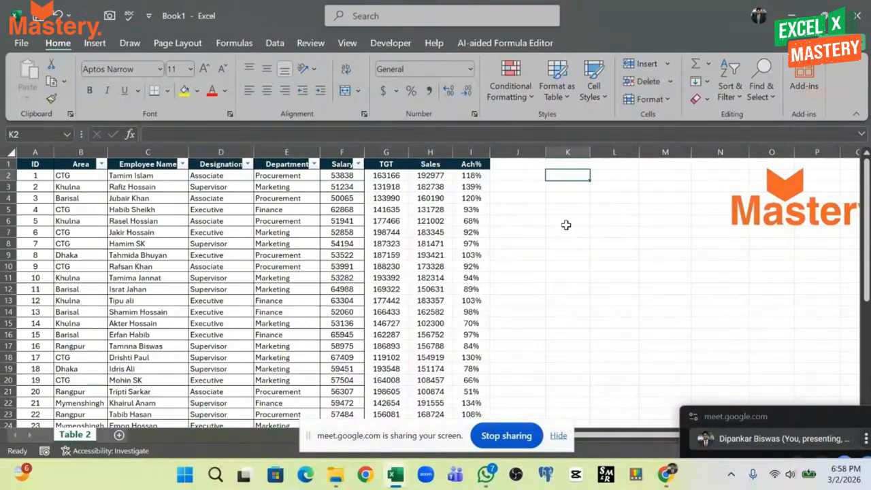
pyautogui.click(555, 219)
pyautogui.click(550, 278)
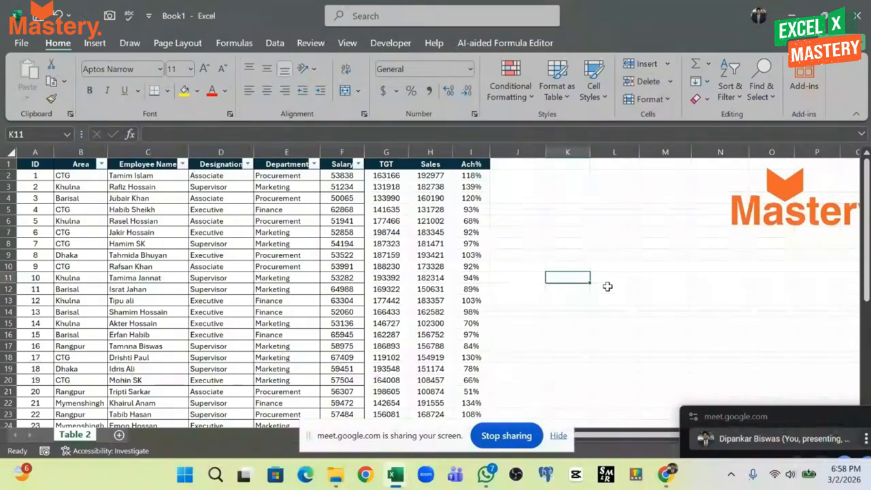
pyautogui.click(140, 232)
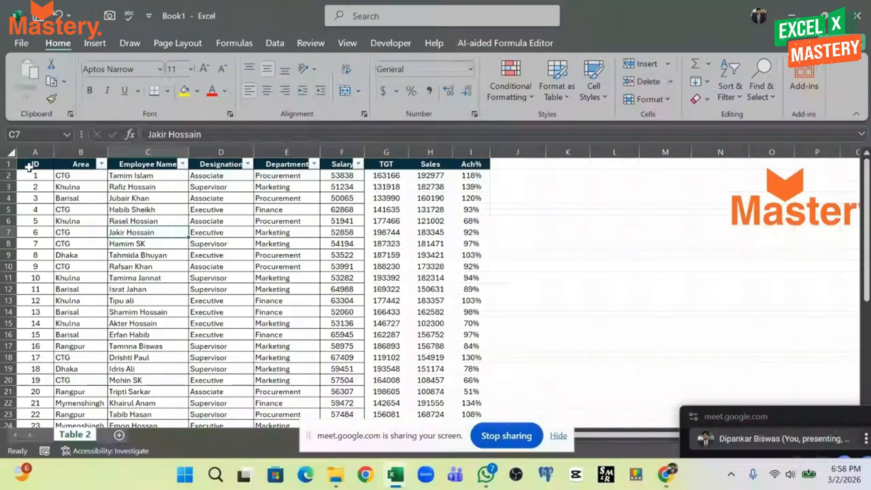
pyautogui.moveTo(28, 165); pyautogui.dragTo(473, 358)
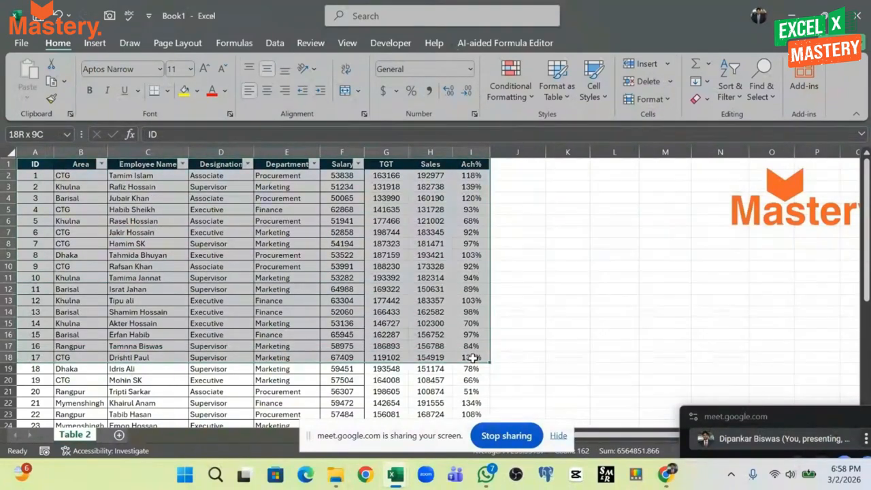
pyautogui.click(613, 311)
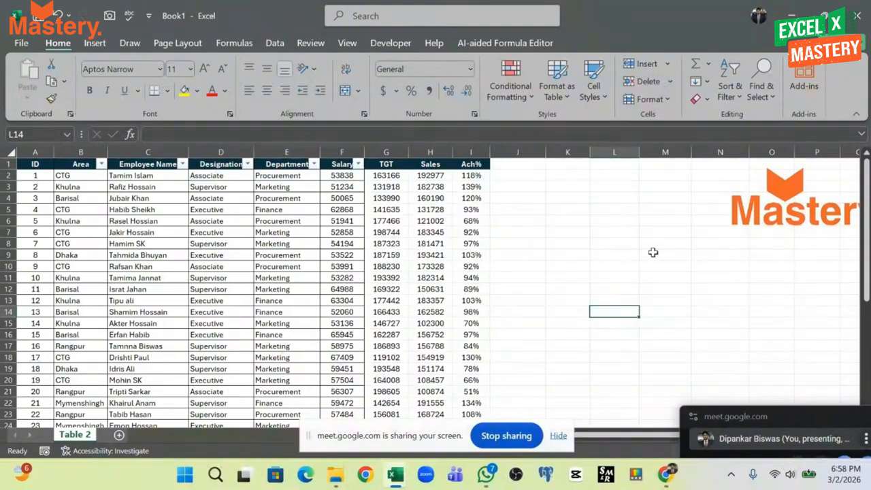
pyautogui.click(174, 232)
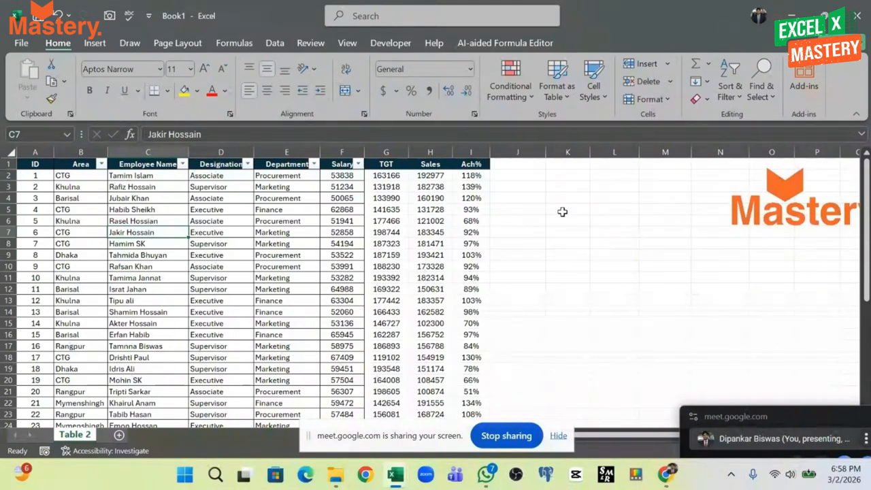
pyautogui.moveTo(562, 212); pyautogui.dragTo(691, 349)
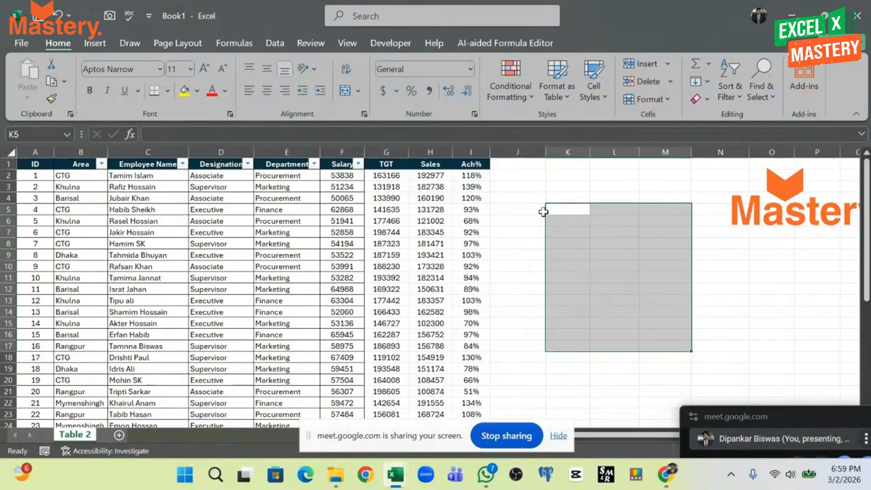
pyautogui.moveTo(543, 211); pyautogui.dragTo(661, 334)
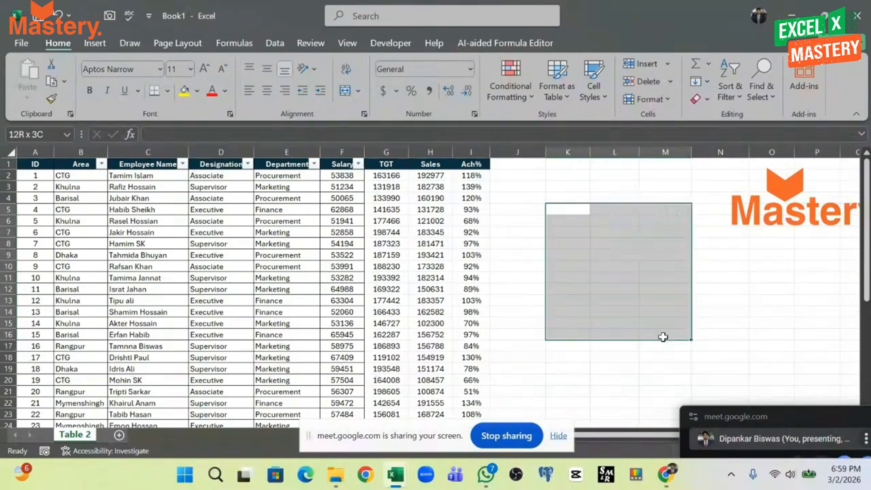
# Insert a PivotTable from the range 'Table 2'!$A$1:$I$35 into the existing worksheet at cell K8
pyautogui.click(299, 262)
pyautogui.click(148, 209)
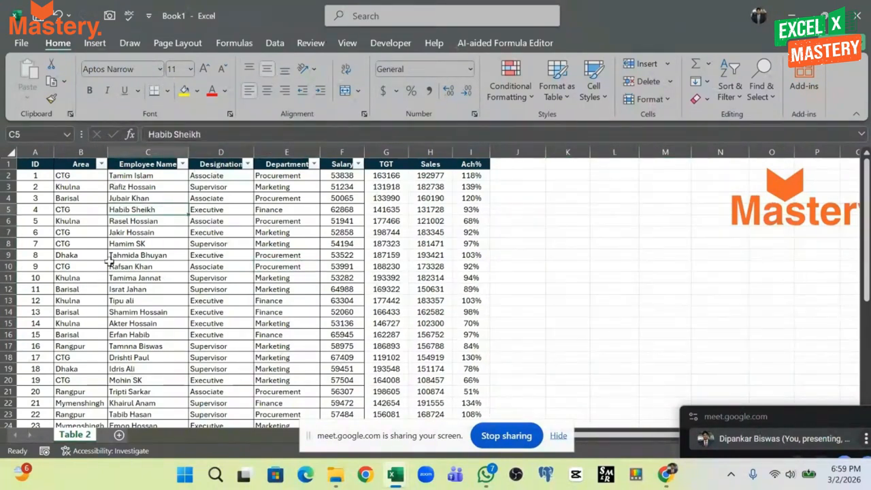
pyautogui.click(140, 232)
pyautogui.click(95, 43)
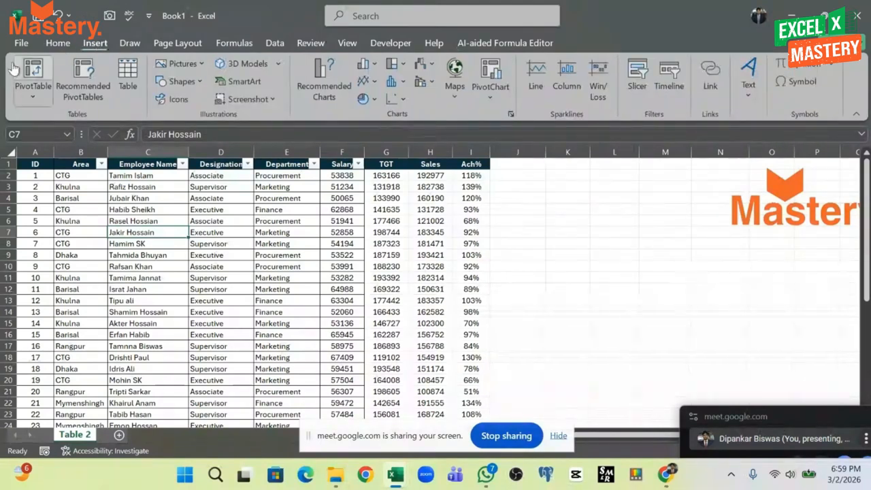
pyautogui.click(31, 71)
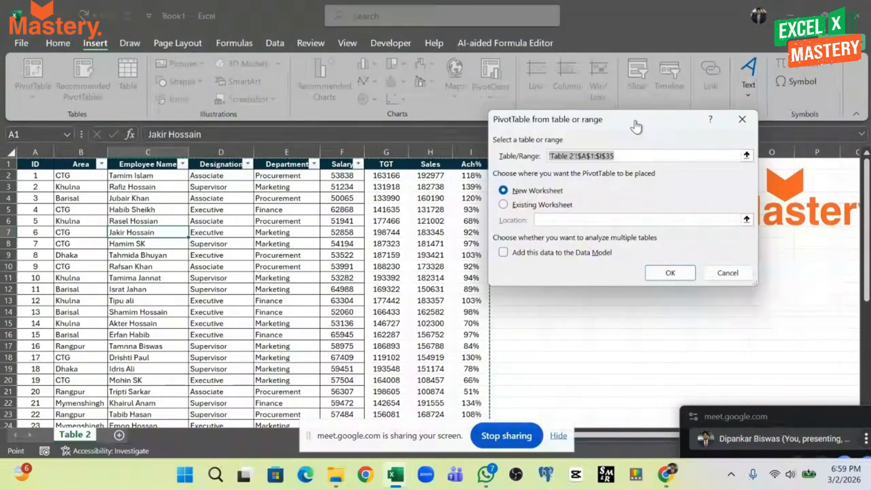
pyautogui.moveTo(636, 126); pyautogui.dragTo(358, 103)
pyautogui.click(462, 184)
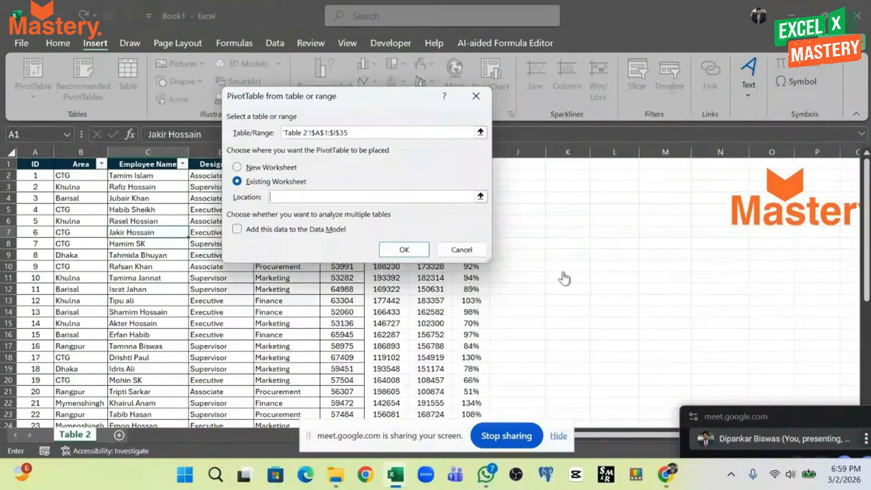
pyautogui.click(535, 246)
pyautogui.click(562, 246)
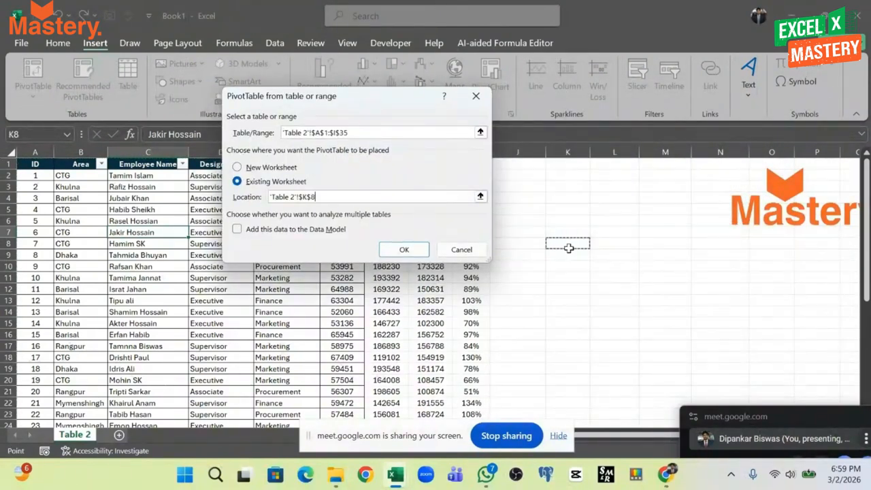
pyautogui.click(404, 249)
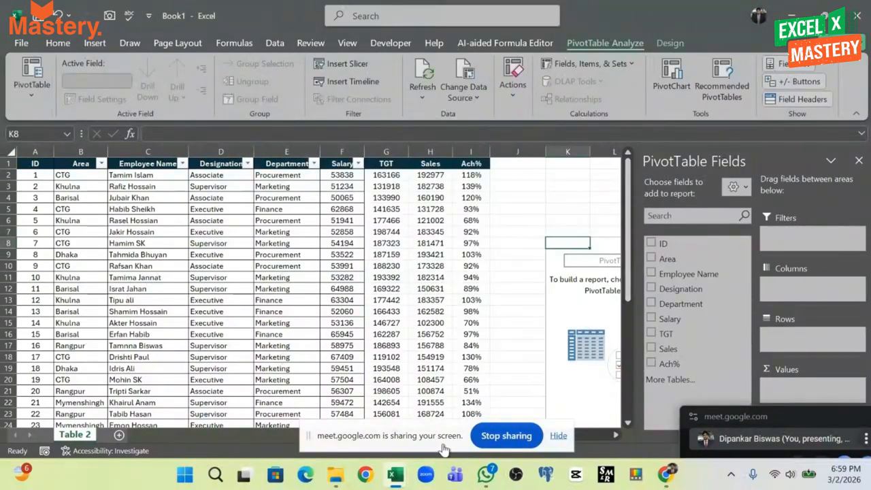
# Add the Area field to the PivotTable's rows and summarize Sales as a sum in its values
pyautogui.click(615, 435)
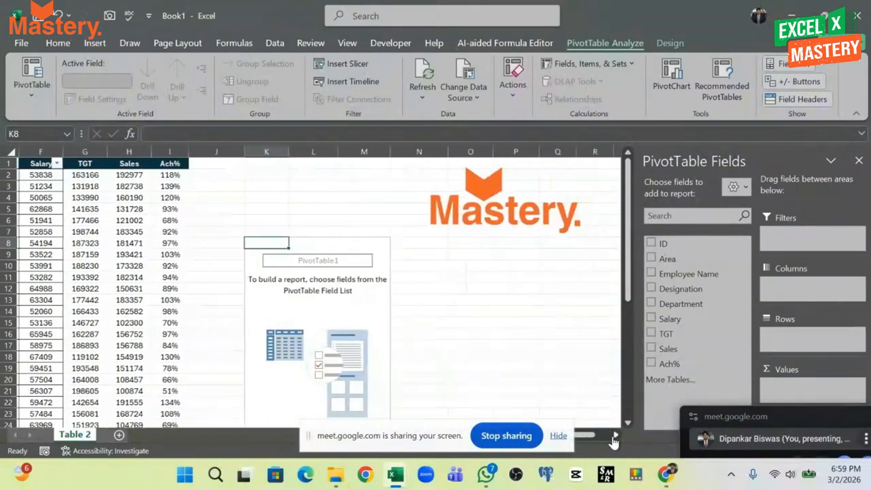
pyautogui.click(615, 436)
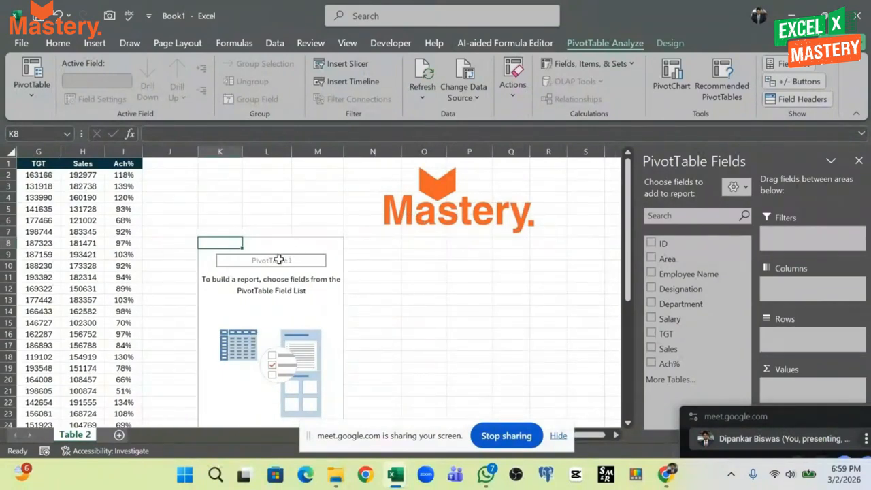
pyautogui.click(652, 259)
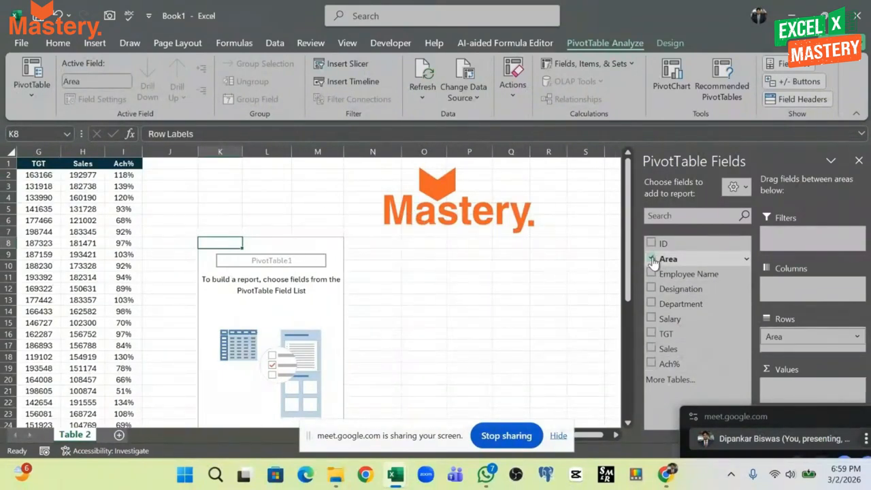
pyautogui.click(651, 349)
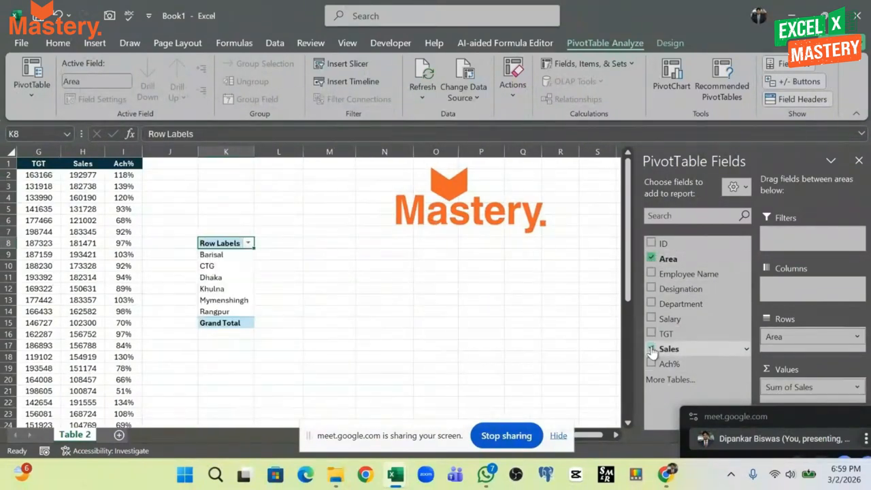
pyautogui.click(390, 284)
pyautogui.click(243, 268)
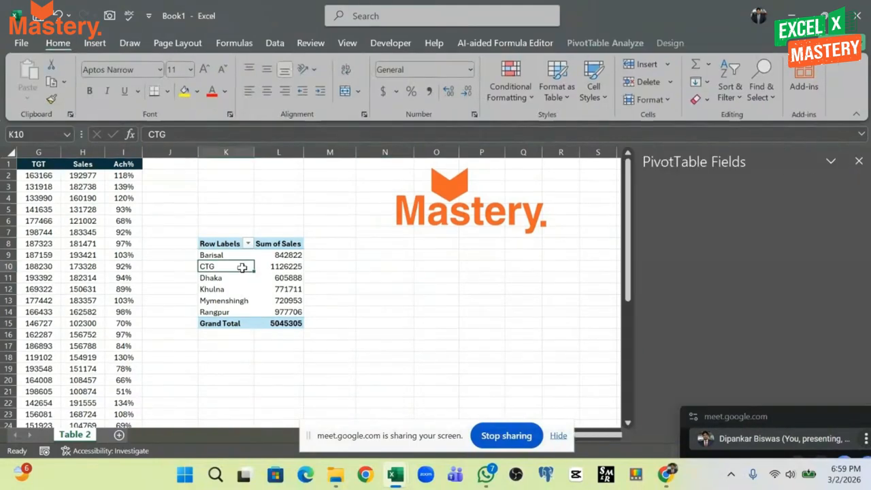
# Compare the total of the source Sales column H with the PivotTable's area sums in L9:L14
pyautogui.moveTo(171, 243); pyautogui.dragTo(10, 221)
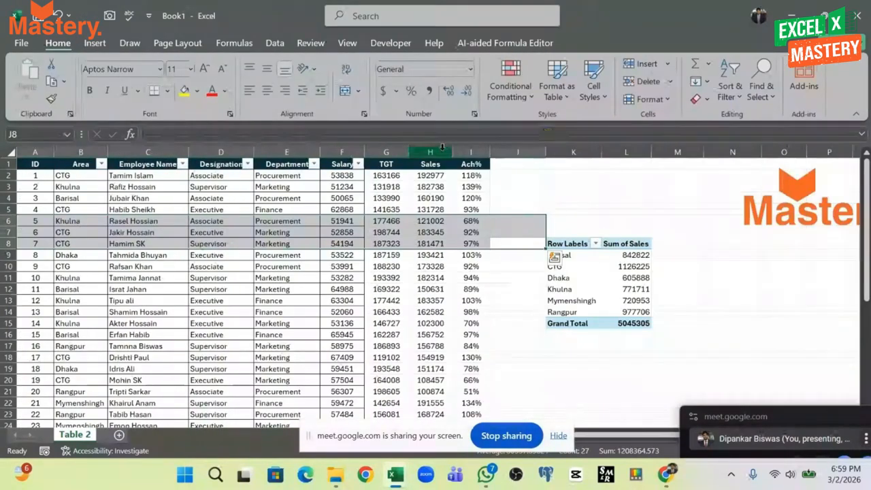
pyautogui.click(442, 147)
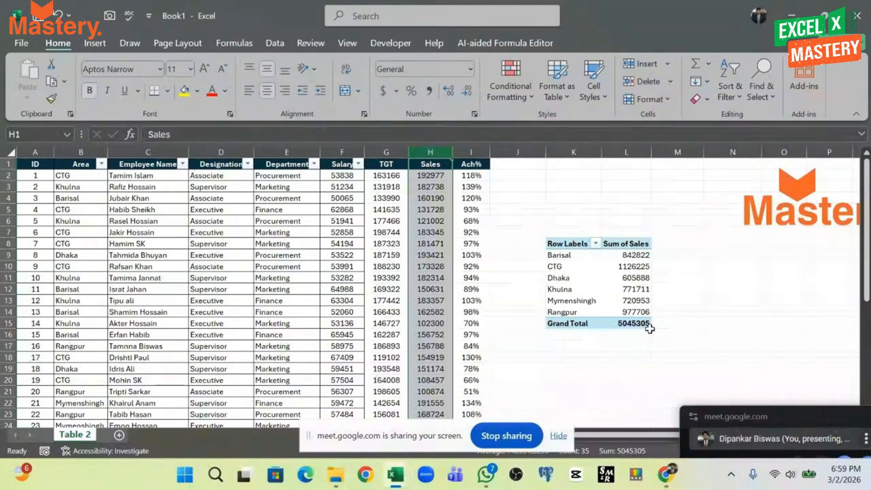
pyautogui.click(633, 254)
pyautogui.moveTo(633, 254); pyautogui.dragTo(636, 312)
pyautogui.moveTo(348, 176); pyautogui.dragTo(344, 414)
pyautogui.scroll(2, 531, 346)
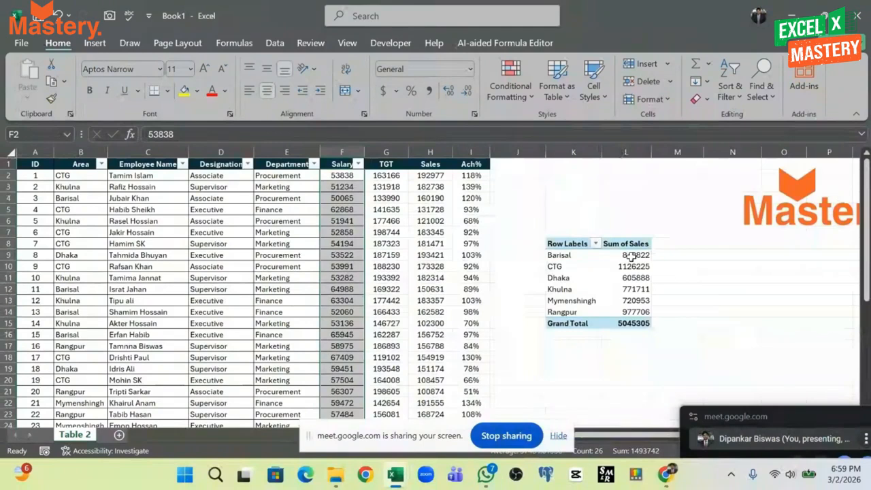
pyautogui.moveTo(633, 255); pyautogui.dragTo(627, 321)
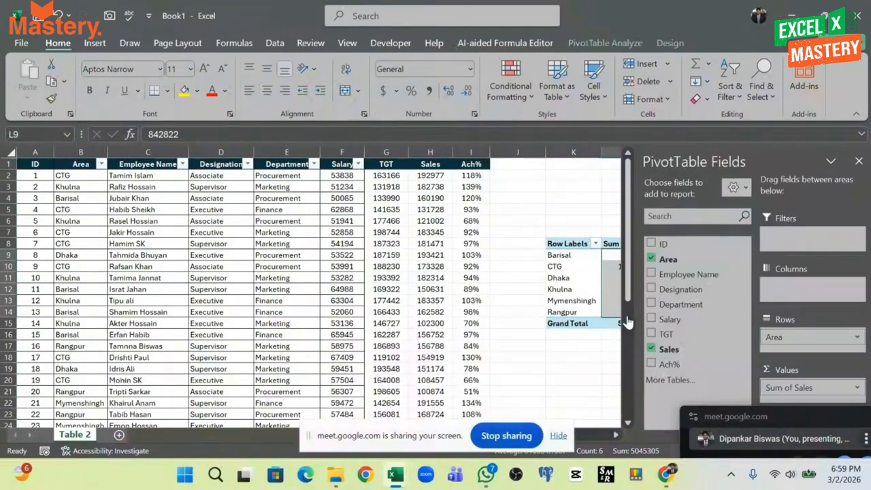
# Examine the PivotTable's area labels against the entries in the source table's Area column B
pyautogui.click(509, 297)
pyautogui.click(562, 253)
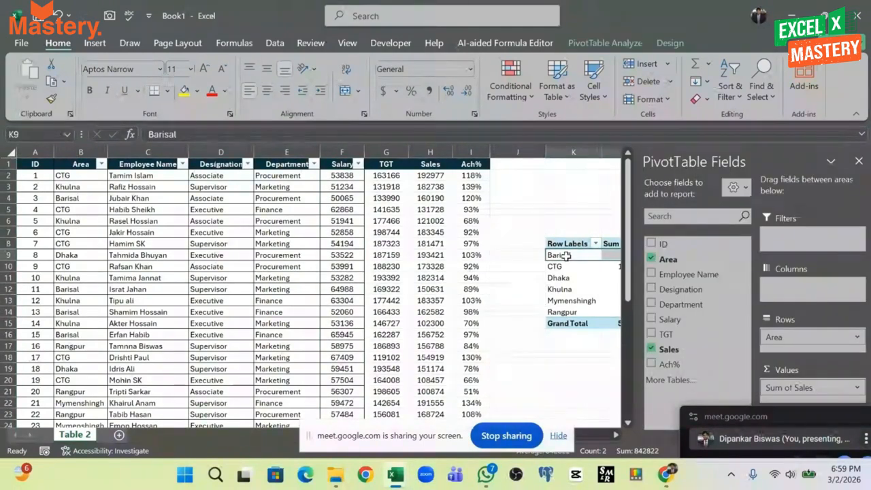
pyautogui.click(565, 267)
pyautogui.click(574, 279)
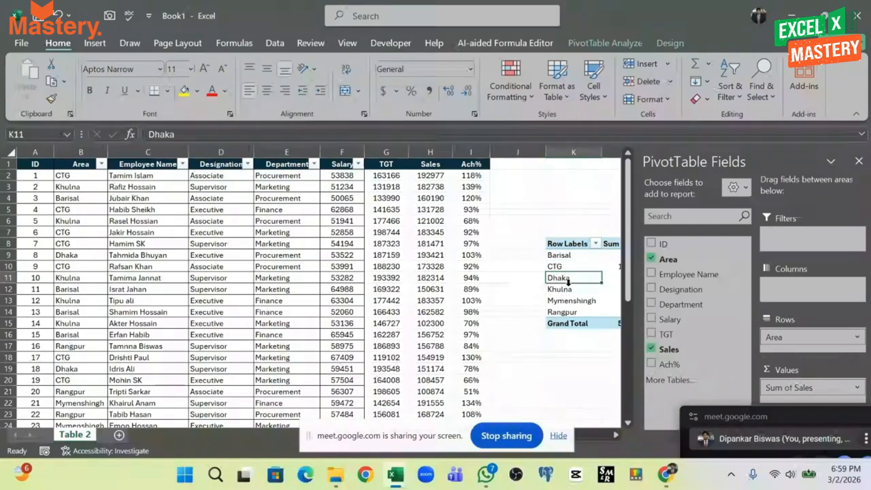
pyautogui.click(531, 351)
pyautogui.hscroll(1, 633, 439)
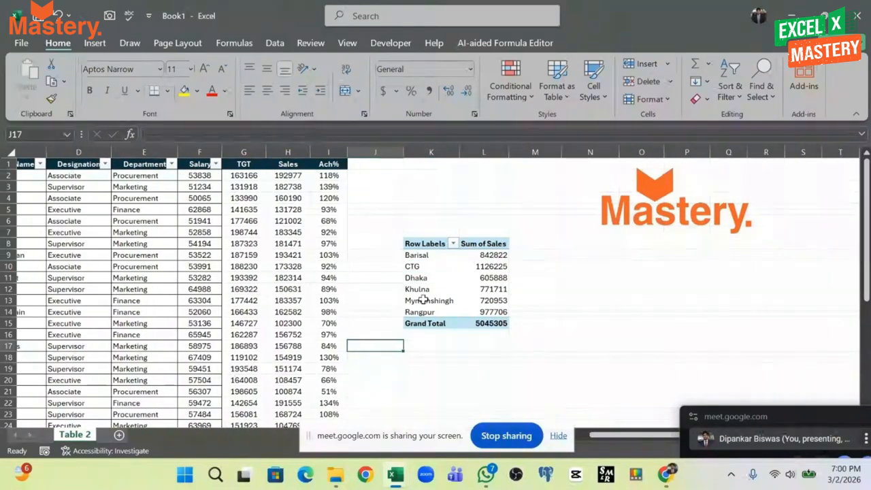
pyautogui.click(491, 255)
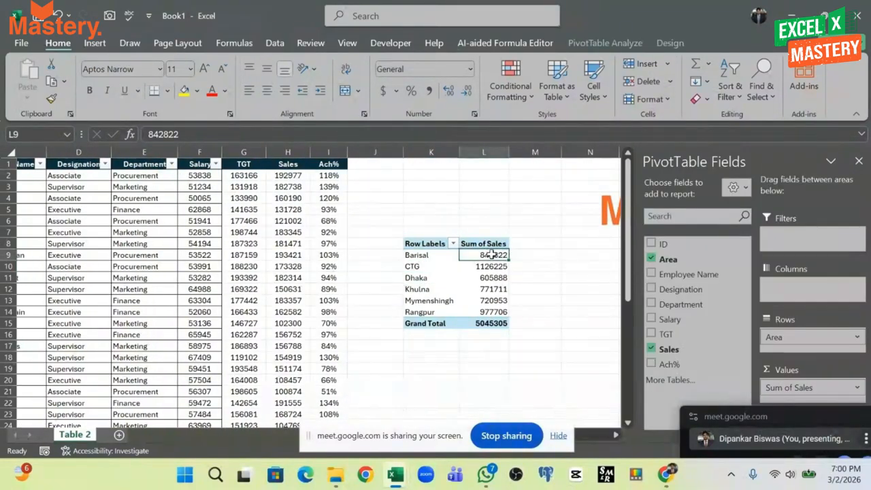
pyautogui.moveTo(120, 225); pyautogui.dragTo(27, 232)
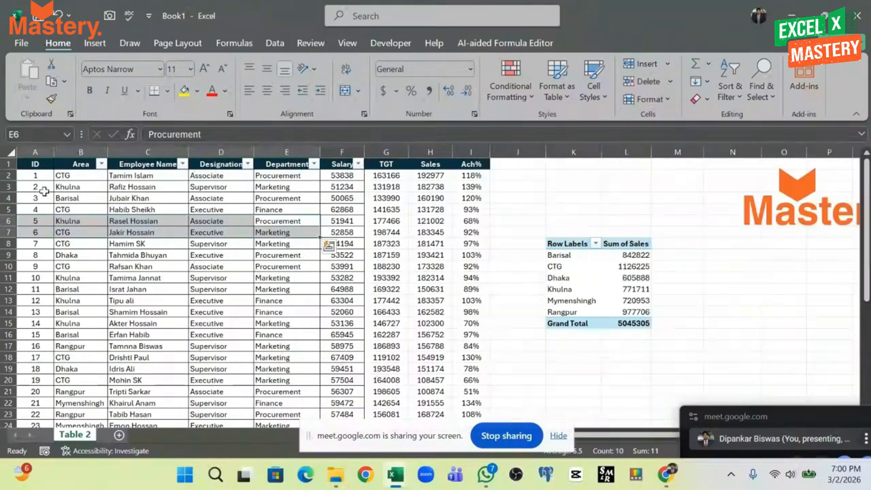
pyautogui.click(80, 153)
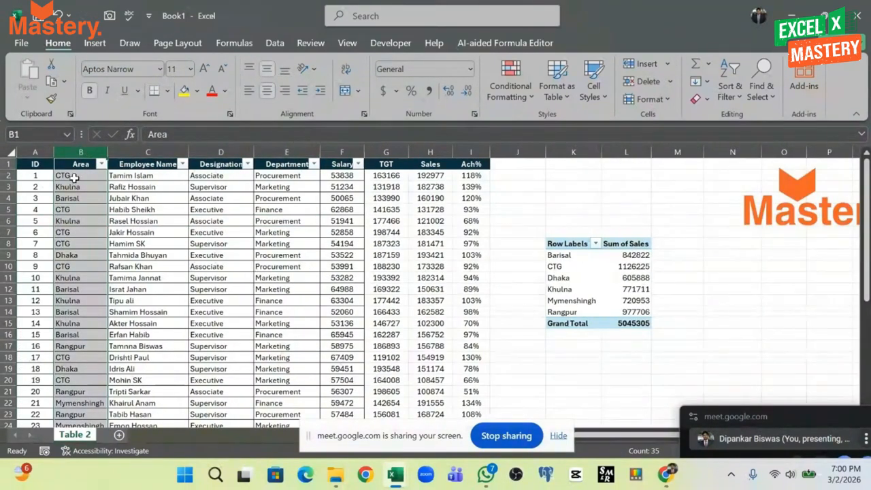
pyautogui.click(68, 186)
pyautogui.click(68, 221)
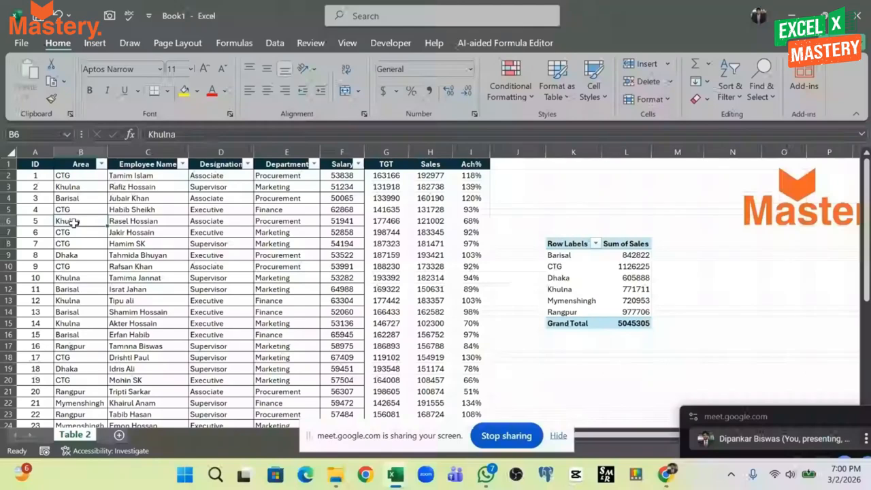
pyautogui.click(70, 278)
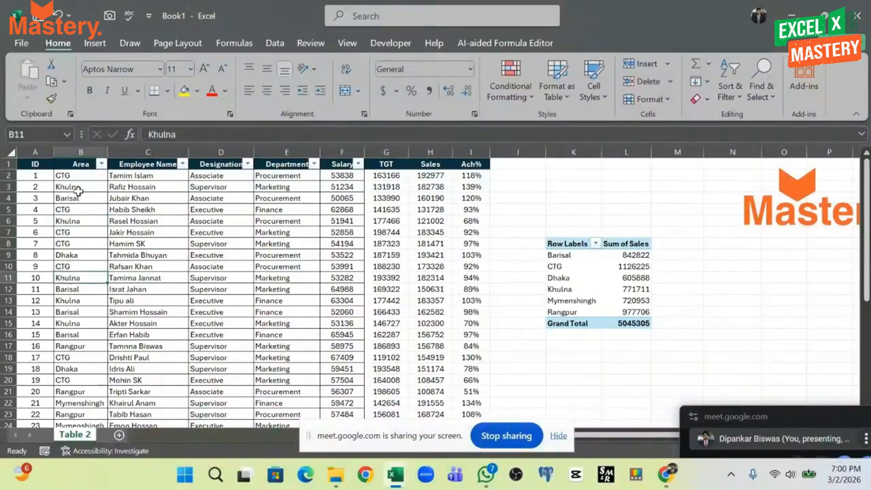
# Check the PivotTable sums for areas such as Barisal and Khulna against the source Sales and Area columns
pyautogui.click(427, 187)
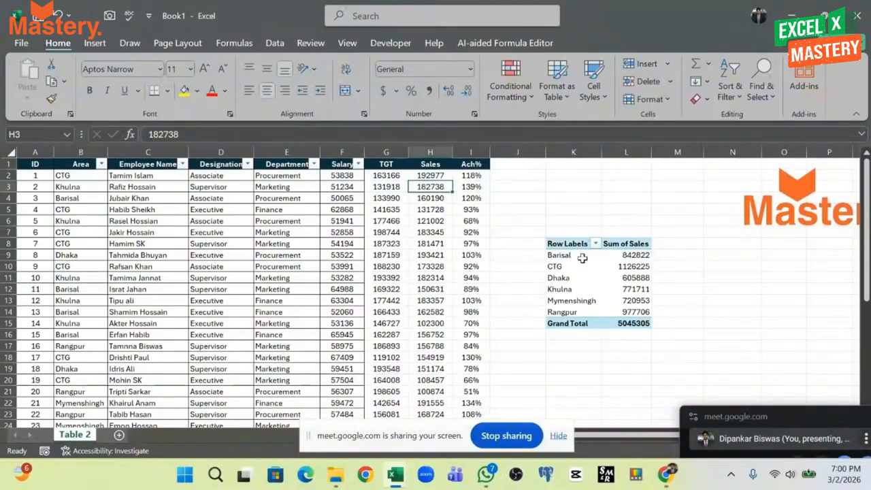
pyautogui.click(634, 256)
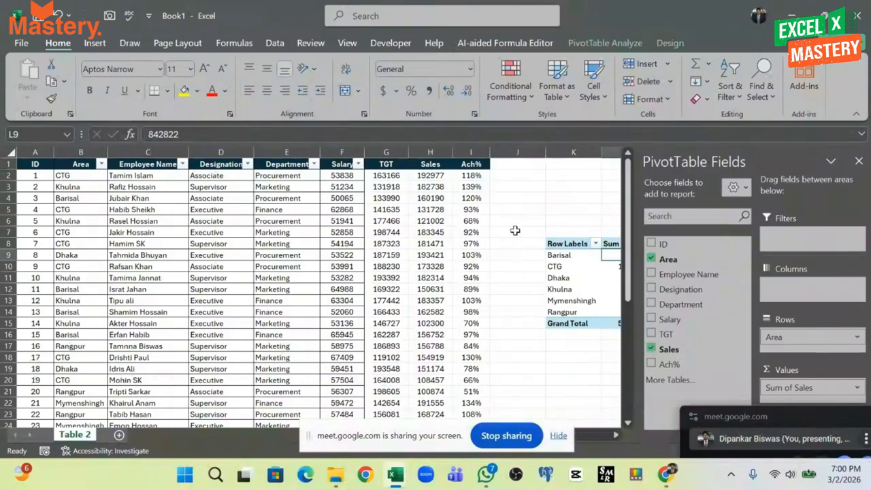
pyautogui.click(514, 224)
pyautogui.moveTo(580, 290); pyautogui.dragTo(634, 298)
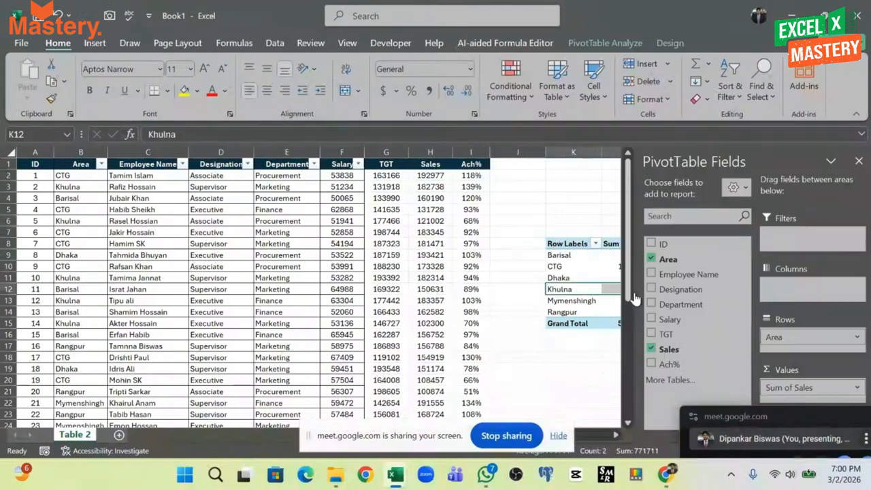
pyautogui.hscroll(3, 456, 317)
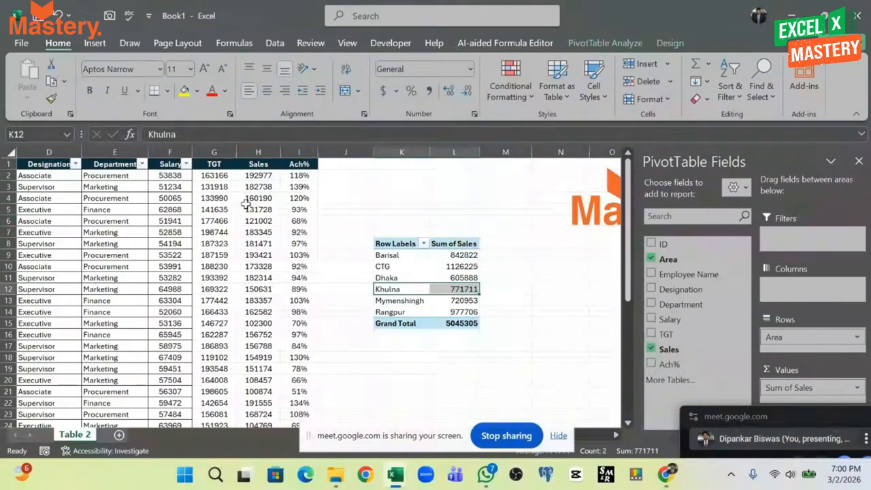
pyautogui.click(258, 152)
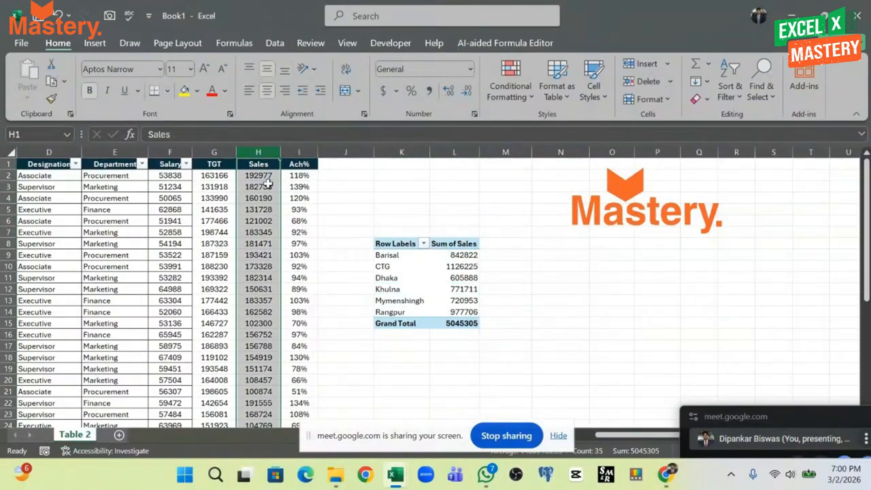
pyautogui.click(454, 287)
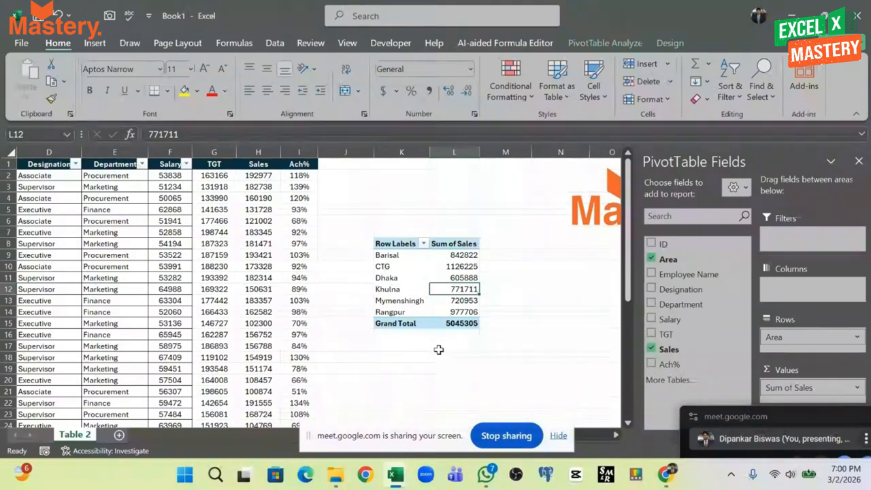
pyautogui.click(405, 357)
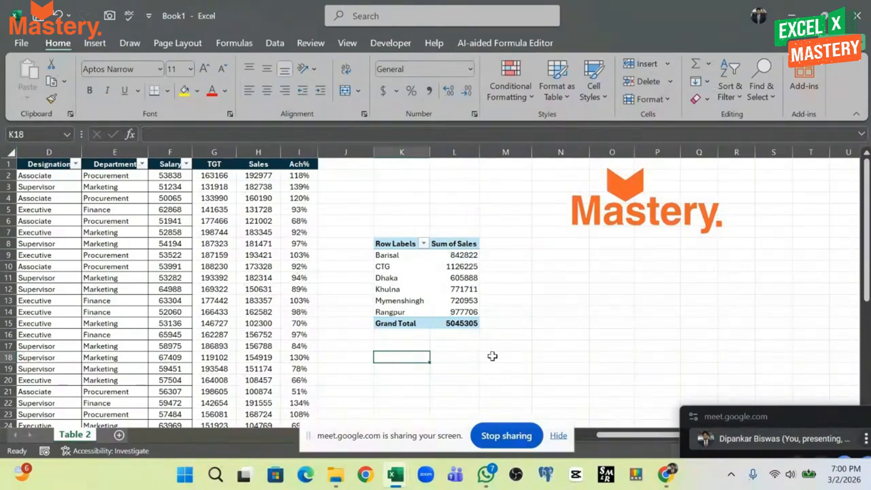
pyautogui.scroll(-1, 491, 348)
pyautogui.click(394, 222)
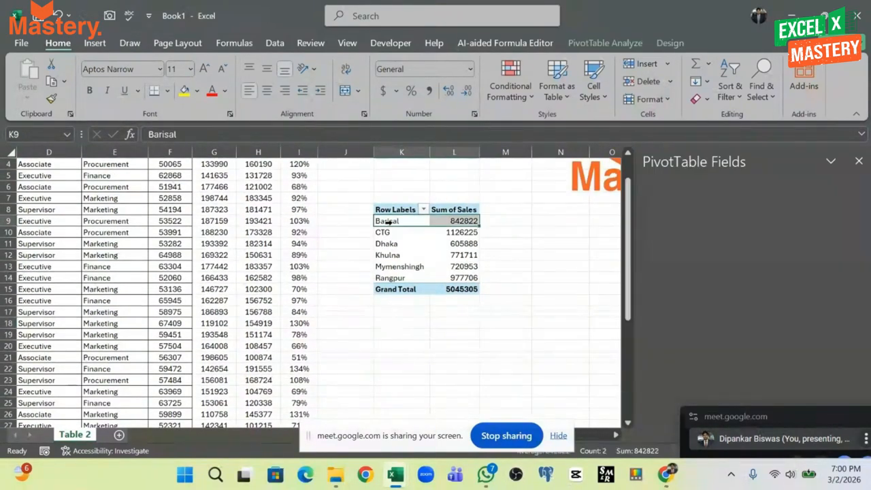
pyautogui.scroll(1, 139, 242)
pyautogui.moveTo(104, 266); pyautogui.dragTo(12, 266)
pyautogui.click(80, 185)
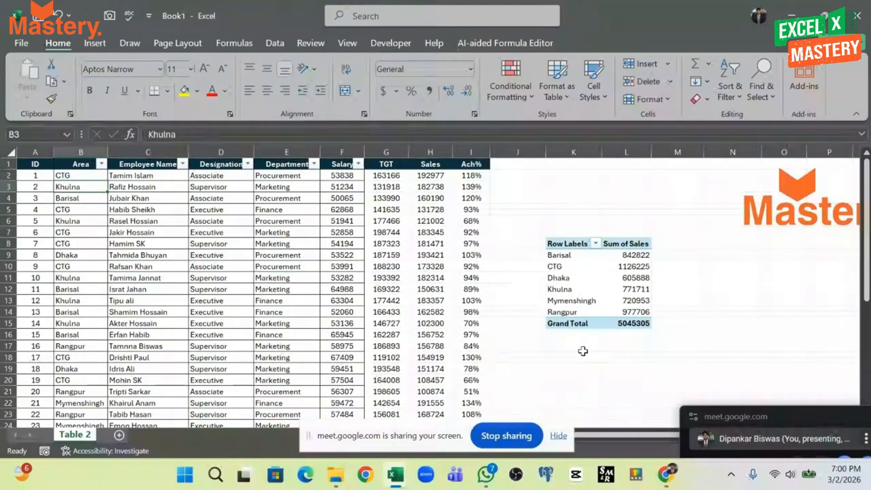
# Move the whole area sales PivotTable from K8 up so that it starts at cell K1
pyautogui.click(564, 346)
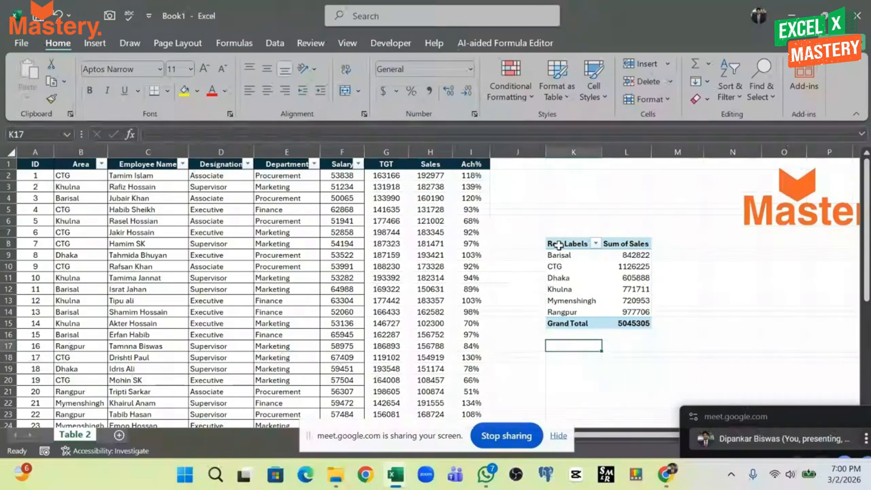
pyautogui.moveTo(560, 244); pyautogui.dragTo(651, 324)
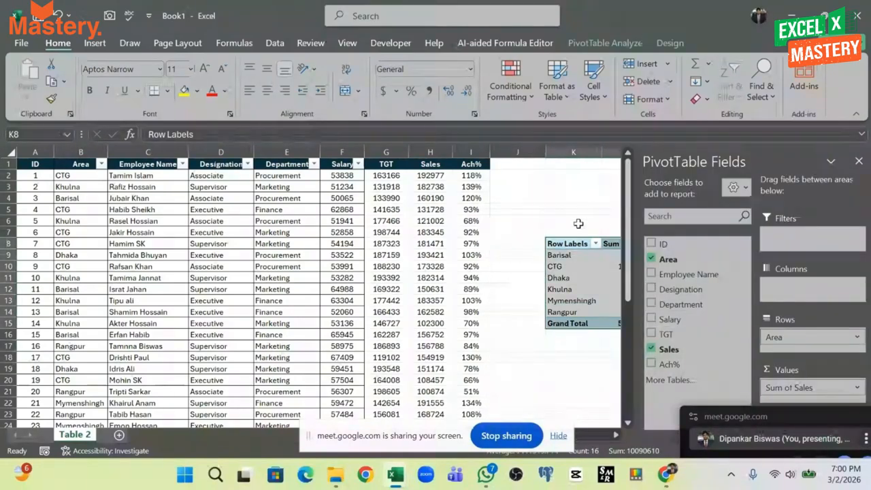
pyautogui.moveTo(576, 238); pyautogui.dragTo(564, 169)
pyautogui.click(580, 303)
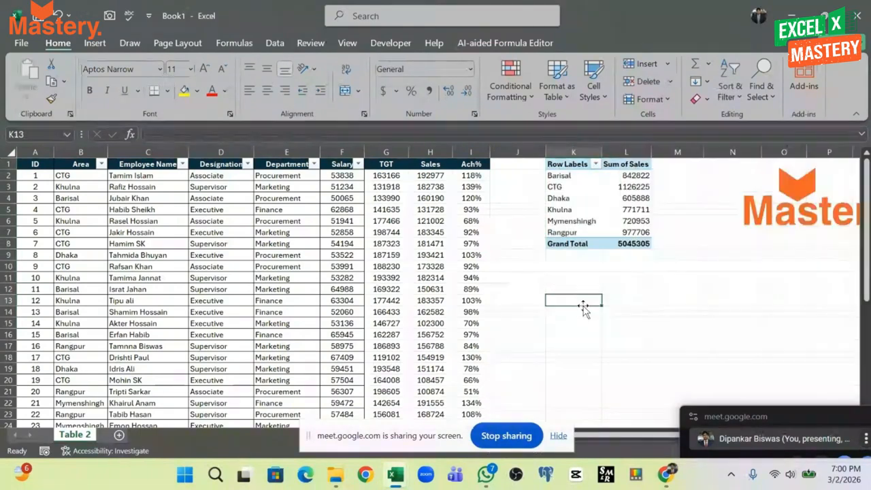
# Enter the area names Barisal, CTG and Khaka in cells K11:K13 below the PivotTable
pyautogui.click(568, 277)
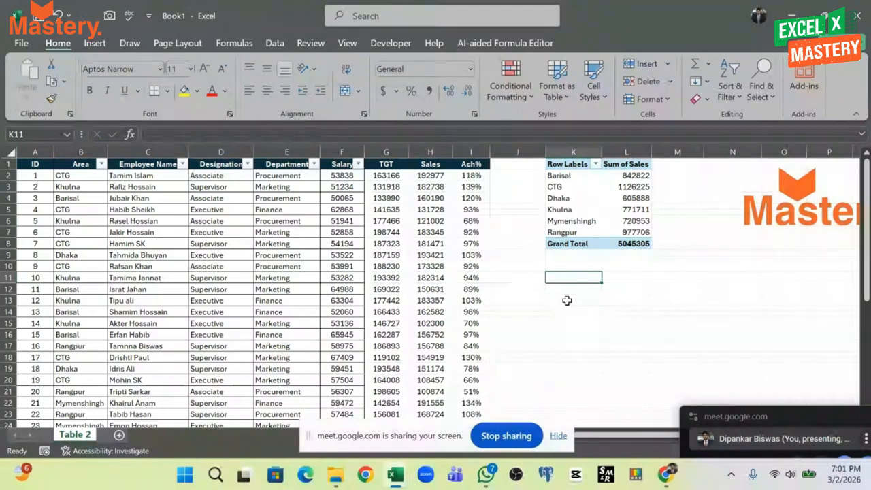
pyautogui.write('Baris')
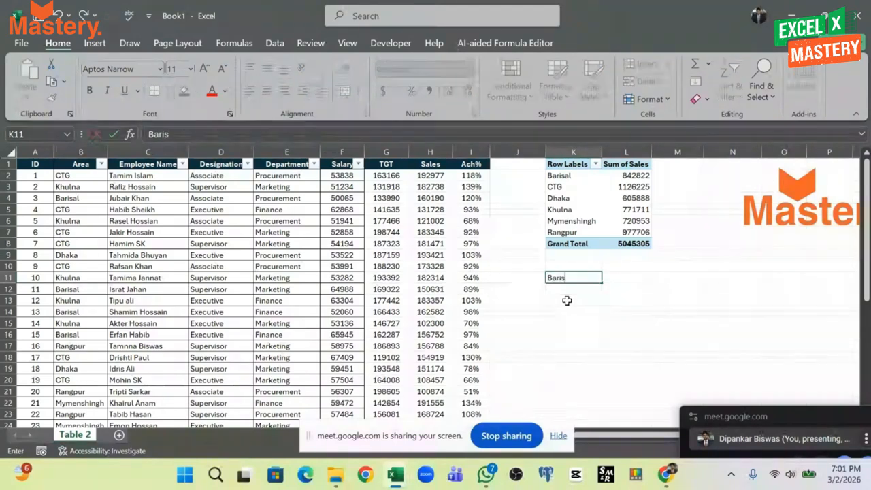
pyautogui.write('al')
pyautogui.press('Return')
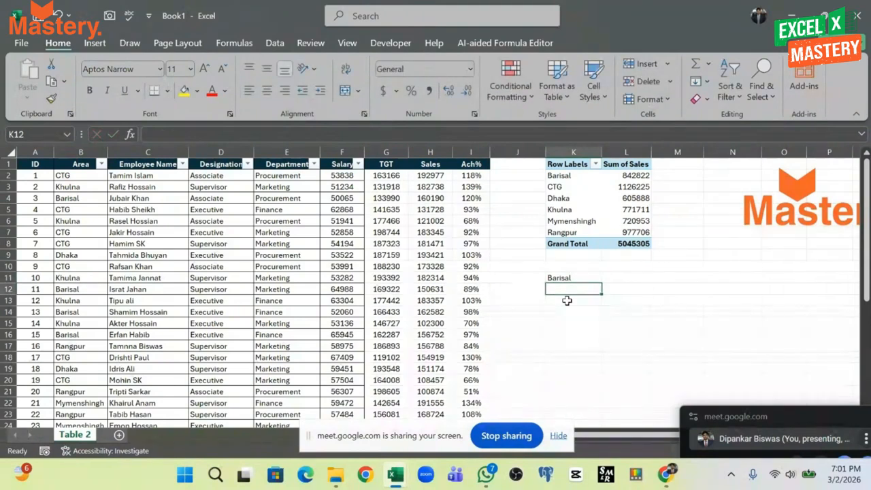
pyautogui.write('Kh')
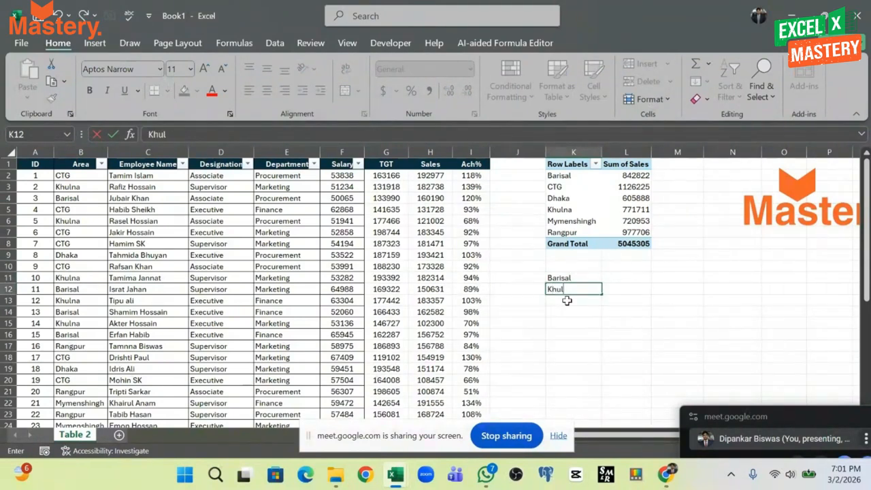
pyautogui.write('ul')
pyautogui.press('BackSpace')
pyautogui.press('BackSpace')
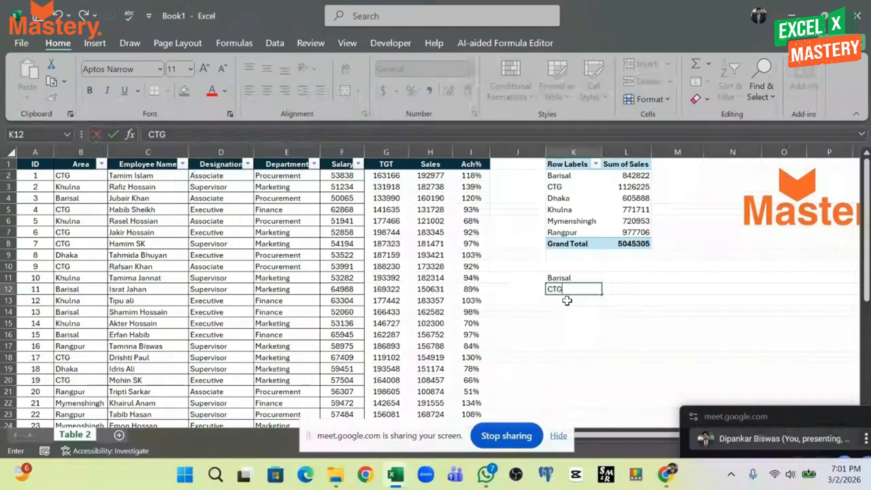
pyautogui.press('Return')
pyautogui.write('Kha')
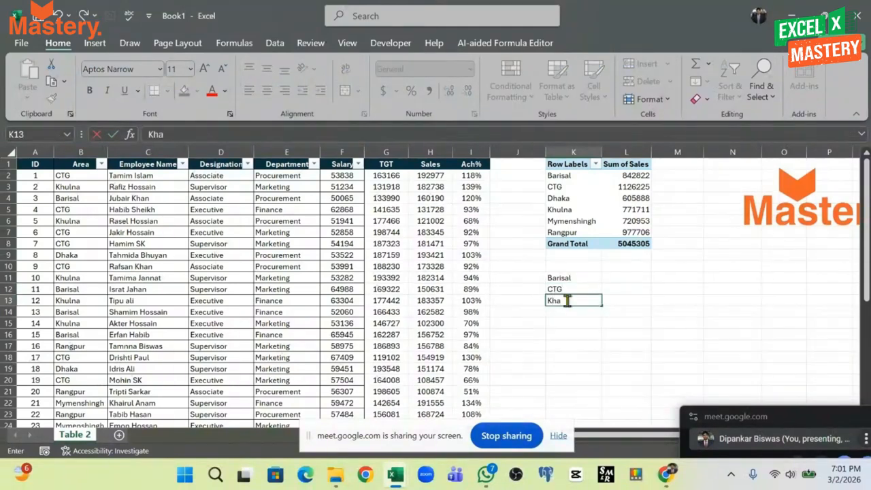
pyautogui.write('ka')
pyautogui.click(693, 356)
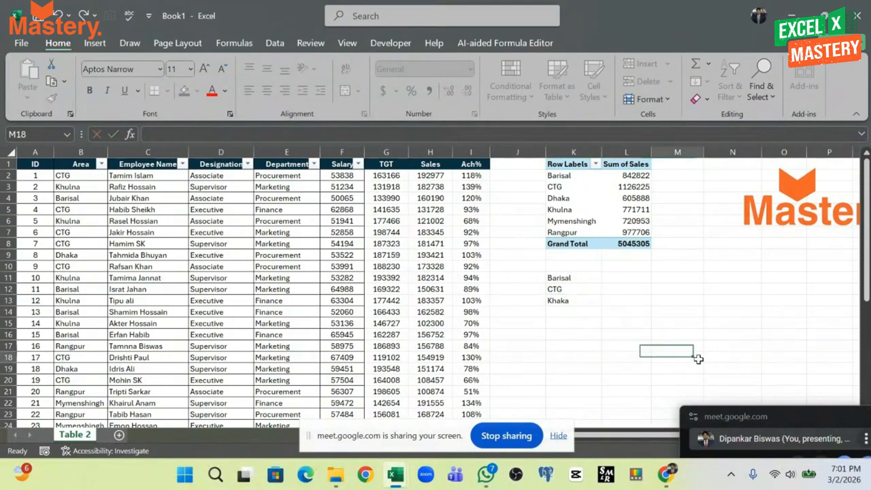
# Correct the area name in cell K13 to Dhaka
pyautogui.click(574, 299)
pyautogui.doubleClick(574, 299)
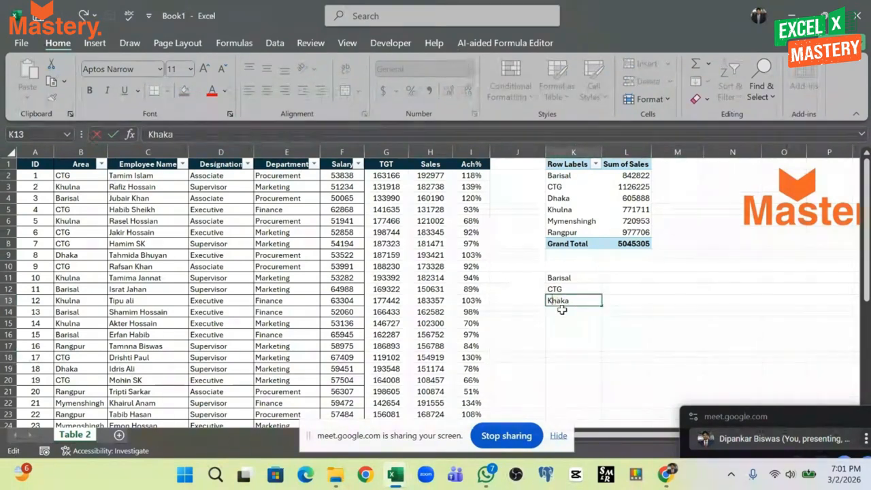
pyautogui.press('Home')
pyautogui.press('Delete')
pyautogui.write('D')
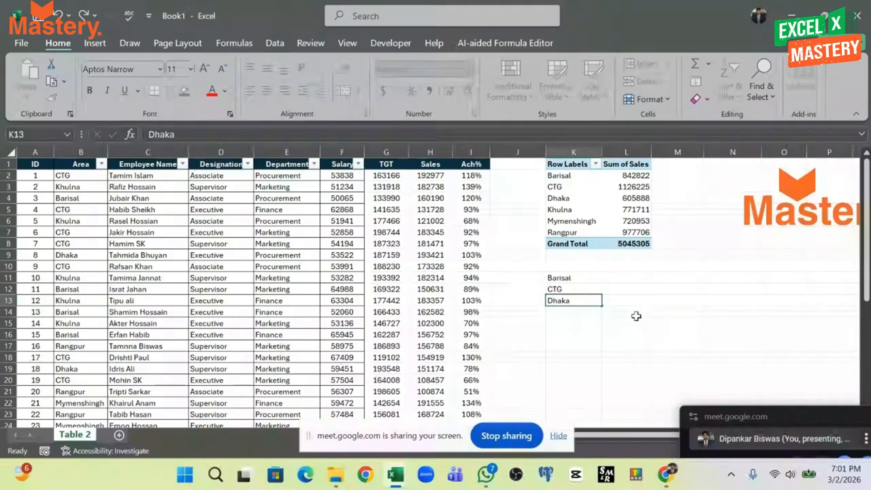
pyautogui.click(634, 313)
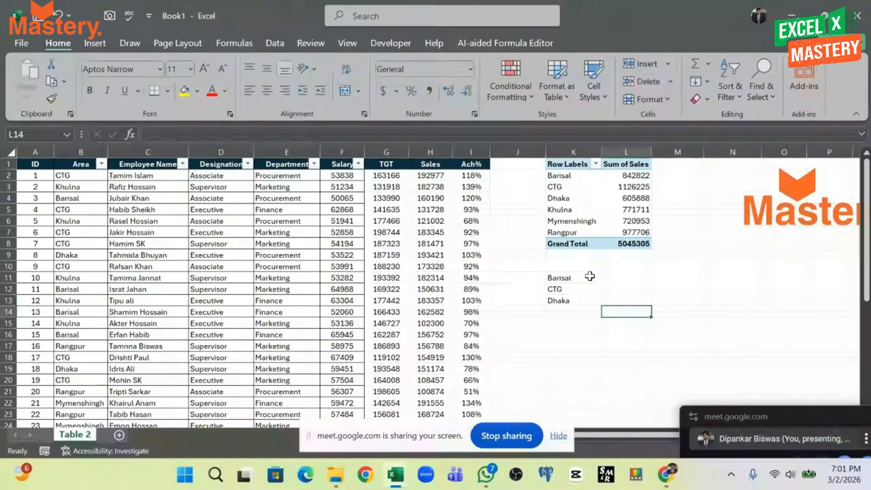
# Compare the manually entered area list in K11:K13 with the PivotTable's area labels, sums and grand total
pyautogui.moveTo(576, 280); pyautogui.dragTo(576, 302)
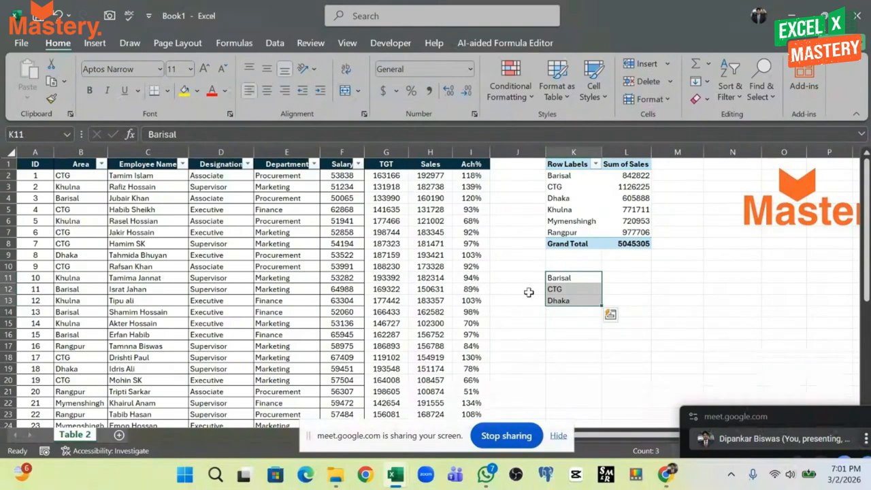
pyautogui.click(75, 175)
pyautogui.moveTo(564, 175); pyautogui.dragTo(622, 231)
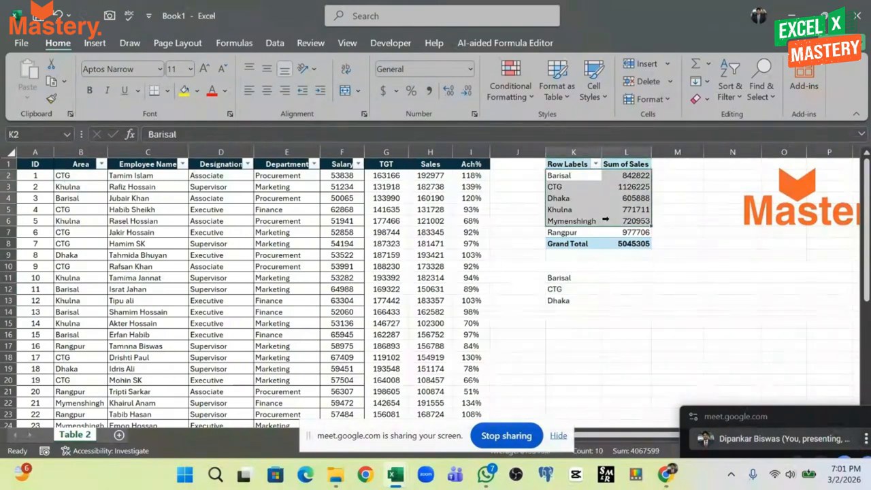
pyautogui.moveTo(565, 243); pyautogui.dragTo(634, 243)
pyautogui.click(573, 323)
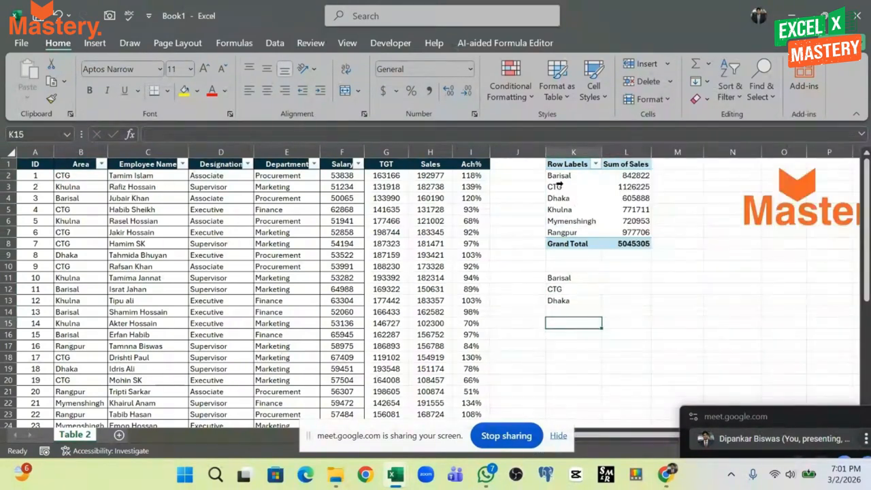
pyautogui.moveTo(558, 175); pyautogui.dragTo(582, 238)
pyautogui.moveTo(576, 278); pyautogui.dragTo(600, 320)
pyautogui.click(578, 199)
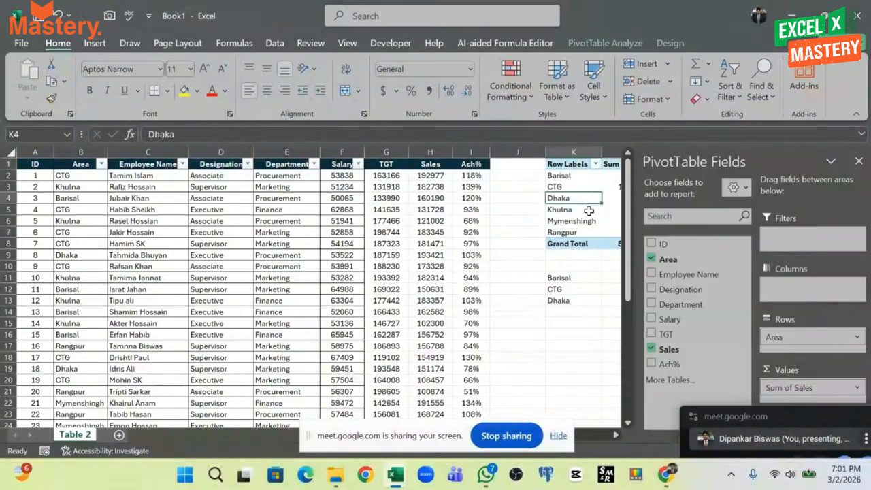
pyautogui.click(596, 331)
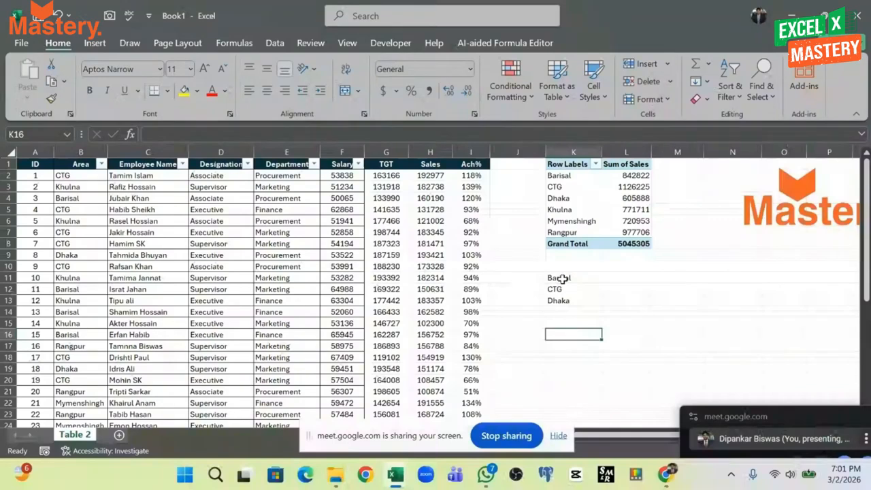
# Examine the source table's Area column B for repeated area names
pyautogui.moveTo(70, 177); pyautogui.dragTo(68, 273)
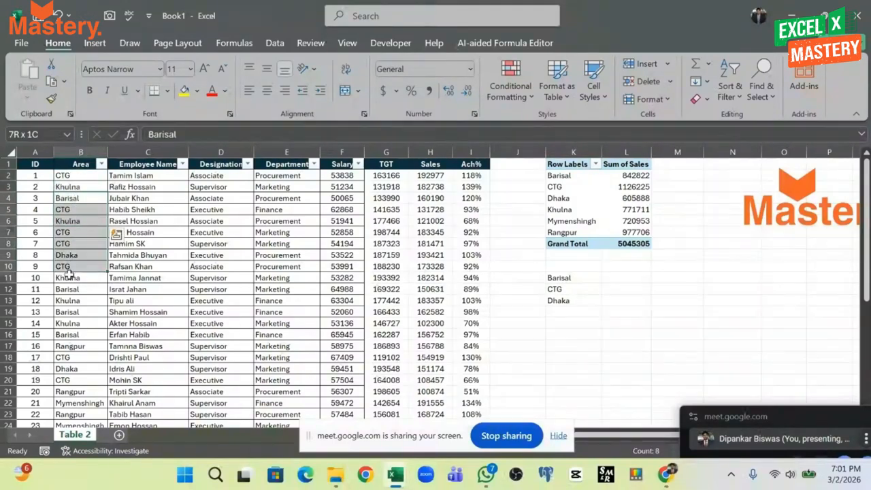
pyautogui.click(72, 175)
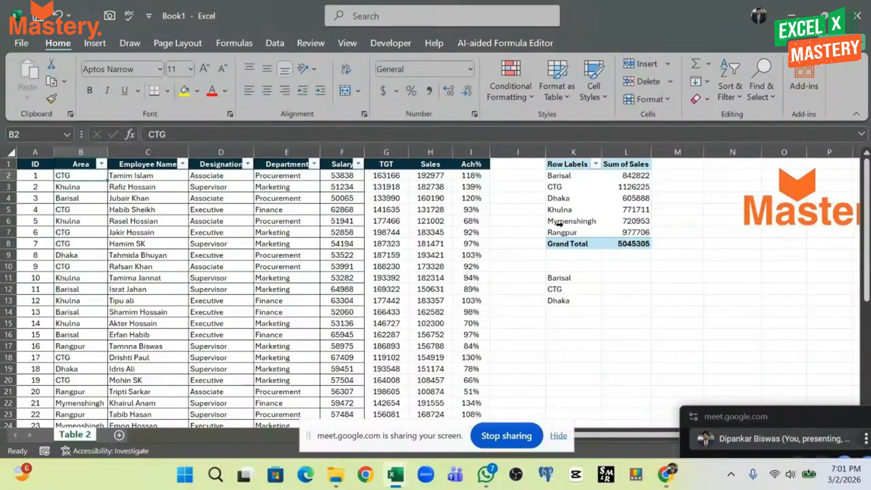
pyautogui.moveTo(79, 175); pyautogui.dragTo(77, 368)
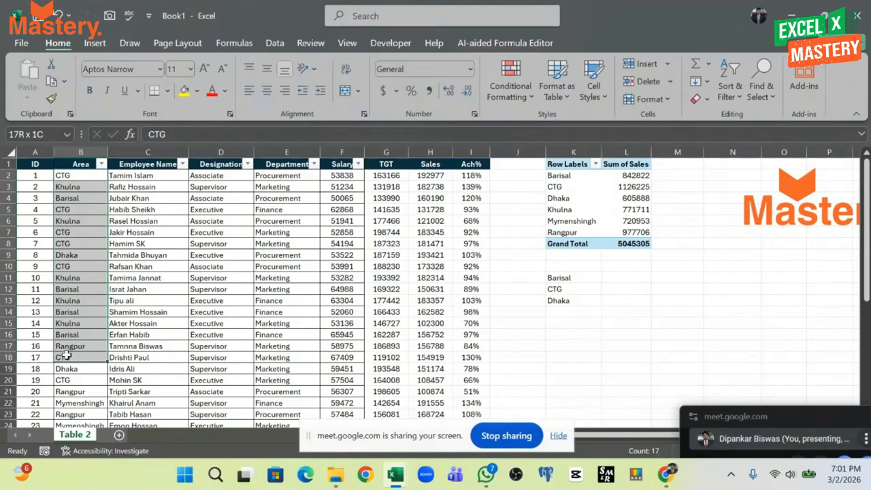
pyautogui.scroll(-5, 76, 341)
pyautogui.scroll(-2, 76, 315)
pyautogui.scroll(7, 82, 311)
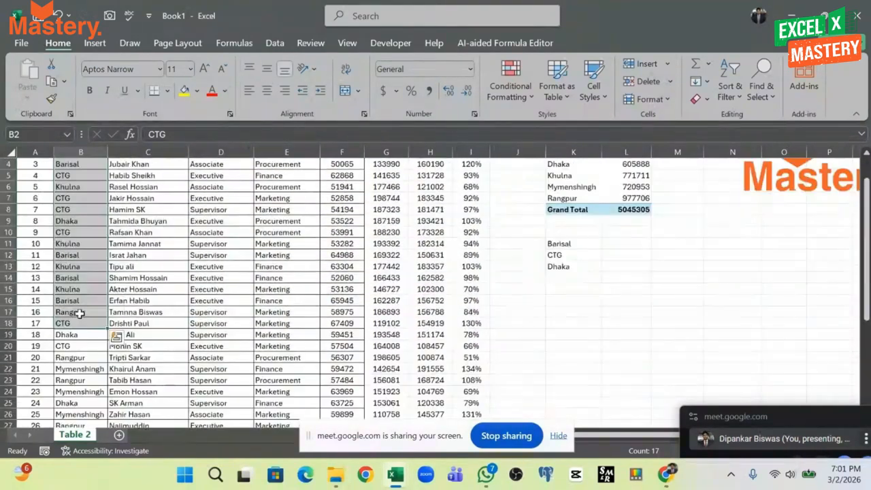
pyautogui.scroll(-2, 82, 312)
pyautogui.scroll(2, 82, 312)
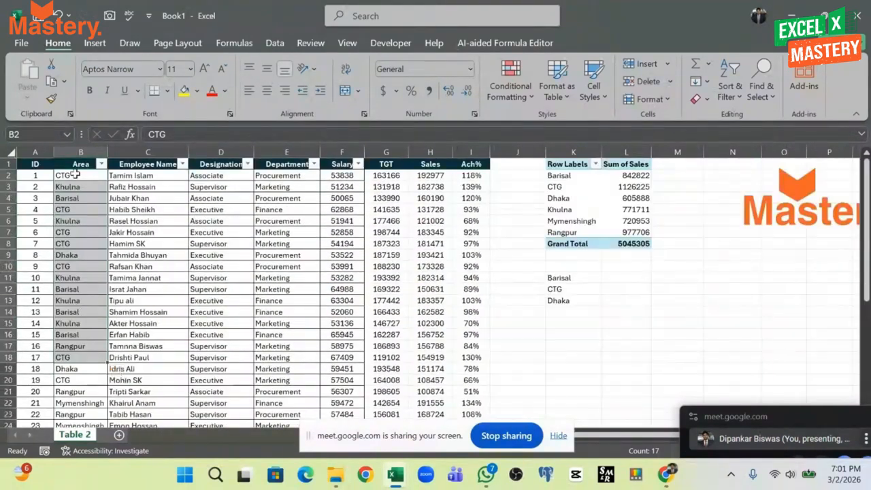
# Copy the Area entries B2:B35 into a new workbook, pasting them as values from cell F4
pyautogui.moveTo(68, 175); pyautogui.dragTo(73, 398)
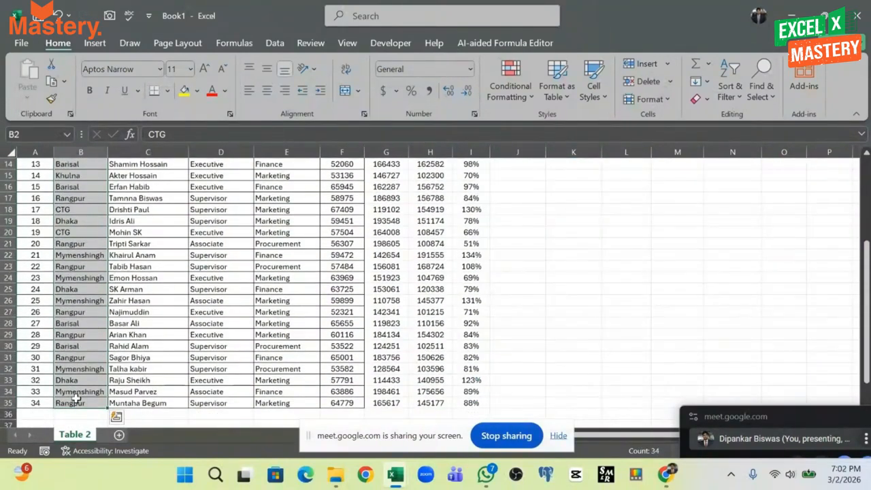
pyautogui.hotkey('ctrl', 'c')
pyautogui.hotkey('ctrl', 'n')
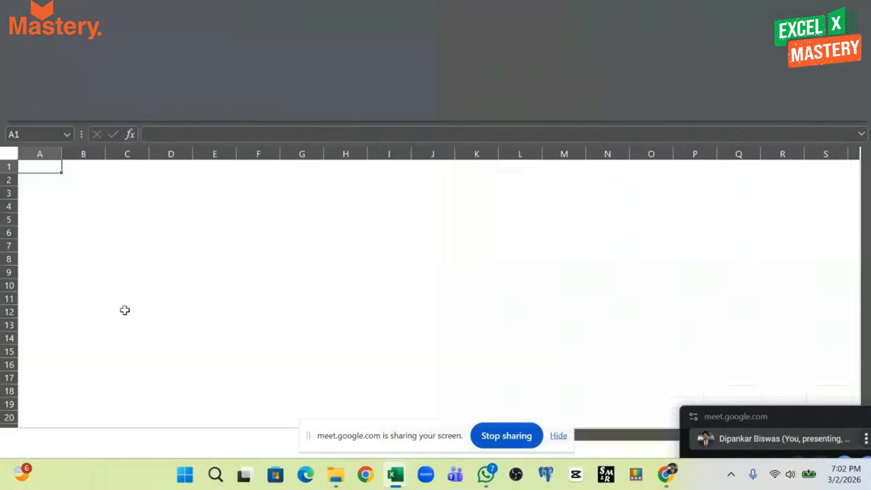
pyautogui.rightClick(267, 206)
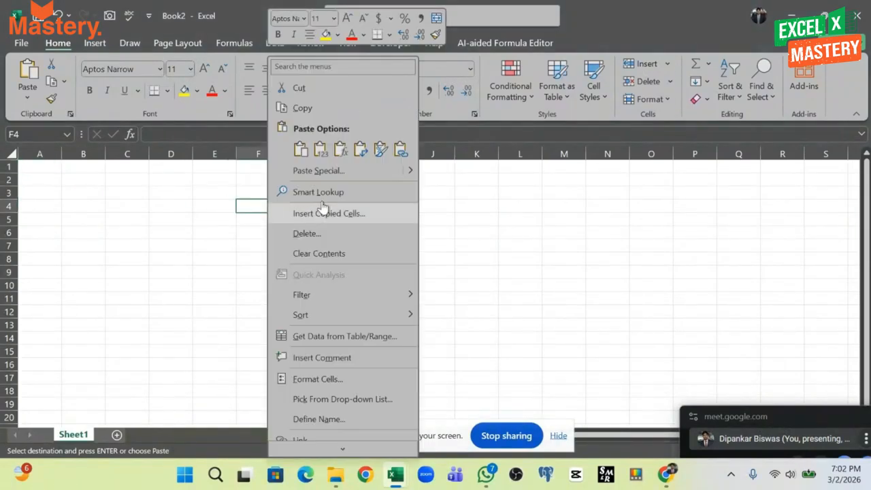
pyautogui.click(320, 148)
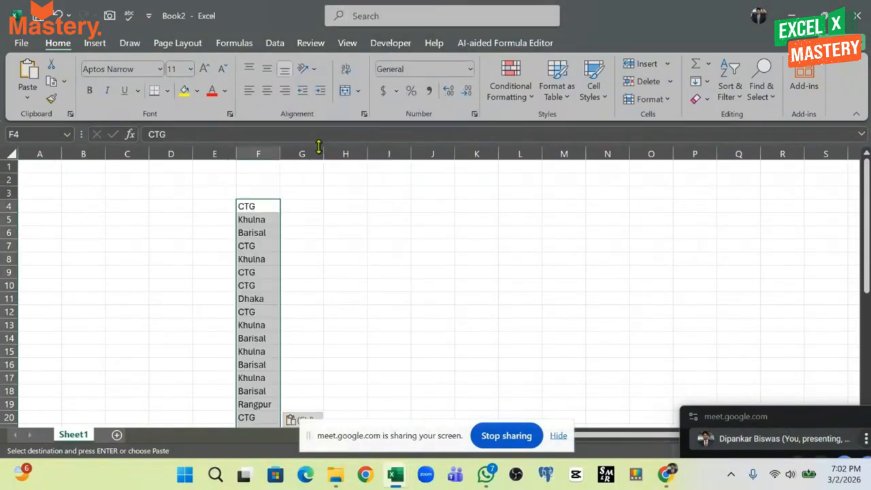
# Remove the duplicates from the pasted area list in column F, treating its first entry as a header
pyautogui.click(275, 45)
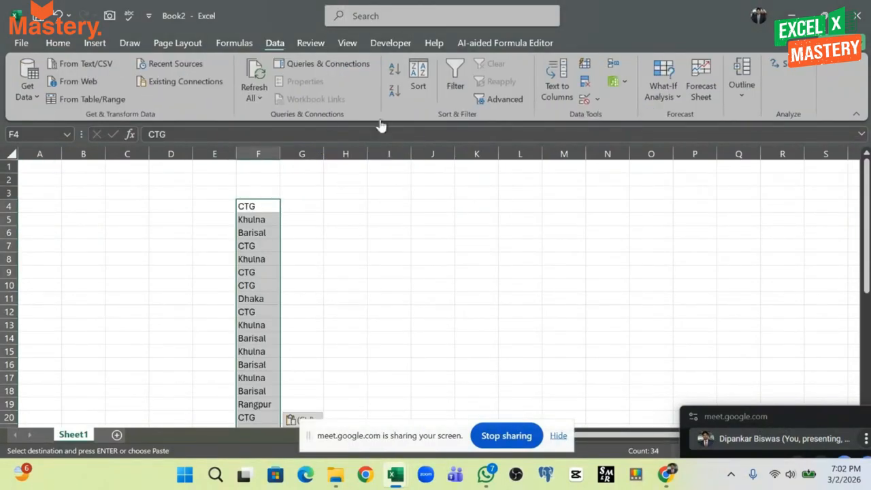
pyautogui.click(585, 85)
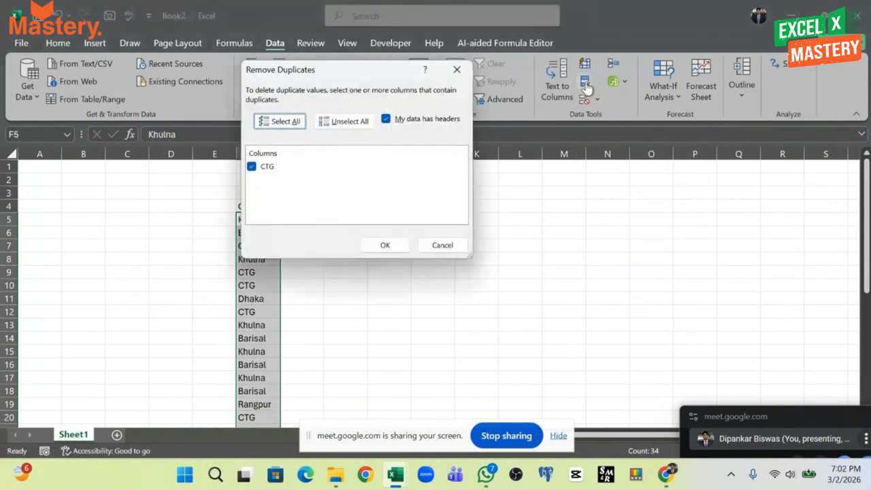
pyautogui.click(387, 248)
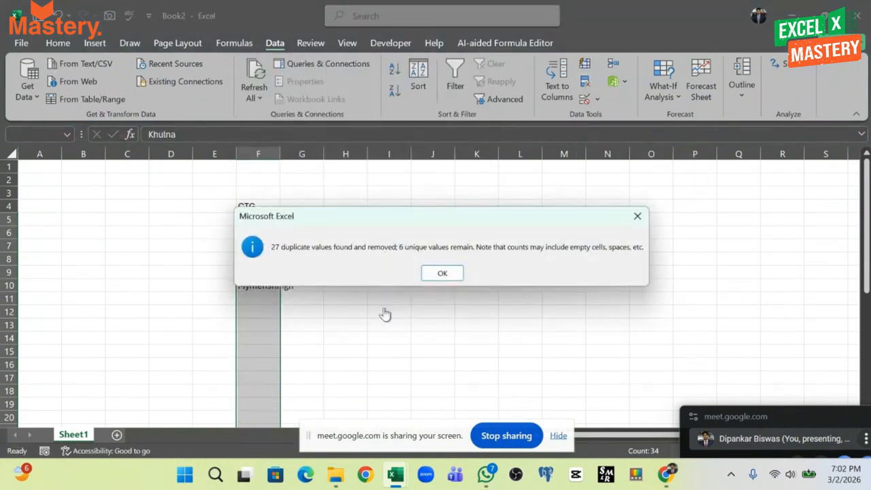
pyautogui.click(443, 273)
# Copy the reduced area list F4:F10 back to Book1, pasting it as values from cell K11
pyautogui.moveTo(265, 213); pyautogui.dragTo(264, 286)
pyautogui.hotkey('ctrl', 'c')
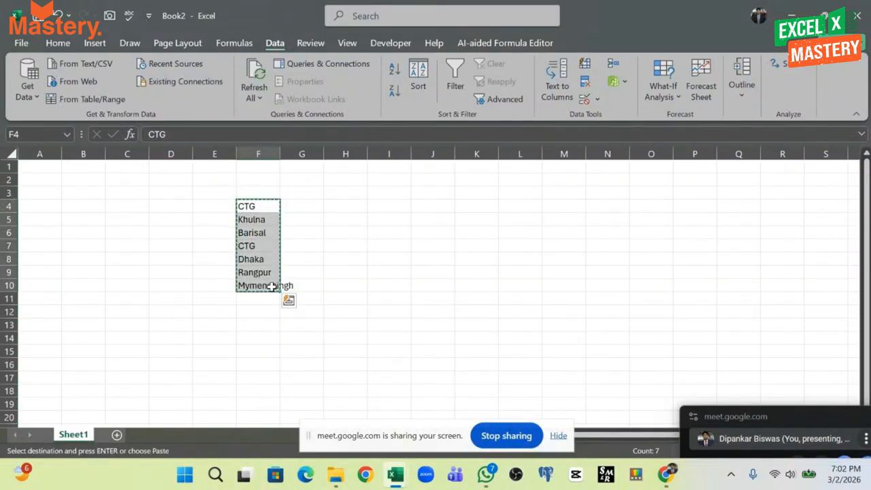
pyautogui.hotkey('alt', 'Tab')
pyautogui.scroll(5, 271, 289)
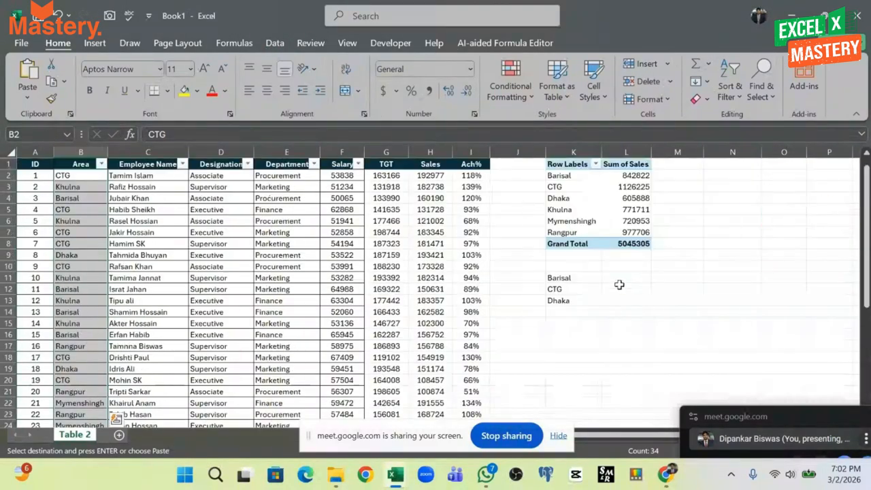
pyautogui.click(568, 278)
pyautogui.rightClick(568, 278)
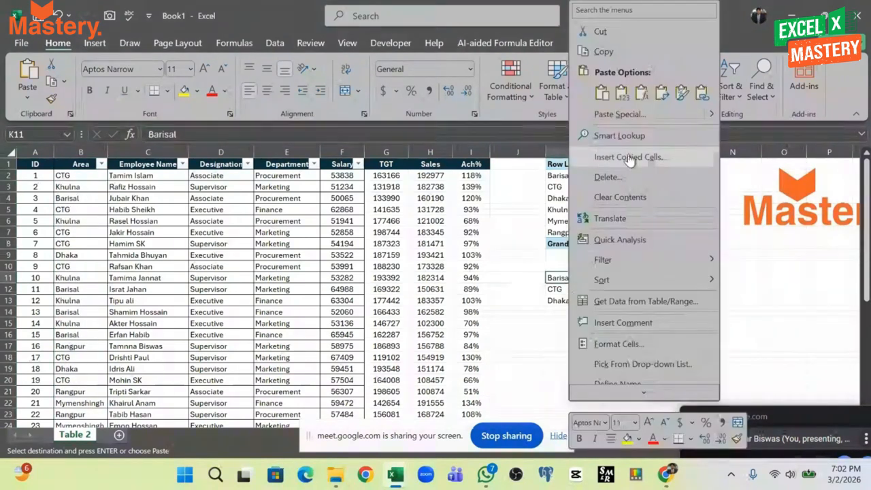
pyautogui.click(621, 93)
pyautogui.click(670, 298)
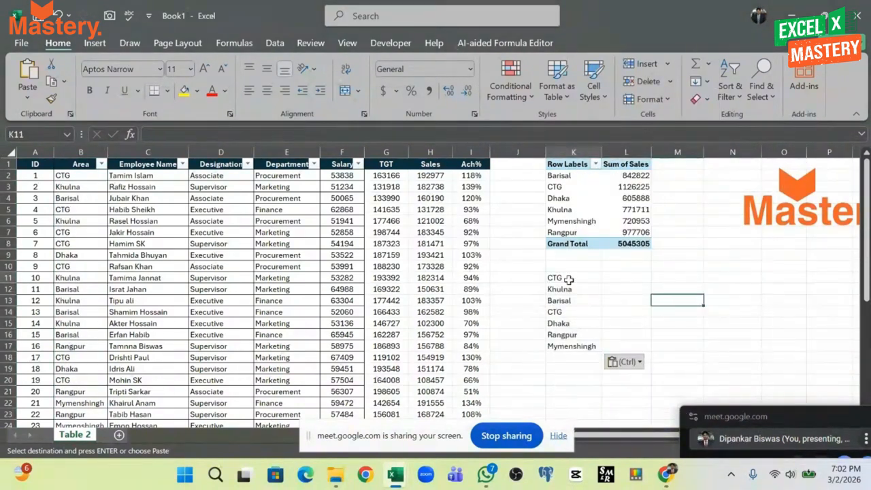
# Clear the pasted area list from cells K11:K17
pyautogui.moveTo(557, 278); pyautogui.dragTo(570, 344)
pyautogui.click(624, 279)
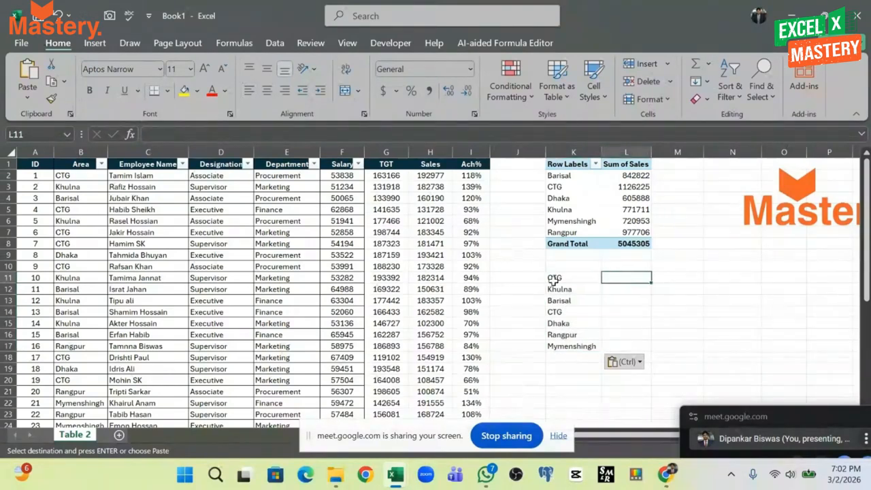
pyautogui.moveTo(557, 278); pyautogui.dragTo(558, 347)
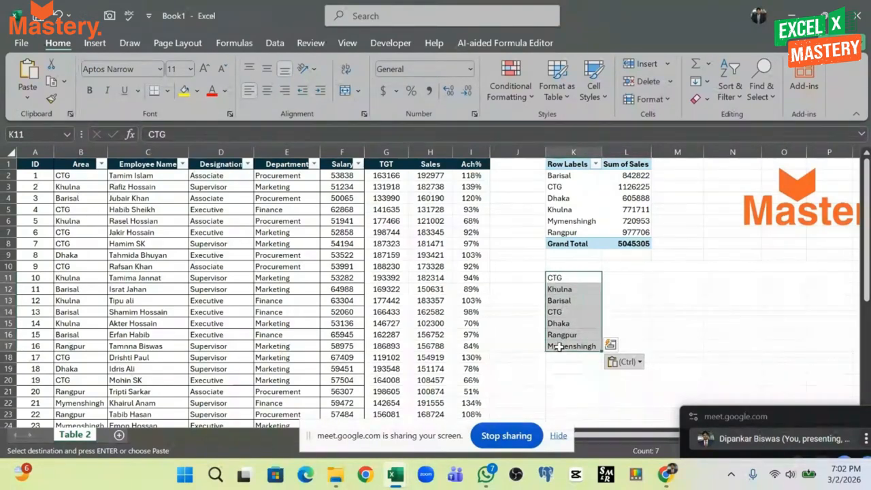
pyautogui.hotkey('ctrl', 'z')
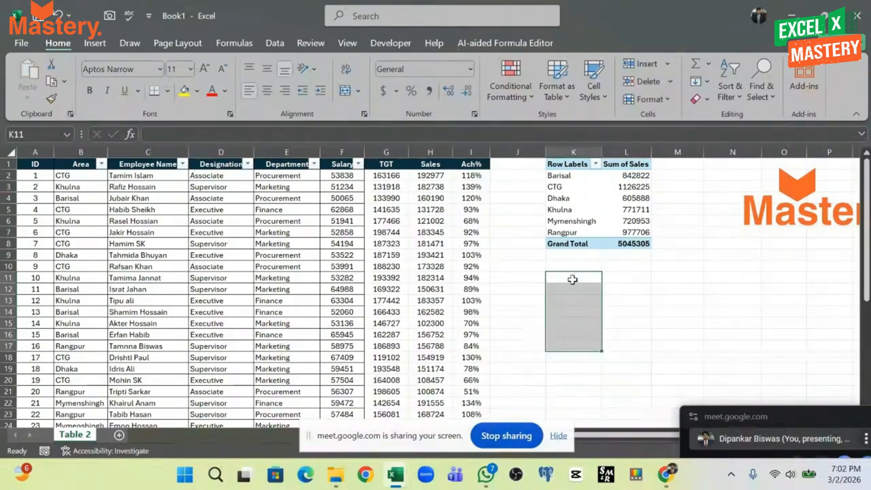
# Enter =UNIQUE(B2:B35) in cell K11 to list each area once
pyautogui.write('=')
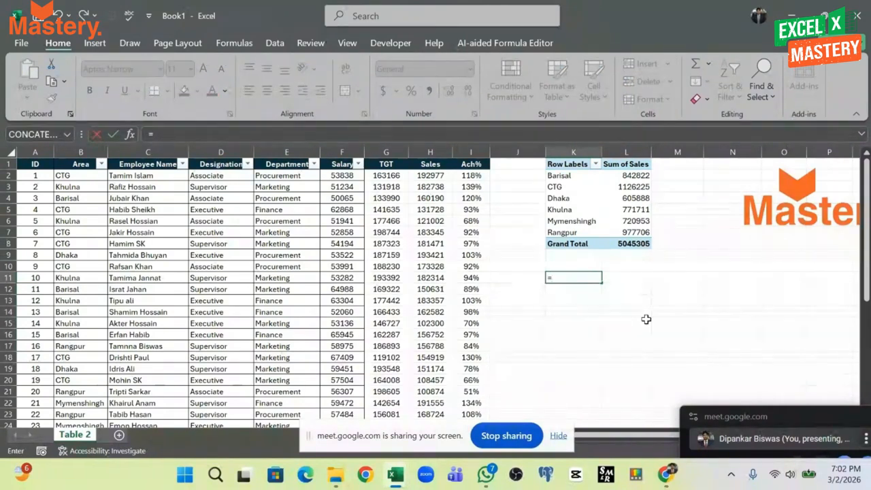
pyautogui.write('unq')
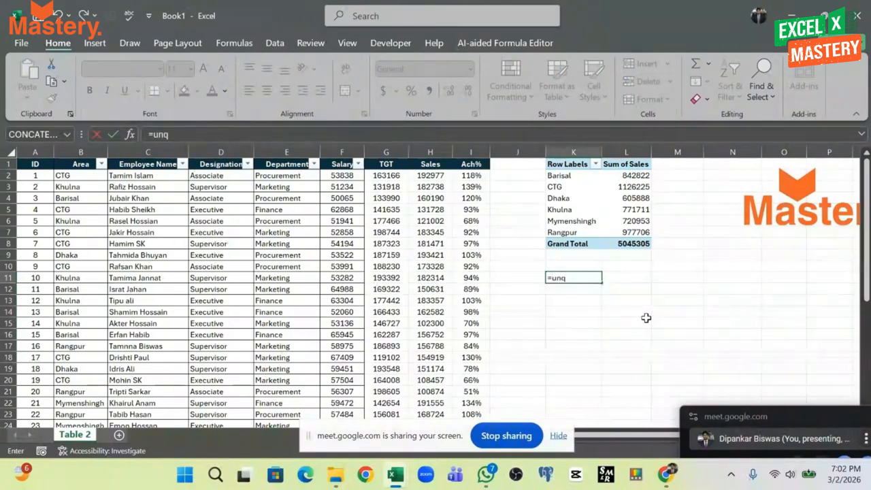
pyautogui.press('BackSpace')
pyautogui.write('iq')
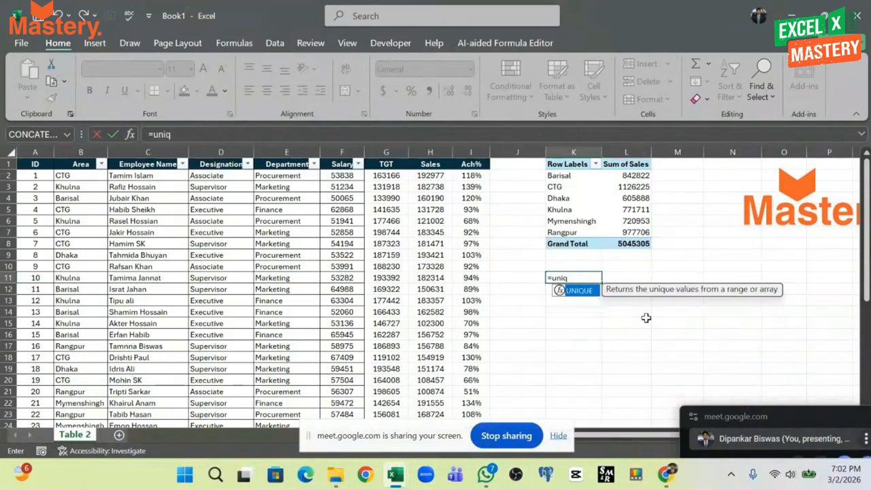
pyautogui.press('Tab')
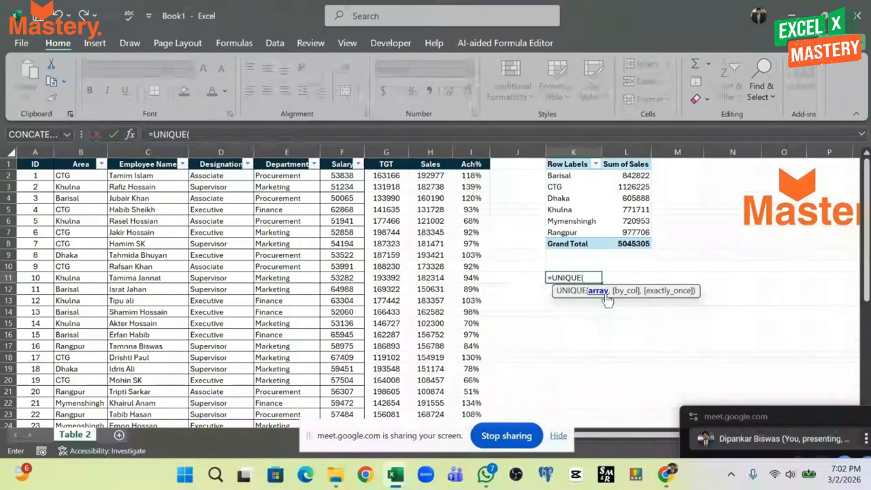
pyautogui.click(74, 176)
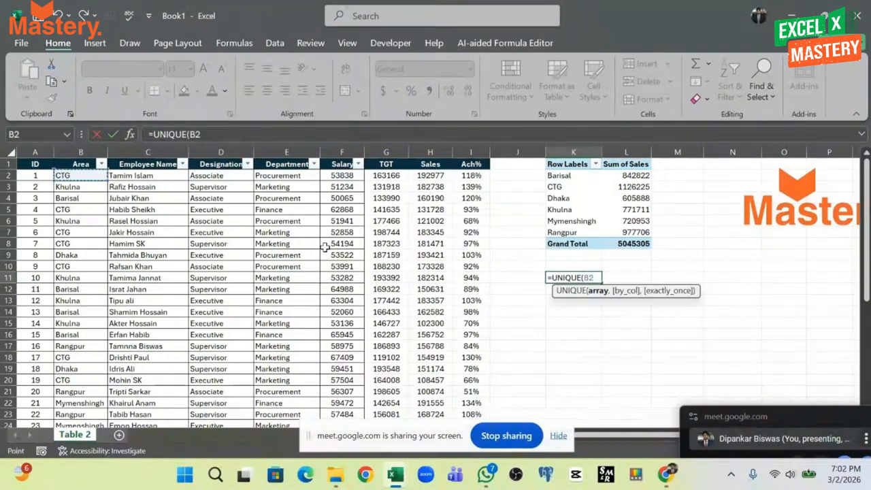
pyautogui.hotkey('ctrl', 'shift', 'Down')
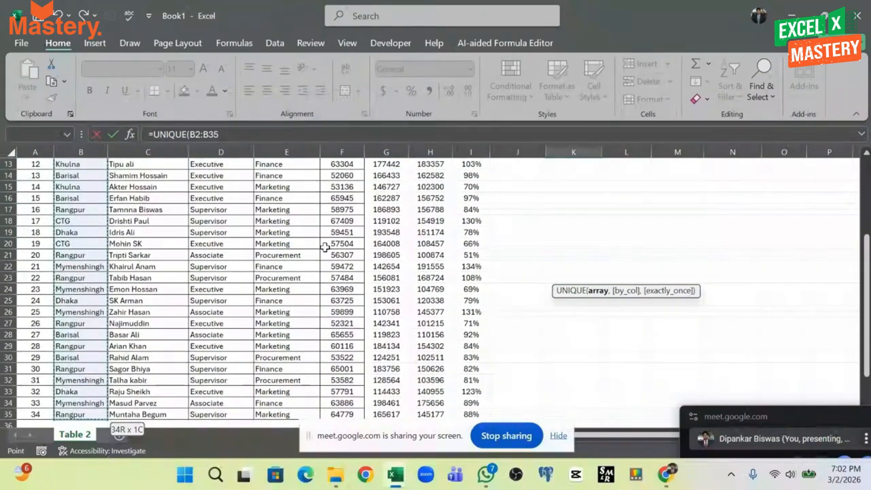
pyautogui.press('Return')
pyautogui.scroll(3, 585, 283)
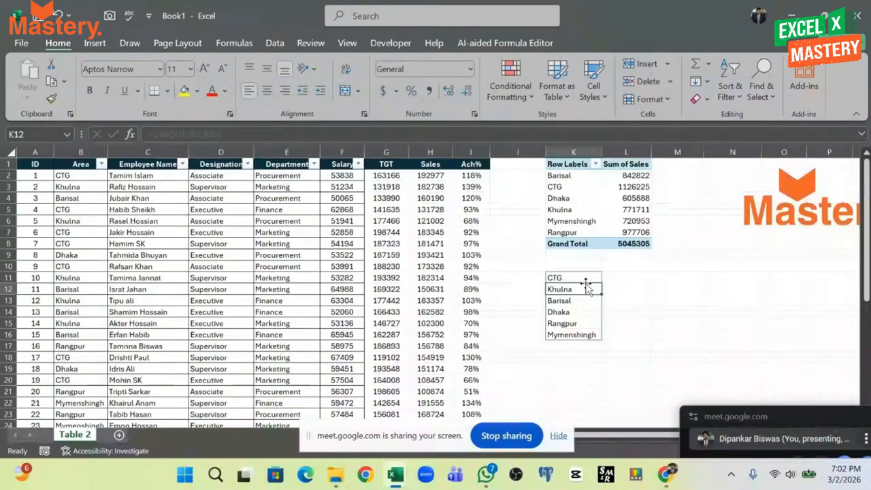
# Add the headers AREA in K10 and SALES in L10 above the unique area list
pyautogui.click(621, 279)
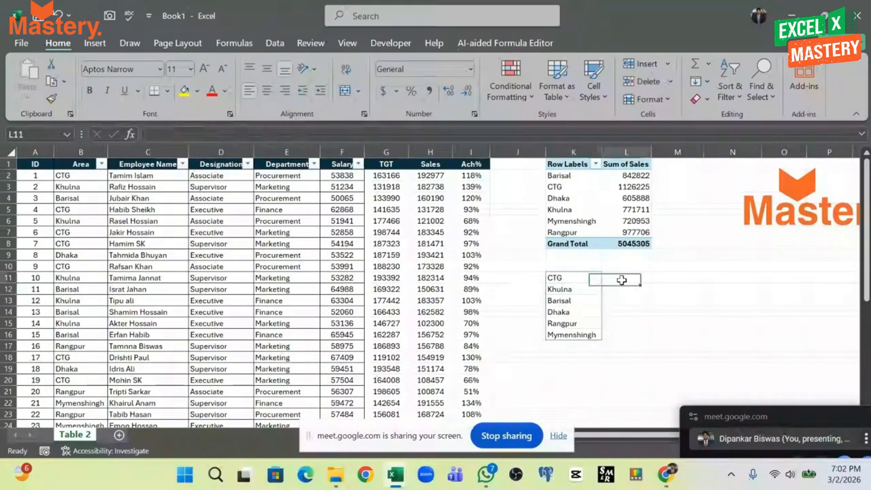
pyautogui.moveTo(569, 280); pyautogui.dragTo(571, 335)
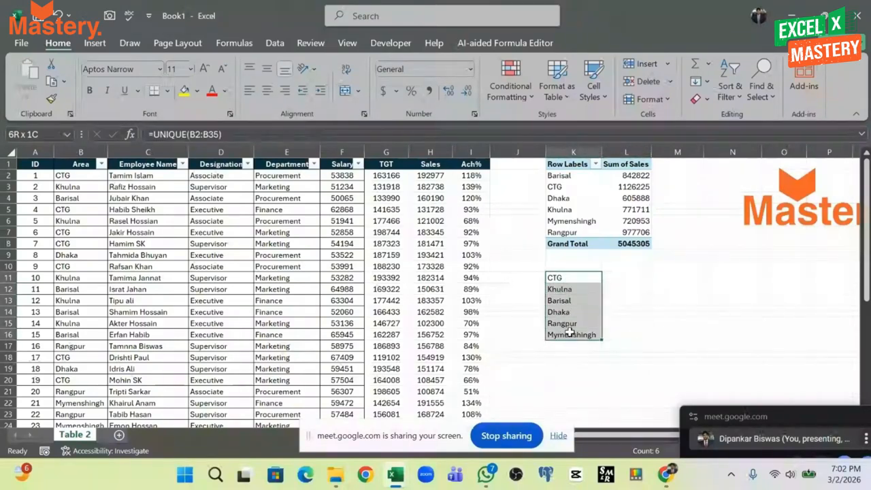
pyautogui.click(632, 278)
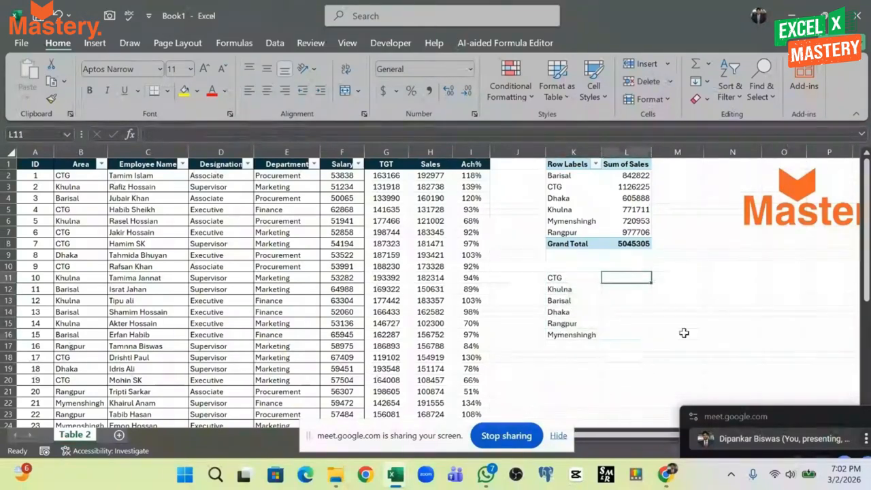
pyautogui.click(557, 271)
pyautogui.write('AREA')
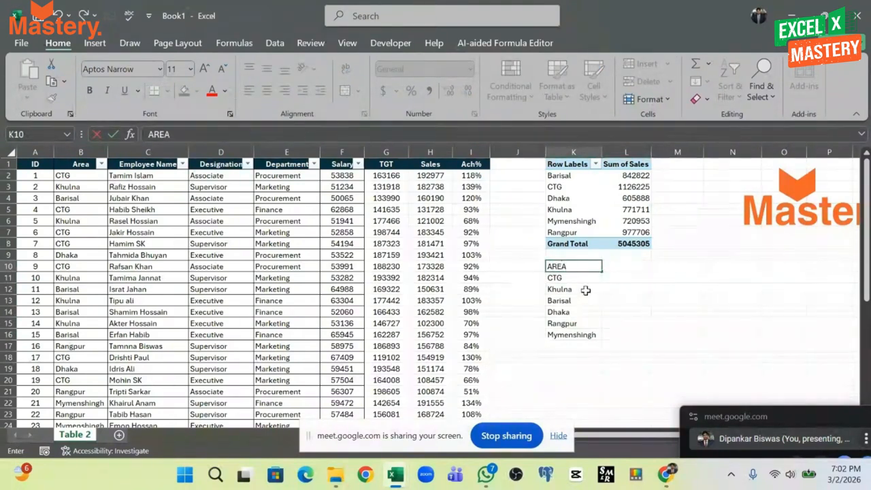
pyautogui.click(623, 268)
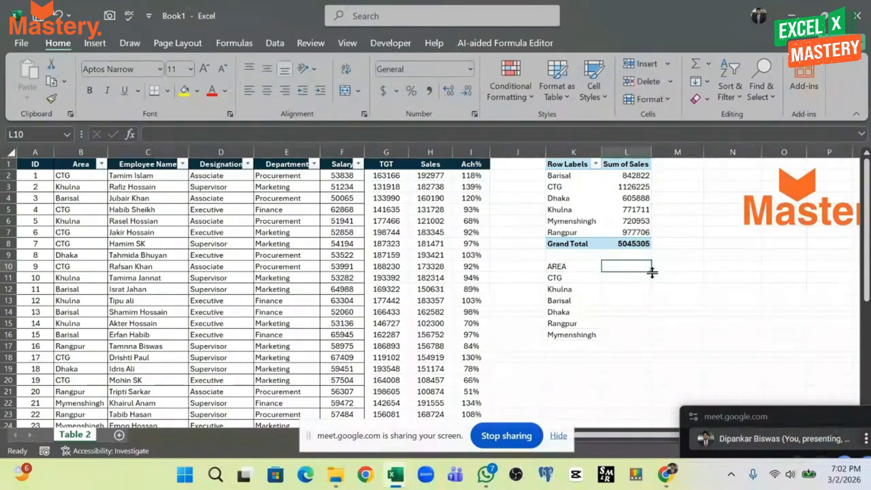
pyautogui.write('SALES')
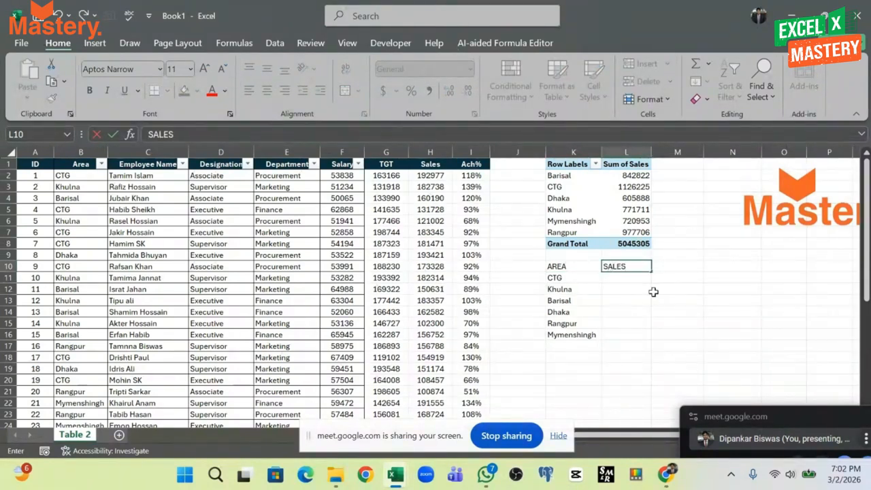
pyautogui.press('Return')
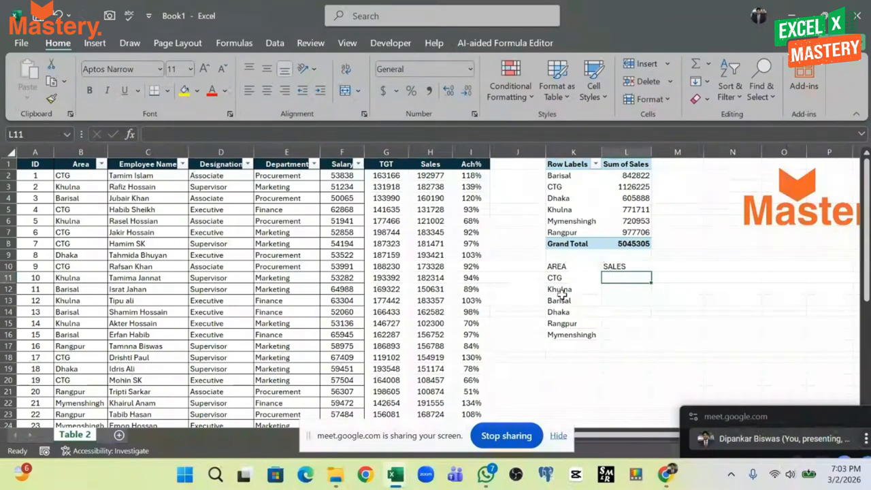
# Enter =SUMIFS(H:H,B:B,K11#) in cell L11 to total the sales for every listed area
pyautogui.moveTo(575, 278); pyautogui.dragTo(635, 280)
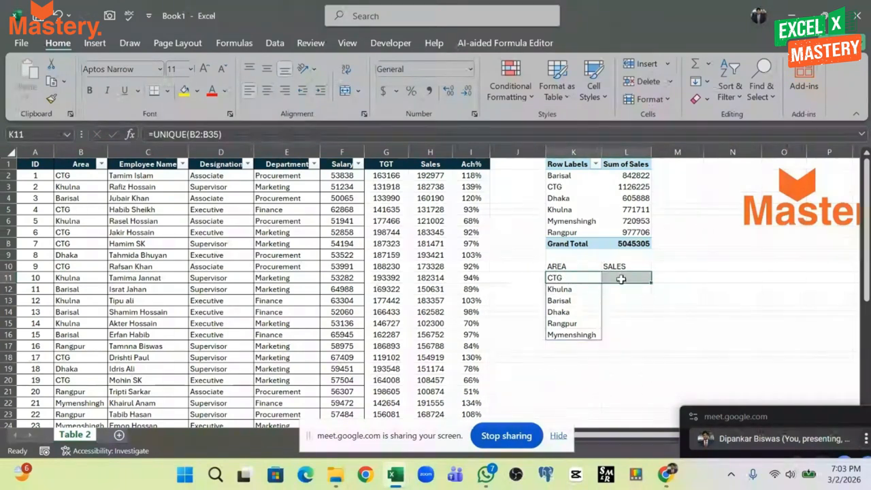
pyautogui.click(621, 278)
pyautogui.write('=')
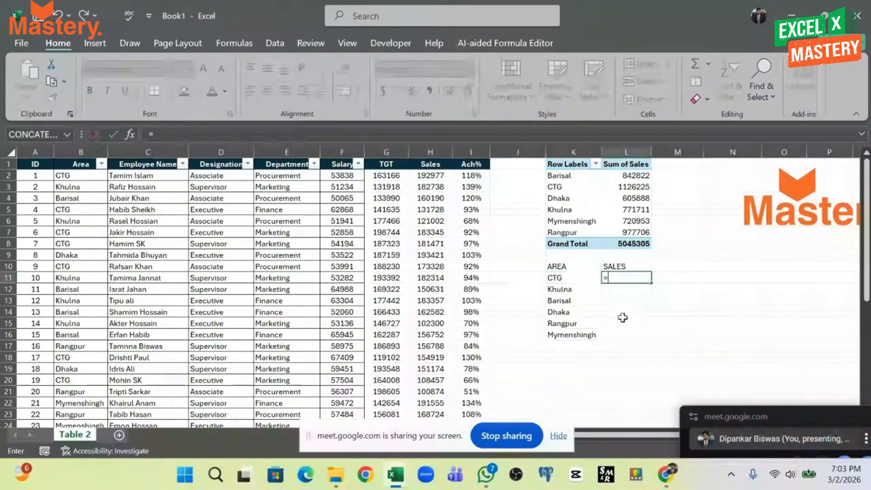
pyautogui.write('S')
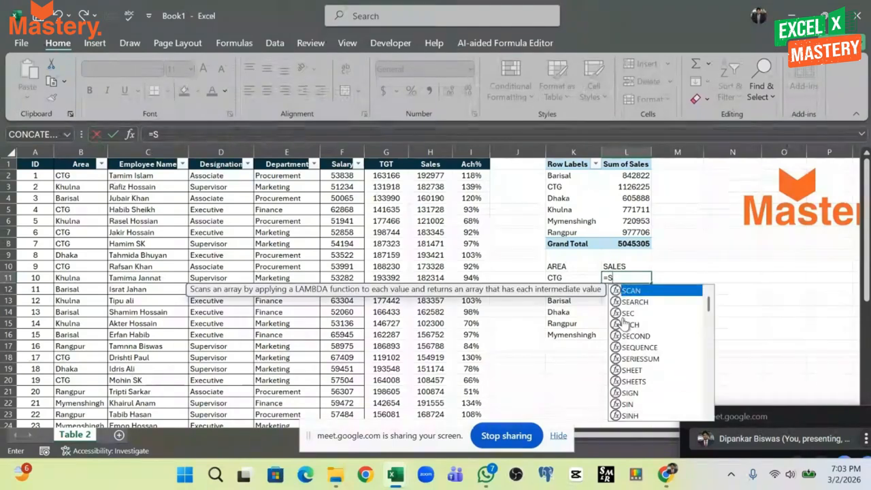
pyautogui.write('umifs')
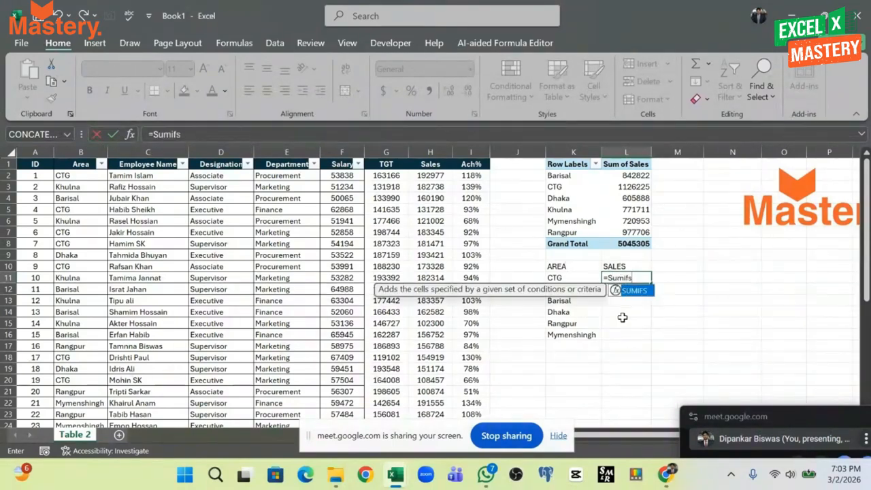
pyautogui.press('Tab')
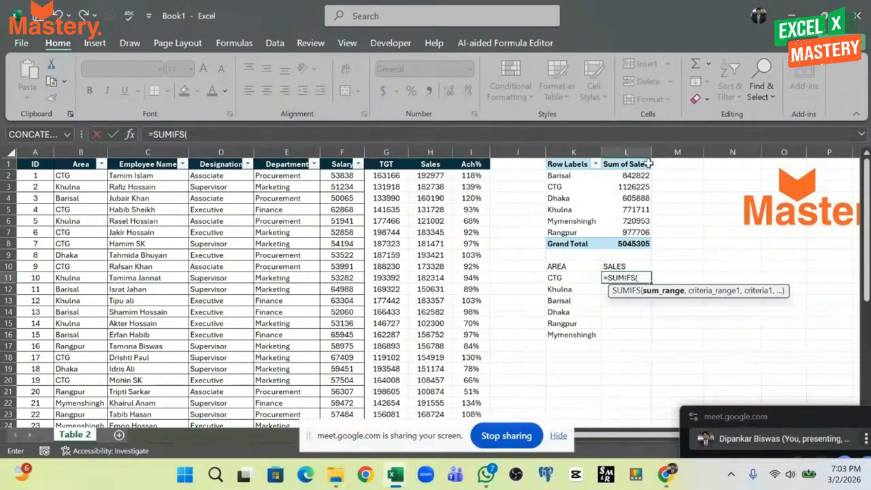
pyautogui.click(429, 154)
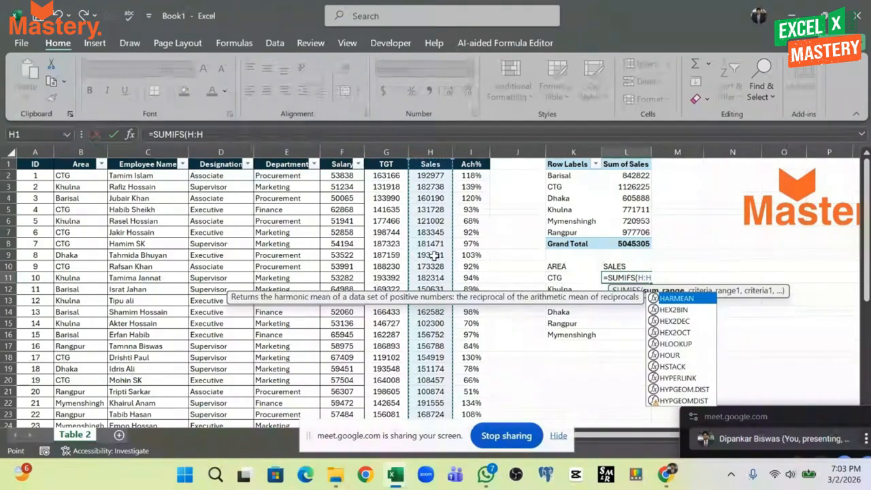
pyautogui.write(',')
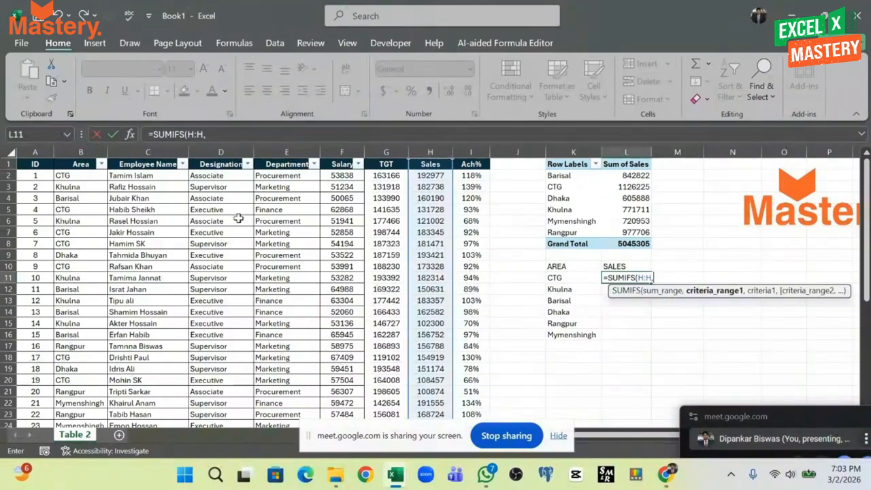
pyautogui.click(75, 148)
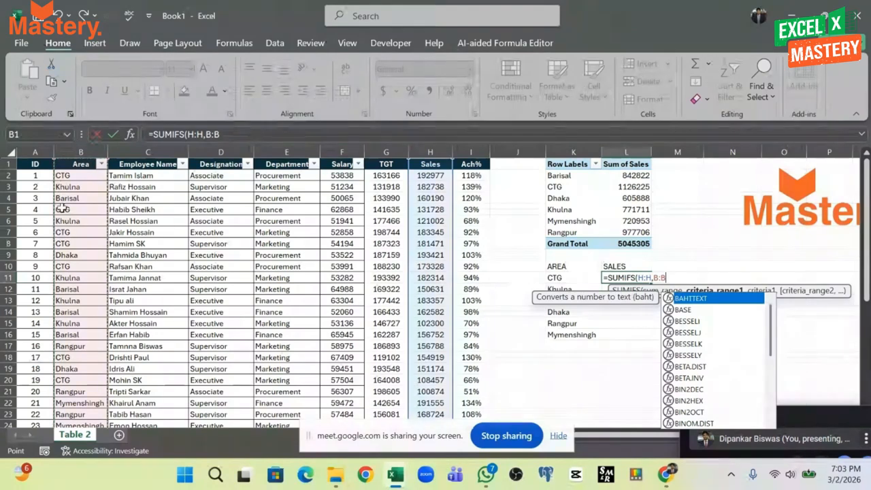
pyautogui.write(',')
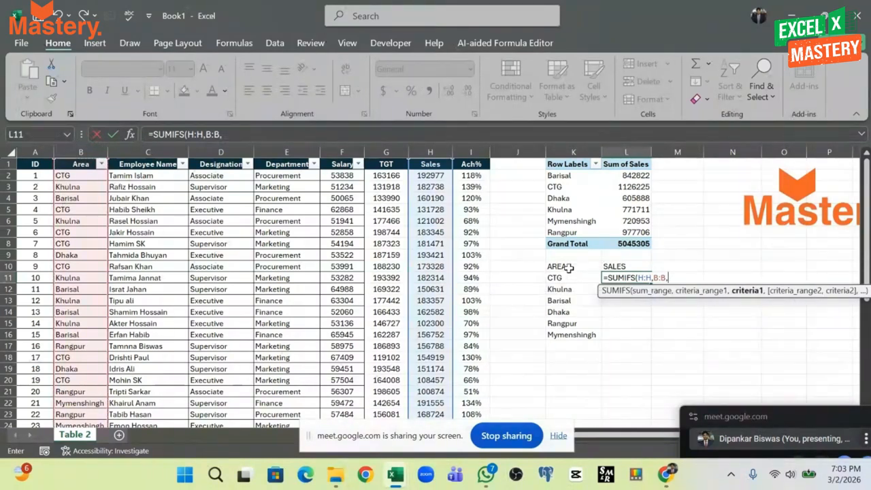
pyautogui.moveTo(564, 279); pyautogui.dragTo(572, 336)
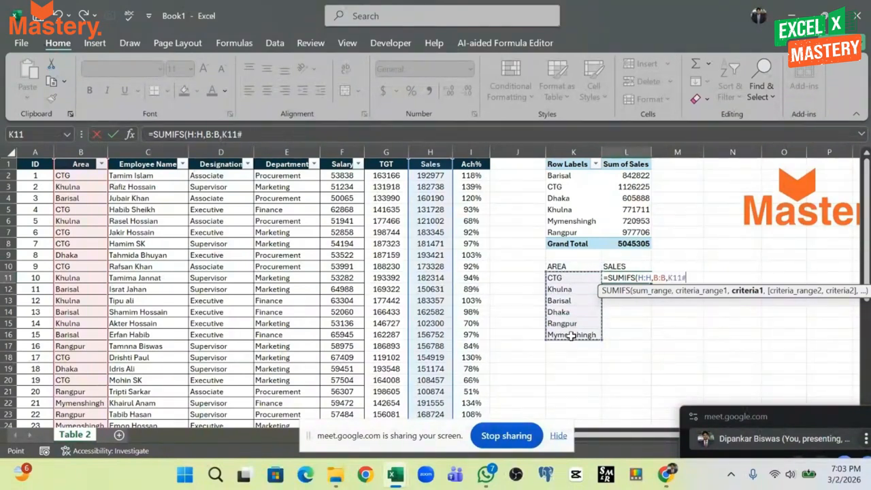
pyautogui.press('Return')
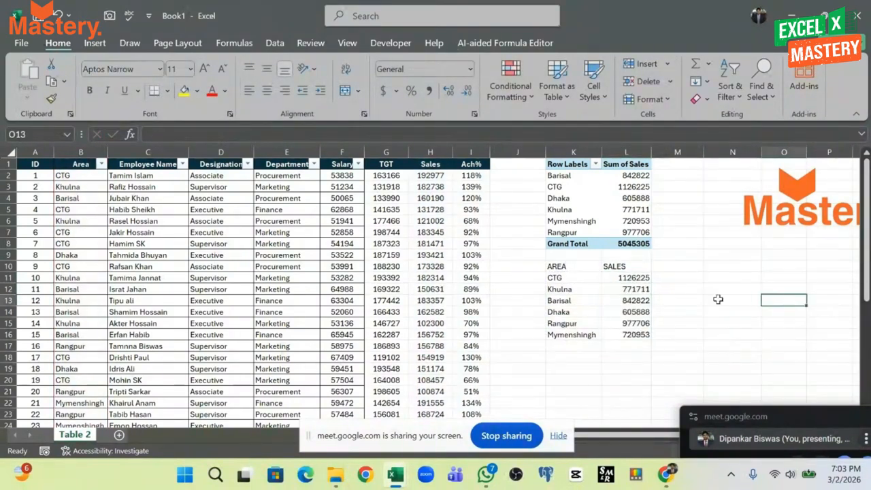
# Fill the header cells K10:L10 and the last row K16:L16 of the manual summary with light blue
pyautogui.click(621, 277)
pyautogui.moveTo(557, 266); pyautogui.dragTo(621, 266)
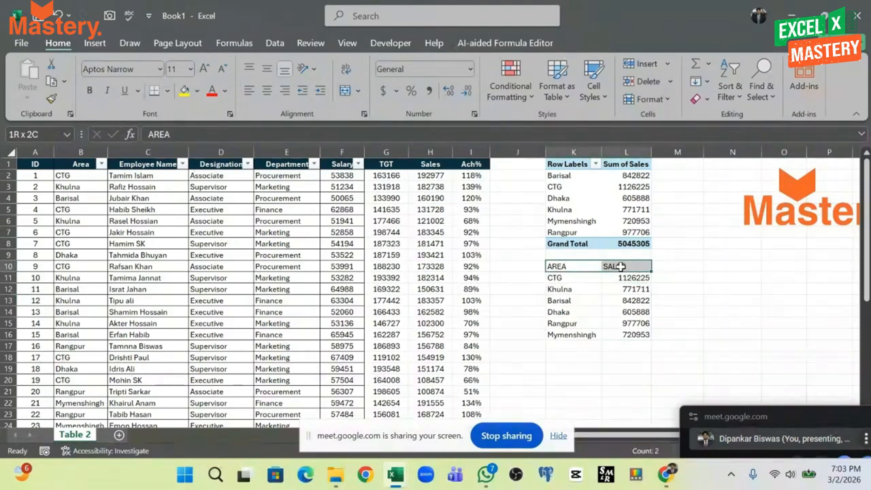
pyautogui.click(195, 94)
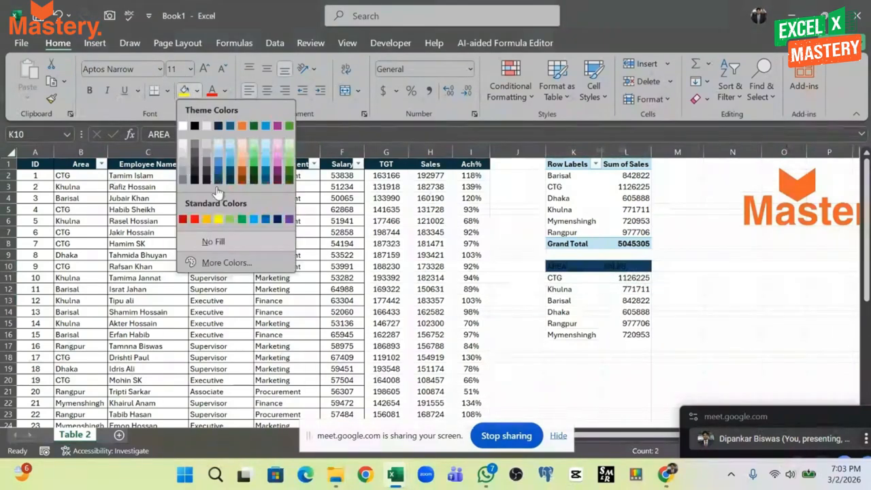
pyautogui.click(230, 149)
pyautogui.moveTo(553, 334); pyautogui.dragTo(628, 334)
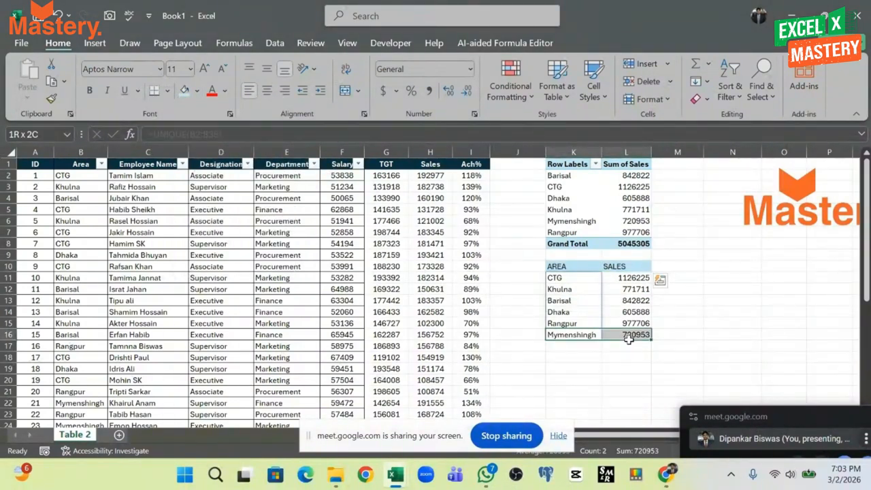
pyautogui.click(185, 91)
pyautogui.click(708, 301)
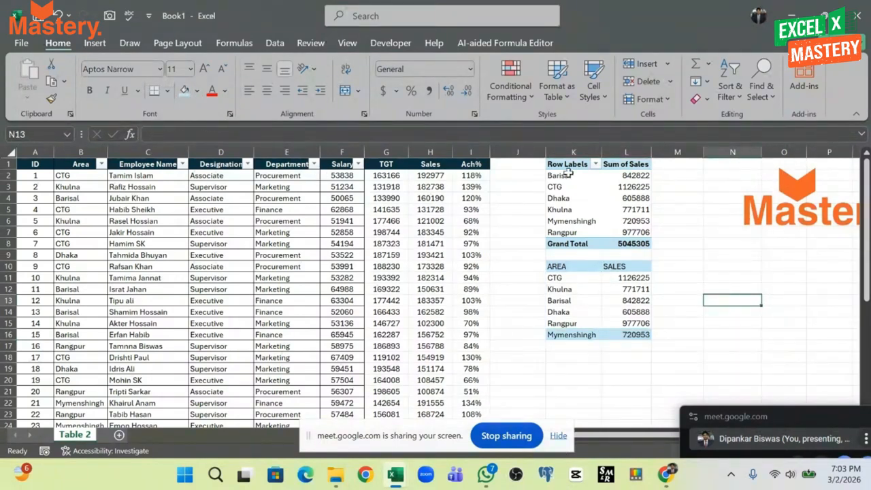
# Compare the area PivotTable with the manual summary in K10:L16 and examine the SUMIFS formula in L11
pyautogui.moveTo(568, 166); pyautogui.dragTo(620, 243)
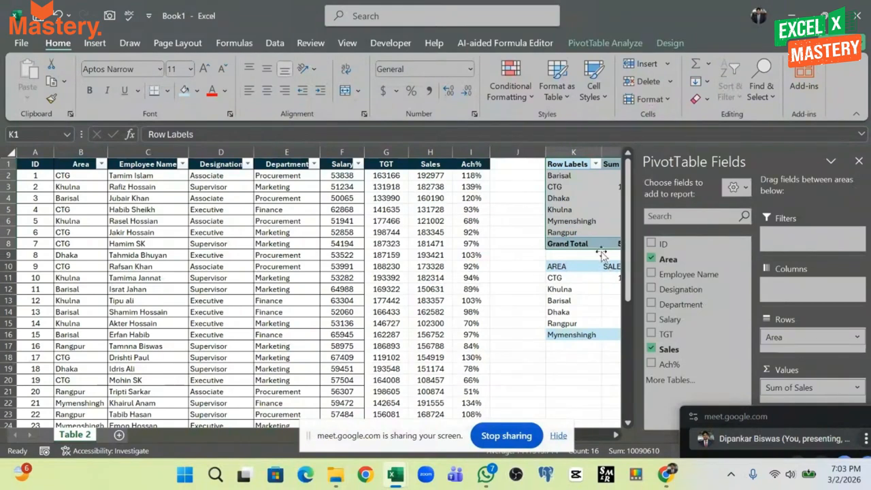
pyautogui.click(569, 266)
pyautogui.click(589, 380)
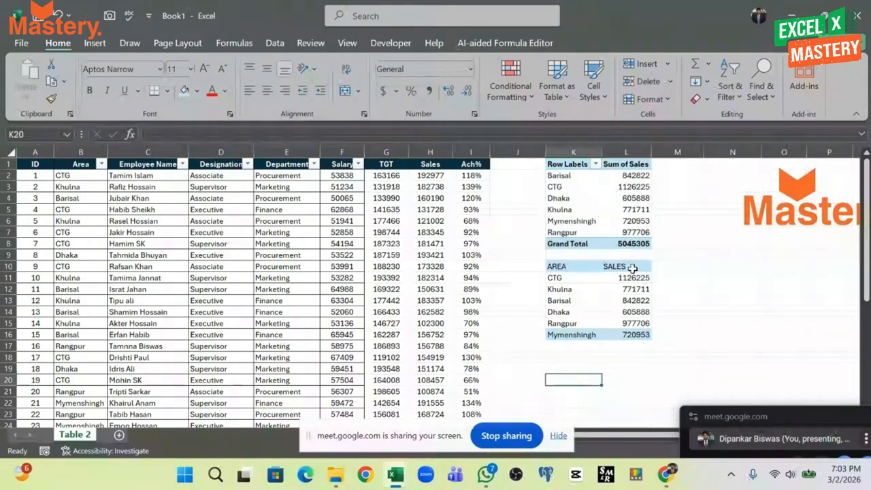
pyautogui.click(618, 265)
pyautogui.moveTo(618, 267); pyautogui.dragTo(559, 333)
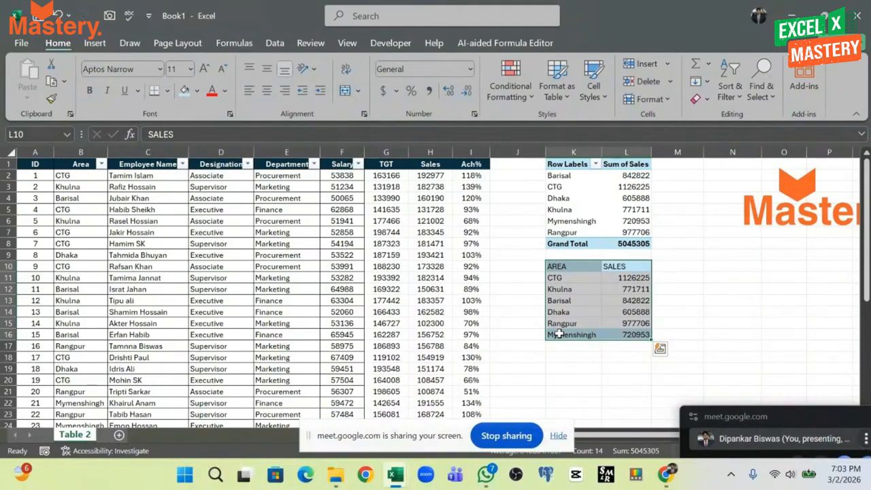
pyautogui.click(635, 280)
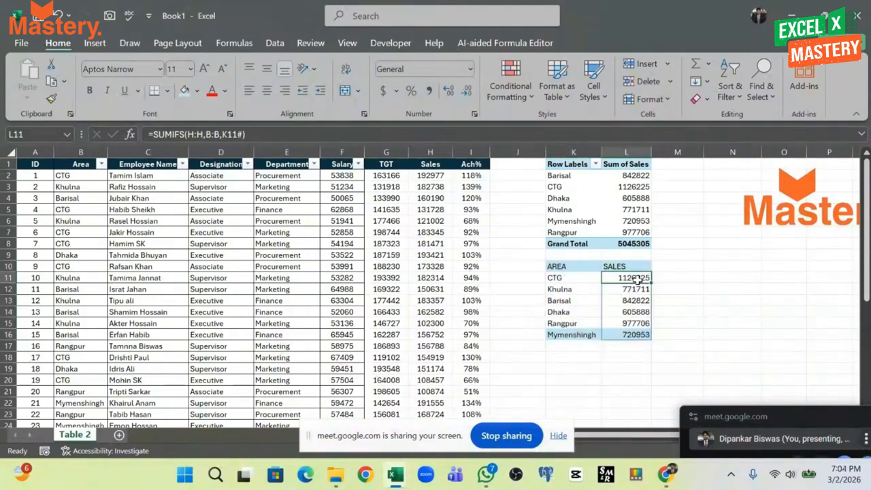
pyautogui.click(697, 279)
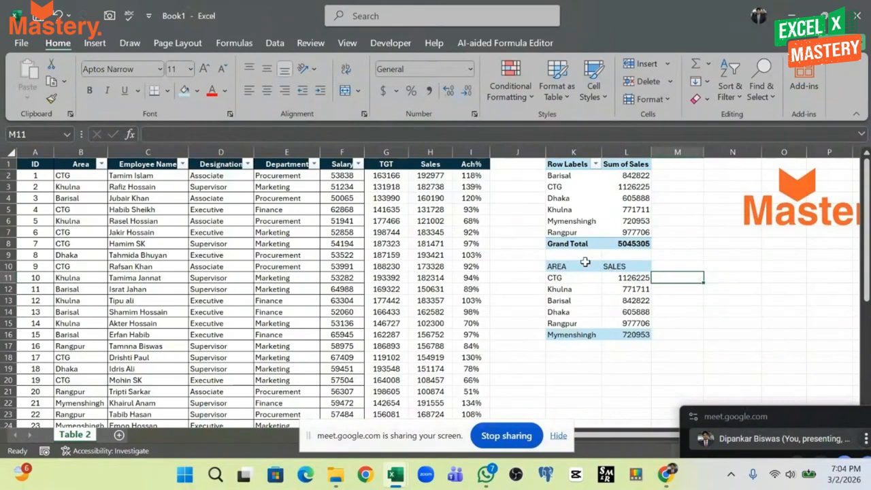
pyautogui.moveTo(564, 164); pyautogui.dragTo(625, 202)
pyautogui.click(558, 267)
pyautogui.moveTo(558, 267); pyautogui.dragTo(616, 334)
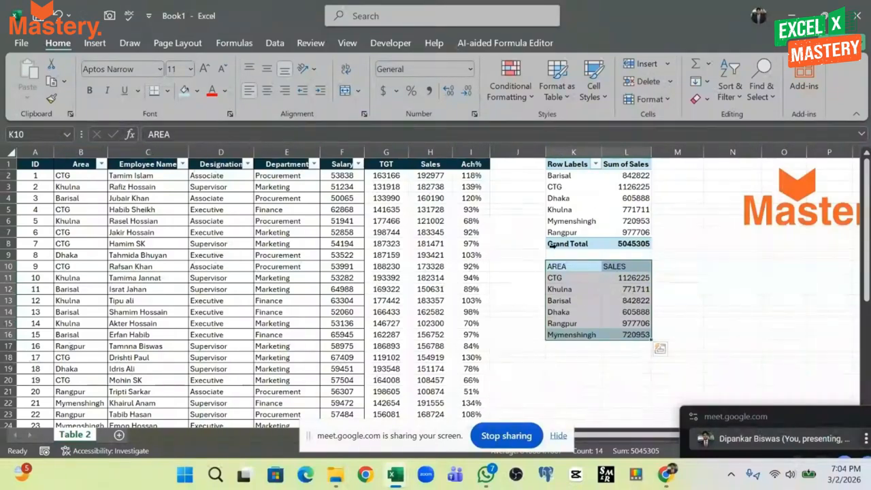
pyautogui.moveTo(560, 270); pyautogui.dragTo(634, 334)
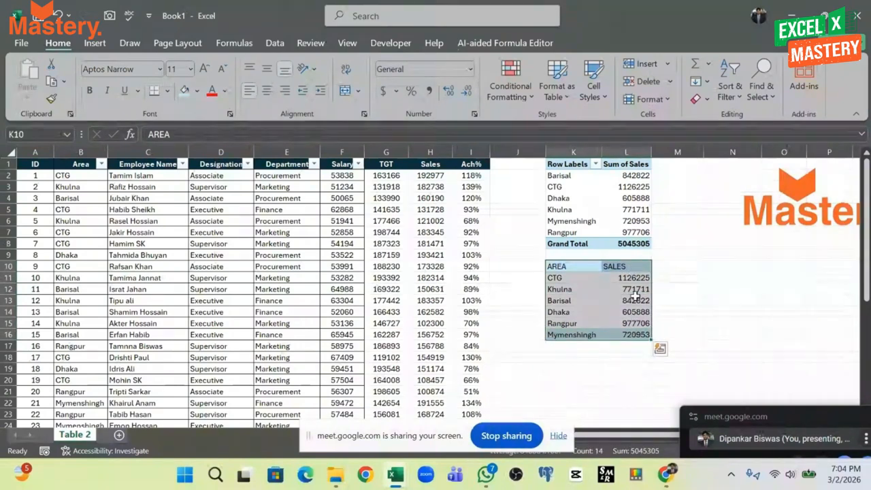
pyautogui.scroll(-3, 583, 311)
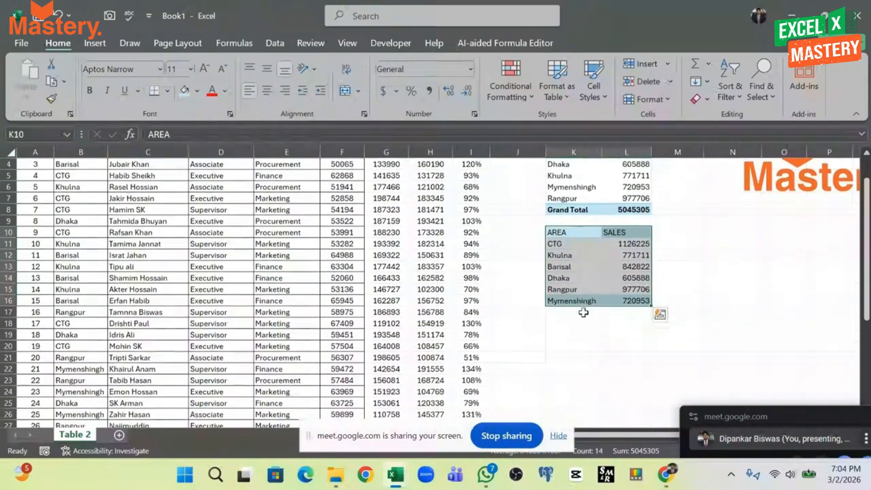
pyautogui.scroll(3, 584, 312)
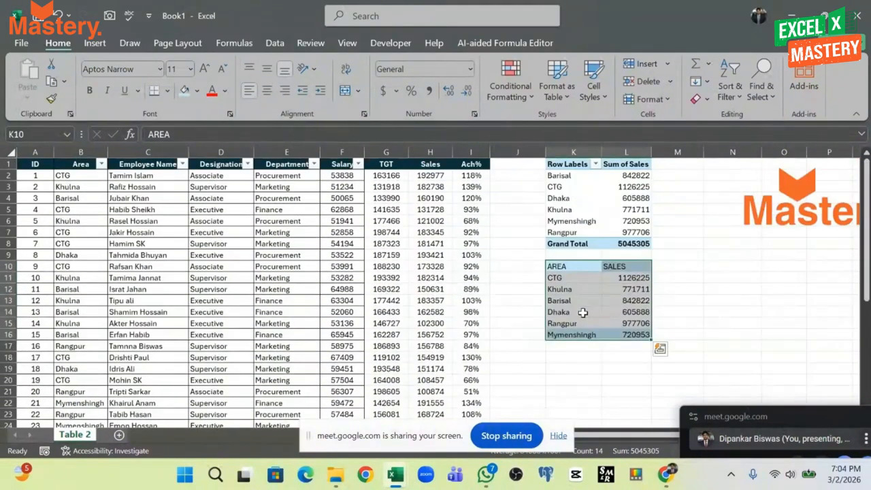
pyautogui.scroll(-1, 684, 294)
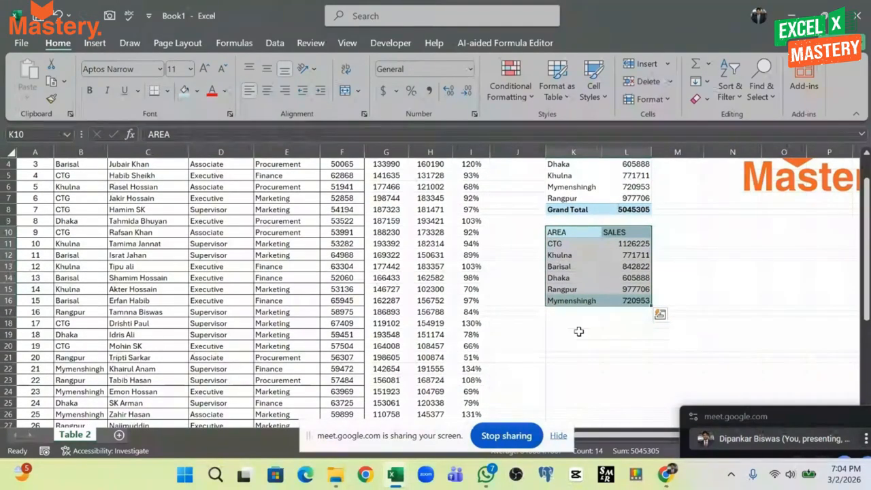
pyautogui.scroll(1, 579, 331)
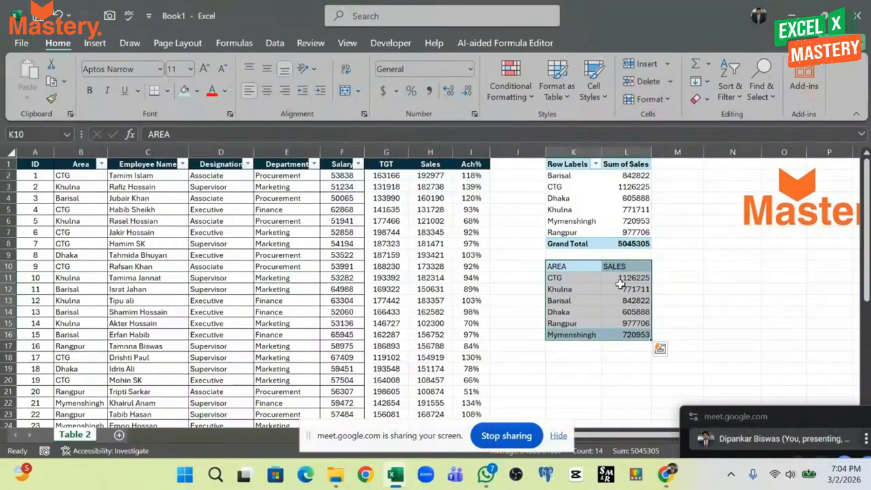
pyautogui.click(599, 358)
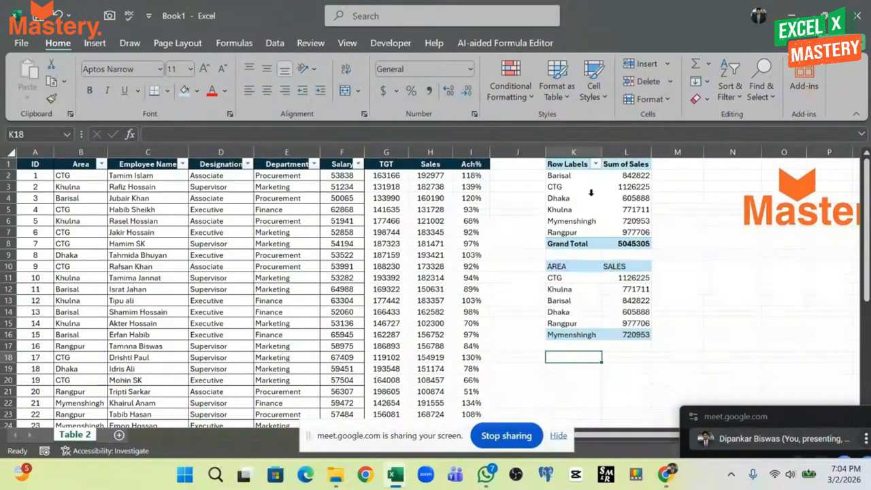
# Insert a PivotTable from the employee data range A1:I35 into the existing worksheet at cell N11
pyautogui.click(170, 243)
pyautogui.click(95, 43)
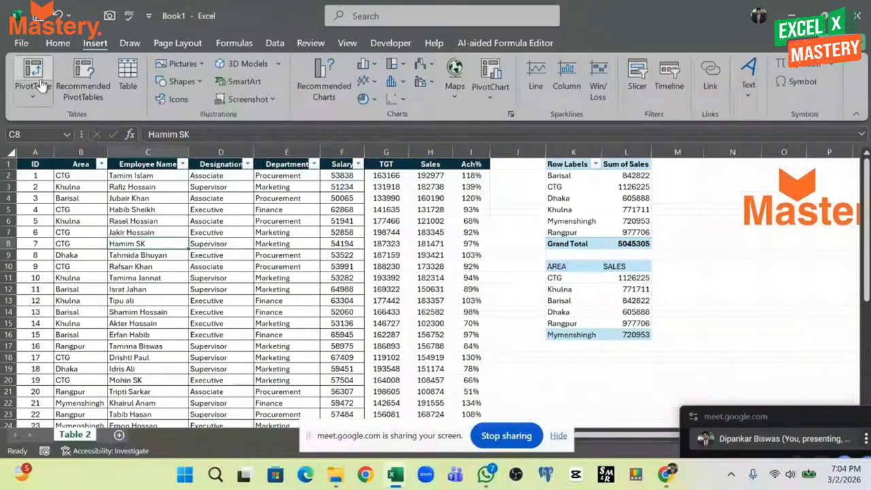
pyautogui.click(34, 75)
pyautogui.click(258, 182)
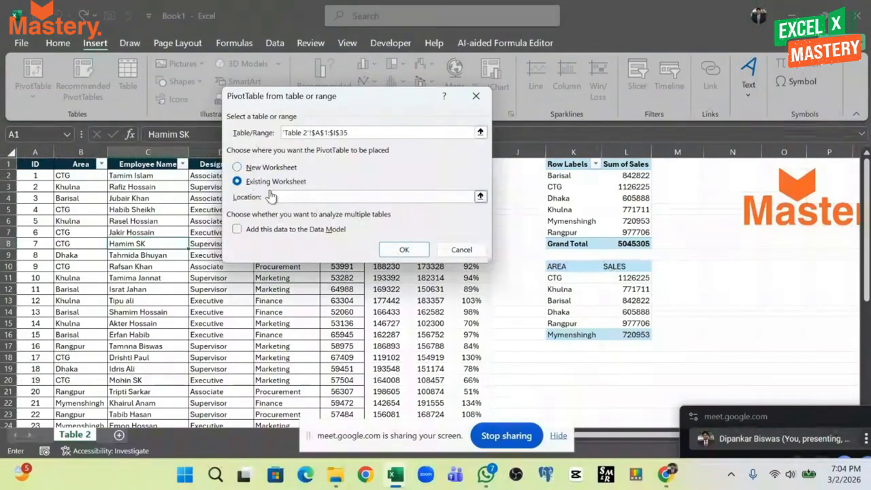
pyautogui.click(723, 281)
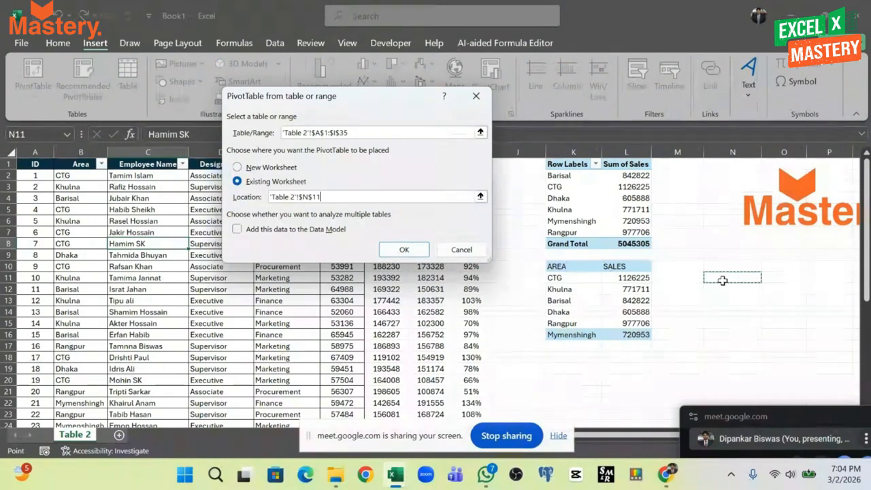
pyautogui.click(402, 250)
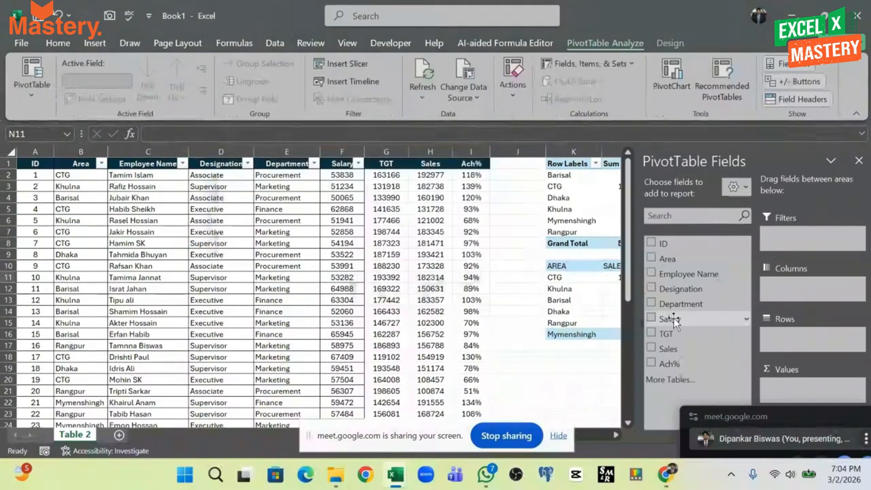
# Add Area to the rows and Sales to the values of the PivotTable at N11
pyautogui.click(652, 259)
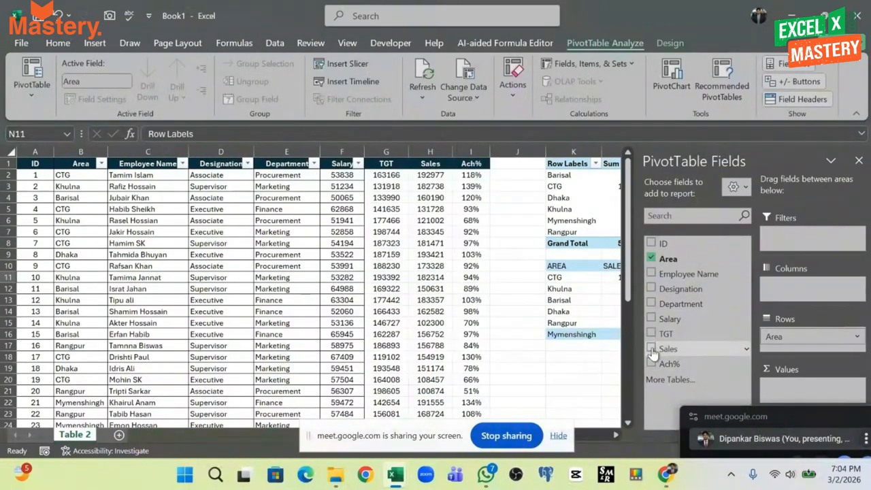
pyautogui.click(652, 349)
pyautogui.click(536, 368)
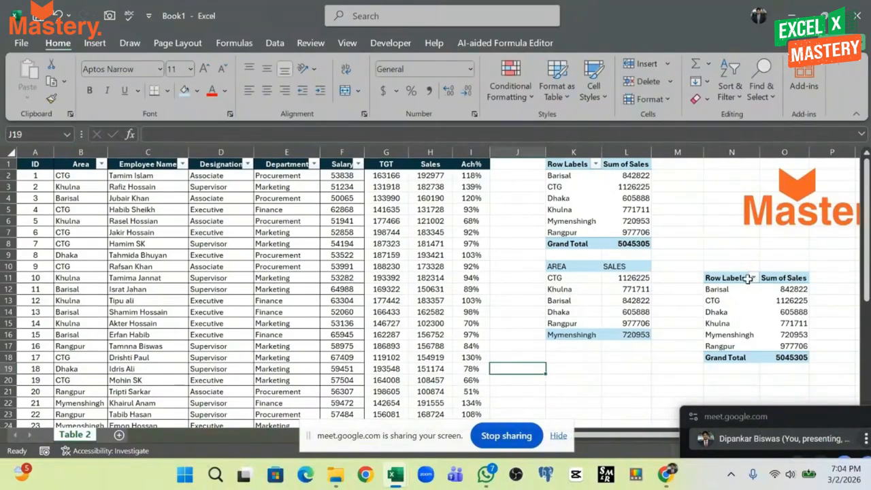
pyautogui.scroll(-1, 748, 351)
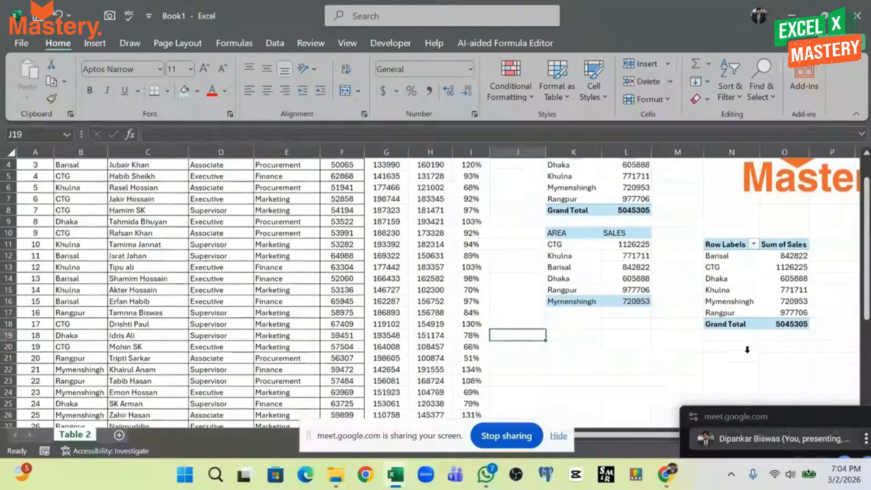
pyautogui.scroll(1, 748, 351)
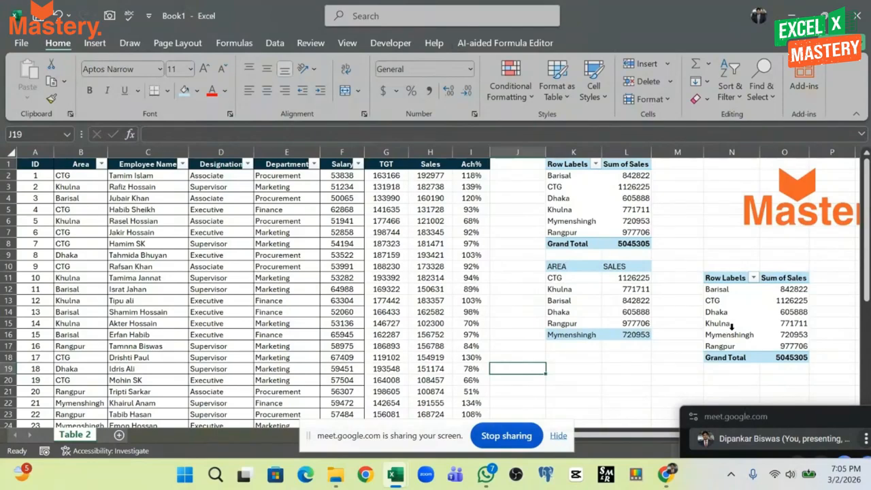
pyautogui.hscroll(3, 647, 381)
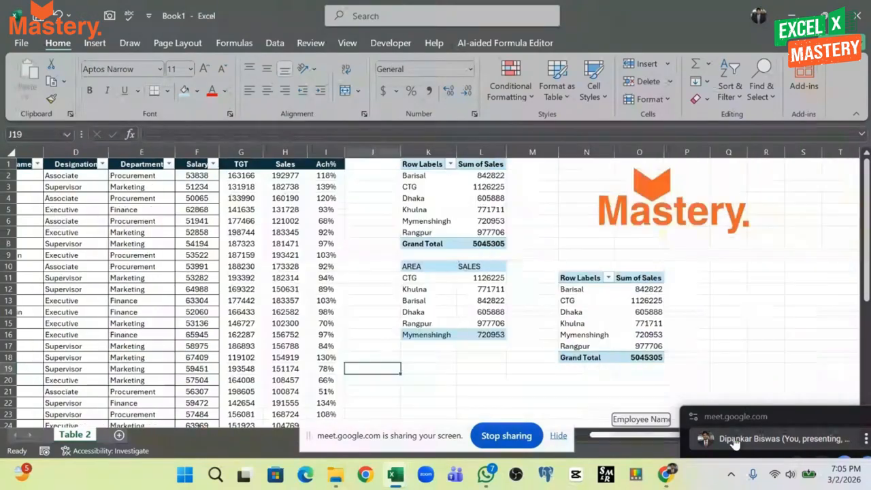
# Add the Department field to the rows of the PivotTable at N11, nested beneath Area
pyautogui.click(570, 300)
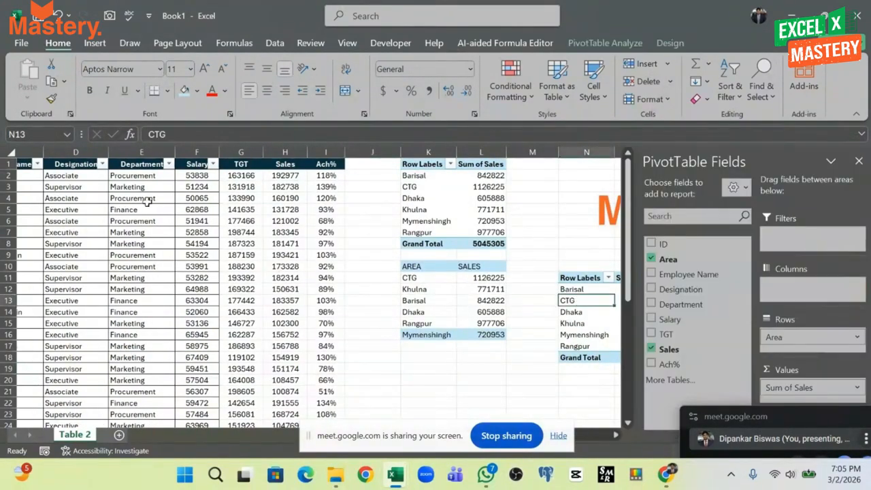
pyautogui.click(141, 152)
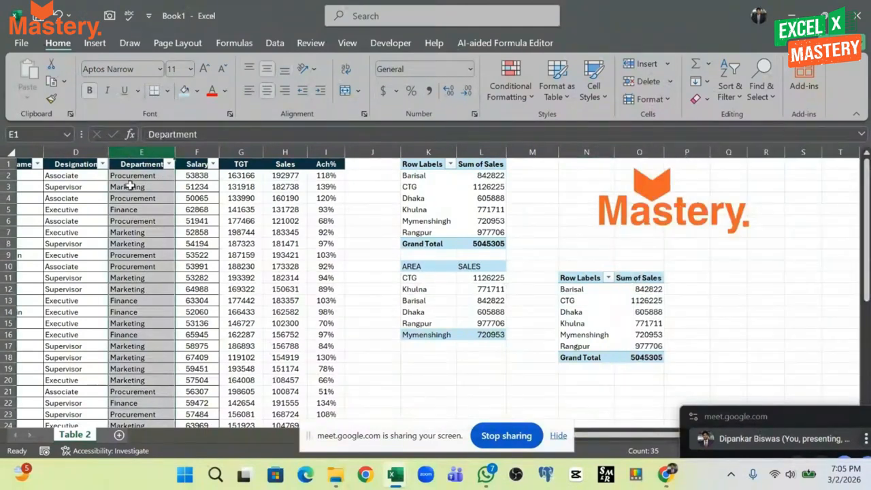
pyautogui.click(574, 300)
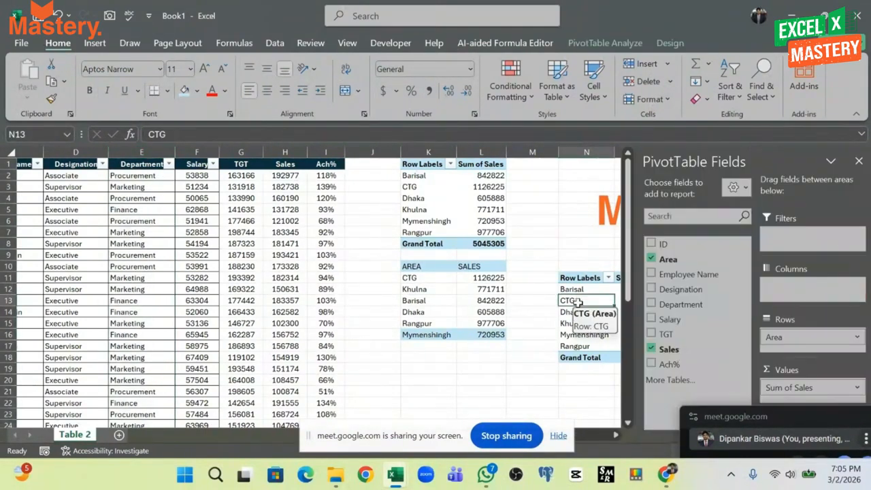
pyautogui.click(652, 304)
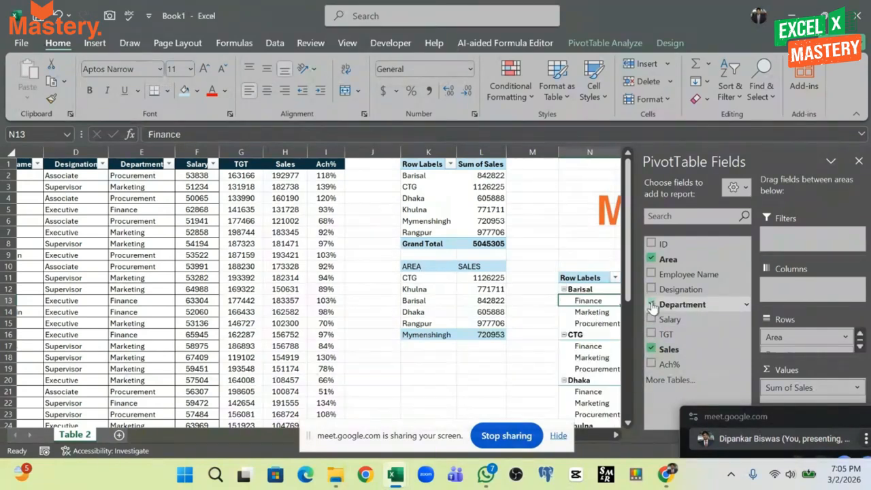
pyautogui.click(497, 344)
# Examine how the Finance, Marketing and Procurement sales add up to the Barisal subtotal in the PivotTable at N11
pyautogui.scroll(-5, 643, 327)
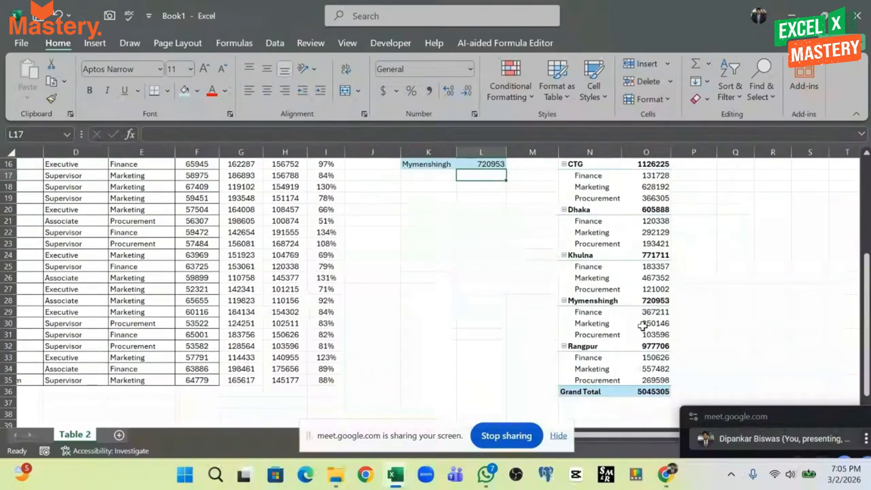
pyautogui.scroll(4, 606, 289)
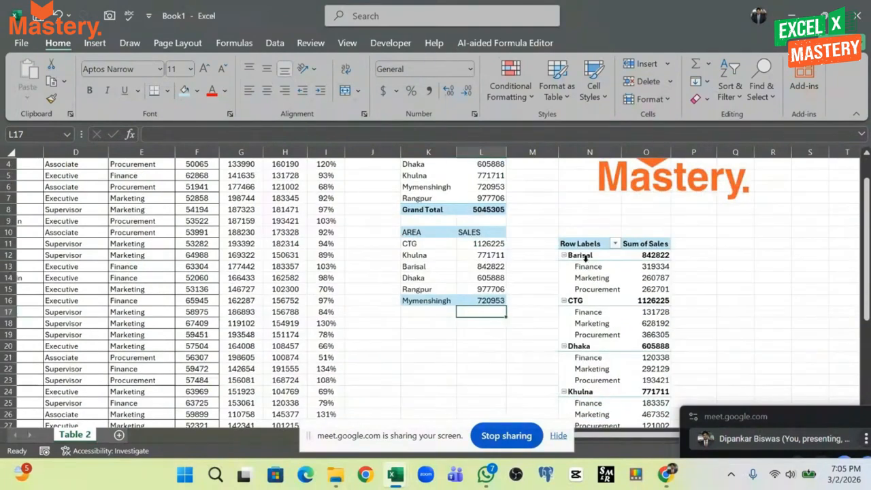
pyautogui.moveTo(586, 256); pyautogui.dragTo(656, 296)
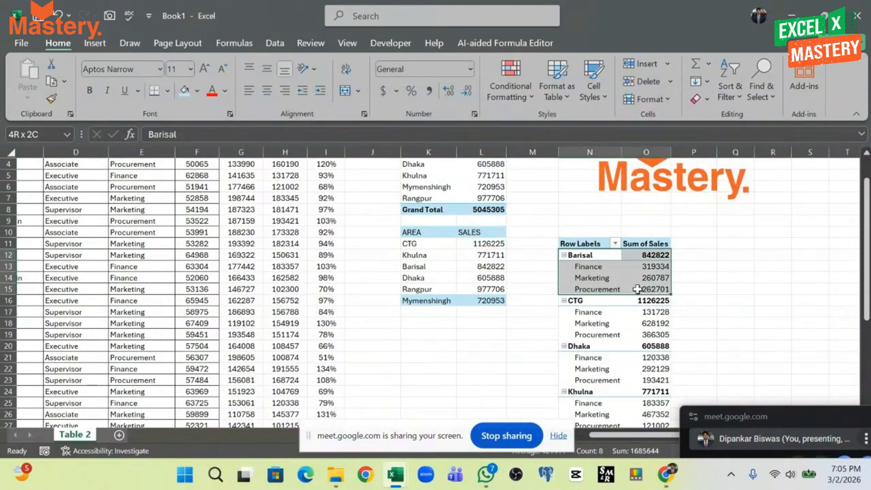
pyautogui.click(523, 302)
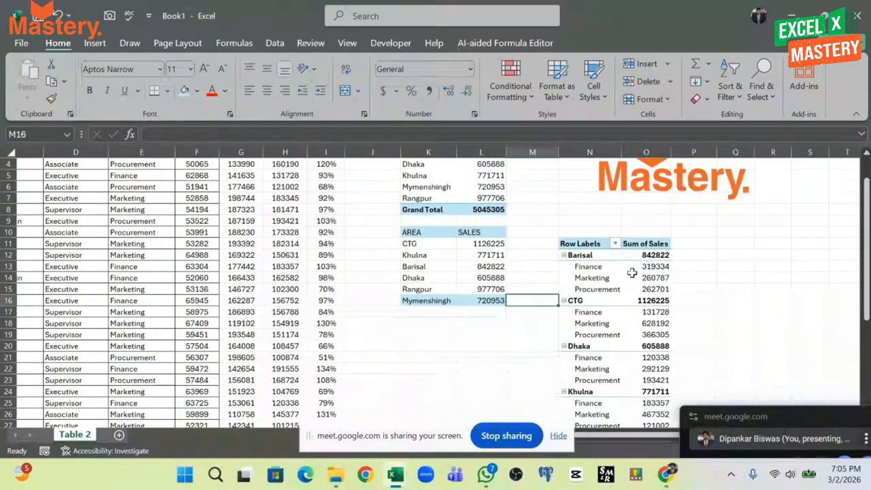
pyautogui.moveTo(661, 269); pyautogui.dragTo(660, 293)
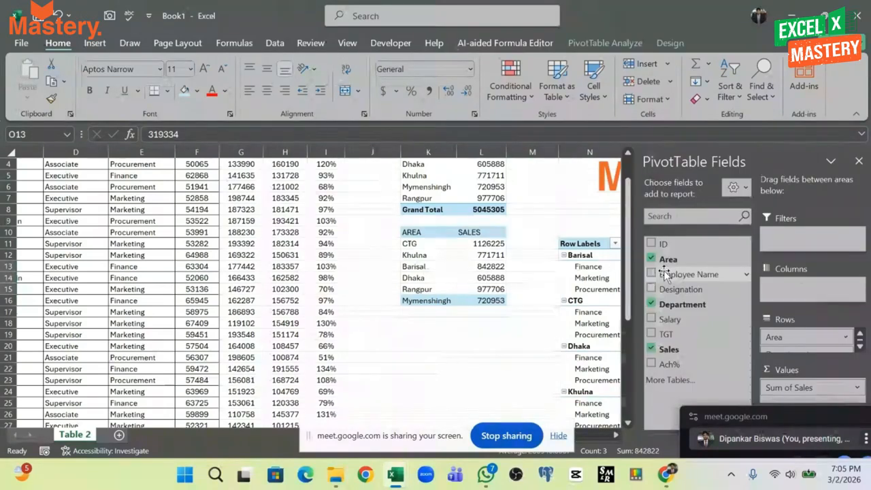
pyautogui.click(533, 346)
pyautogui.click(648, 279)
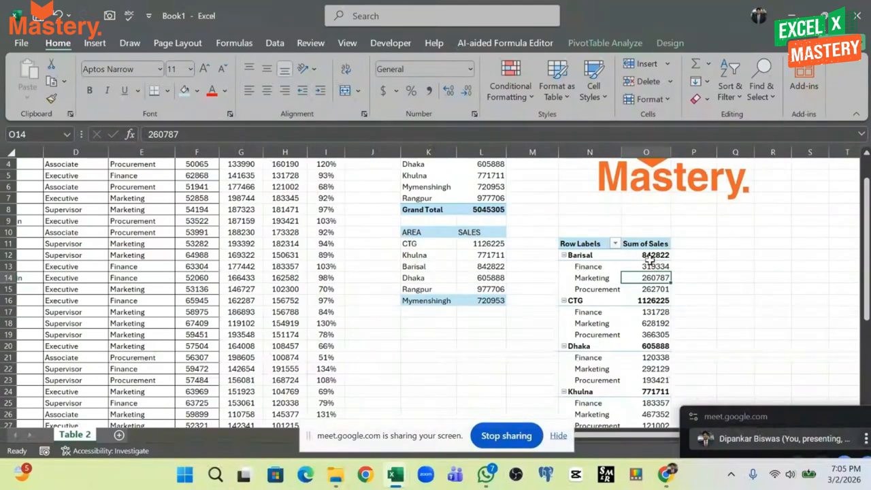
pyautogui.moveTo(650, 268); pyautogui.dragTo(650, 293)
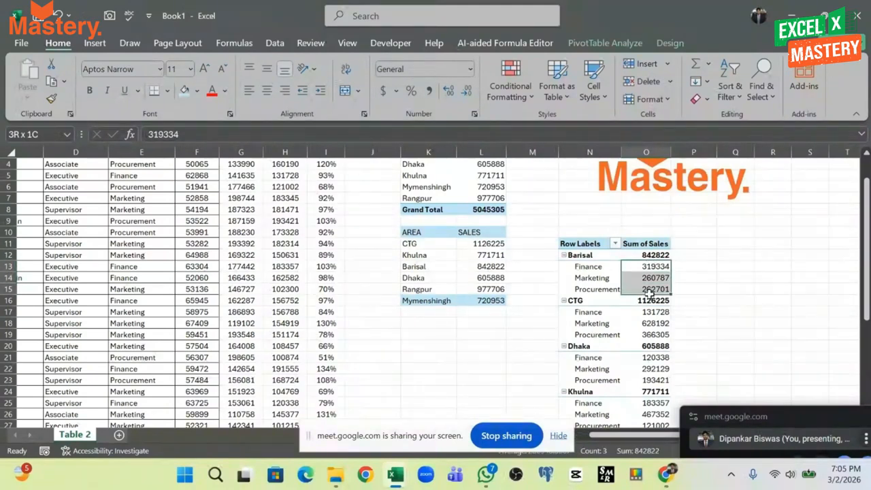
pyautogui.click(651, 256)
pyautogui.moveTo(593, 256); pyautogui.dragTo(654, 255)
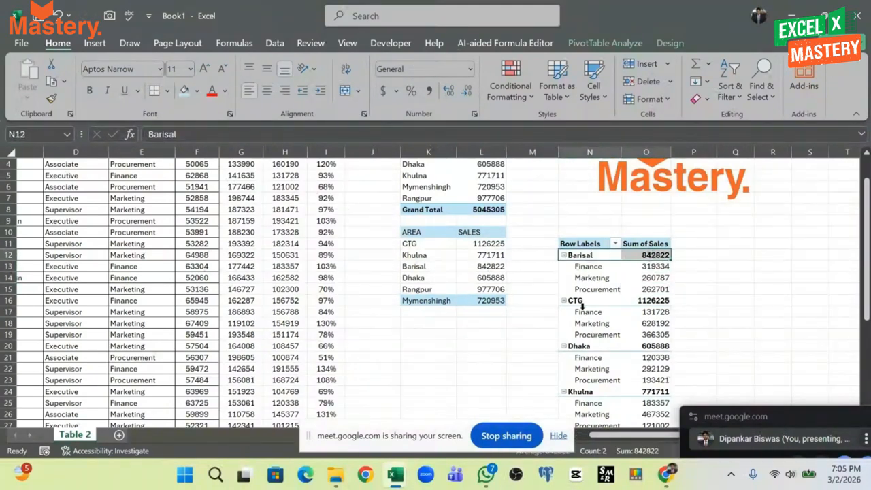
# Review the department sales under CTG, Khulna, Mymenshingh and the other areas in the nested PivotTable
pyautogui.moveTo(588, 303); pyautogui.dragTo(656, 334)
pyautogui.scroll(-5, 630, 335)
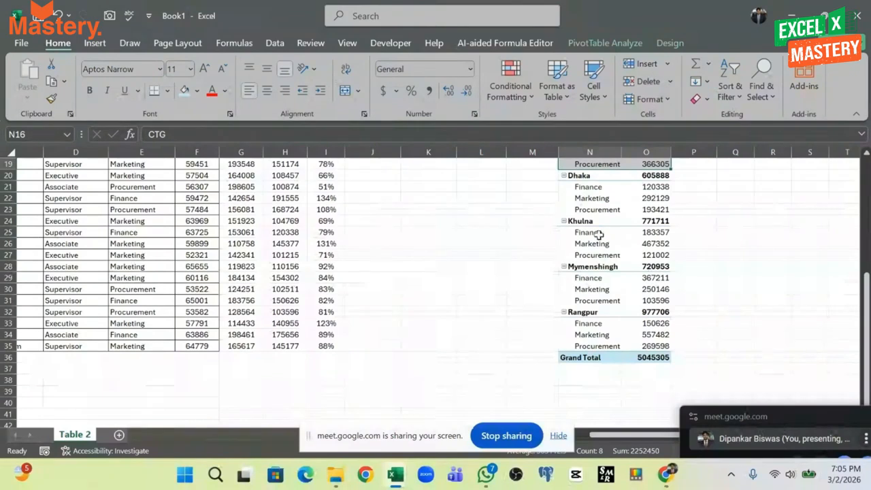
pyautogui.click(659, 235)
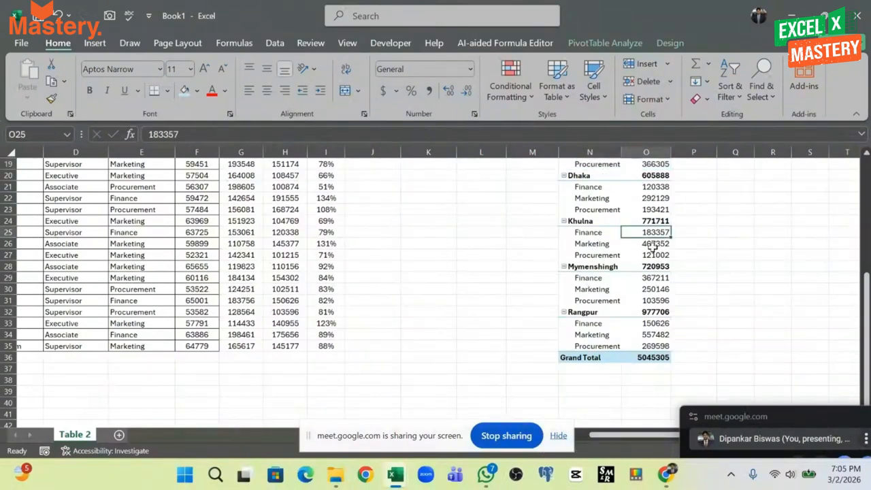
pyautogui.click(654, 246)
pyautogui.click(653, 268)
pyautogui.scroll(-3, 609, 323)
pyautogui.scroll(7, 609, 320)
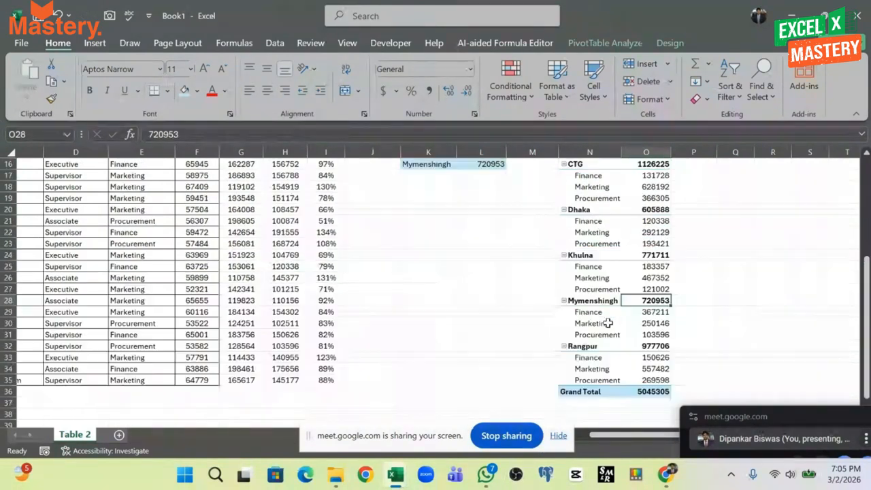
pyautogui.click(587, 239)
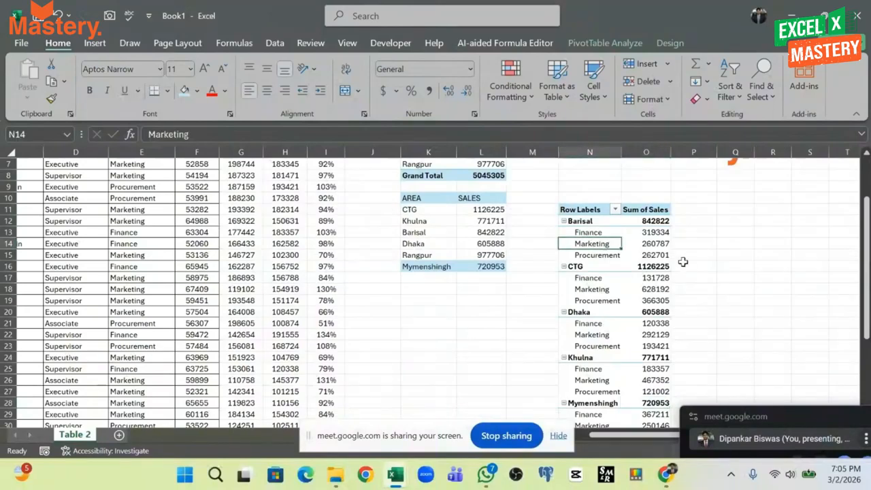
pyautogui.click(708, 267)
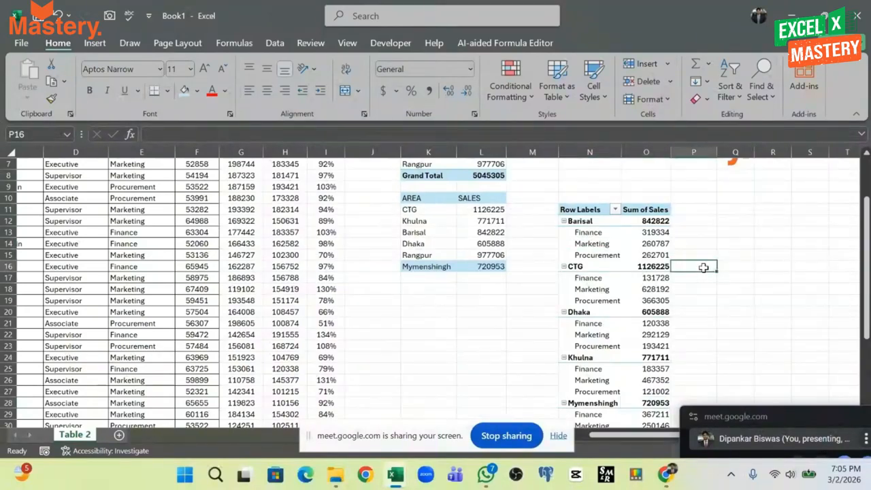
pyautogui.scroll(2, 613, 263)
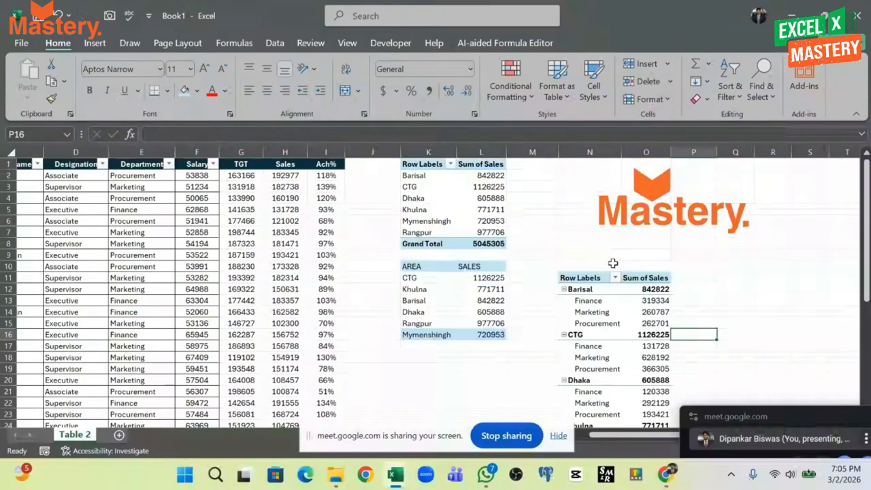
# Show the area-and-department PivotTable at N11 in tabular form
pyautogui.click(592, 311)
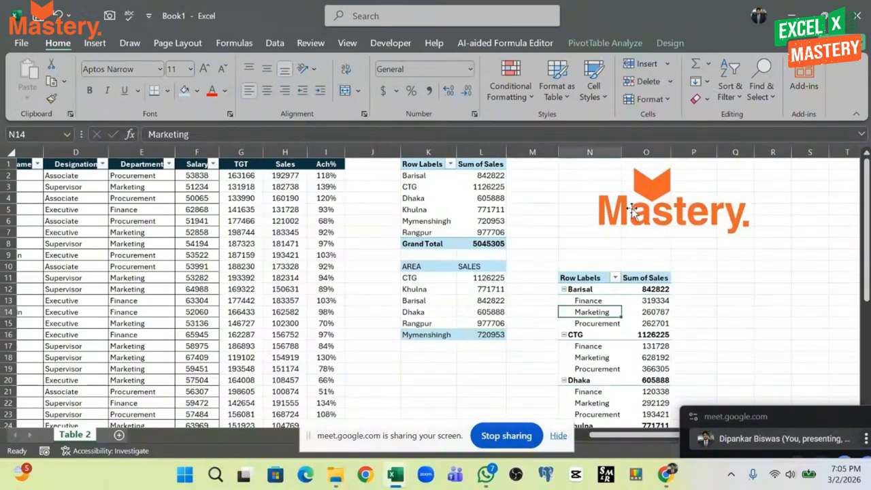
pyautogui.click(671, 43)
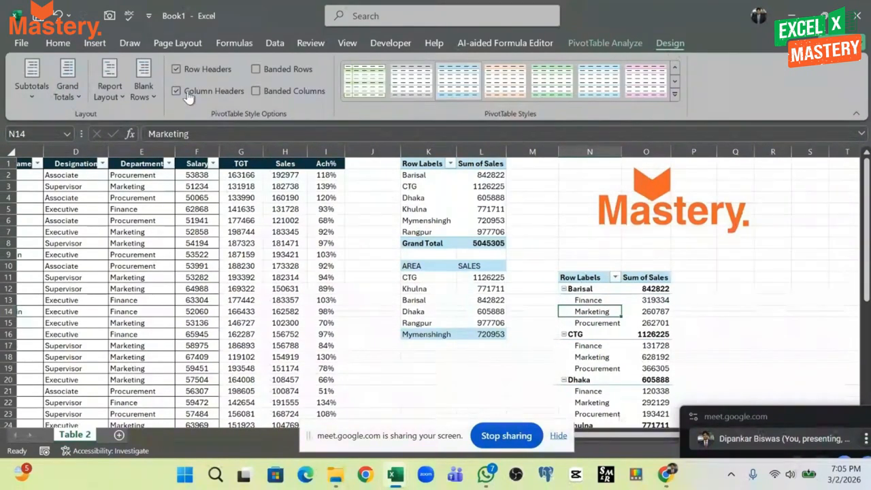
pyautogui.click(110, 87)
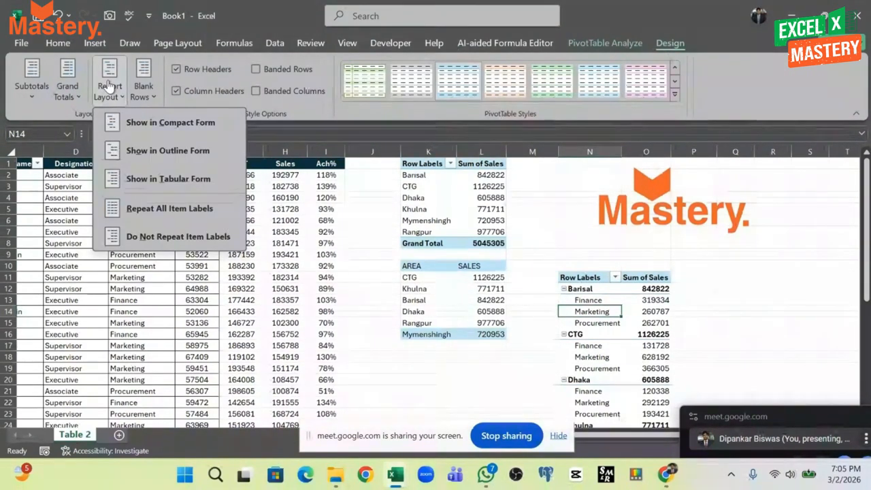
pyautogui.click(146, 180)
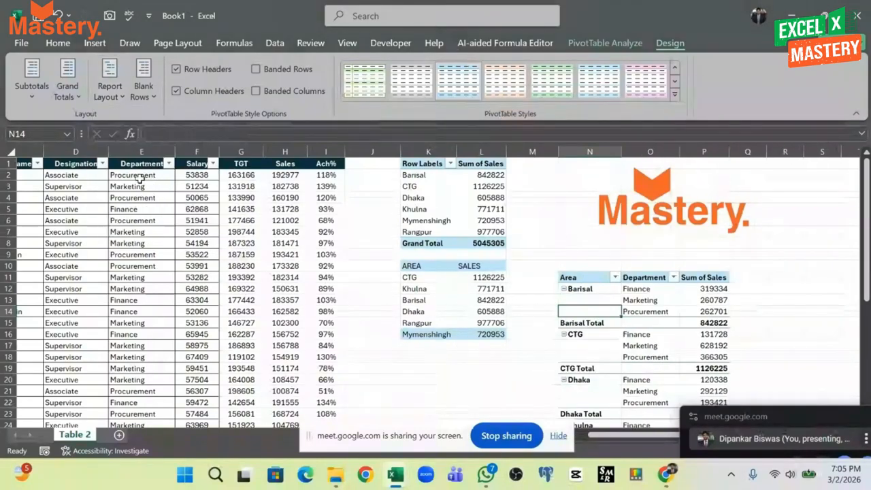
pyautogui.scroll(-5, 613, 293)
pyautogui.scroll(4, 657, 327)
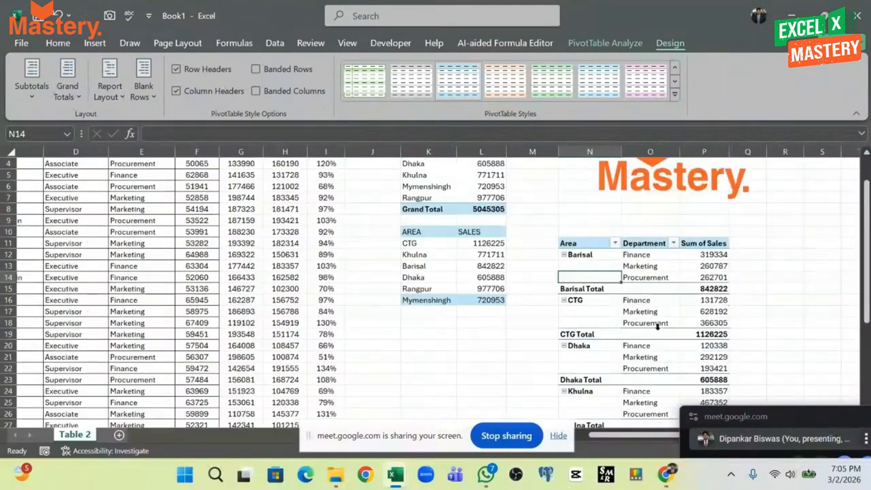
# Repeat all item labels in the tabular PivotTable so every department row carries its area name
pyautogui.click(591, 267)
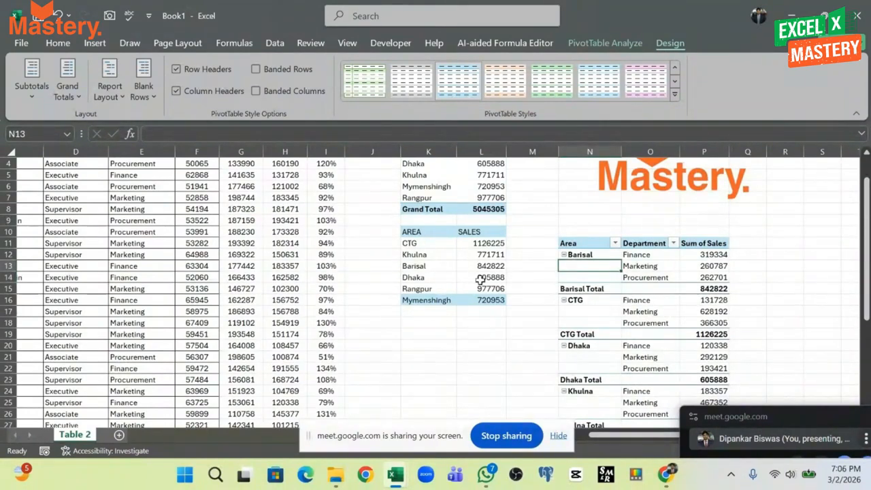
pyautogui.moveTo(585, 262); pyautogui.dragTo(587, 394)
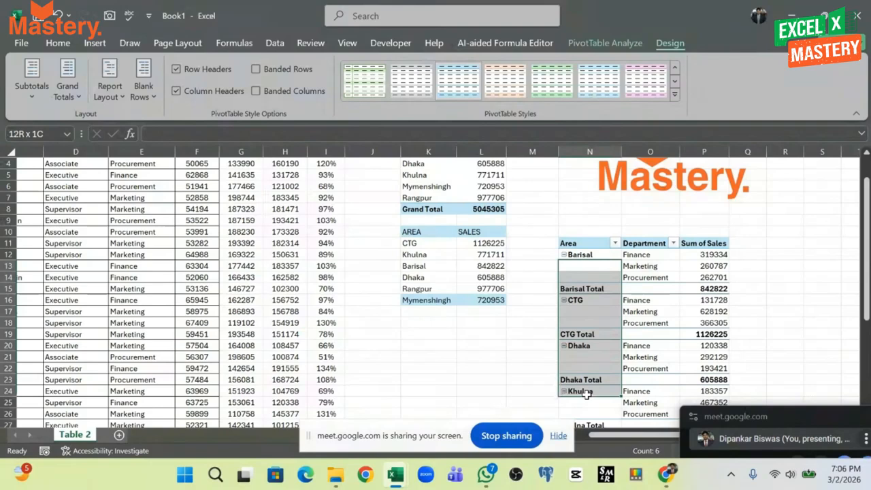
pyautogui.click(607, 269)
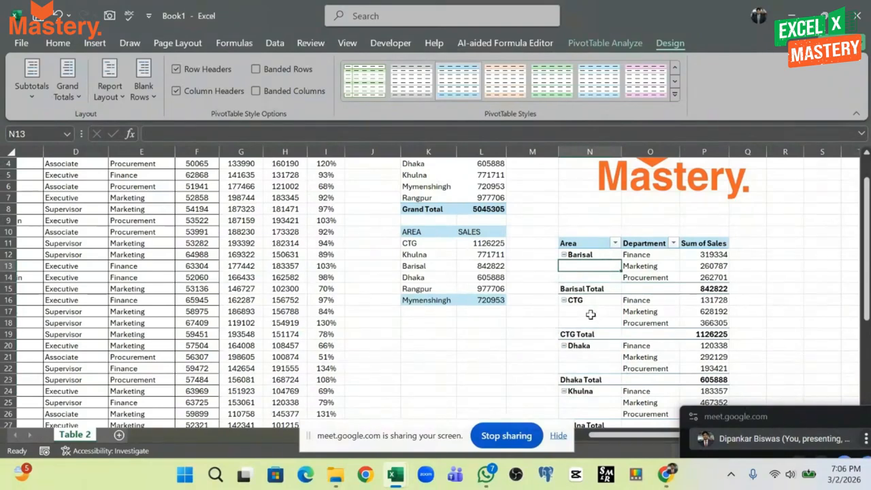
pyautogui.click(109, 94)
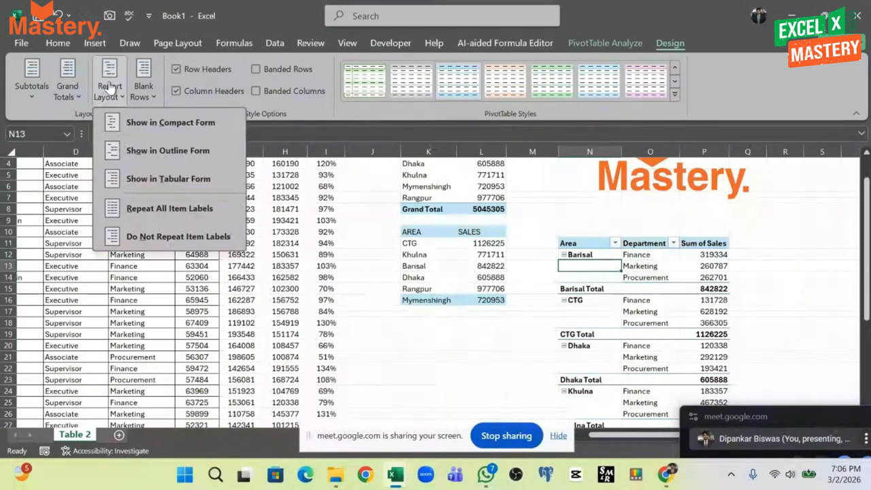
pyautogui.click(147, 212)
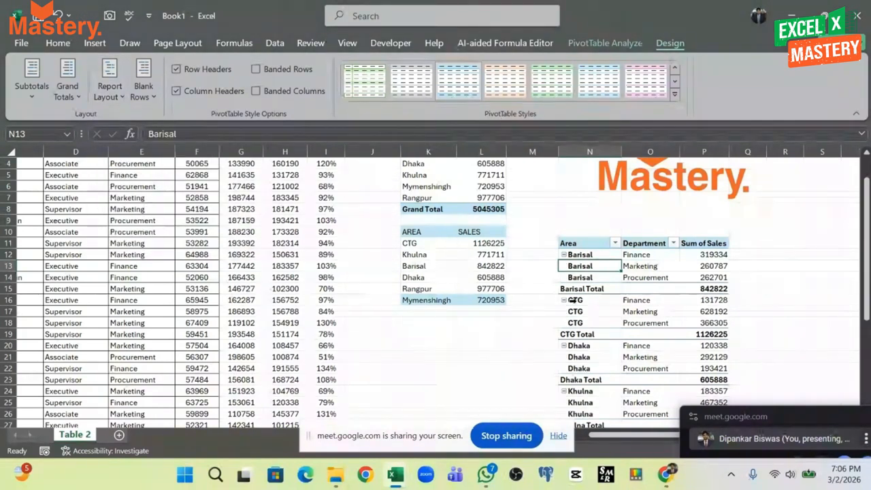
# Turn off the area subtotals in the PivotTable at N11
pyautogui.moveTo(584, 288); pyautogui.dragTo(694, 289)
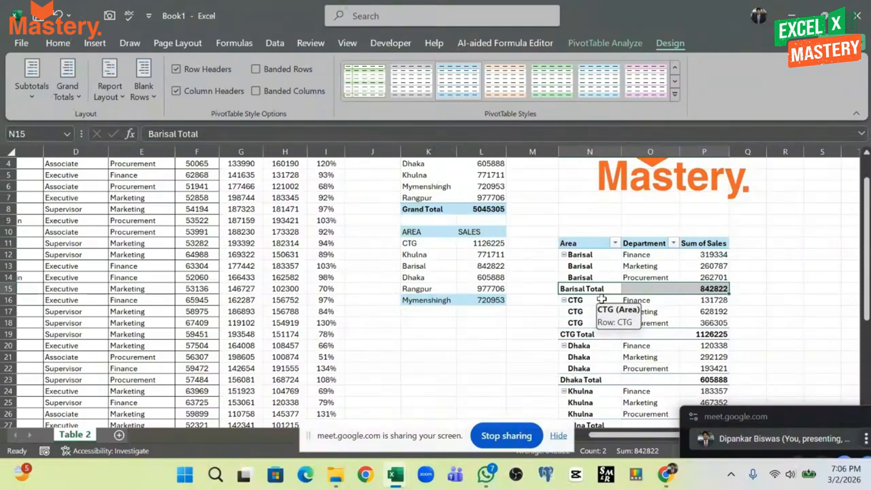
pyautogui.click(31, 109)
pyautogui.click(90, 120)
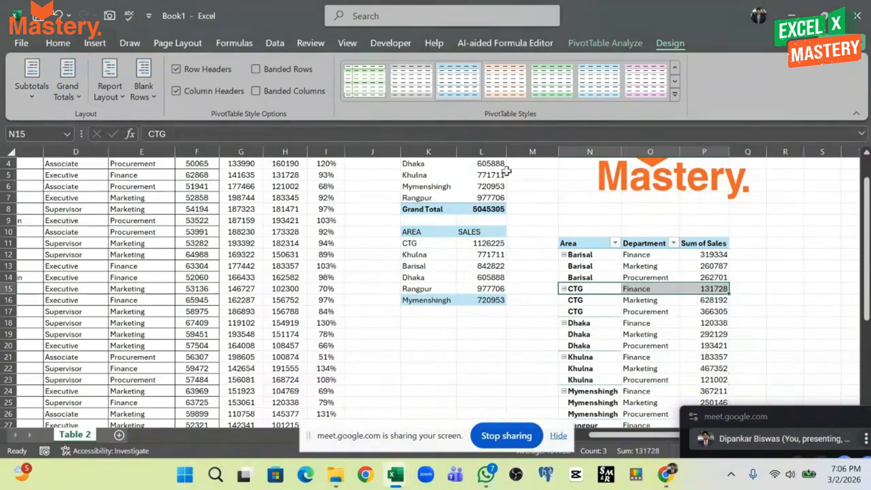
pyautogui.click(701, 313)
pyautogui.scroll(-3, 681, 303)
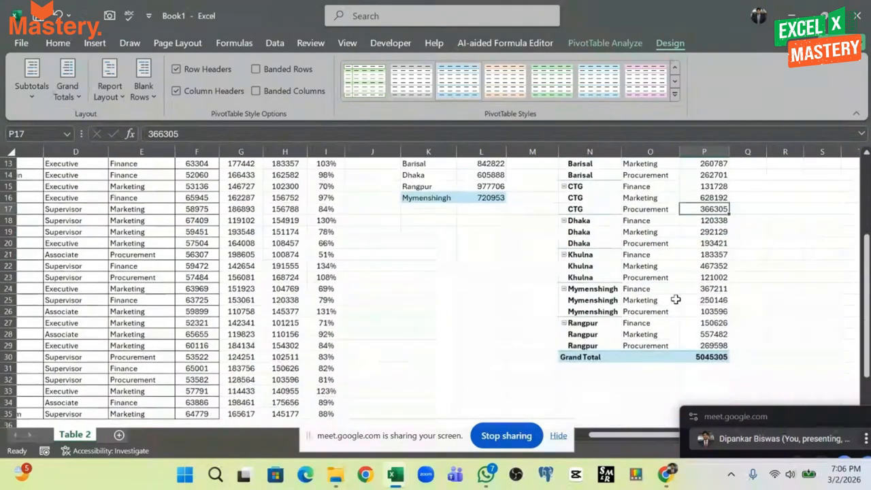
pyautogui.scroll(1, 676, 299)
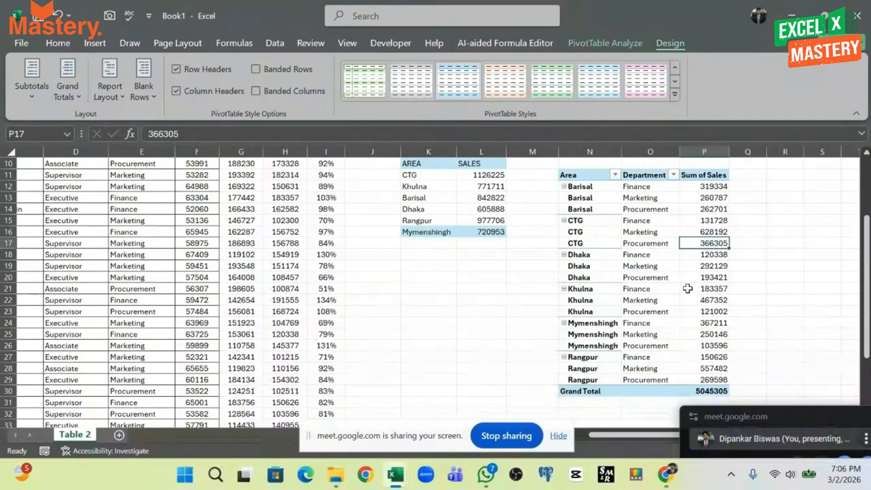
pyautogui.scroll(-1, 689, 288)
pyautogui.scroll(1, 687, 289)
pyautogui.scroll(3, 646, 239)
# Compare the area-only summaries in columns K and L with the department rows of the PivotTable at N11
pyautogui.moveTo(419, 163); pyautogui.dragTo(488, 231)
pyautogui.click(625, 290)
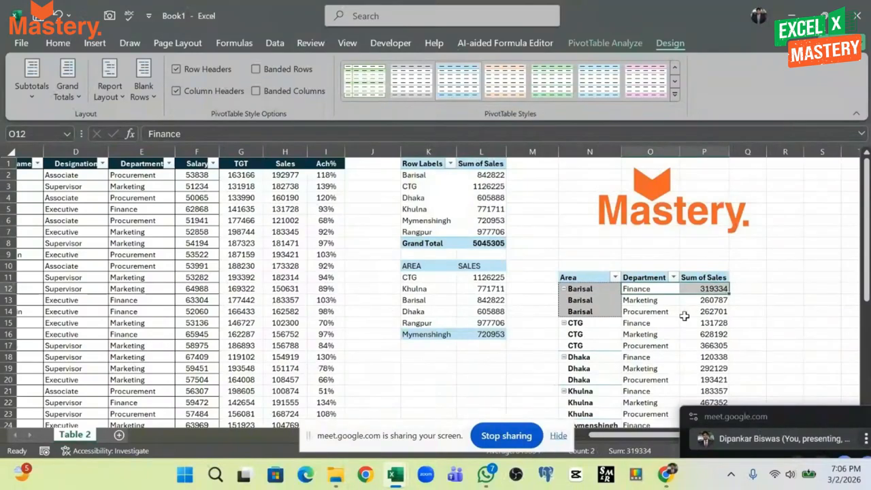
pyautogui.click(420, 278)
pyautogui.hotkey('ctrl', 'shift', 'Down')
pyautogui.hotkey('ctrl', 'shift', 'Right')
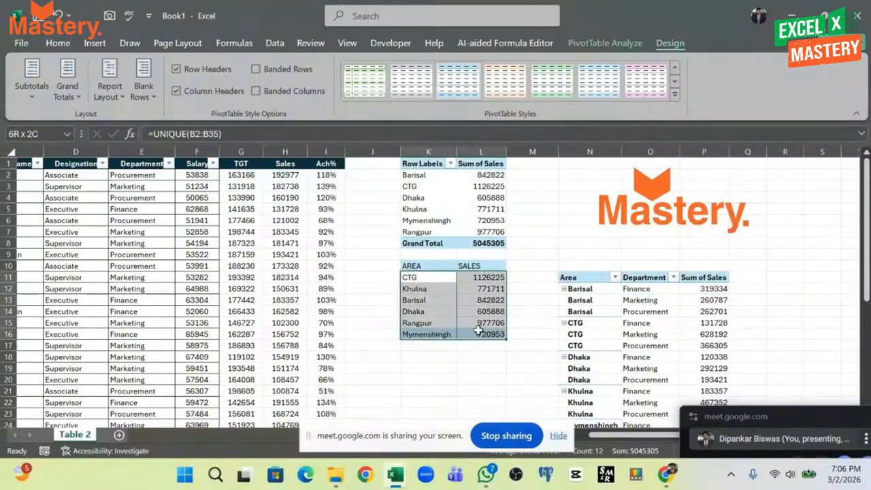
pyautogui.moveTo(490, 277); pyautogui.dragTo(492, 323)
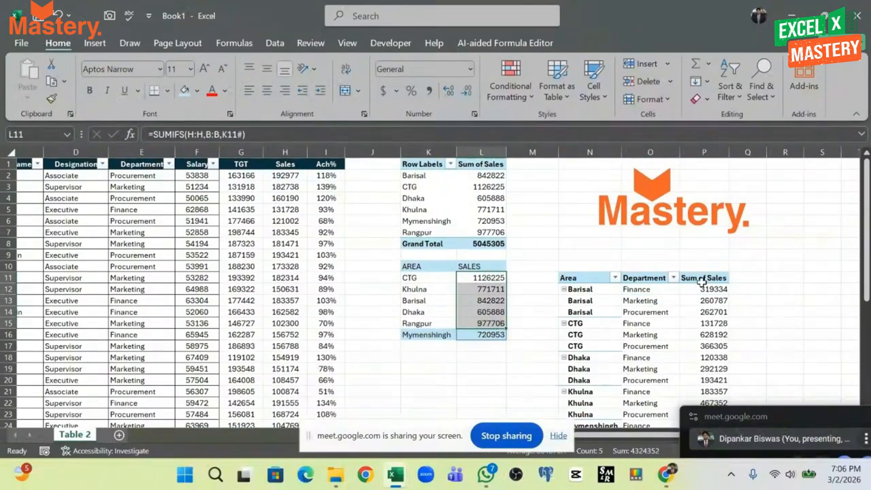
pyautogui.moveTo(645, 290); pyautogui.dragTo(651, 346)
pyautogui.moveTo(652, 348); pyautogui.dragTo(652, 348)
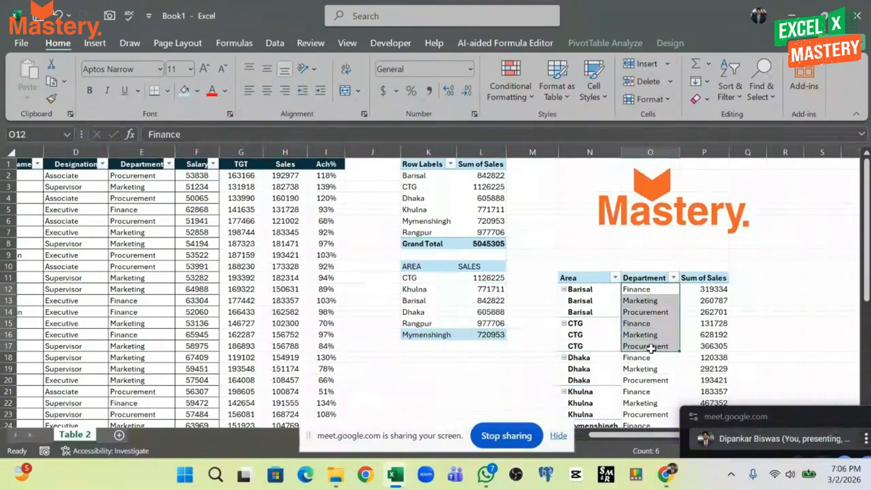
# Examine how the Finance, Marketing and Procurement sales are listed for each area in the tabular PivotTable
pyautogui.click(652, 292)
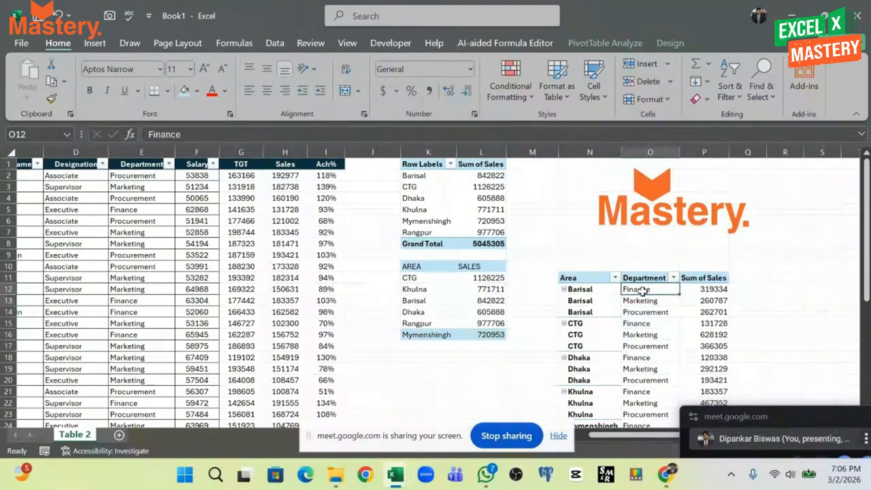
pyautogui.moveTo(660, 296); pyautogui.dragTo(654, 312)
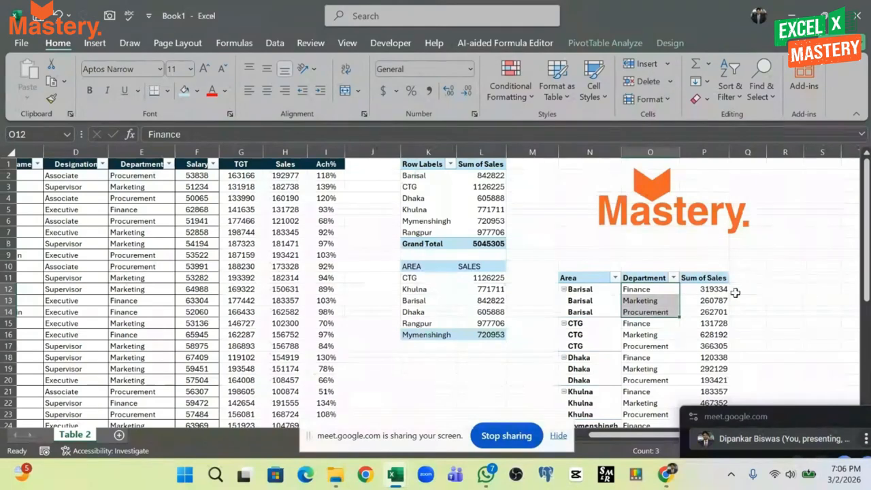
pyautogui.click(715, 289)
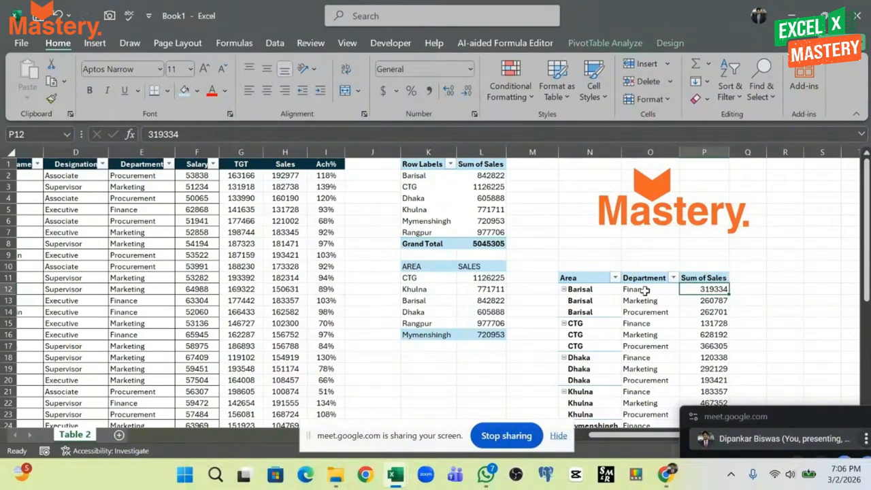
pyautogui.moveTo(645, 290); pyautogui.dragTo(658, 334)
pyautogui.click(583, 291)
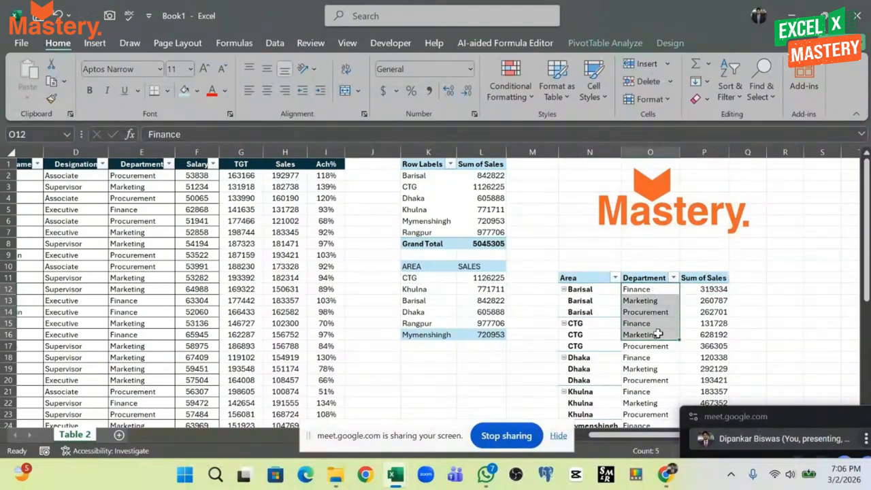
pyautogui.click(487, 368)
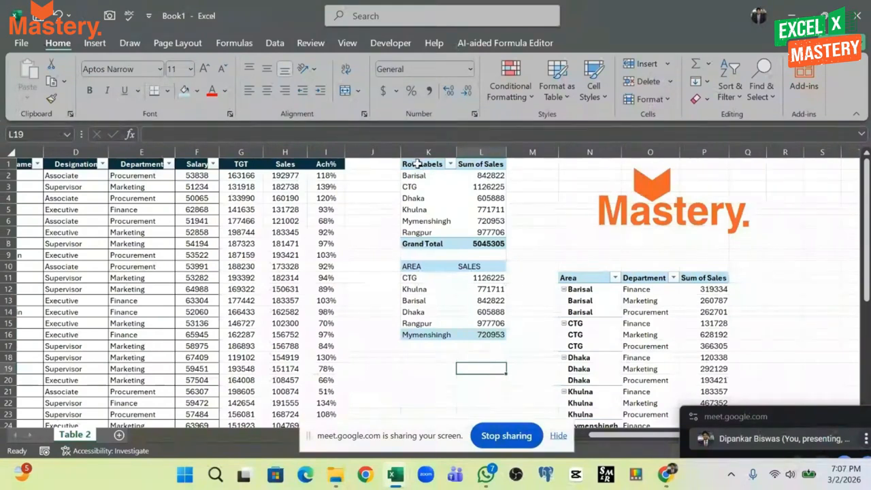
pyautogui.click(601, 280)
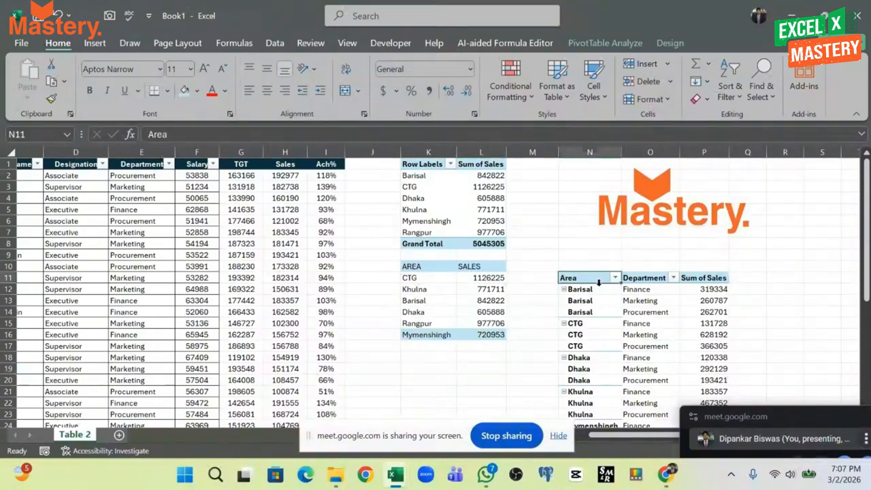
pyautogui.click(688, 313)
pyautogui.click(765, 314)
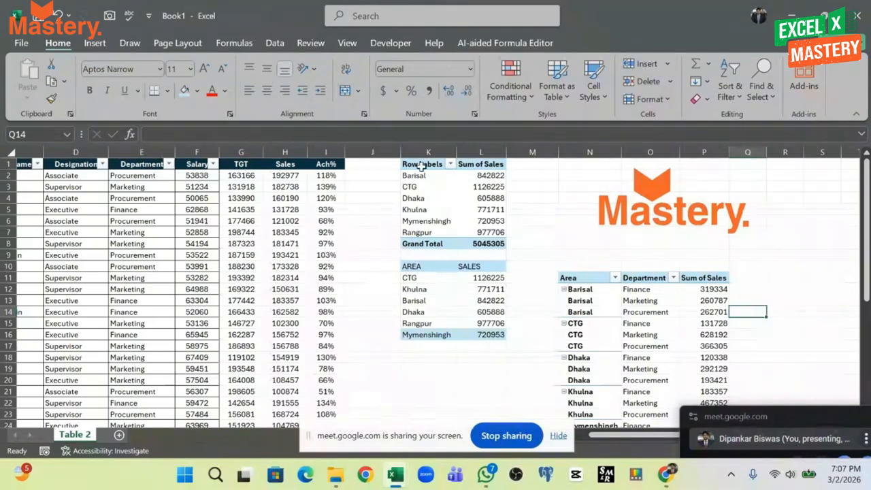
# Delete the area PivotTable at K1:L8 and the area-and-department PivotTable starting at N11
pyautogui.moveTo(423, 166); pyautogui.dragTo(507, 249)
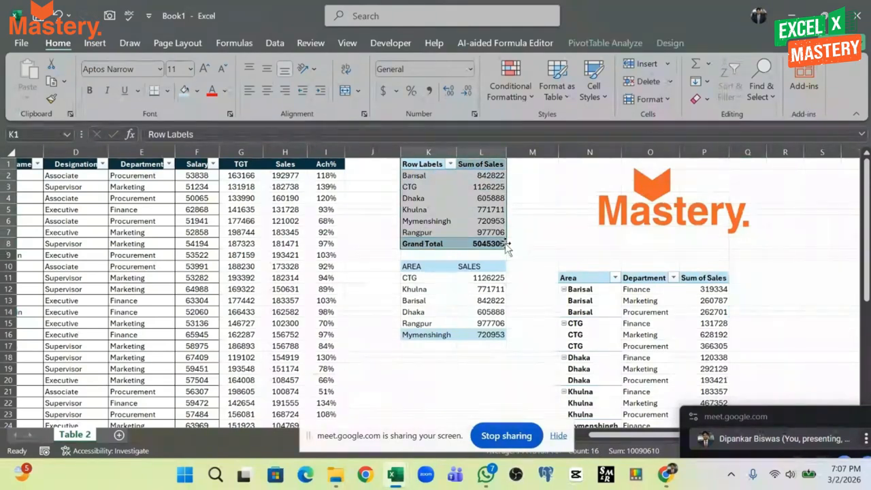
pyautogui.press('Delete')
pyautogui.moveTo(600, 280); pyautogui.dragTo(715, 394)
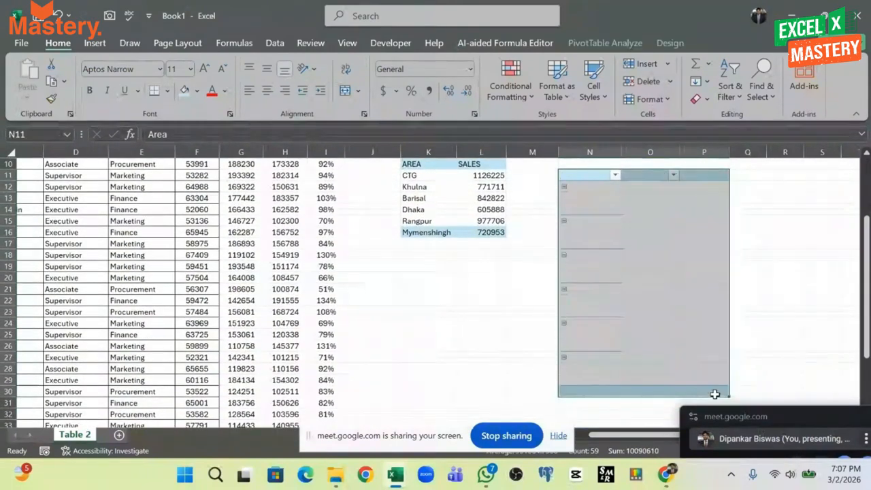
pyautogui.press('Delete')
pyautogui.scroll(3, 492, 275)
# Clear the AREA and SALES formula summary in K10:L16, including its leftover formatting
pyautogui.moveTo(429, 267); pyautogui.dragTo(479, 334)
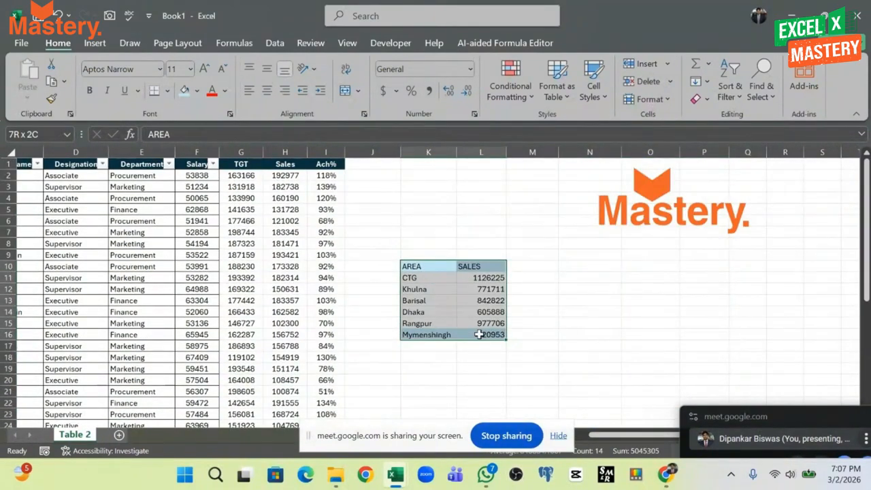
pyautogui.press('Delete')
pyautogui.click(647, 308)
pyautogui.moveTo(412, 209); pyautogui.dragTo(507, 385)
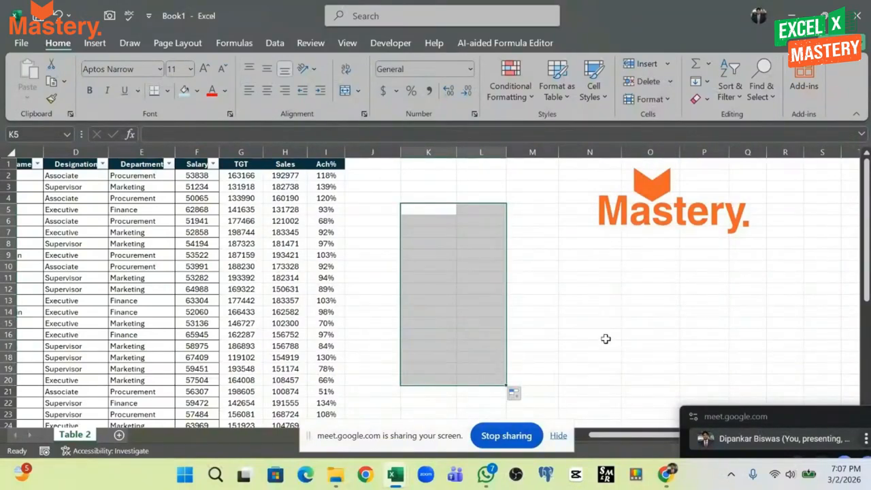
pyautogui.click(606, 338)
pyautogui.moveTo(787, 420)
pyautogui.mouseDown()
pyautogui.moveTo(770, 111)
pyautogui.moveTo(734, 65)
pyautogui.moveTo(796, 431)
pyautogui.mouseUp()
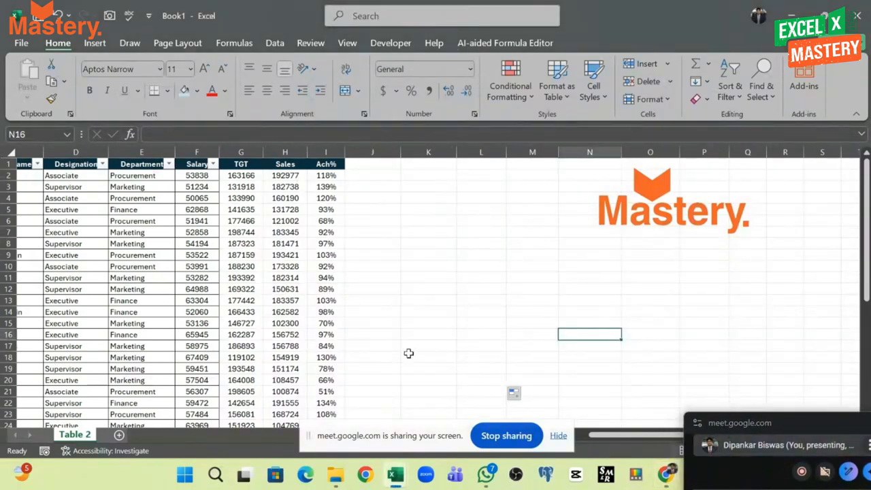
pyautogui.moveTo(619, 427); pyautogui.dragTo(599, 429)
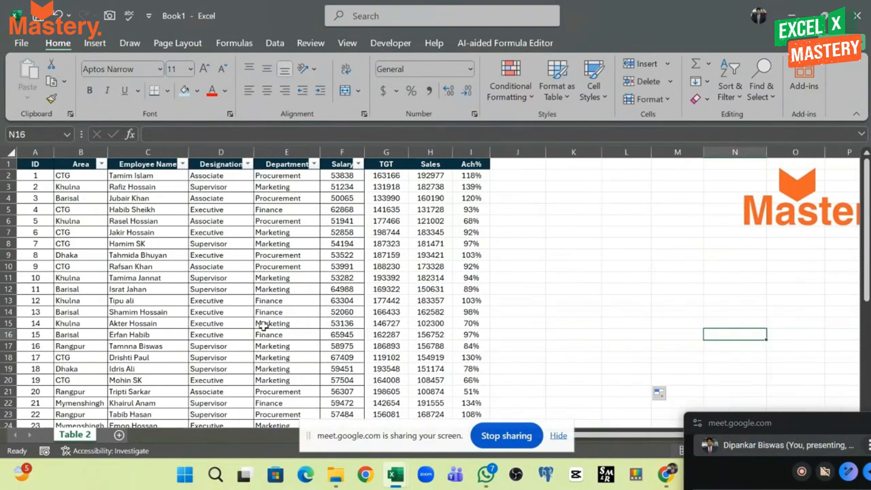
pyautogui.click(273, 199)
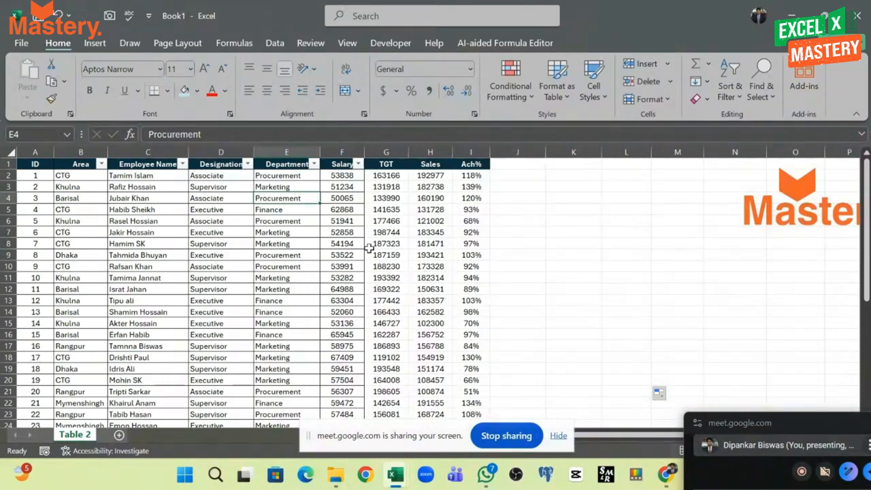
pyautogui.click(440, 164)
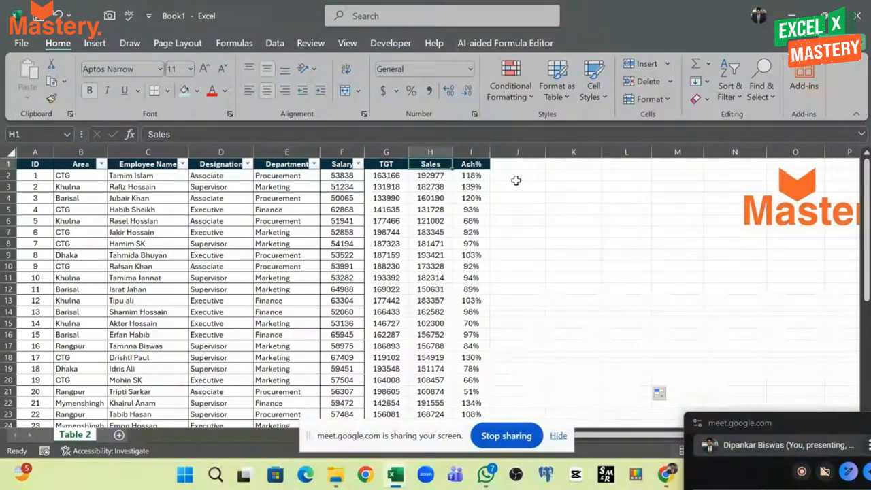
pyautogui.click(568, 175)
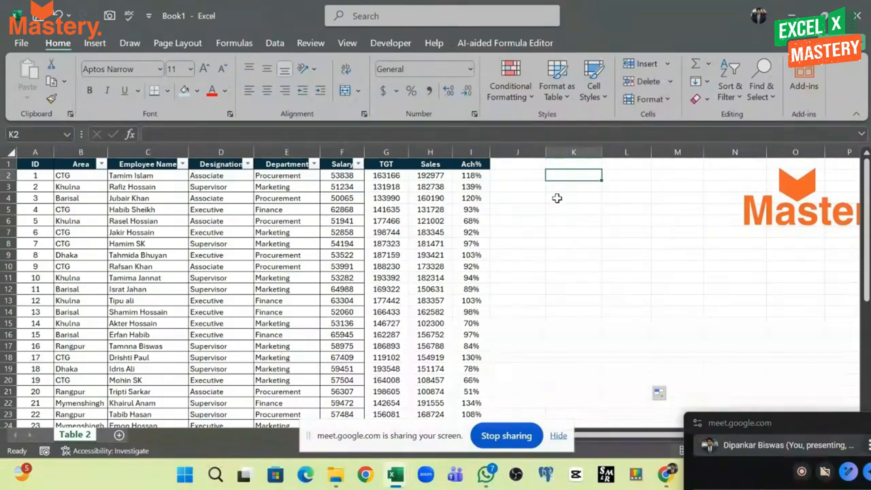
pyautogui.write('=su')
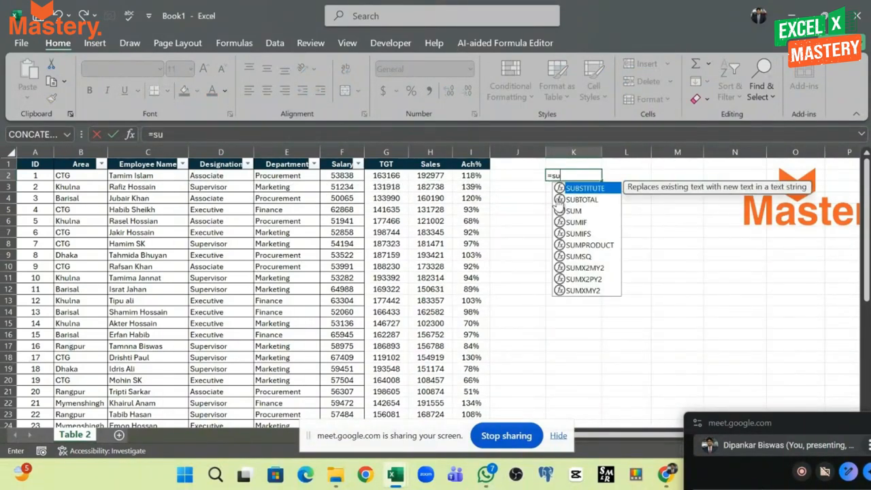
pyautogui.press('Escape')
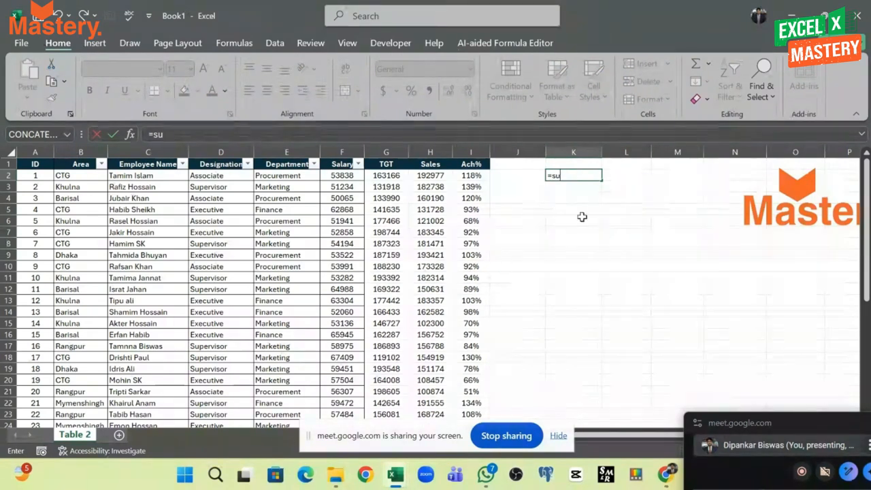
pyautogui.press('Escape')
# Total the Sales values H2:H35 in cell K2 with a SUM formula
pyautogui.click(695, 65)
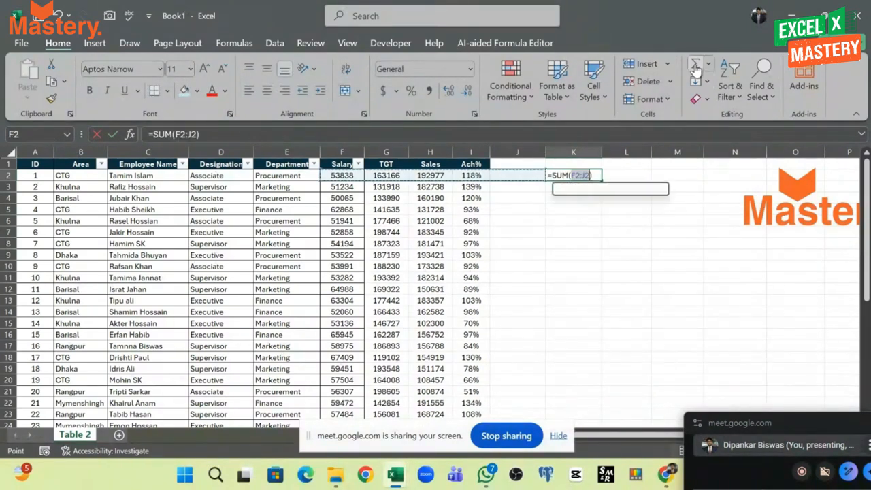
pyautogui.click(417, 175)
pyautogui.moveTo(417, 176); pyautogui.dragTo(436, 407)
pyautogui.press('Return')
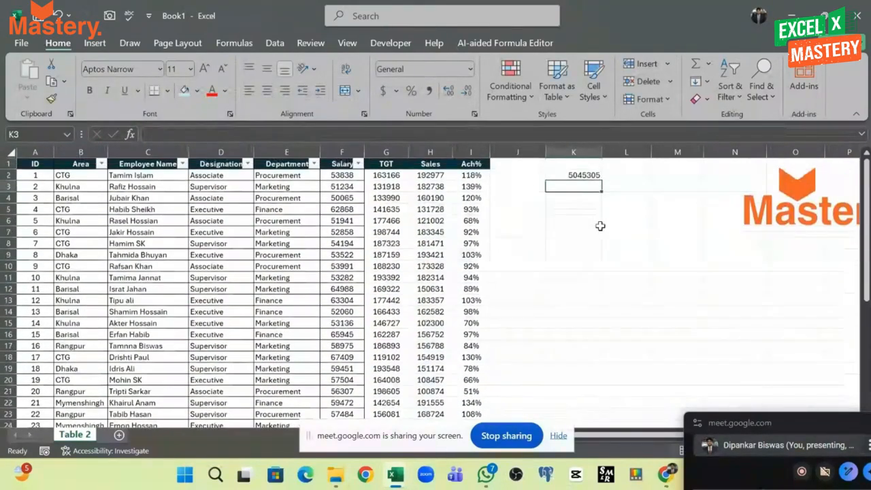
# Check the K2 total against the individual areas in column B, and delete the overall sales total from K2
pyautogui.click(591, 177)
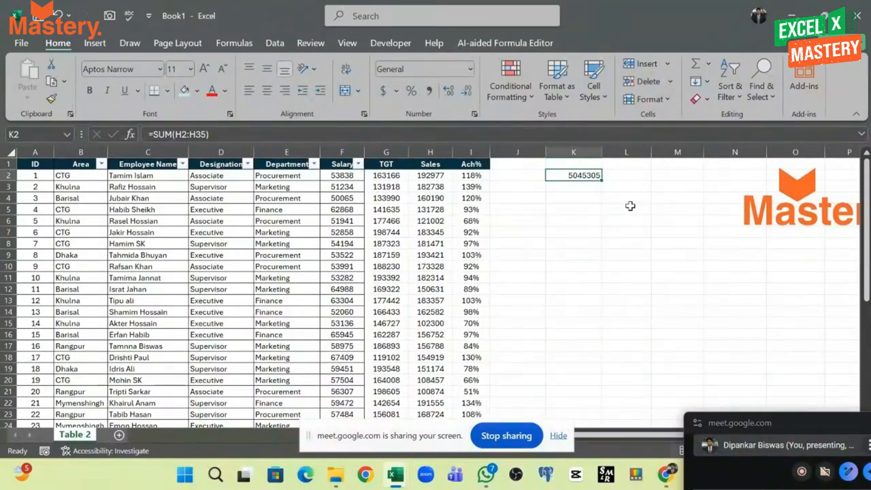
pyautogui.moveTo(80, 176); pyautogui.dragTo(66, 285)
pyautogui.click(79, 176)
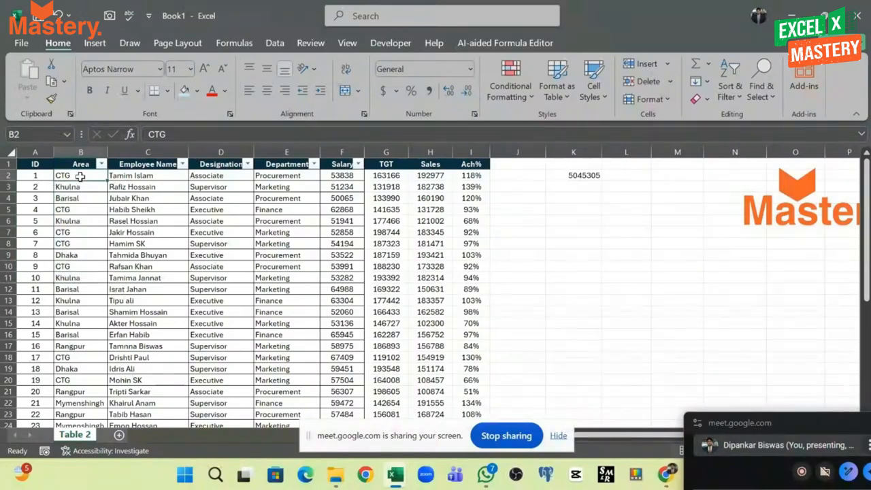
pyautogui.click(68, 189)
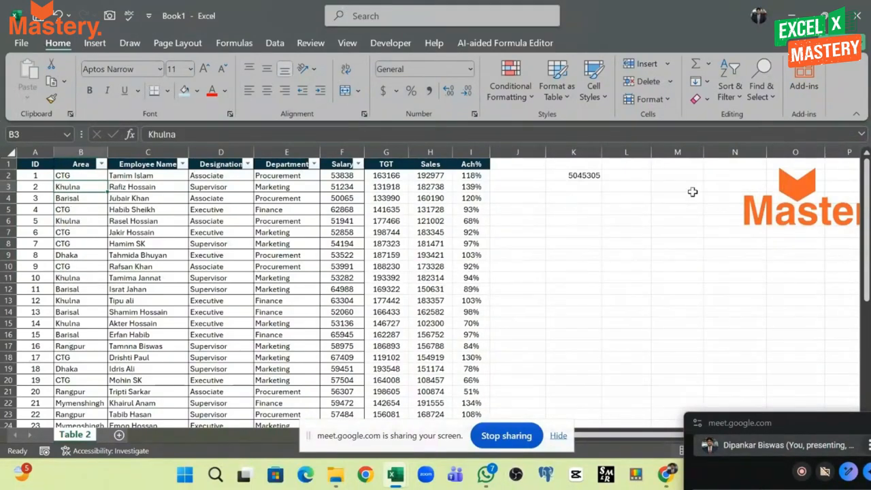
pyautogui.click(576, 175)
pyautogui.press('Delete')
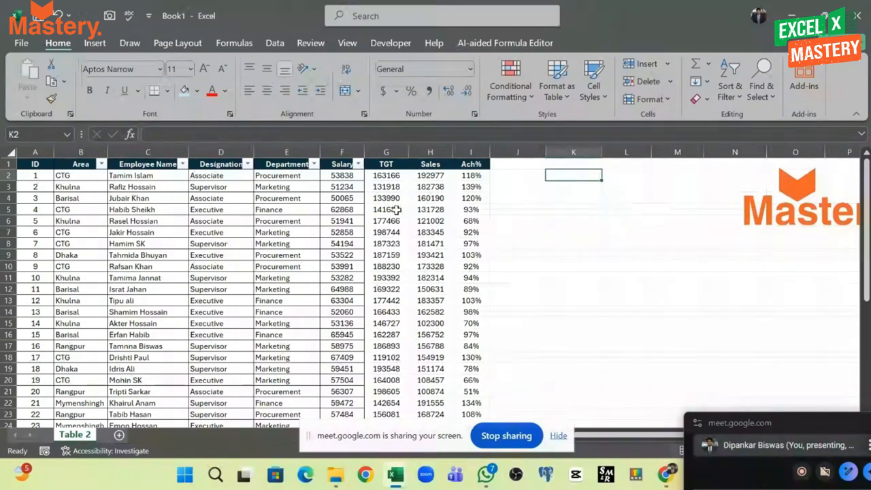
# Enter the area name Khulna in cell K2 as the criterion for the summary
pyautogui.click(74, 186)
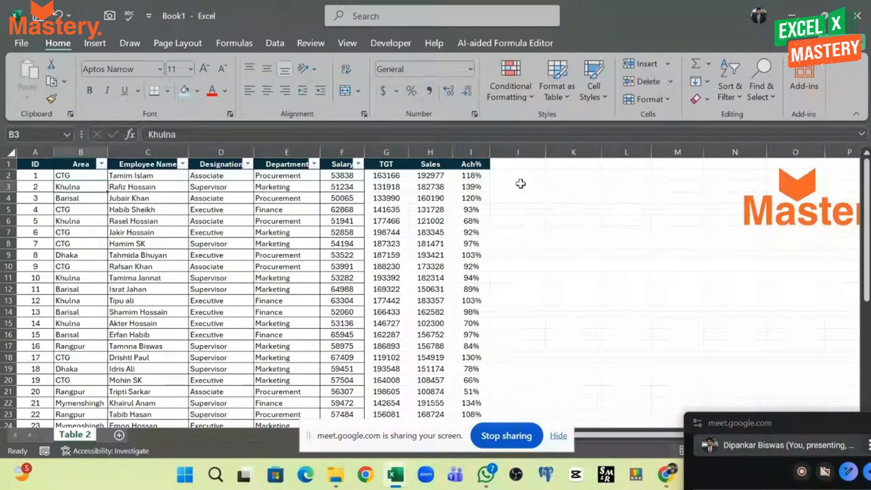
pyautogui.click(570, 175)
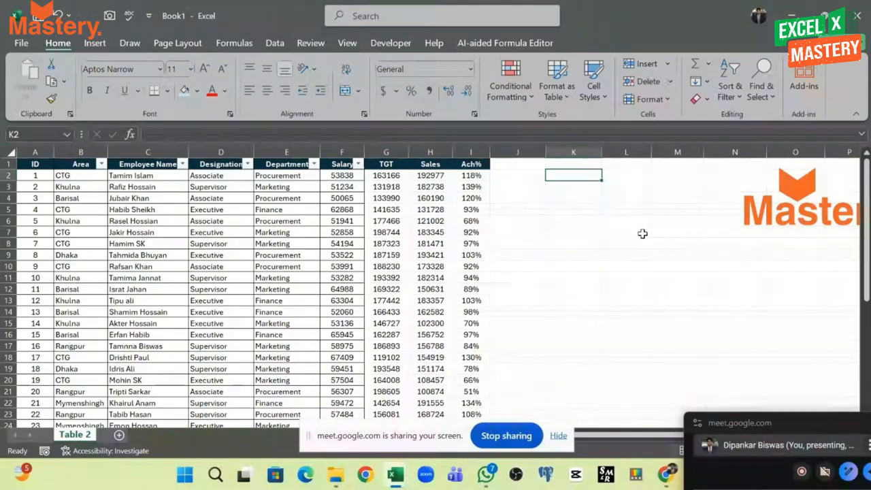
pyautogui.write('Khul')
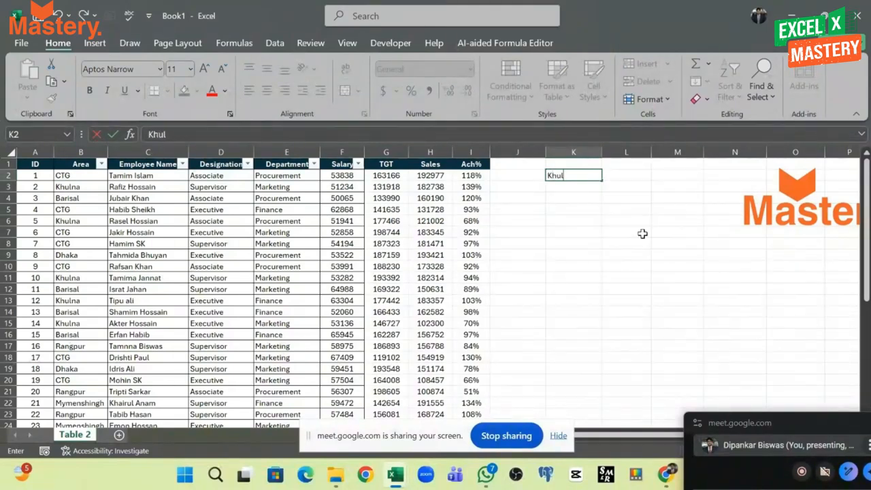
pyautogui.write('na')
pyautogui.click(643, 233)
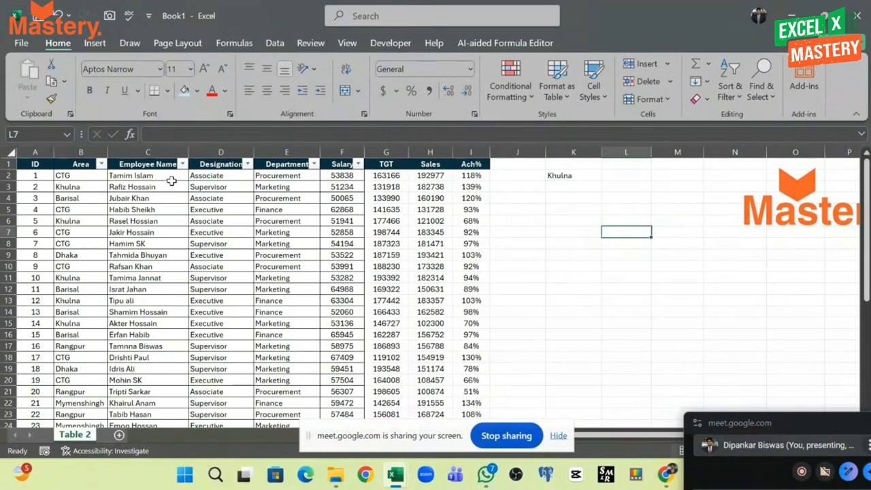
# Examine the Area column for the entries that match the Khulna criterion in K2
pyautogui.click(75, 153)
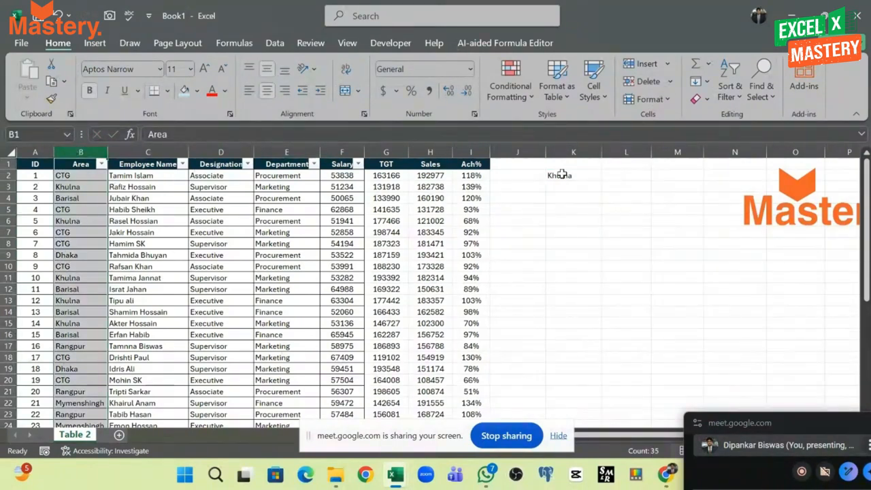
pyautogui.click(561, 175)
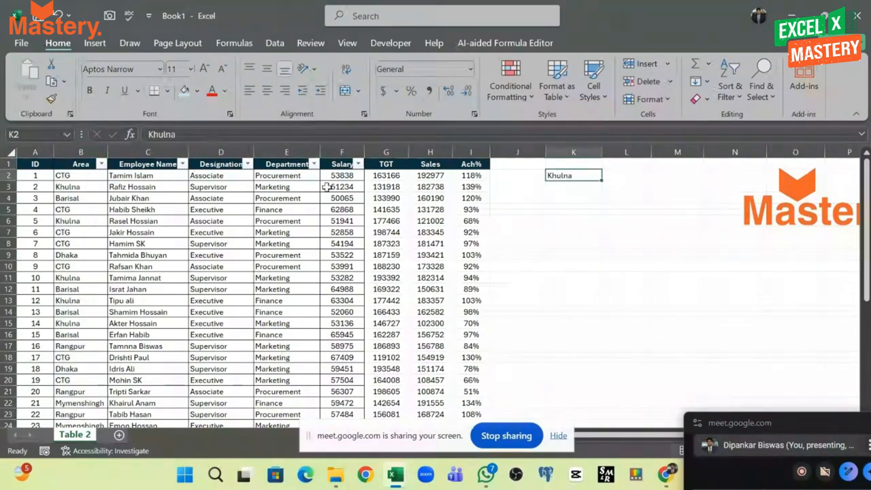
pyautogui.click(75, 152)
pyautogui.scroll(-2, 79, 294)
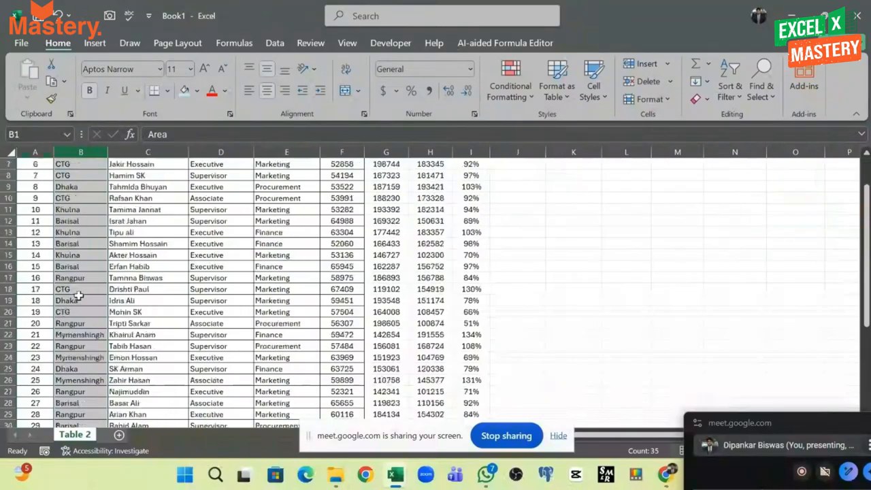
pyautogui.scroll(-4, 79, 295)
pyautogui.scroll(5, 79, 299)
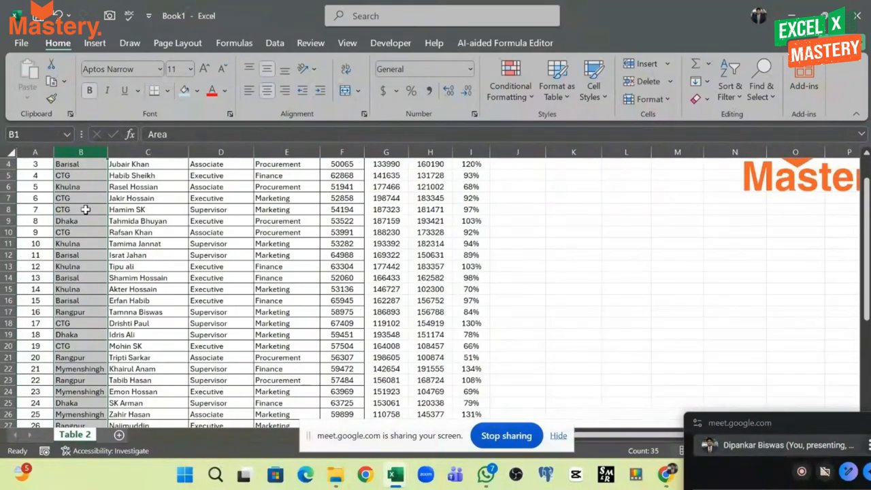
pyautogui.click(75, 187)
pyautogui.click(72, 244)
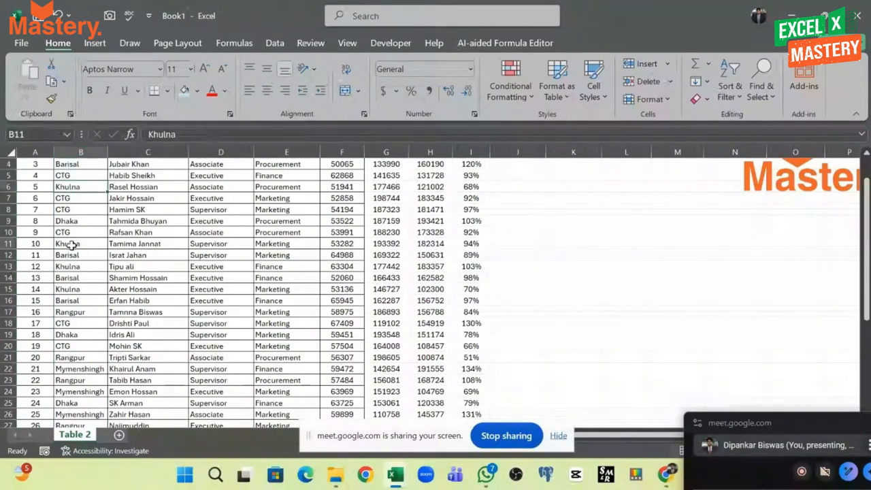
# Trace the Khulna rows 6 and 11 across to the Sales column and select their sales values together
pyautogui.click(91, 188)
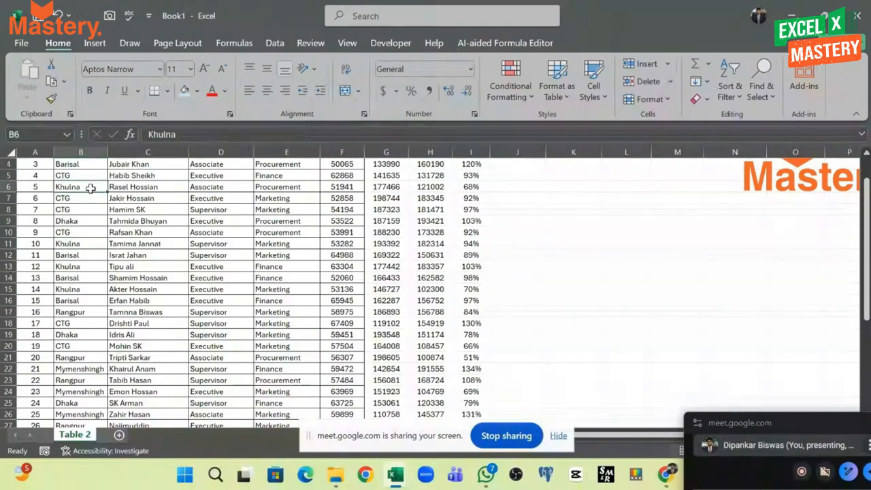
pyautogui.moveTo(91, 188); pyautogui.dragTo(438, 186)
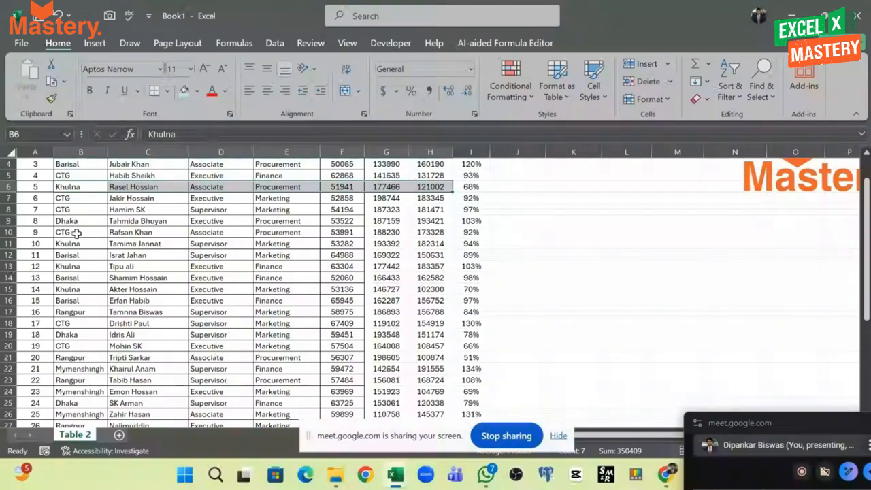
pyautogui.moveTo(73, 243); pyautogui.dragTo(430, 250)
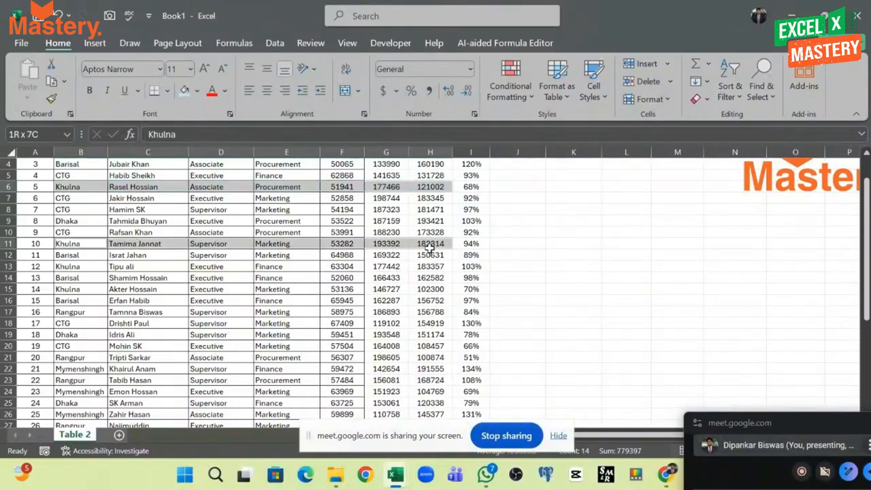
pyautogui.click(433, 187)
pyautogui.keyDown('ctrl'); pyautogui.click(431, 244); pyautogui.keyUp('ctrl')
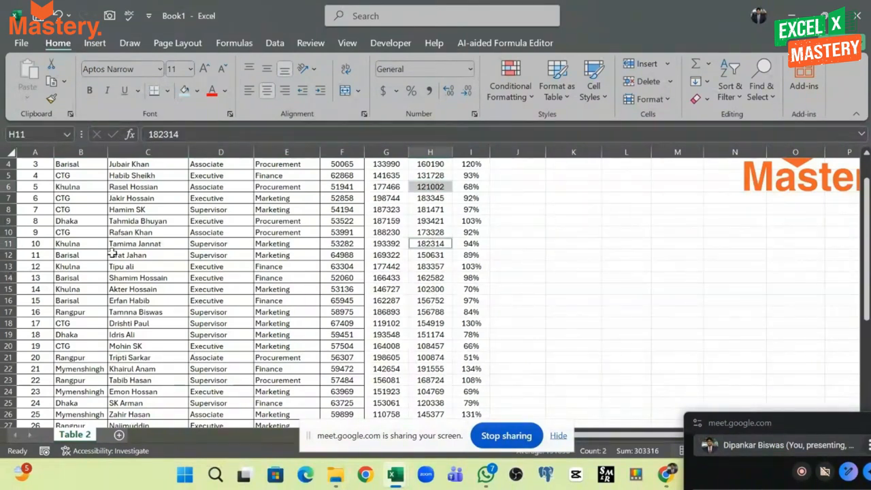
pyautogui.scroll(1, 606, 256)
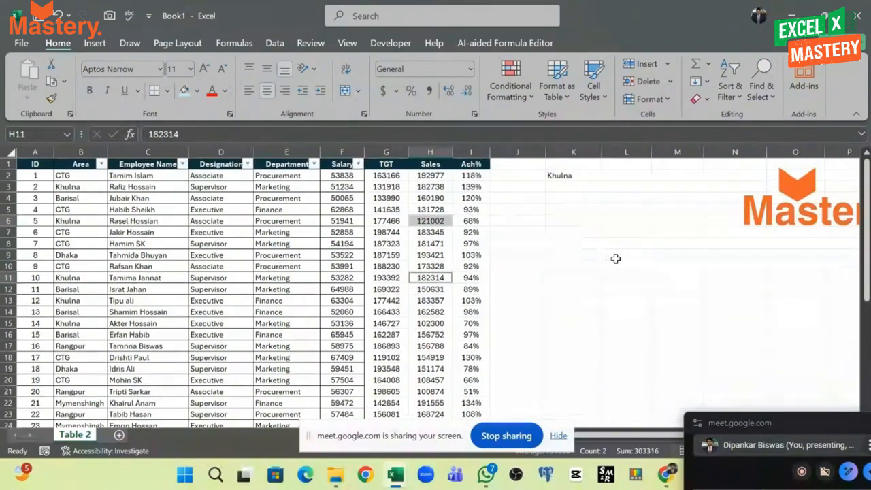
# Review the Sales column as the values to add up and the Area column as the range matched against Khulna
pyautogui.click(619, 178)
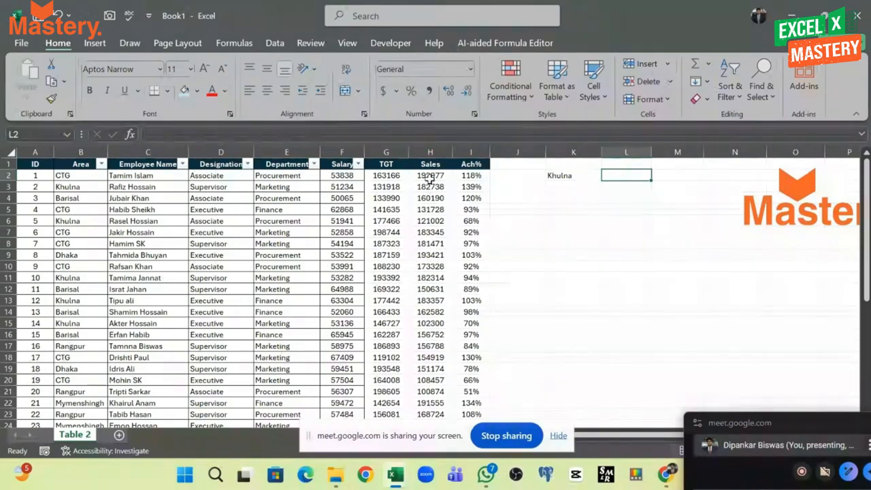
pyautogui.moveTo(430, 175); pyautogui.dragTo(450, 413)
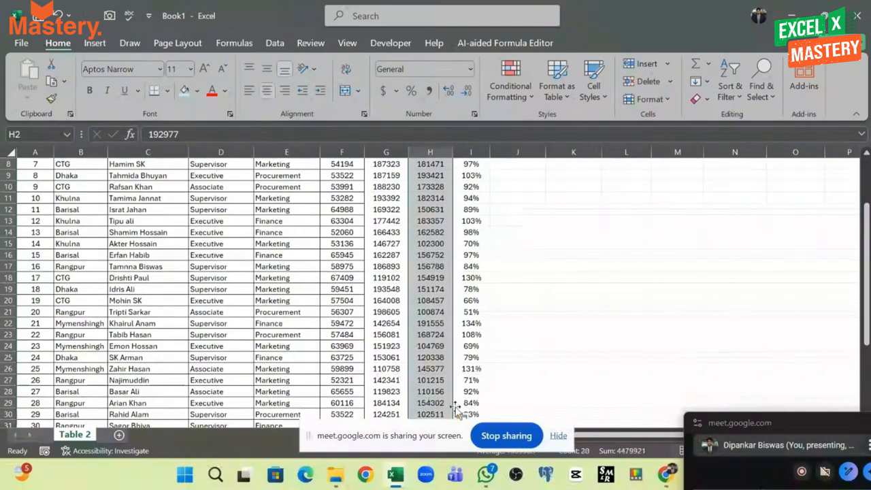
pyautogui.scroll(3, 582, 279)
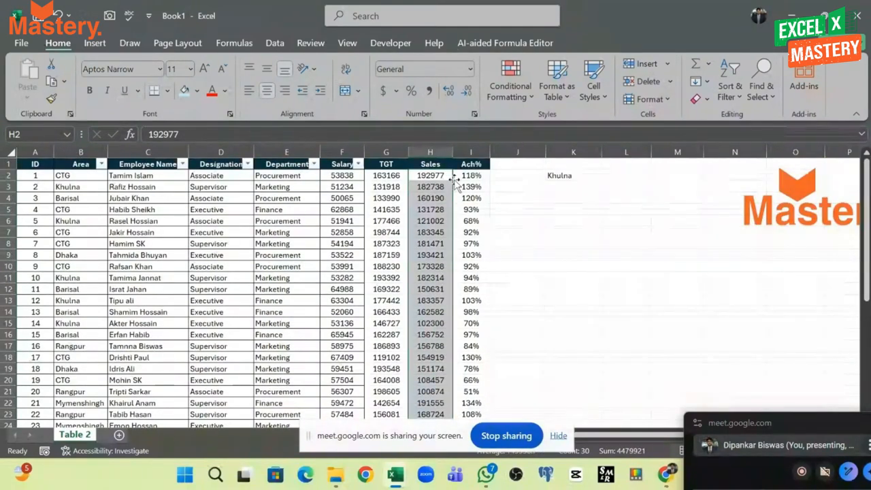
pyautogui.moveTo(450, 177); pyautogui.dragTo(444, 386)
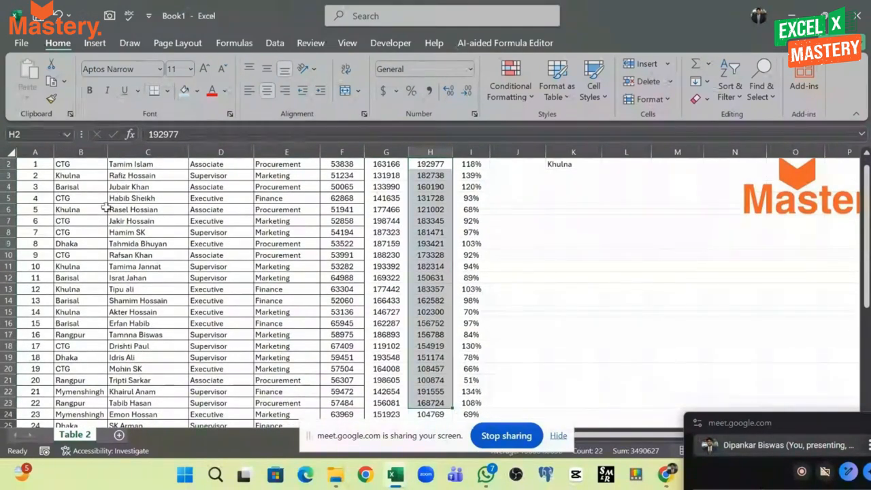
pyautogui.click(68, 188)
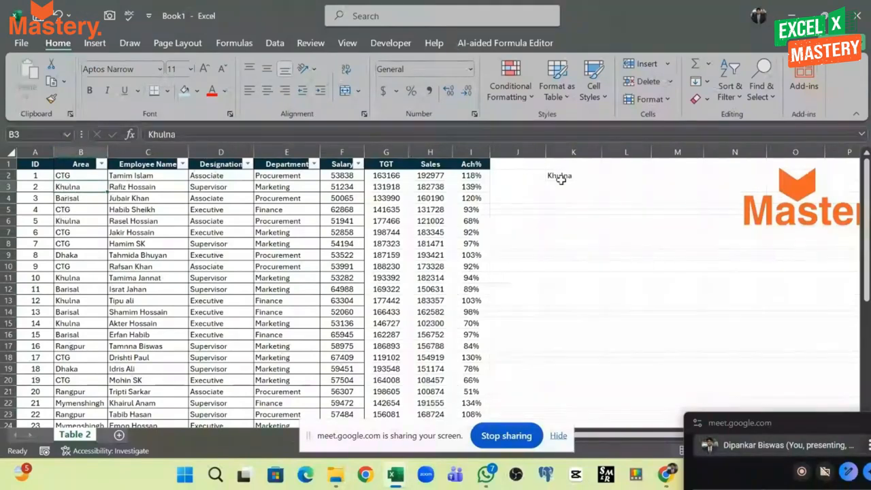
pyautogui.click(616, 174)
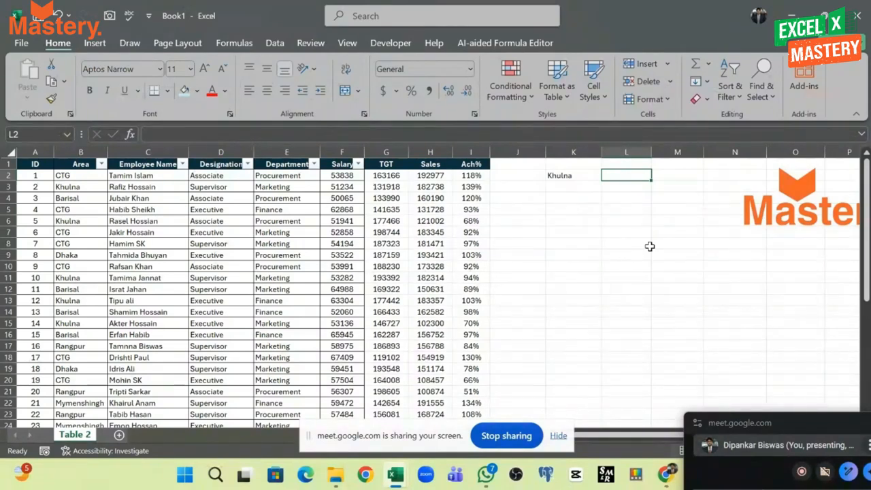
pyautogui.click(84, 151)
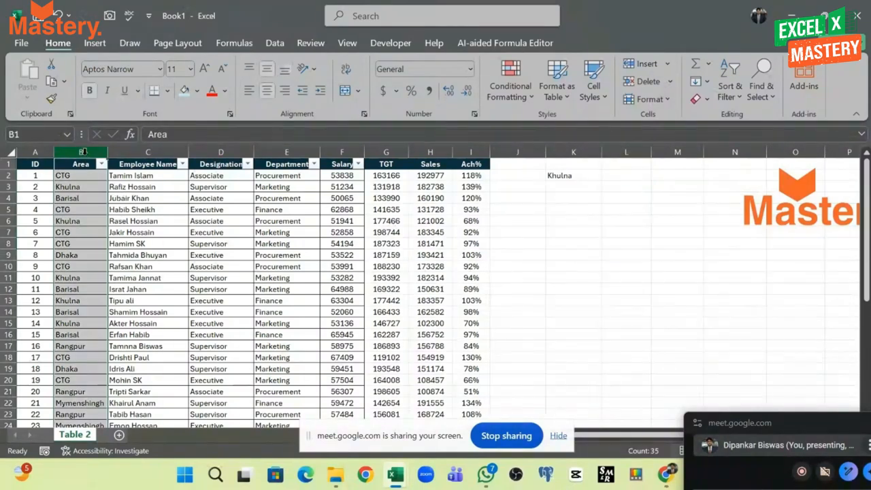
pyautogui.click(81, 191)
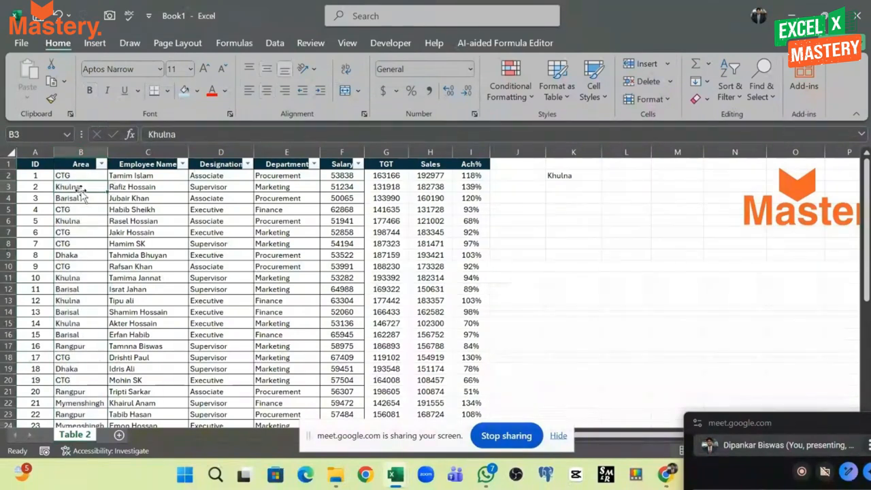
# Copy the department Marketing from cell E3 into L2 as the second criterion beside Khulna
pyautogui.click(79, 164)
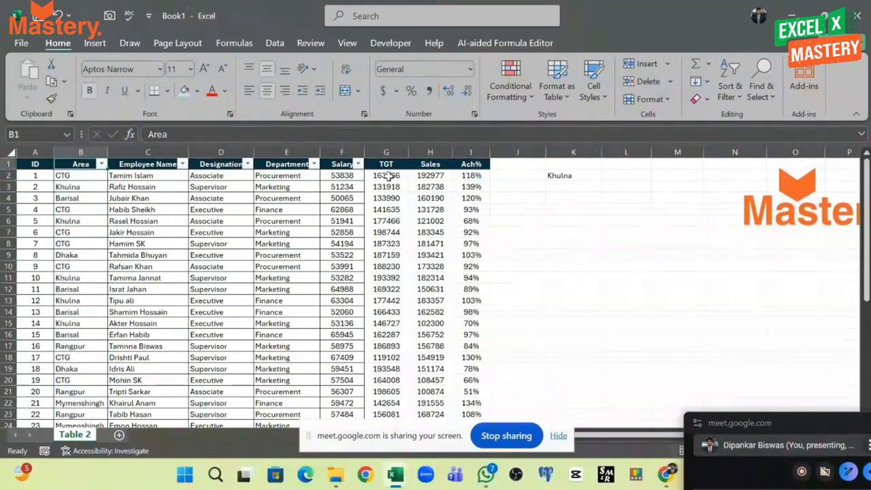
pyautogui.click(431, 151)
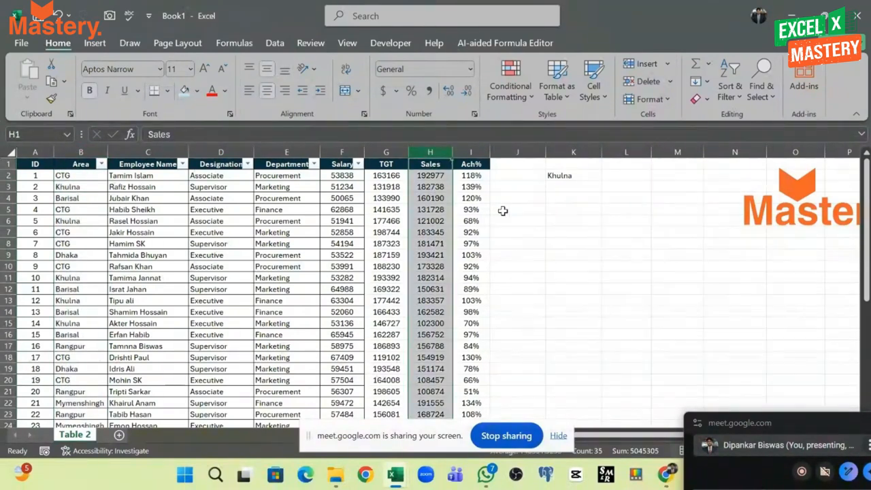
pyautogui.click(72, 187)
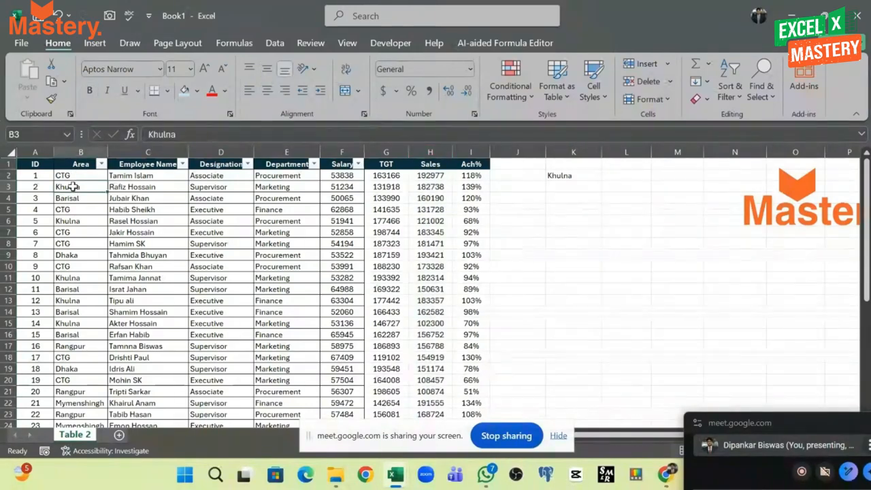
pyautogui.click(289, 187)
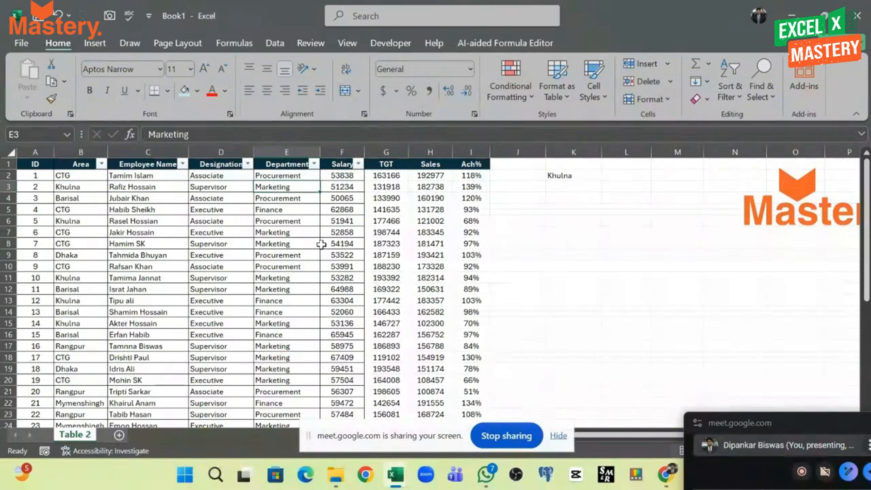
pyautogui.click(609, 177)
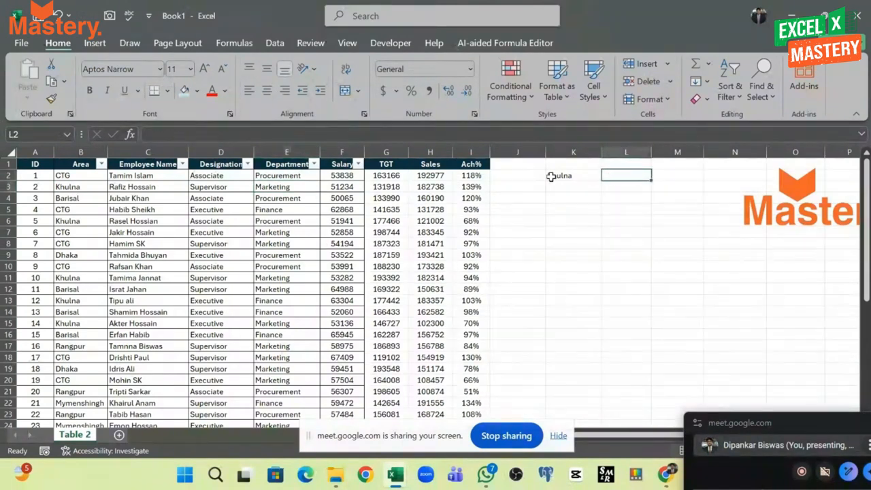
pyautogui.click(269, 188)
pyautogui.hotkey('ctrl', 'c')
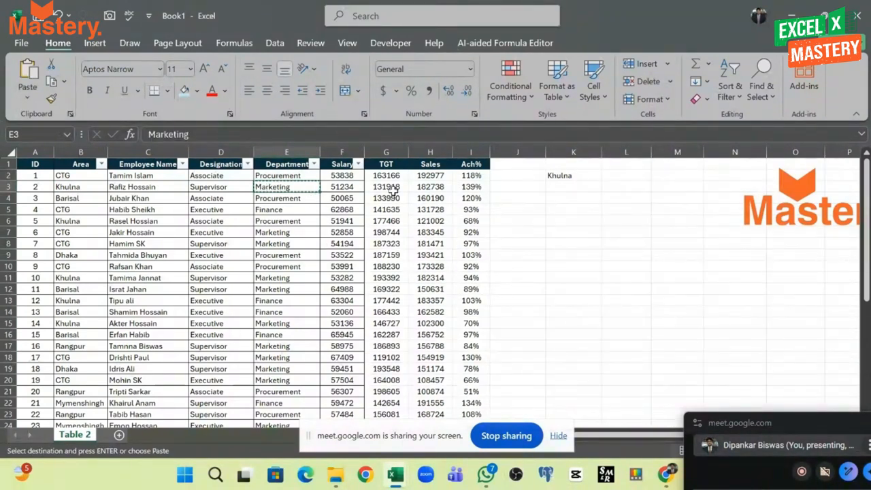
pyautogui.click(625, 178)
pyautogui.hotkey('ctrl', 'v')
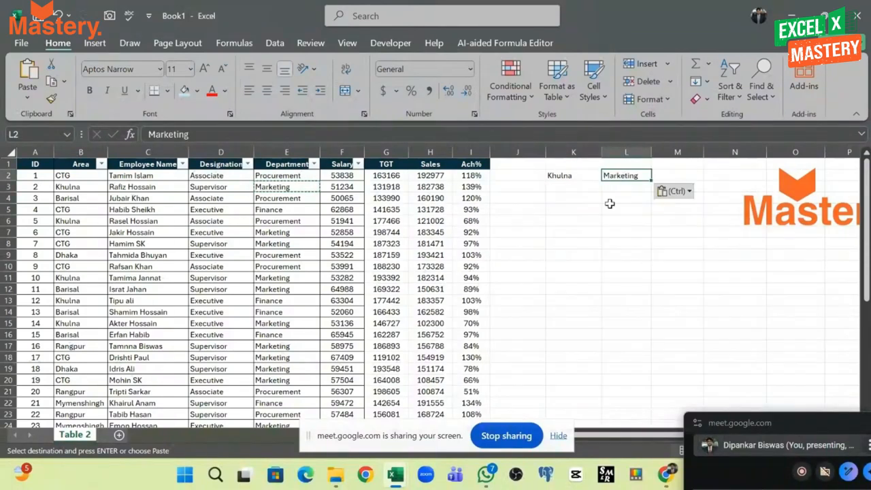
# Review the Khulna and Marketing criteria in K2:L2 together with M2 as the cell for their combined sales total
pyautogui.click(574, 220)
pyautogui.click(676, 171)
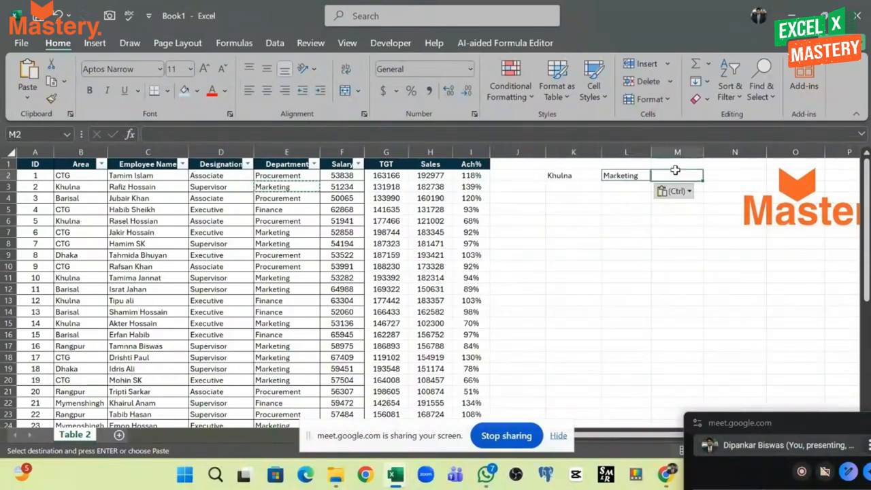
pyautogui.moveTo(560, 175); pyautogui.dragTo(612, 174)
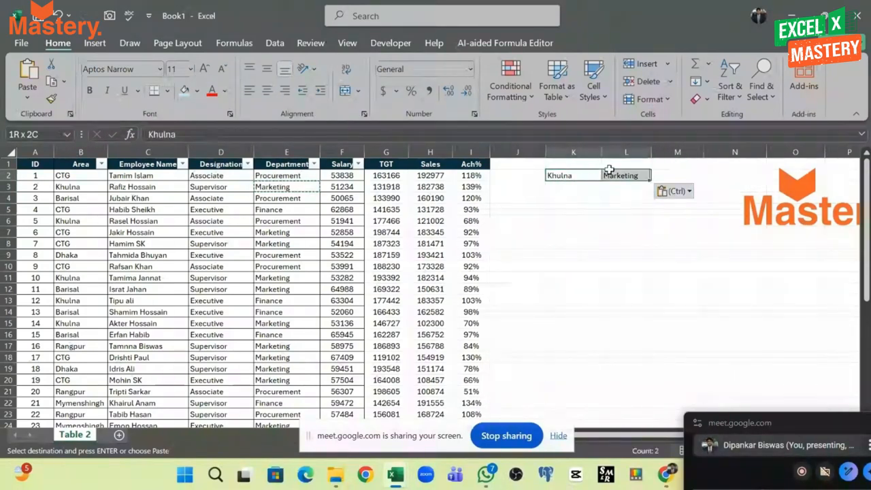
pyautogui.click(674, 173)
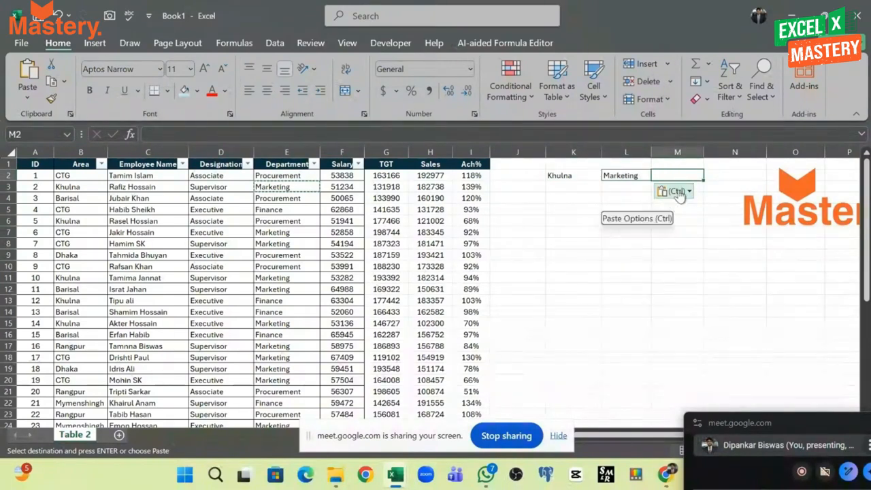
pyautogui.click(631, 206)
pyautogui.click(567, 177)
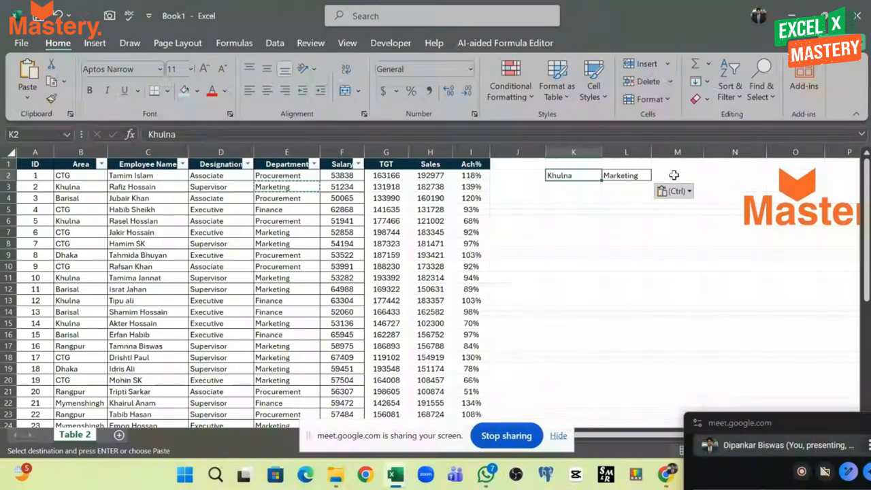
# Begin a SUMIFS formula in M2 with the entire Sales column, H:H, as the sum range
pyautogui.click(697, 179)
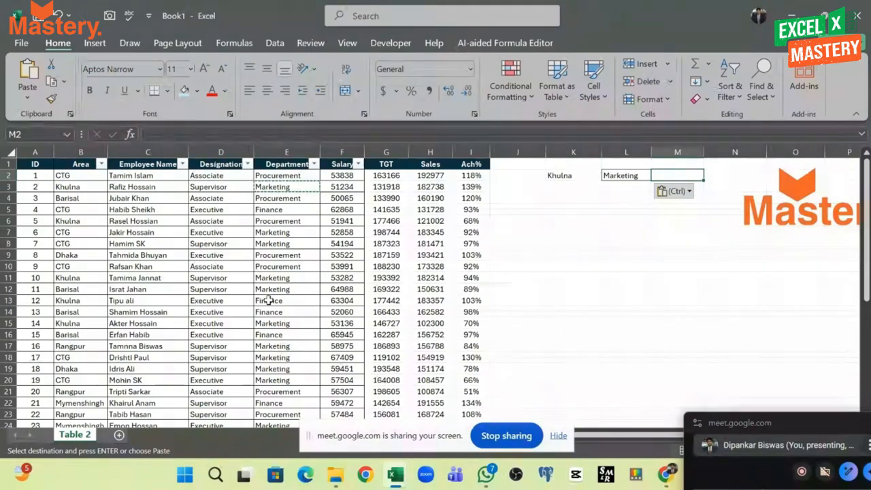
pyautogui.write('=s')
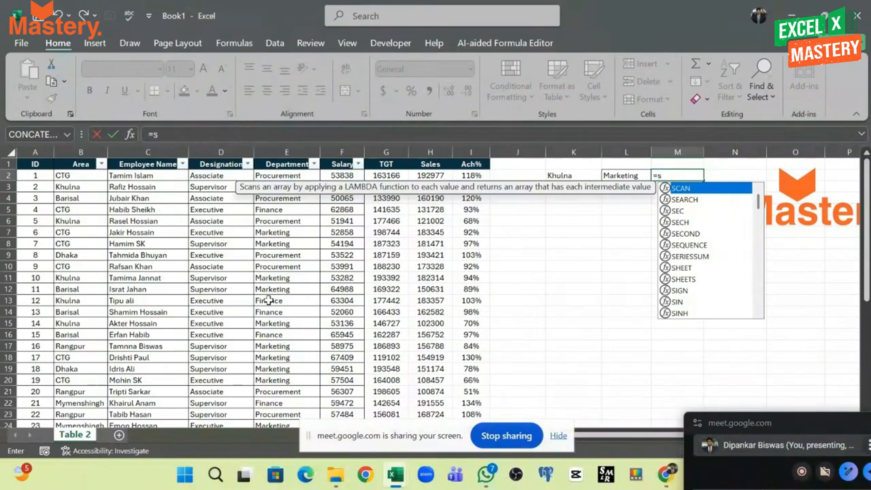
pyautogui.write('um')
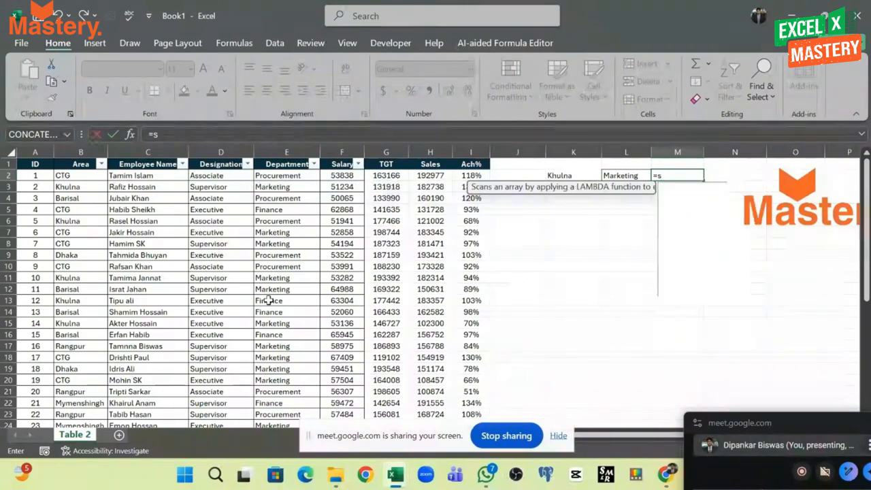
pyautogui.write('ifs')
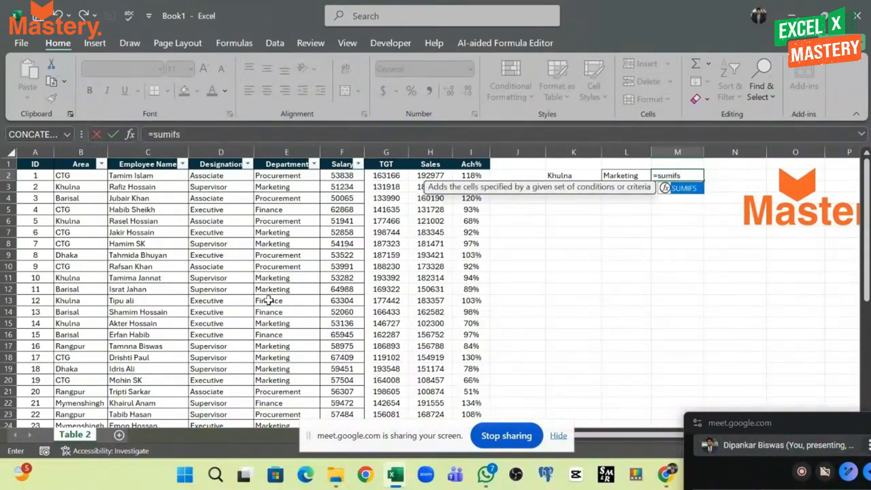
pyautogui.press('Tab')
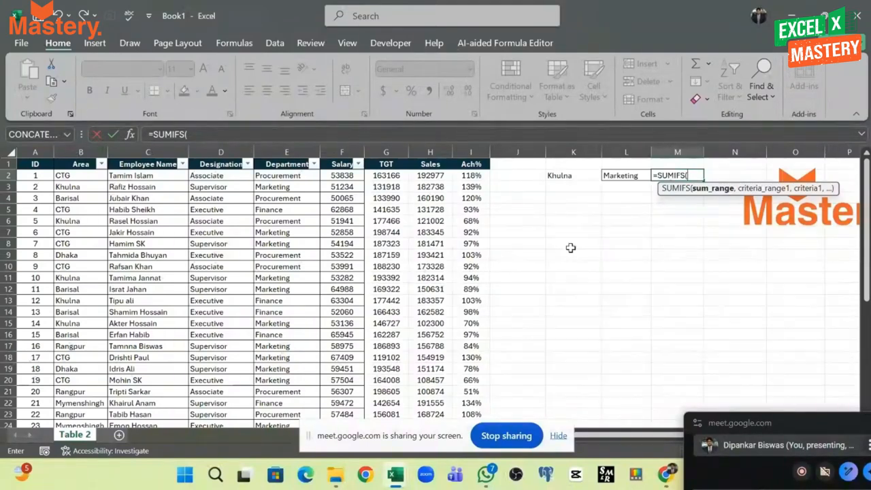
pyautogui.click(438, 150)
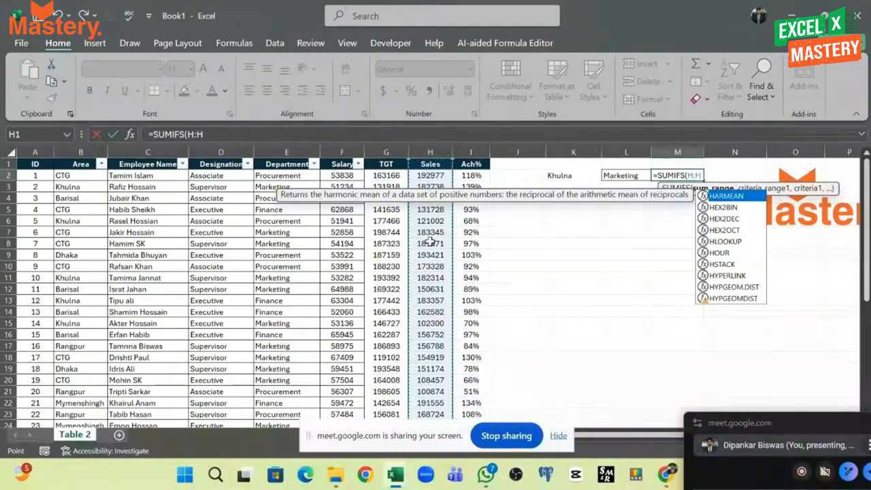
pyautogui.scroll(-7, 429, 240)
pyautogui.scroll(7, 427, 175)
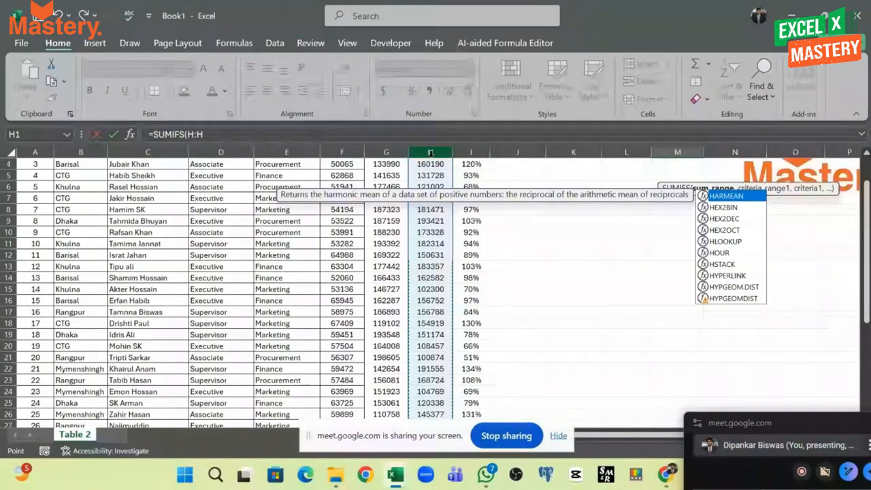
pyautogui.scroll(-11, 431, 167)
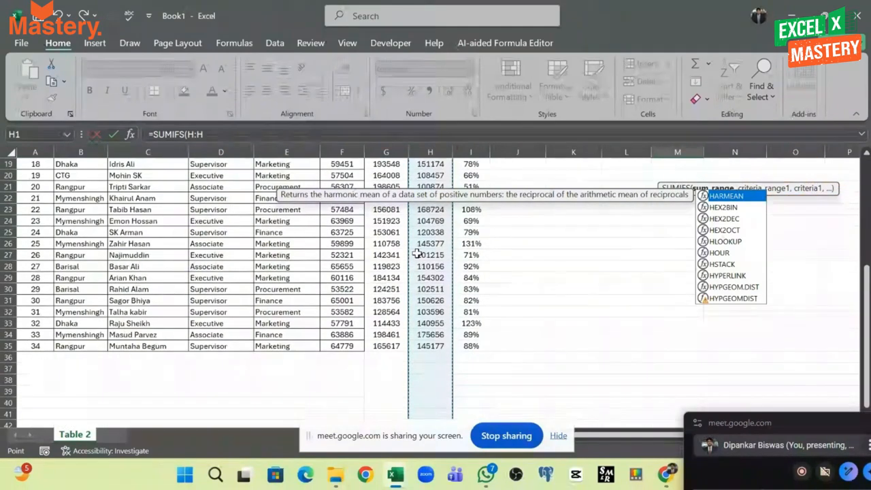
pyautogui.scroll(2, 435, 251)
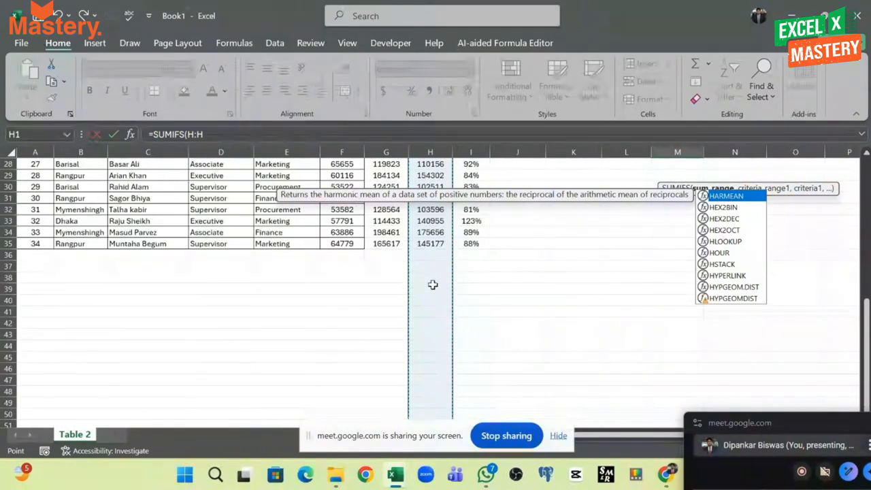
pyautogui.scroll(9, 432, 265)
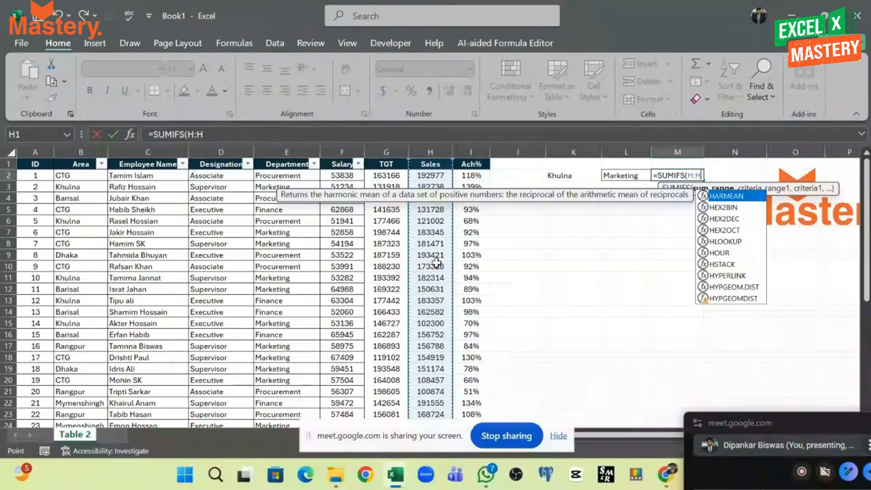
pyautogui.write(',')
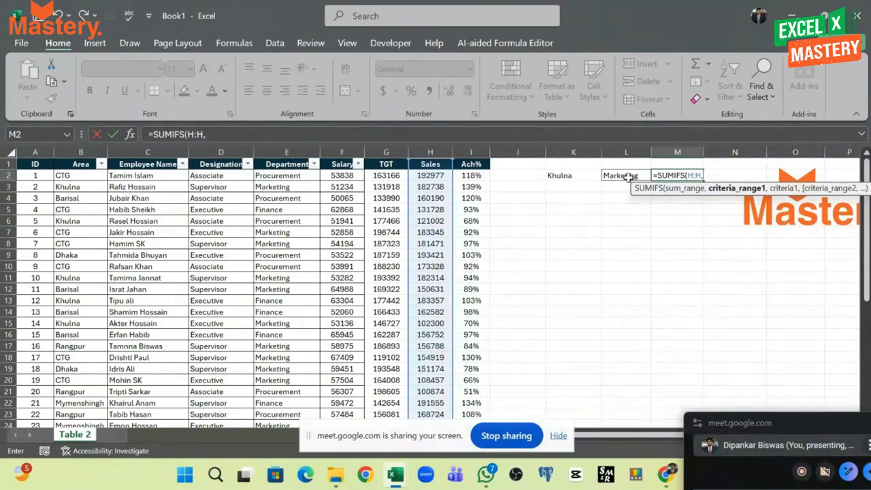
# Add the Area column B:B as the first criteria range of the SUMIFS formula, with K2 as its criterion
pyautogui.moveTo(556, 176)
pyautogui.mouseDown()
pyautogui.moveTo(578, 200)
pyautogui.moveTo(578, 219)
pyautogui.moveTo(569, 186)
pyautogui.mouseUp()
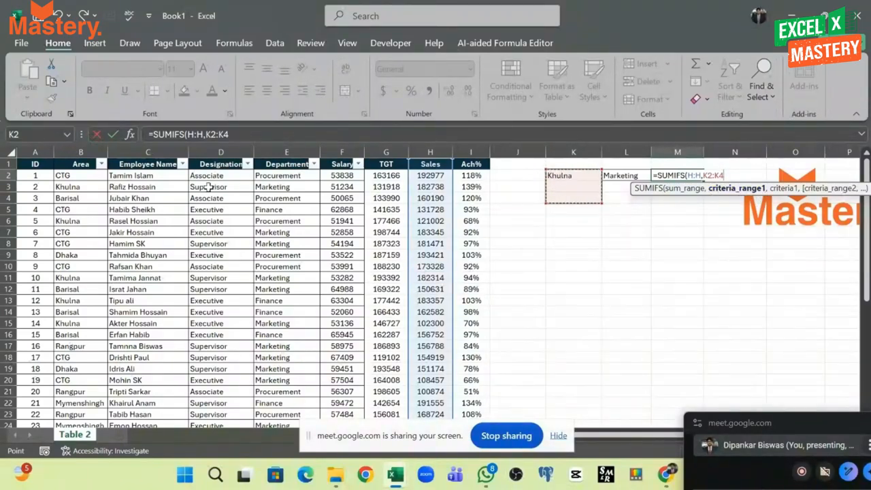
pyautogui.click(71, 150)
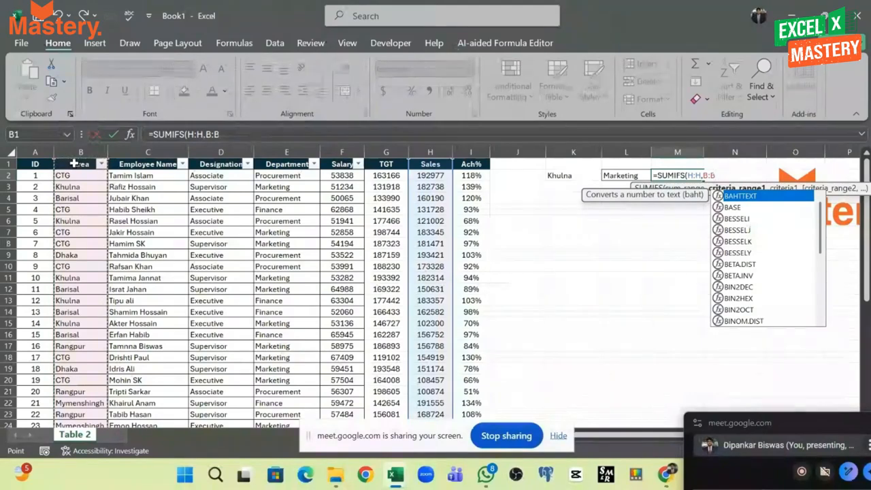
pyautogui.write(',')
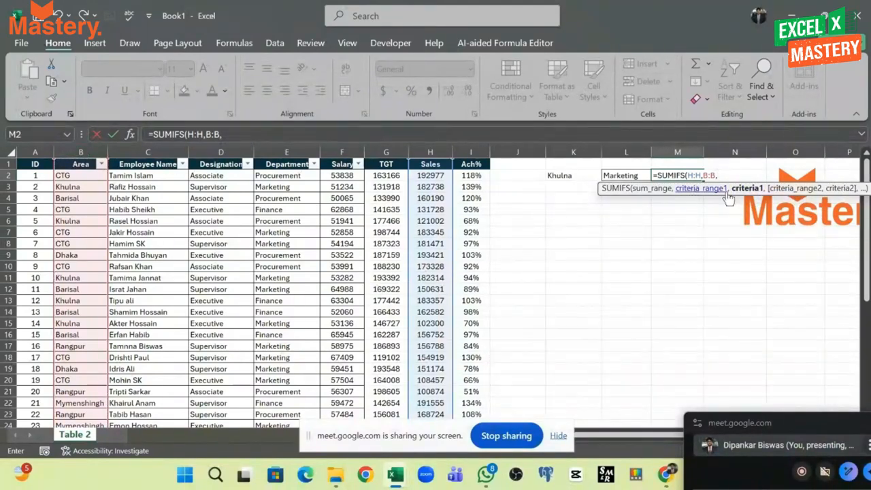
pyautogui.click(574, 175)
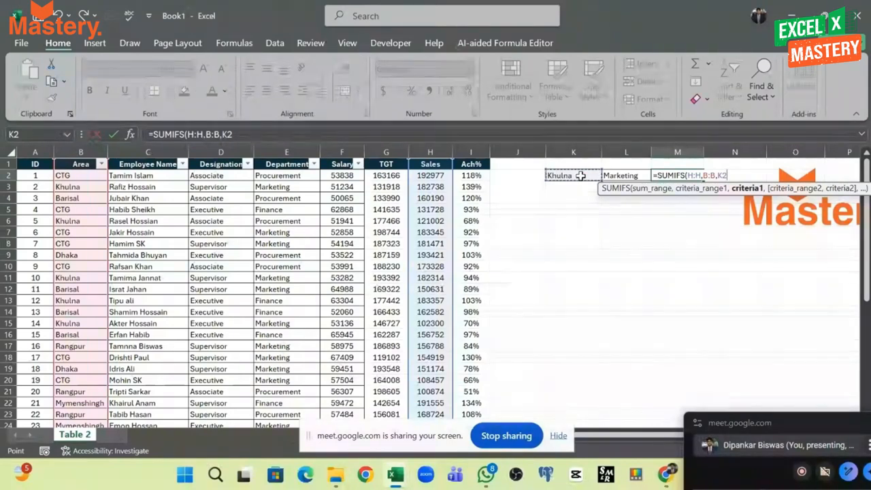
pyautogui.write(',')
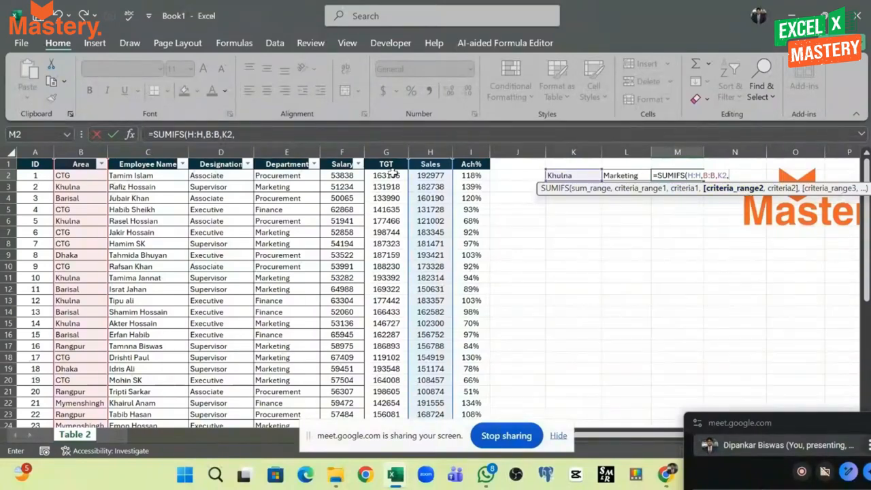
# Add the Department column E:E with criterion L2 and complete the formula in M2 as =SUMIFS(H:H,B:B,K2,E:E,L2)
pyautogui.click(271, 151)
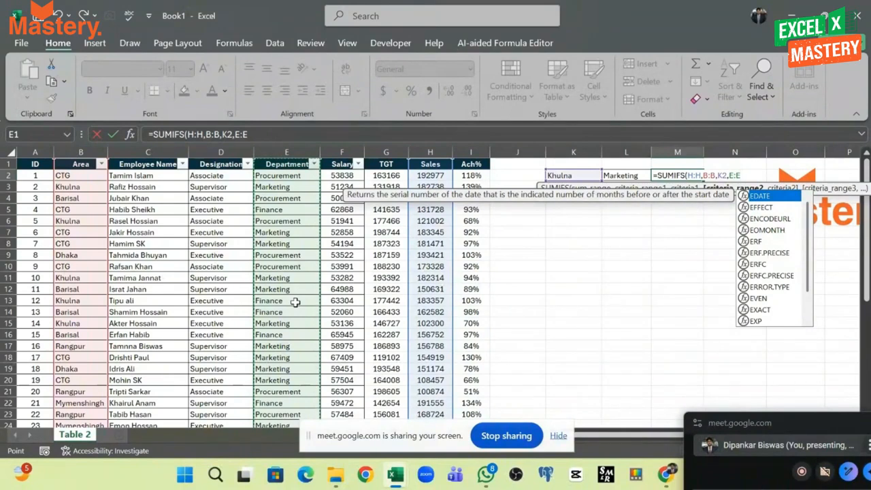
pyautogui.write(',')
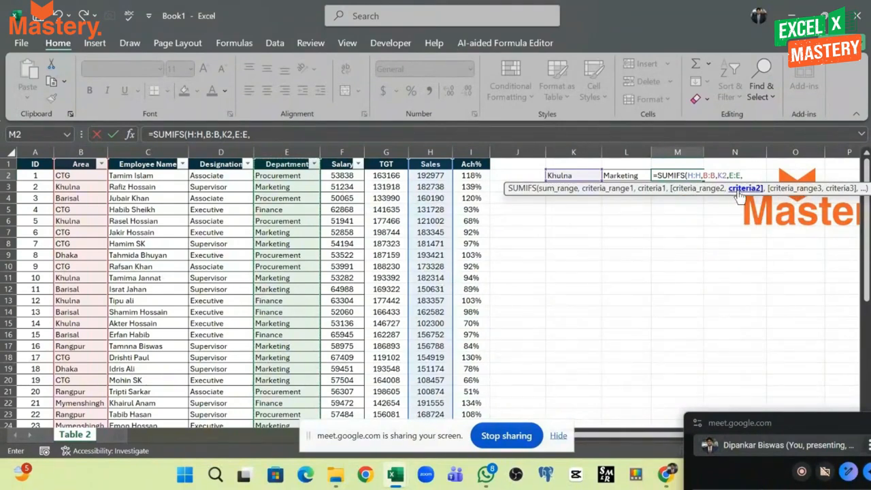
pyautogui.click(616, 176)
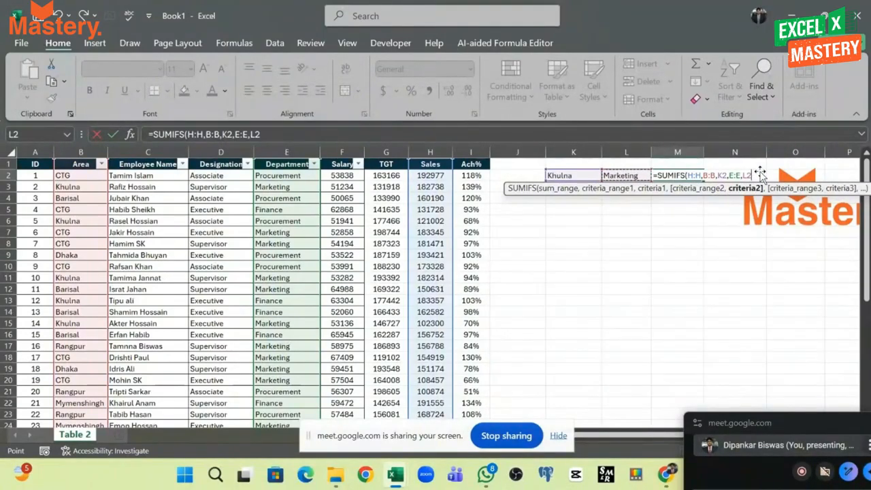
pyautogui.write(')')
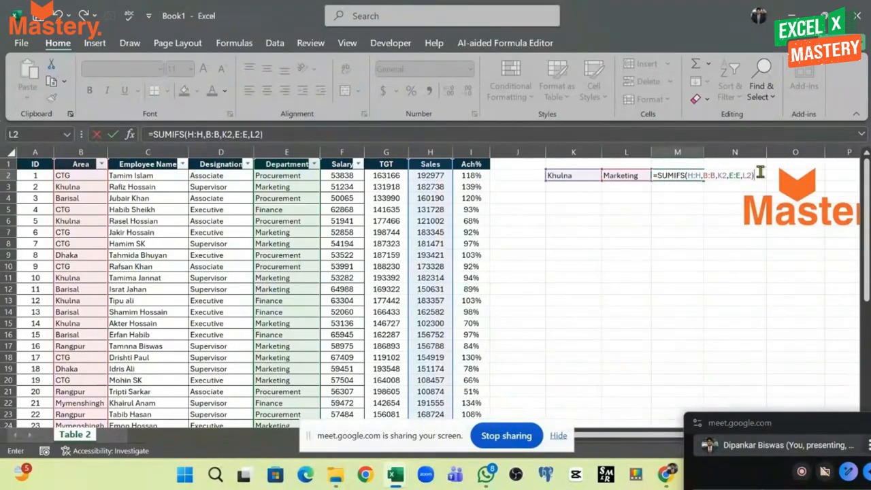
pyautogui.press('Return')
pyautogui.click(699, 176)
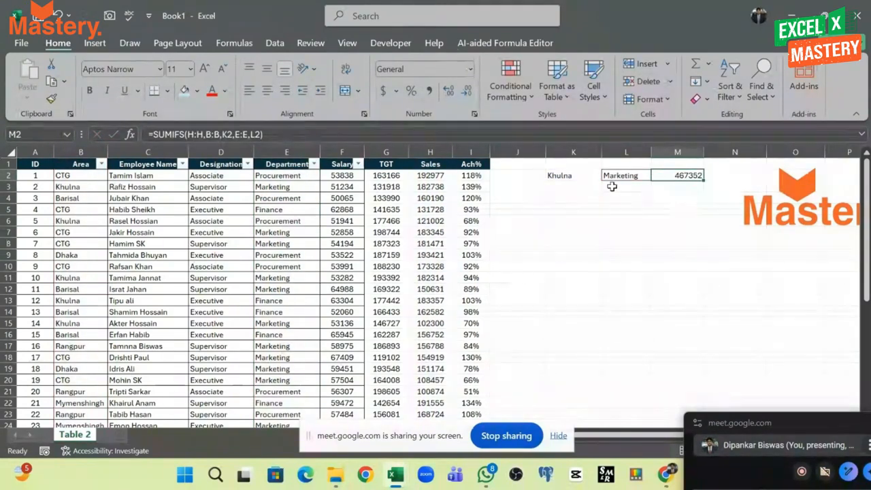
# Enter =M2 in cell M1 to repeat the SUMIFS total above the filterable rows
pyautogui.click(678, 165)
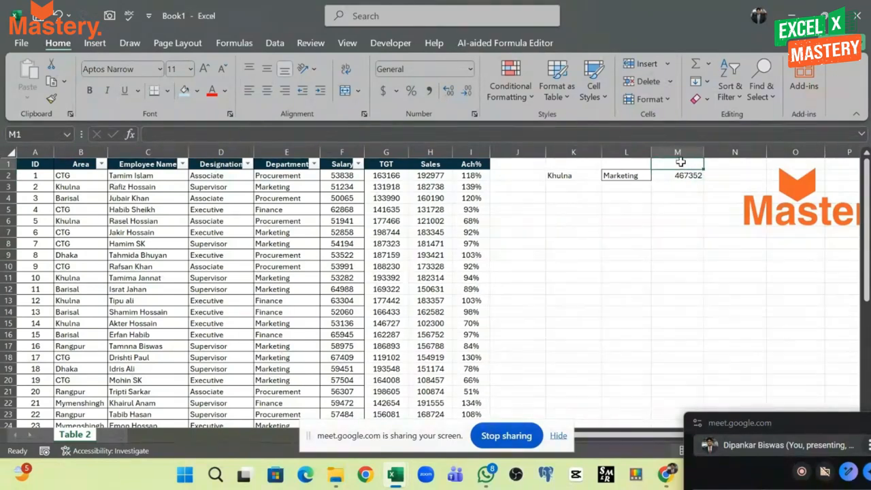
pyautogui.write('=')
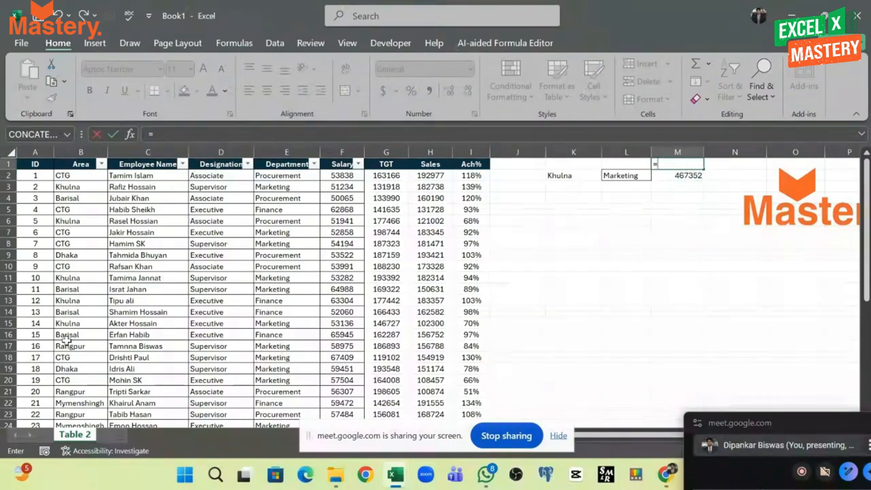
pyautogui.click(681, 177)
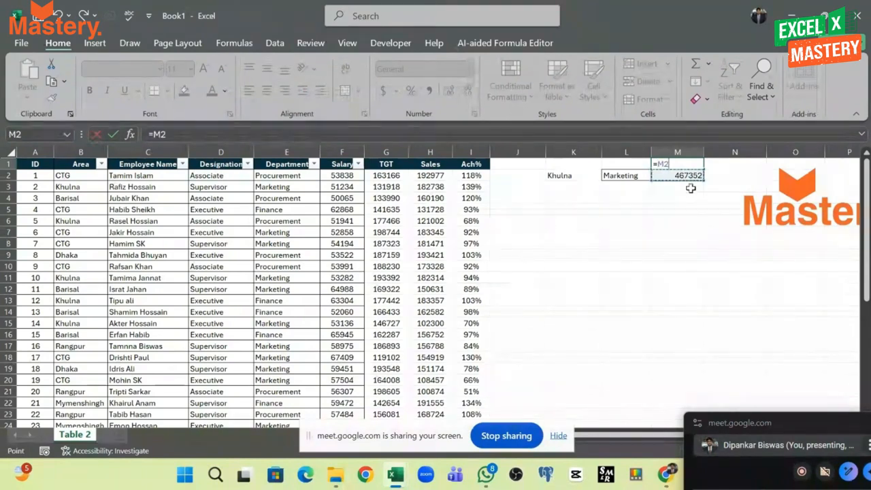
pyautogui.press('Return')
pyautogui.click(560, 175)
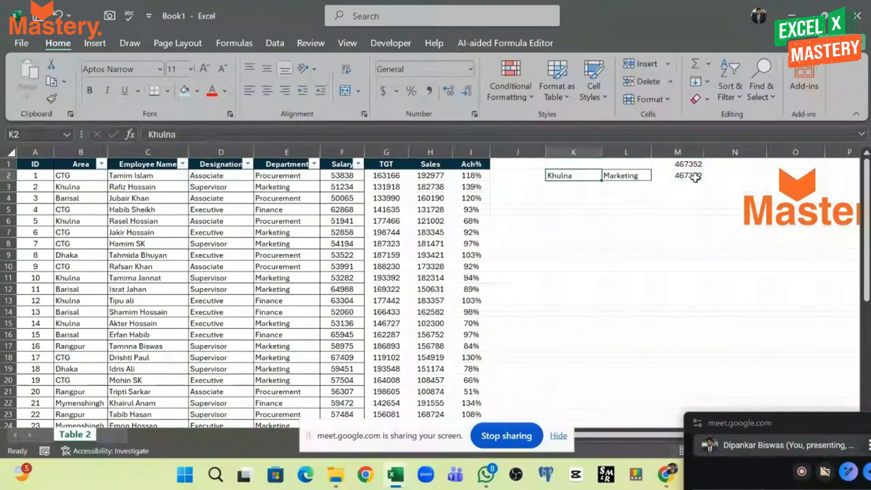
pyautogui.moveTo(694, 177); pyautogui.dragTo(535, 176)
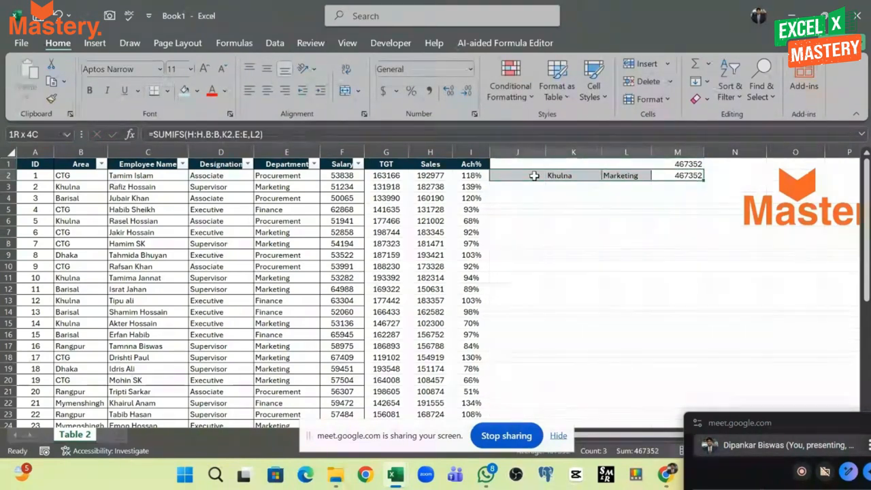
pyautogui.click(668, 163)
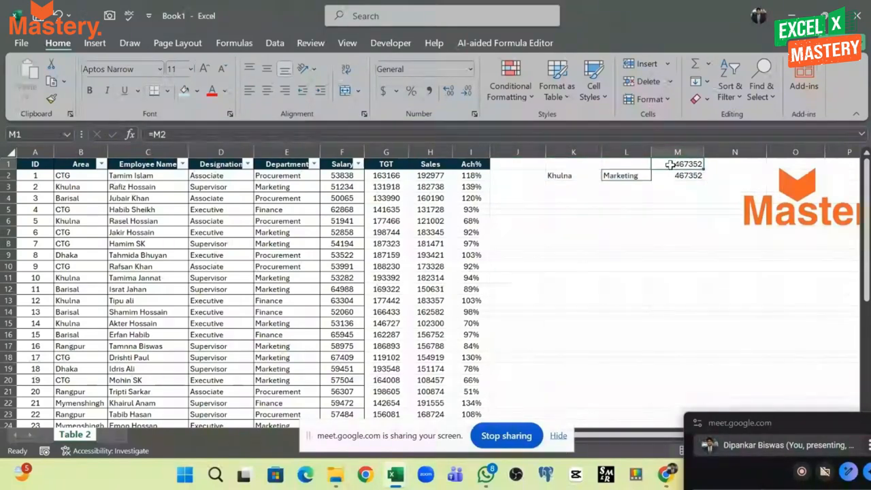
pyautogui.click(663, 198)
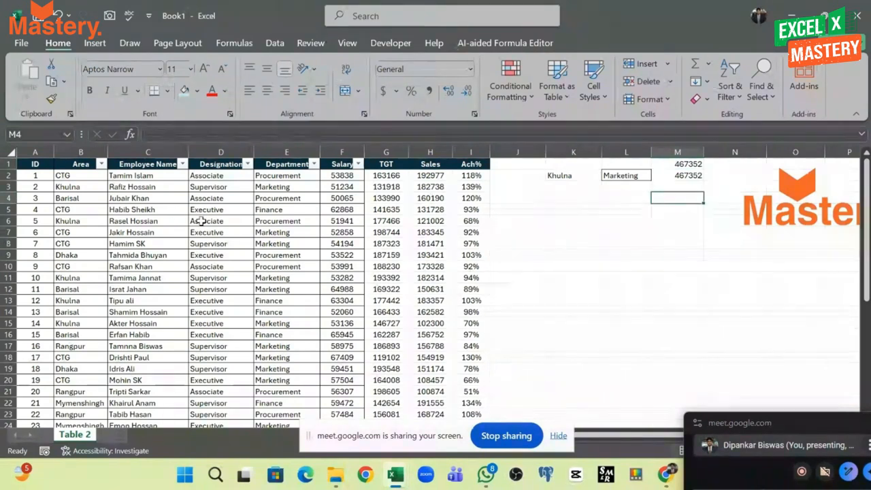
# Filter the employee table's Area column to show only Khulna
pyautogui.click(101, 164)
pyautogui.click(151, 311)
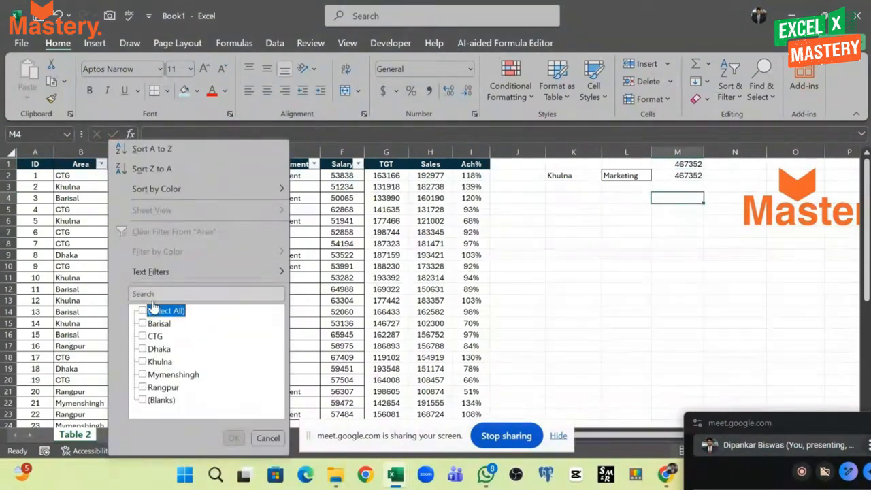
pyautogui.click(145, 361)
pyautogui.click(231, 439)
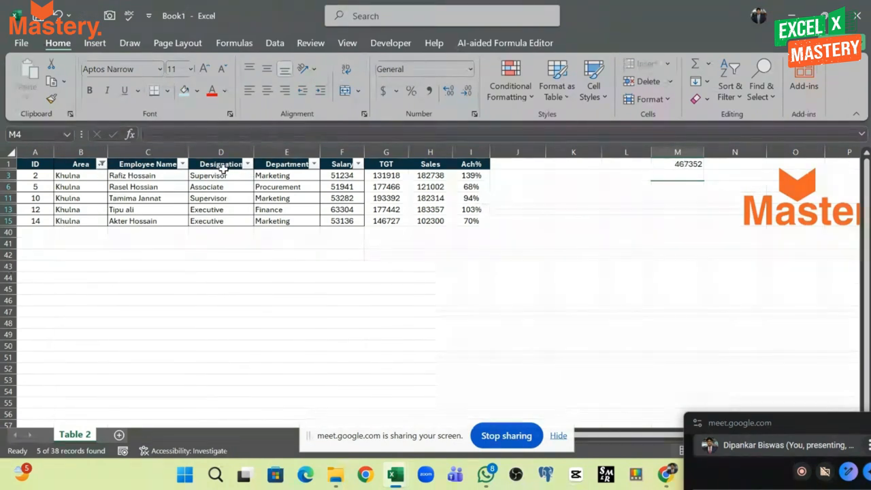
# Filter the Department column to show only Marketing
pyautogui.click(314, 165)
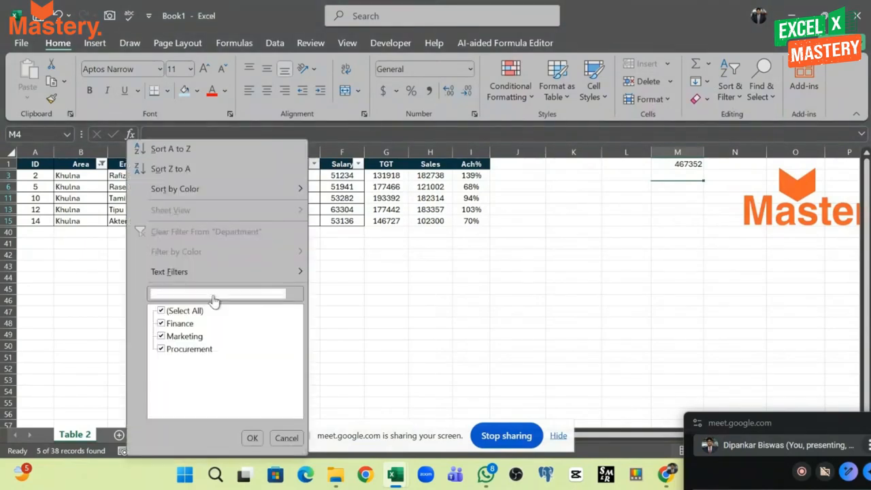
pyautogui.click(178, 311)
pyautogui.click(183, 337)
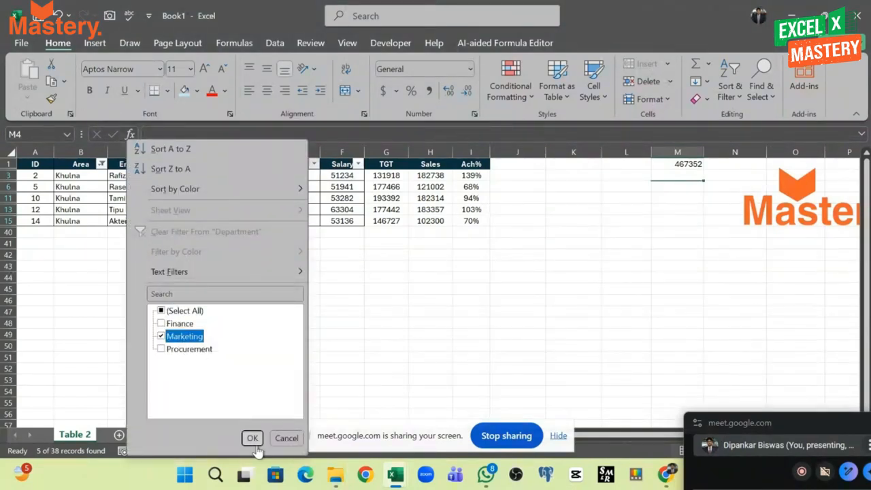
pyautogui.click(252, 438)
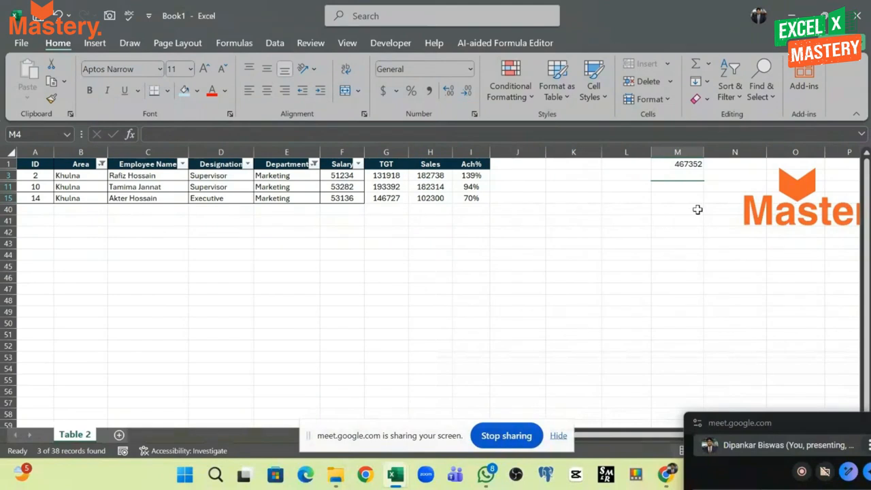
# Compare the sum of the filtered Sales values with the SUMIFS total repeated in M1
pyautogui.click(698, 210)
pyautogui.moveTo(429, 179); pyautogui.dragTo(431, 198)
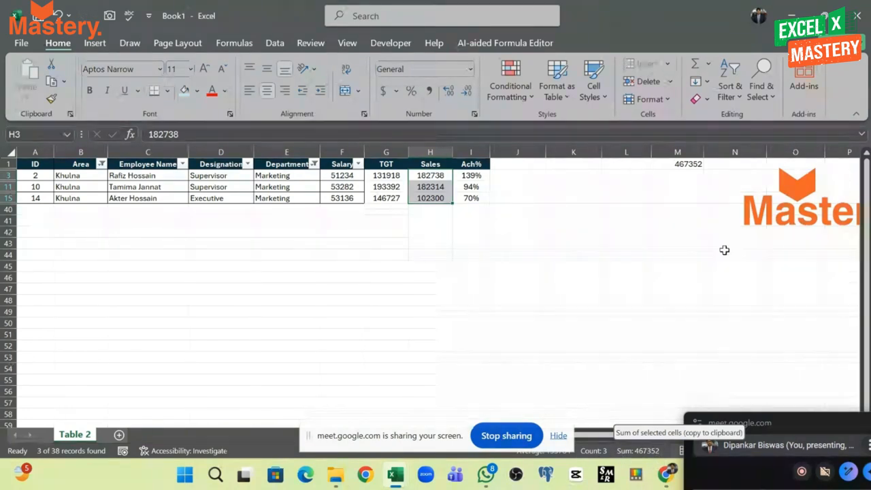
pyautogui.click(681, 162)
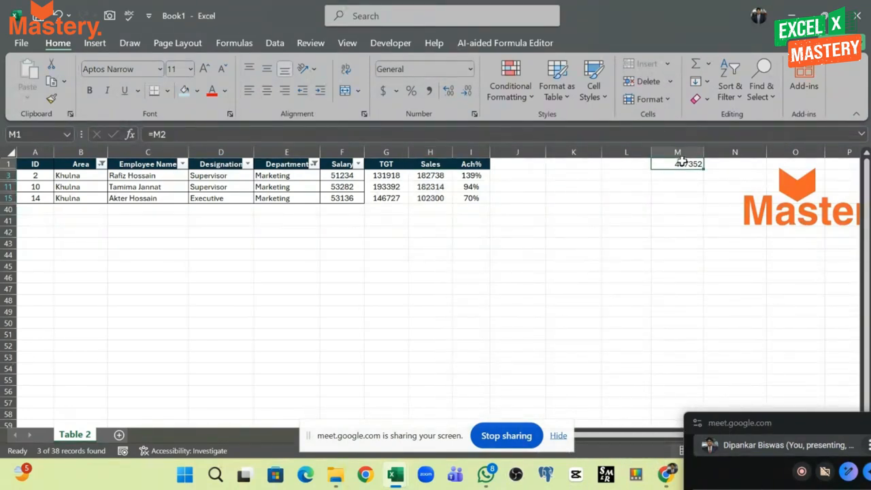
# Clear the filters from the Department and Area columns to bring back all employee rows
pyautogui.click(311, 174)
pyautogui.click(314, 164)
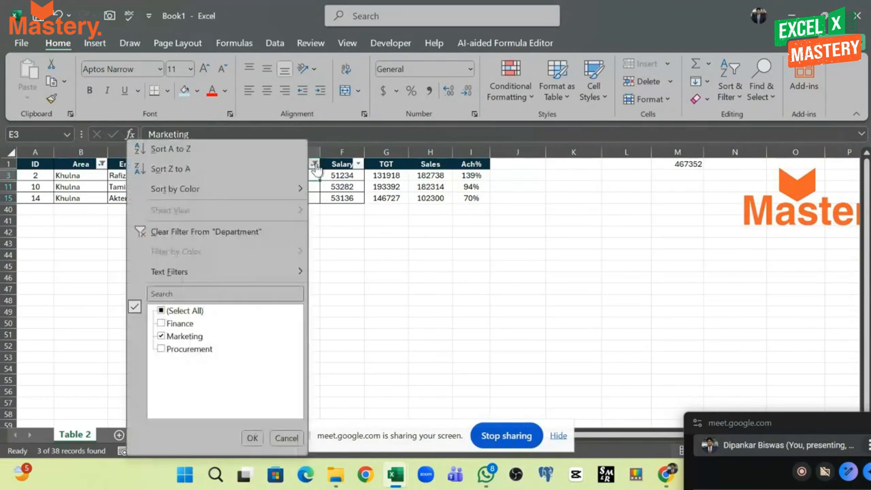
pyautogui.click(179, 232)
pyautogui.click(99, 164)
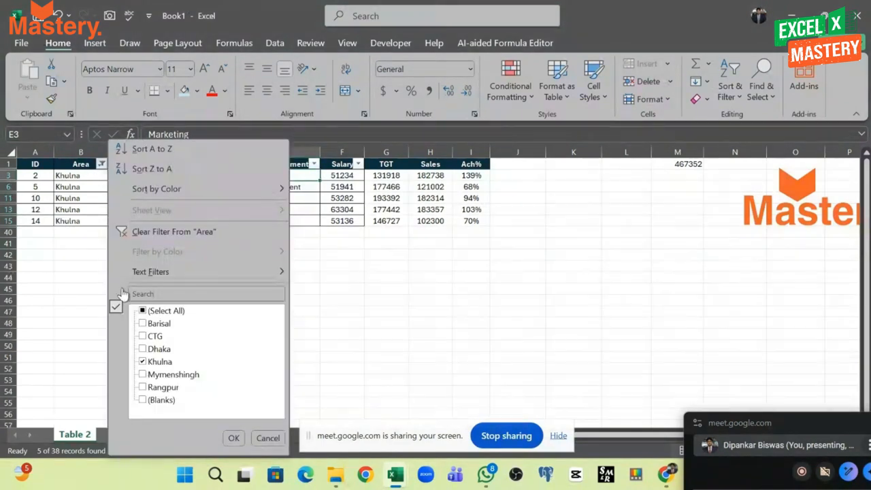
pyautogui.click(162, 227)
pyautogui.click(698, 232)
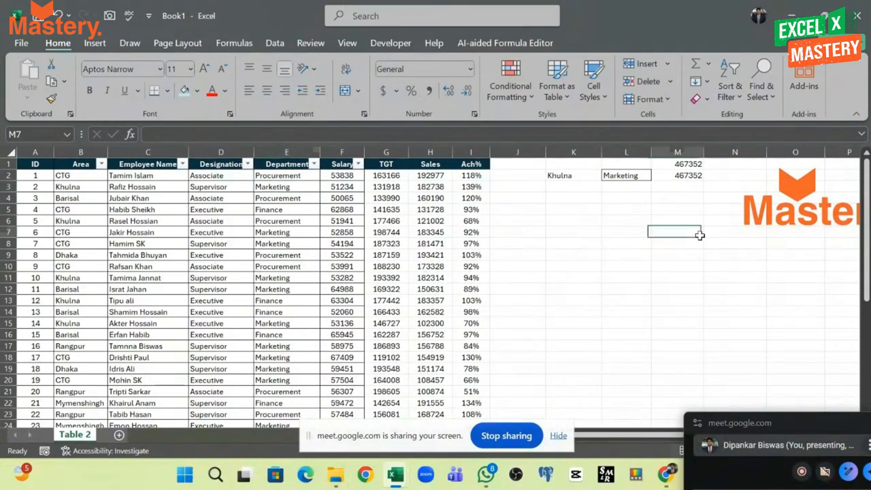
# Examine the SUMIFS formula in M2 together with its criteria in K2 and L2 and the Department column
pyautogui.click(695, 177)
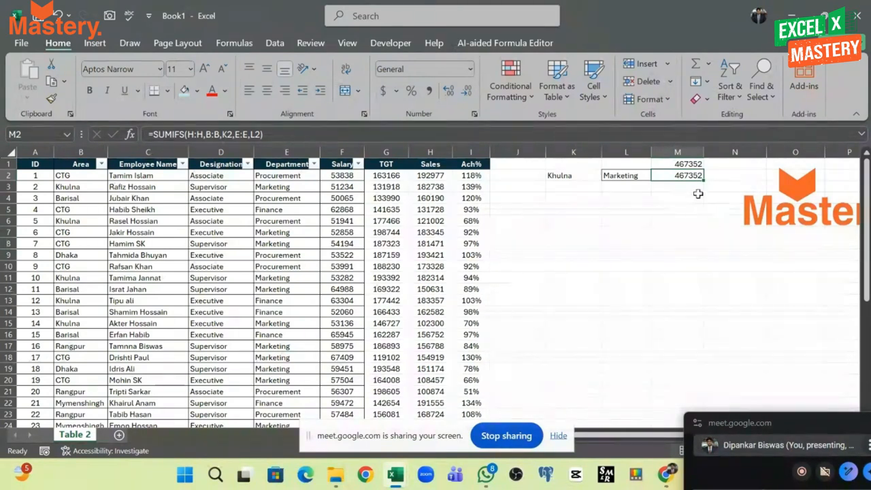
pyautogui.click(620, 172)
pyautogui.click(690, 174)
pyautogui.click(544, 178)
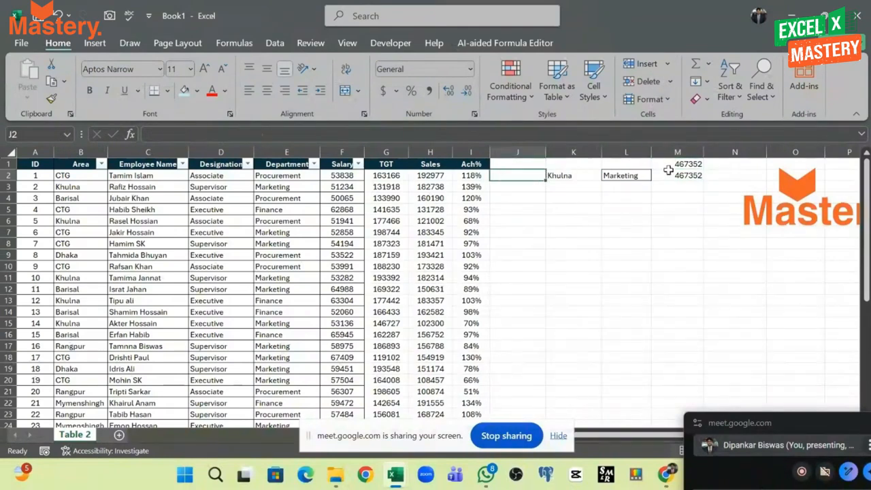
pyautogui.click(678, 172)
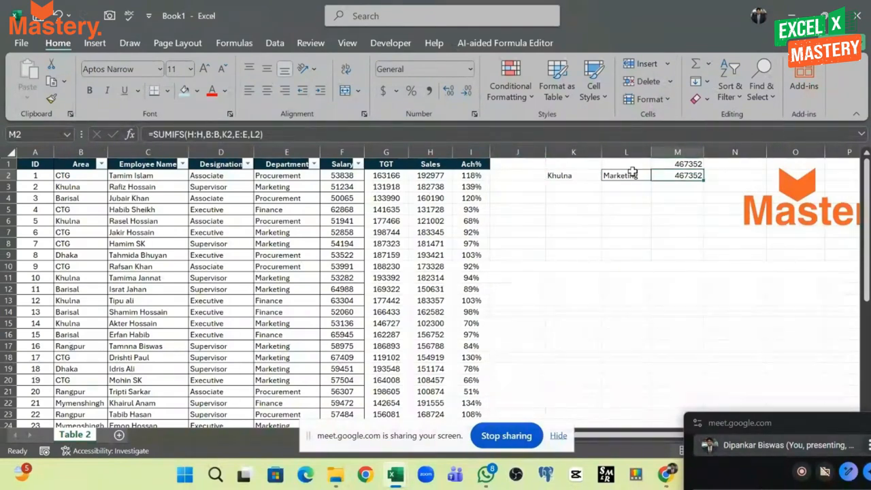
pyautogui.click(580, 175)
pyautogui.click(630, 176)
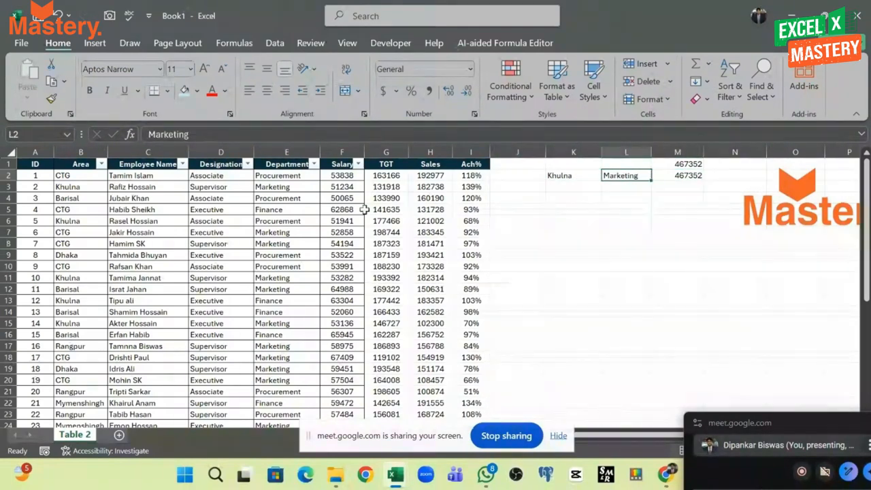
pyautogui.click(287, 166)
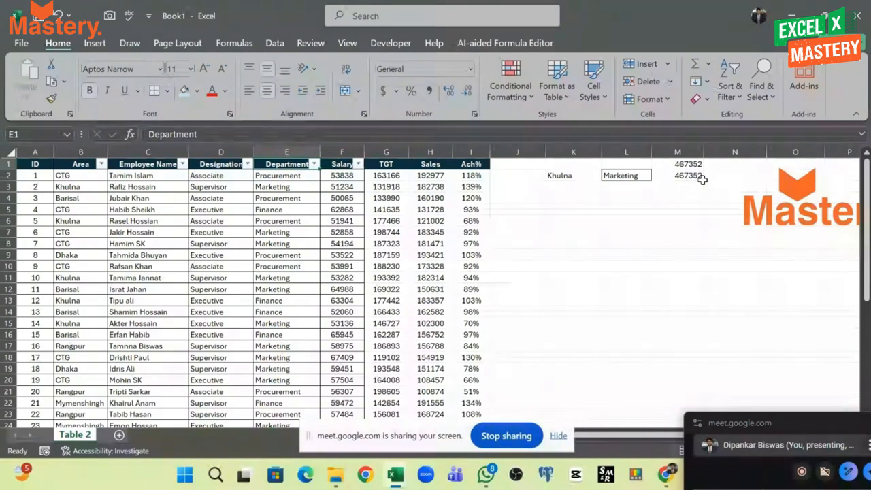
# Review the Khulna and Marketing summary row K2:M2 against the employee data table
pyautogui.moveTo(558, 174); pyautogui.dragTo(689, 177)
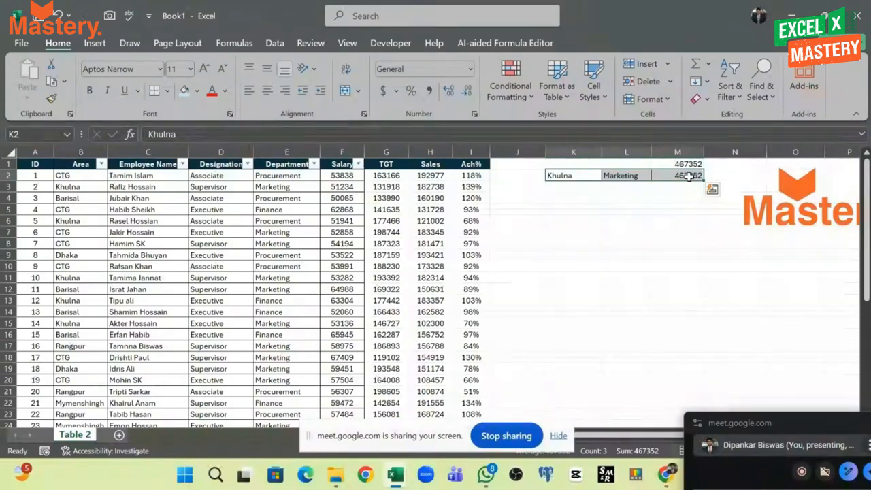
pyautogui.click(634, 220)
pyautogui.click(569, 176)
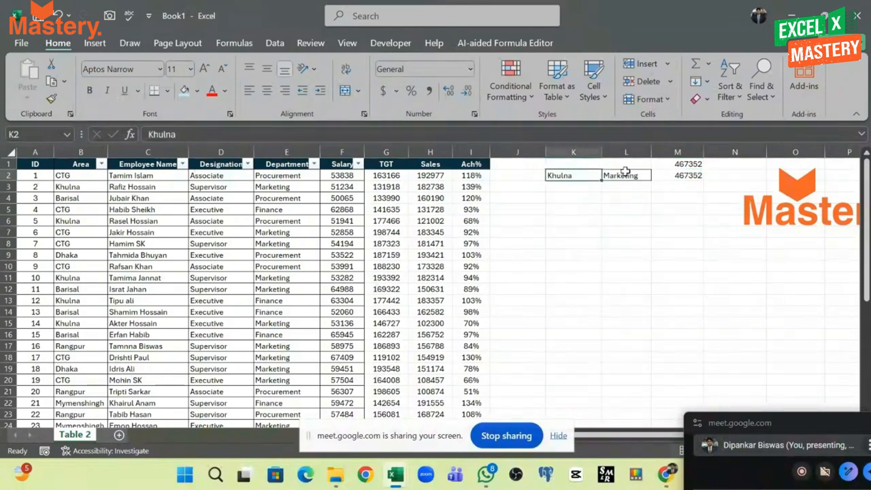
pyautogui.click(627, 175)
pyautogui.click(679, 176)
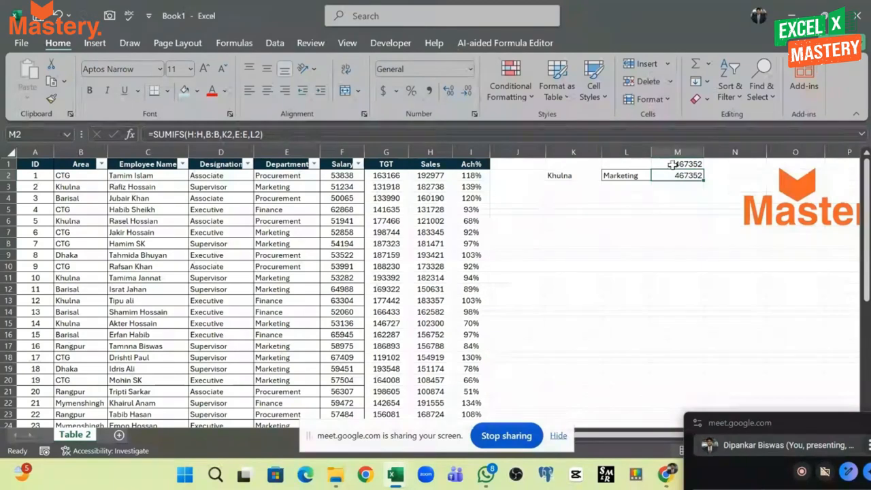
pyautogui.click(576, 254)
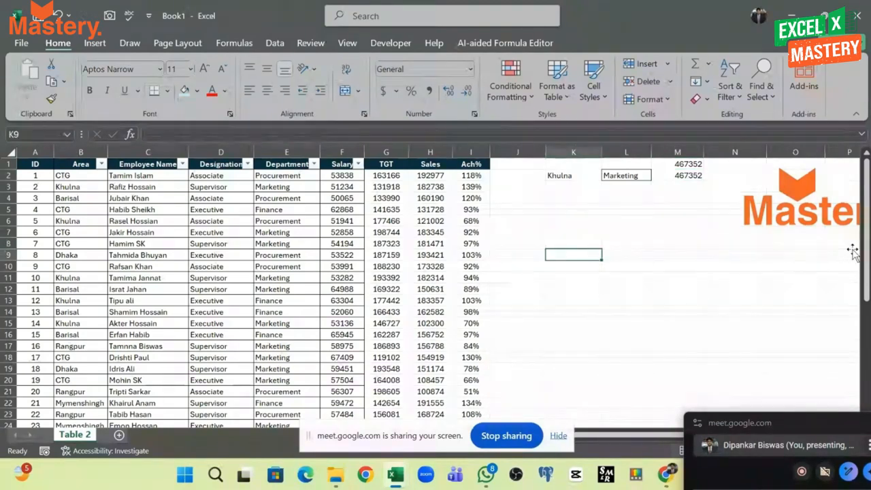
pyautogui.click(136, 220)
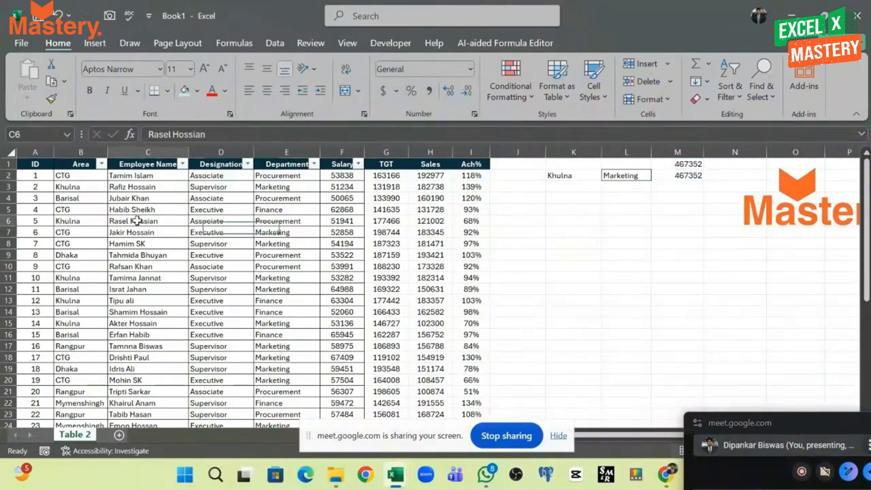
pyautogui.click(599, 236)
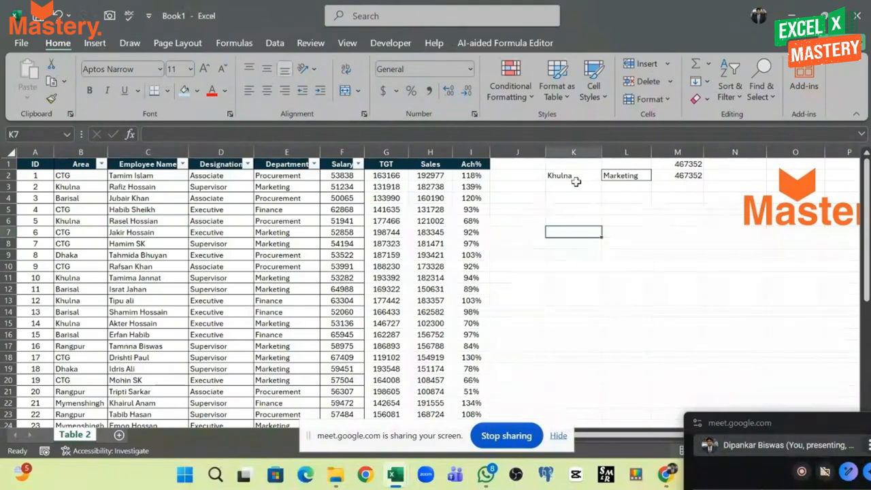
pyautogui.moveTo(572, 176); pyautogui.dragTo(681, 179)
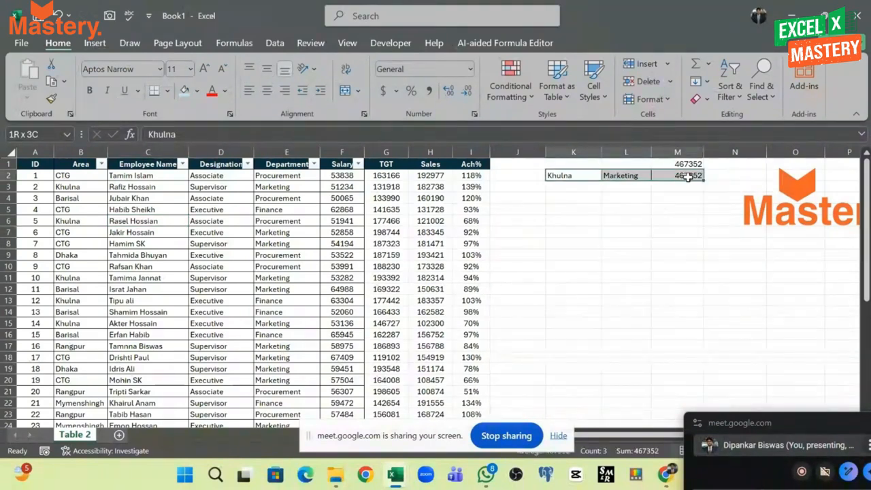
pyautogui.click(262, 222)
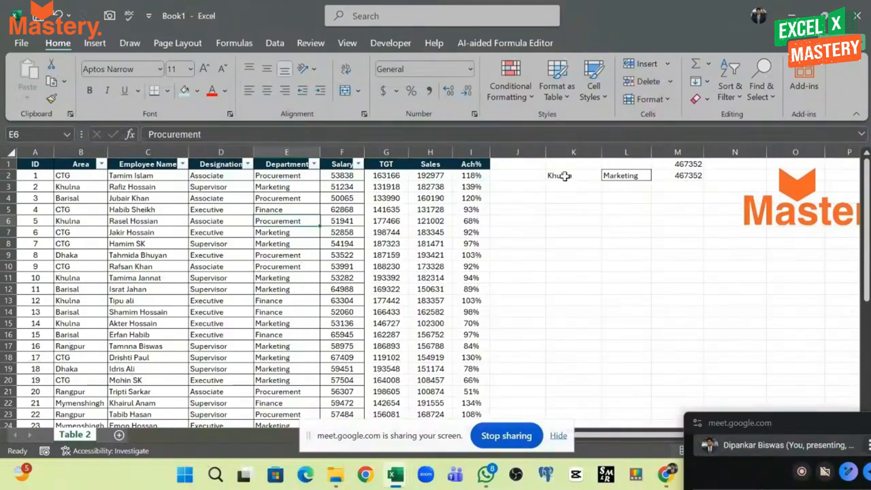
pyautogui.moveTo(565, 176); pyautogui.dragTo(691, 175)
# Copy the area CTG from B2 into K3 as the second area criterion
pyautogui.click(80, 176)
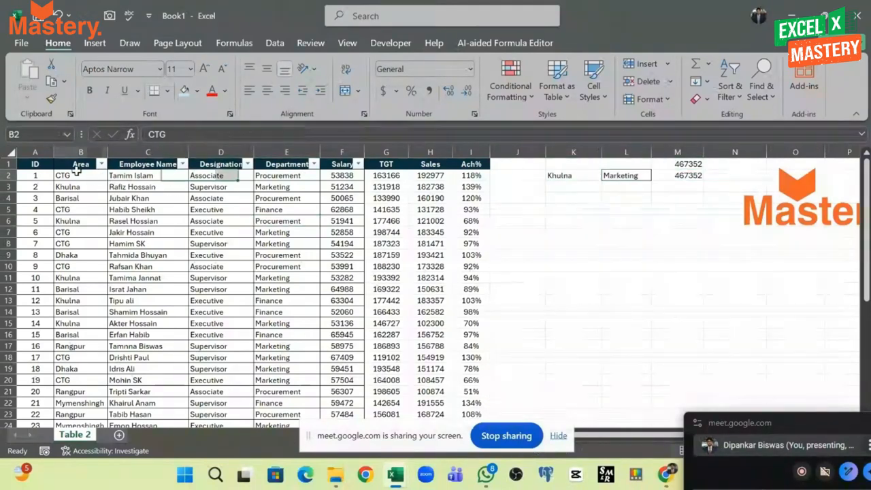
pyautogui.hotkey('ctrl', 'c')
pyautogui.click(578, 185)
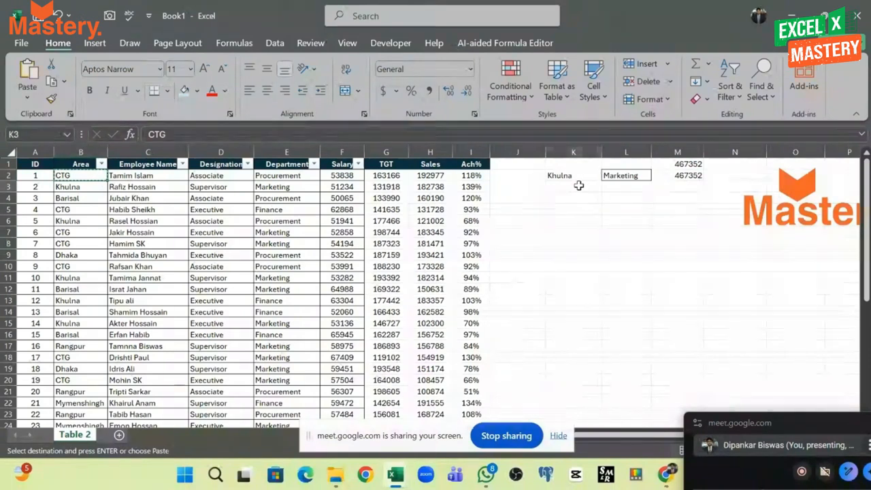
pyautogui.hotkey('ctrl', 'v')
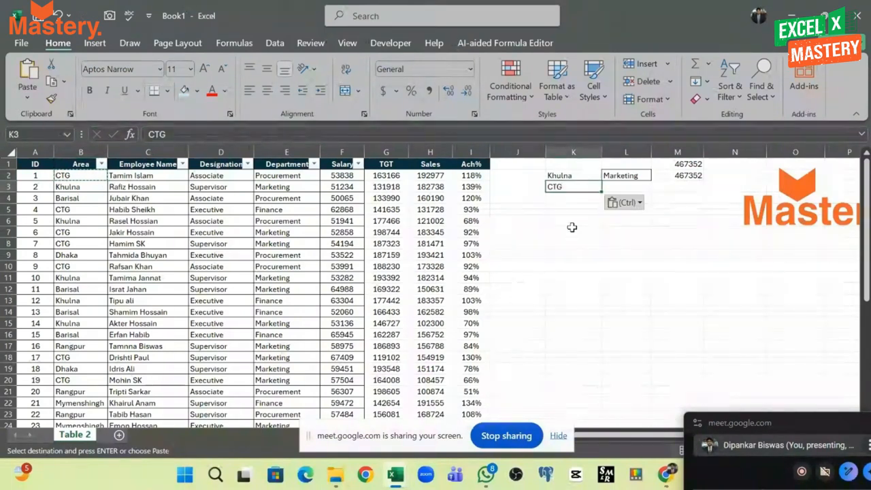
# Fill the Marketing criterion and the SUMIFS formula from L2:M2 down to row 3 for CTG
pyautogui.click(647, 175)
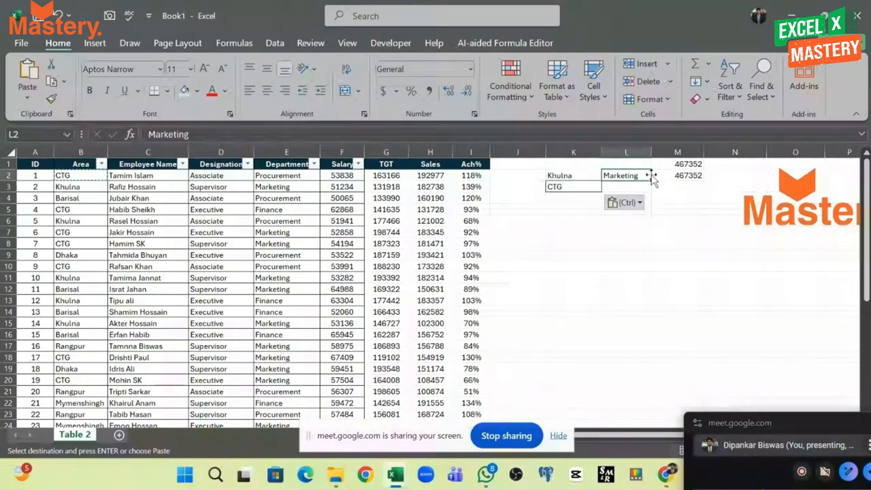
pyautogui.click(666, 175)
pyautogui.moveTo(615, 175); pyautogui.dragTo(707, 197)
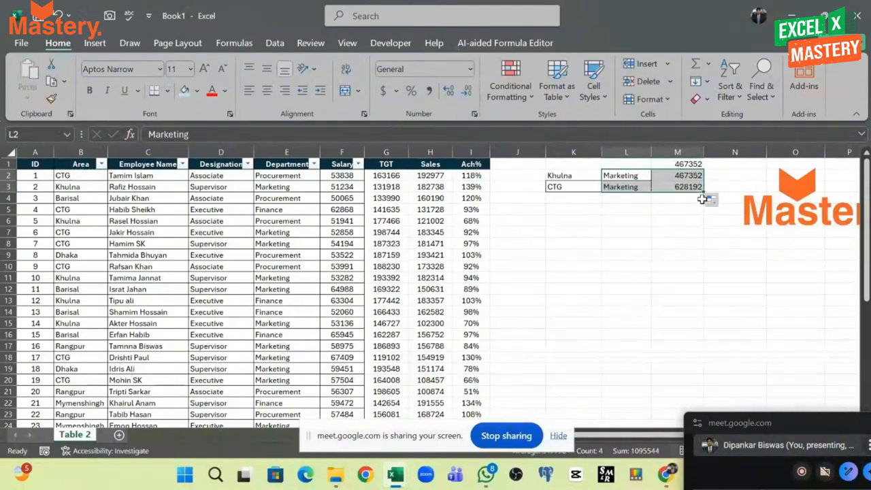
# Review the Khulna and CTG criteria in K2:L3 together with their SUMIFS sales totals in column M
pyautogui.click(659, 231)
pyautogui.moveTo(578, 187); pyautogui.dragTo(677, 186)
pyautogui.click(584, 177)
pyautogui.click(565, 208)
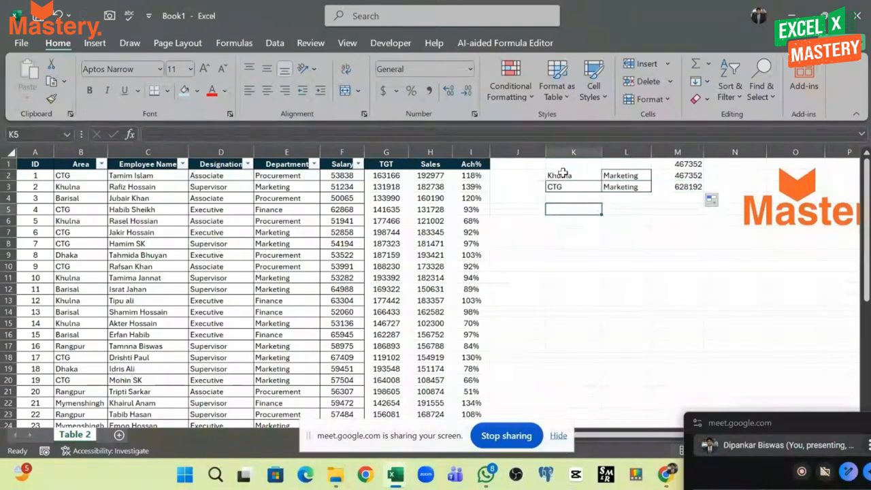
pyautogui.moveTo(561, 174); pyautogui.dragTo(566, 233)
pyautogui.moveTo(619, 176); pyautogui.dragTo(709, 207)
pyautogui.click(577, 196)
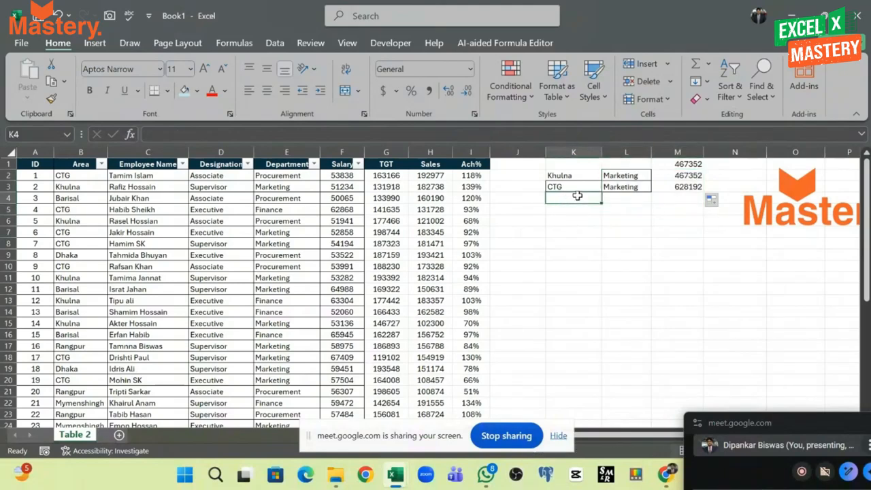
# Replace the department criterion in L3 with Procurement, copied from E2 of the employee table
pyautogui.click(630, 187)
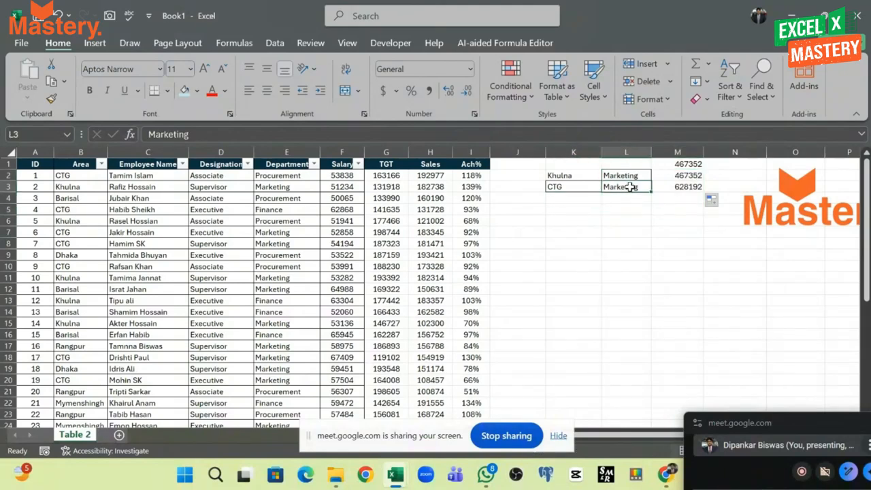
pyautogui.click(276, 179)
pyautogui.hotkey('ctrl', 'c')
pyautogui.rightClick(619, 188)
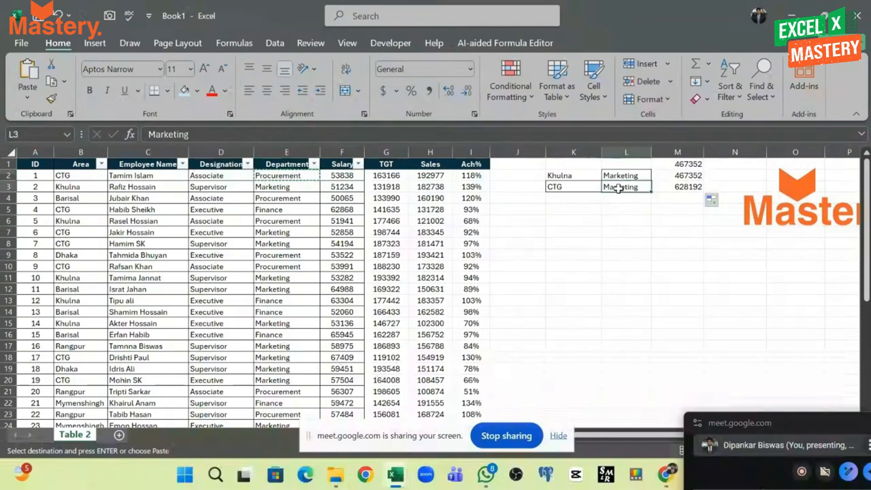
pyautogui.click(673, 149)
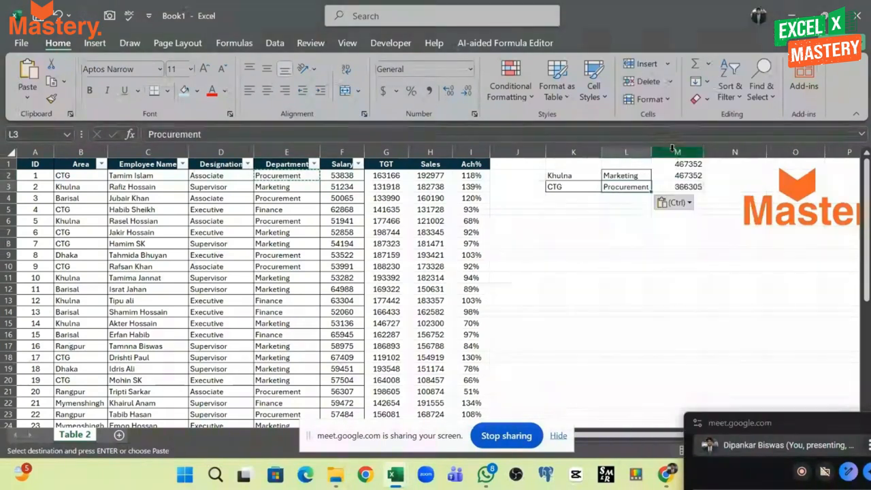
# Examine the SUMIFS formula in M3 for the CTG and Procurement criteria
pyautogui.press('Down')
pyautogui.press('Down')
pyautogui.press('Down')
pyautogui.press('Down')
pyautogui.press('Down')
pyautogui.click(681, 187)
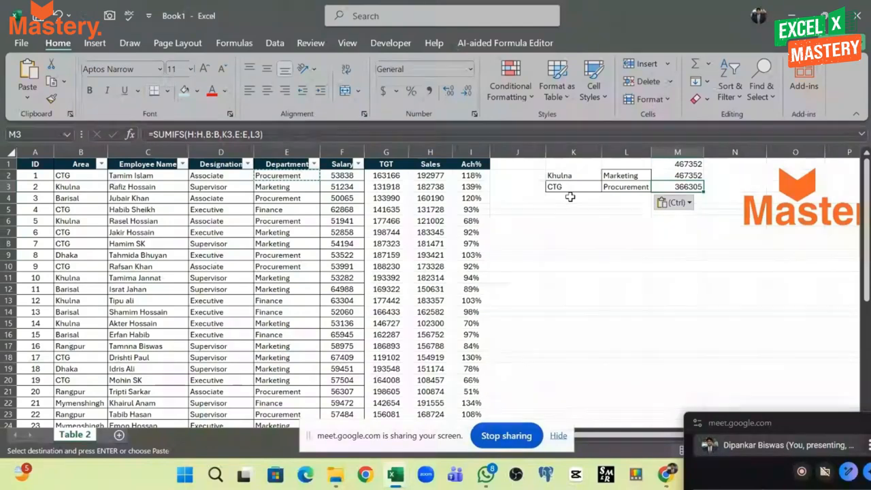
pyautogui.click(579, 234)
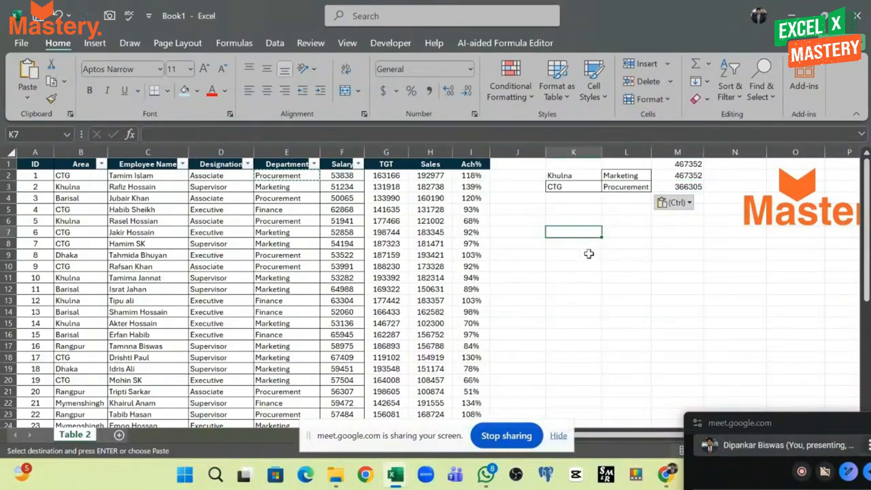
pyautogui.click(579, 301)
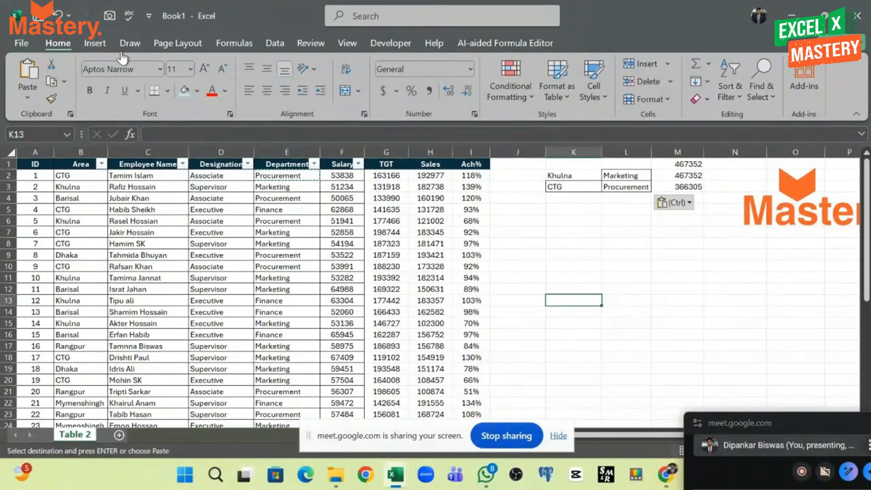
# Review the employee data table's columns from ID to Sales and end the pending copy from E2
pyautogui.click(126, 232)
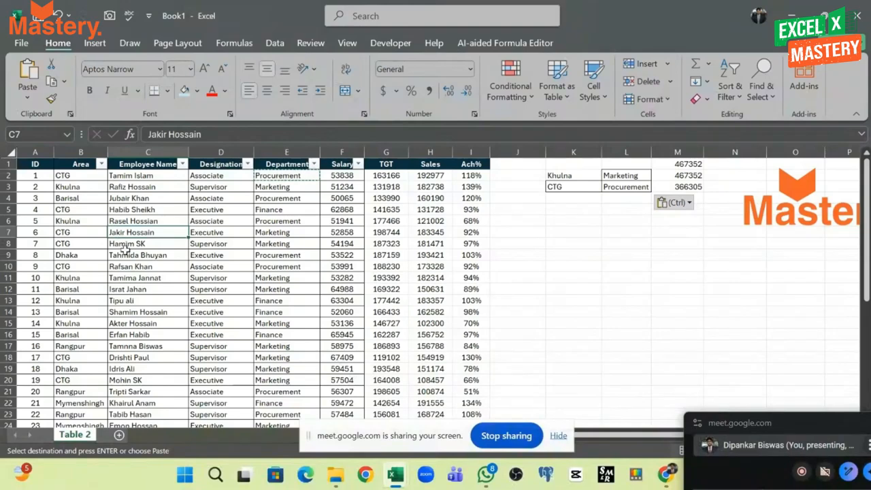
pyautogui.moveTo(32, 152); pyautogui.dragTo(440, 175)
pyautogui.press('Escape')
pyautogui.click(221, 256)
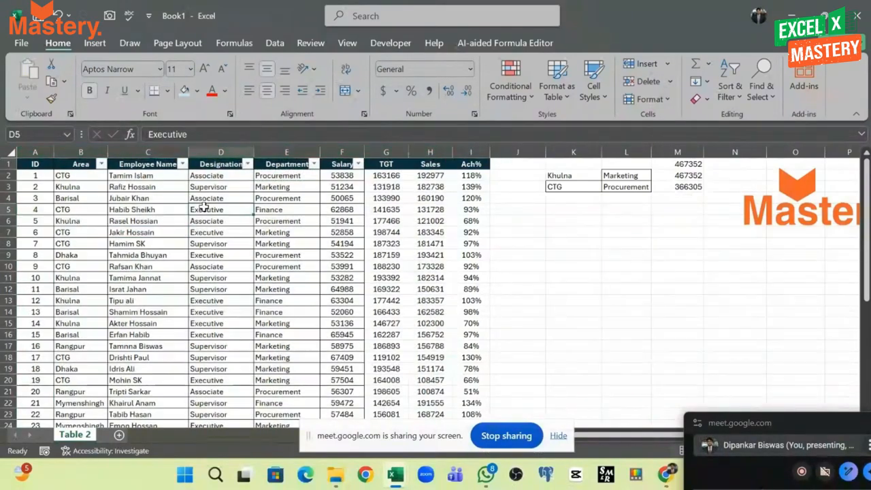
pyautogui.click(224, 267)
pyautogui.click(430, 256)
pyautogui.click(153, 232)
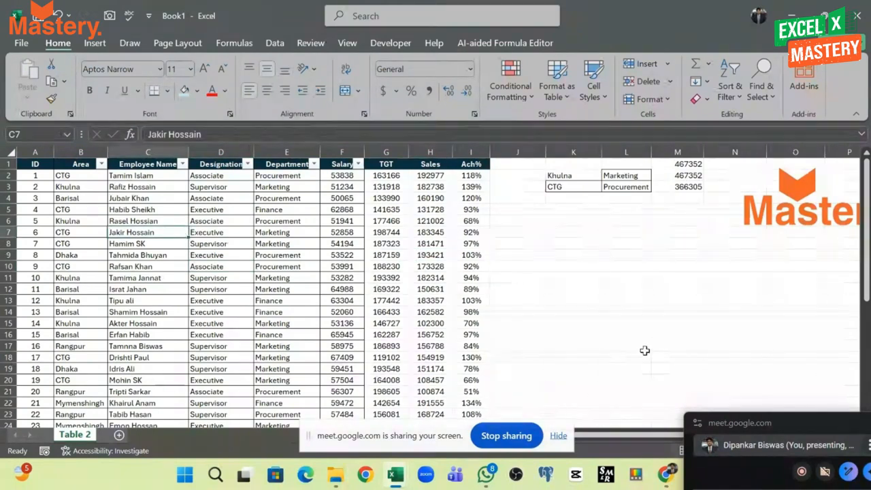
# Select a cell inside the employee data table and begin inserting a PivotTable from it
pyautogui.click(652, 346)
pyautogui.click(126, 233)
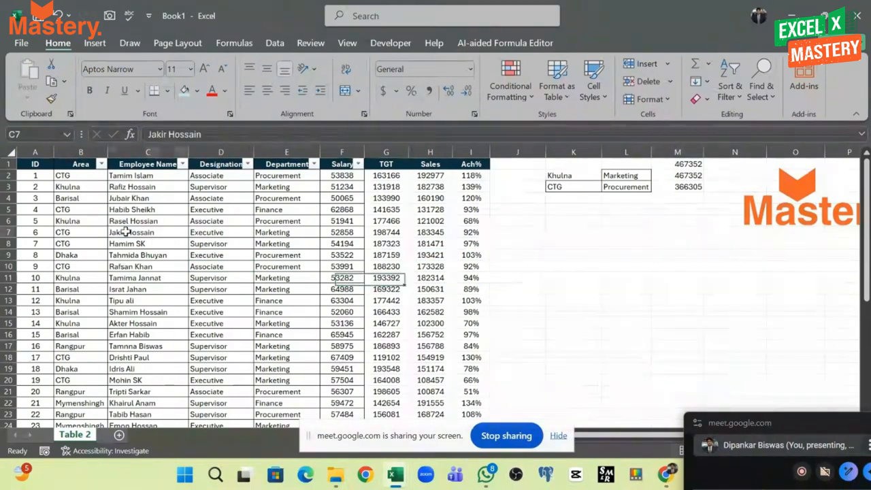
pyautogui.click(96, 46)
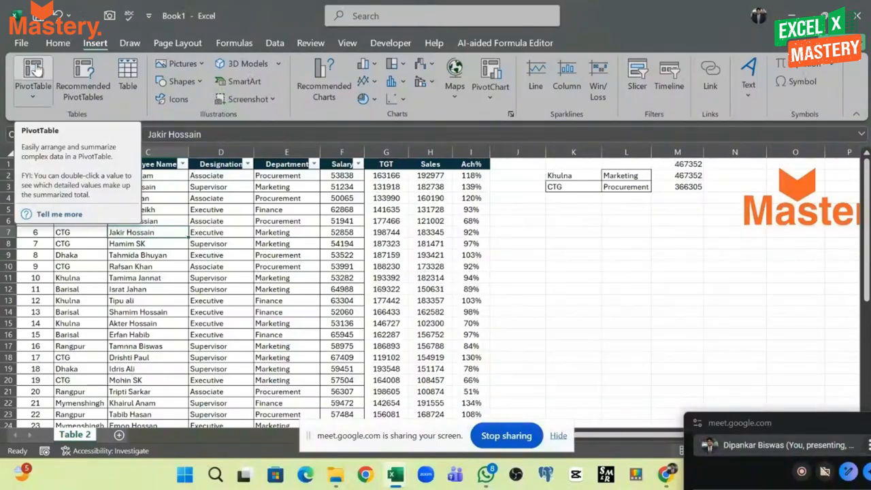
# Insert a PivotTable from the range 'Table 2'!$A$1:$I$35, placed on the existing worksheet at cell K9
pyautogui.click(36, 68)
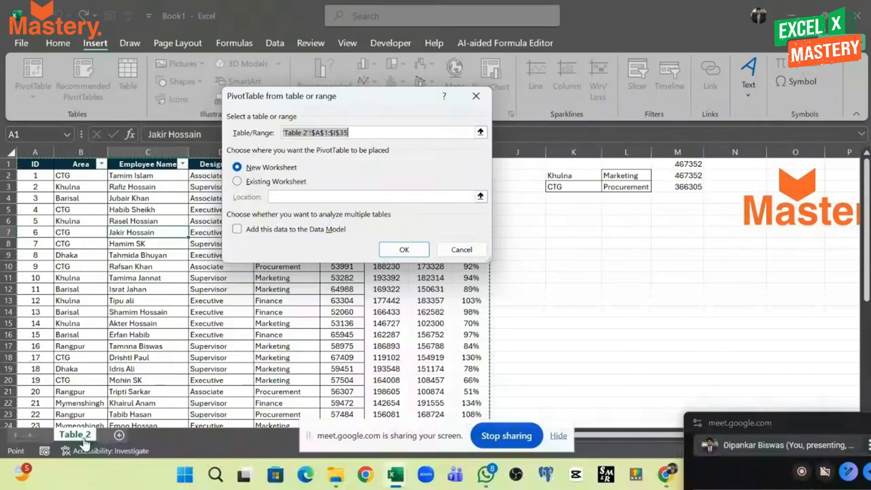
pyautogui.click(238, 182)
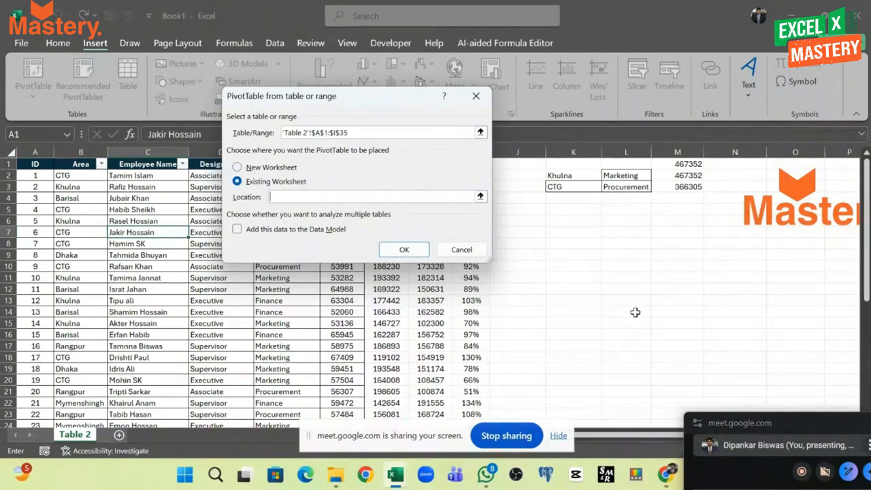
pyautogui.click(563, 257)
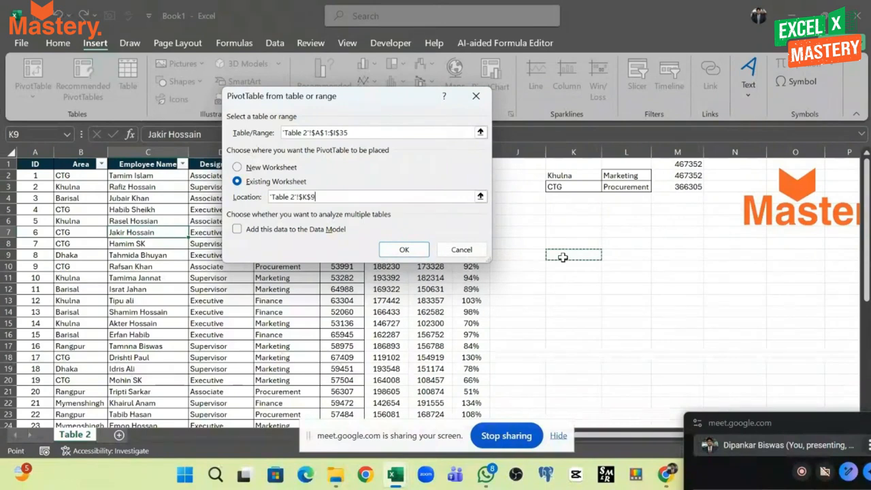
pyautogui.click(626, 289)
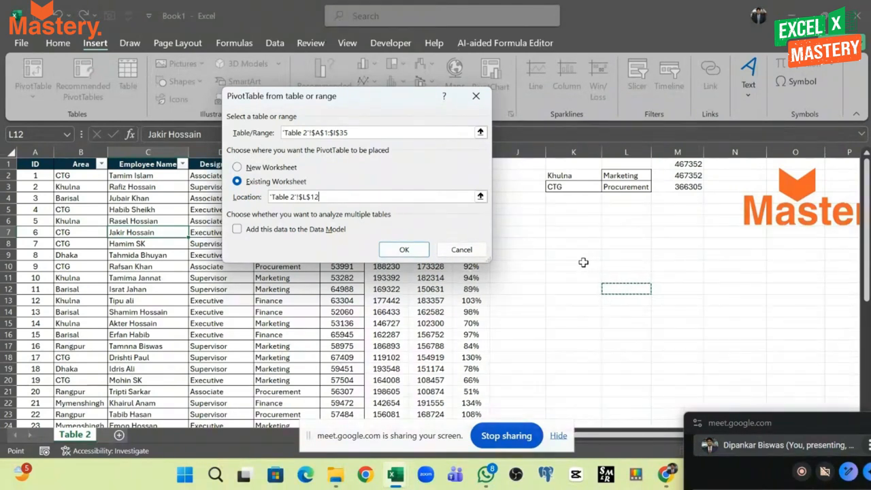
pyautogui.moveTo(568, 253); pyautogui.dragTo(627, 252)
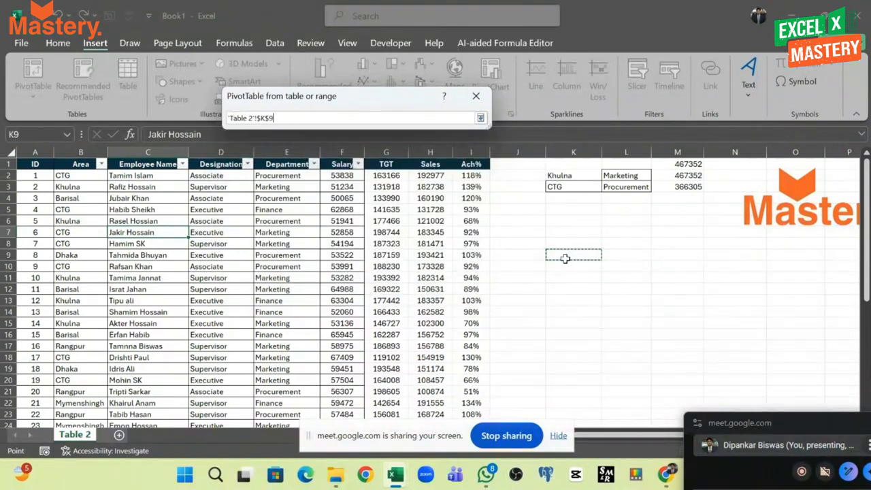
pyautogui.click(566, 259)
pyautogui.moveTo(566, 254); pyautogui.dragTo(820, 393)
pyautogui.click(558, 254)
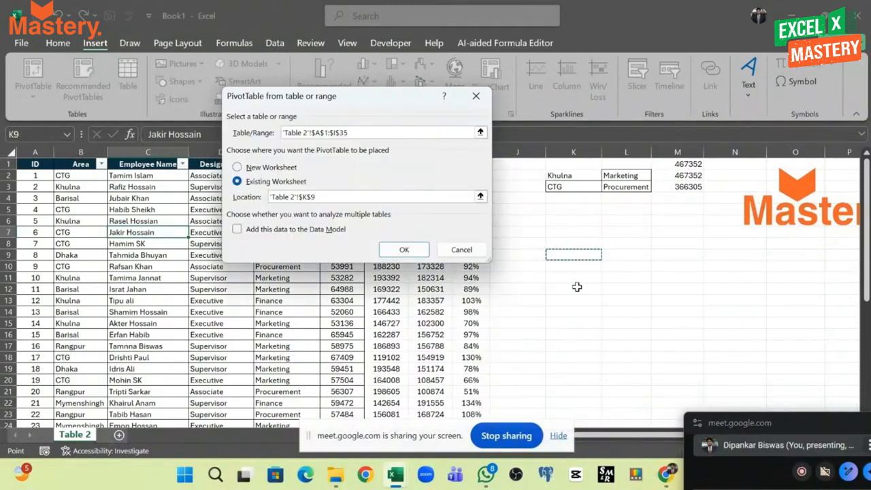
pyautogui.click(398, 249)
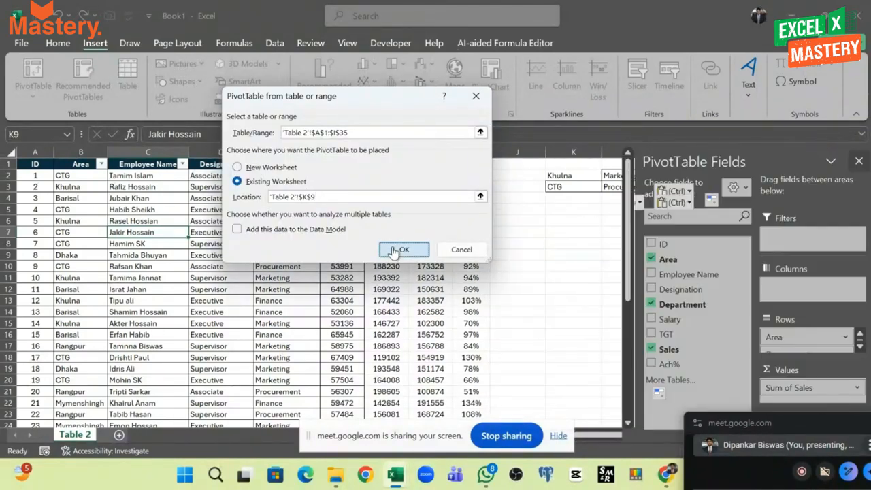
# Add the Area field to the rows of the new PivotTable
pyautogui.click(533, 326)
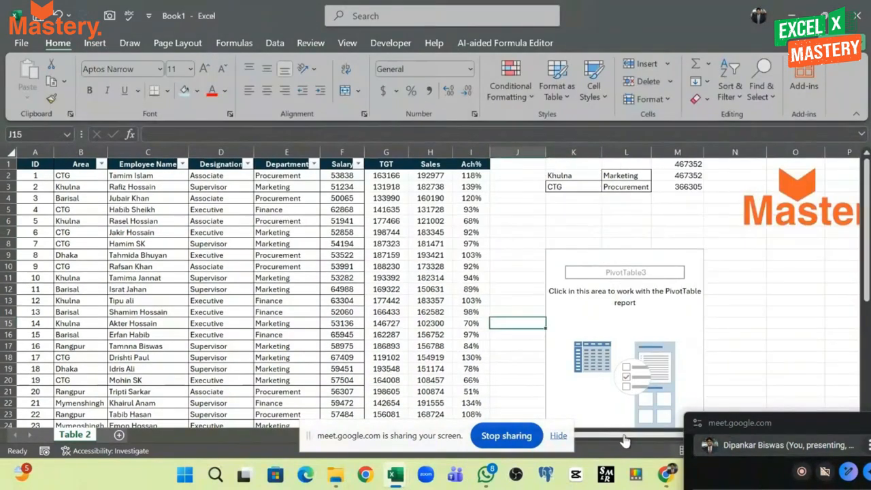
pyautogui.moveTo(622, 437); pyautogui.dragTo(720, 440)
pyautogui.click(681, 310)
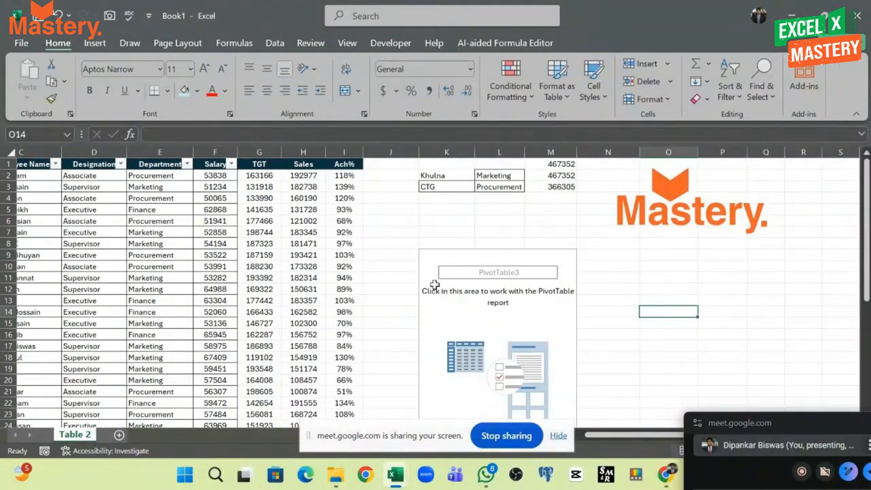
pyautogui.click(570, 324)
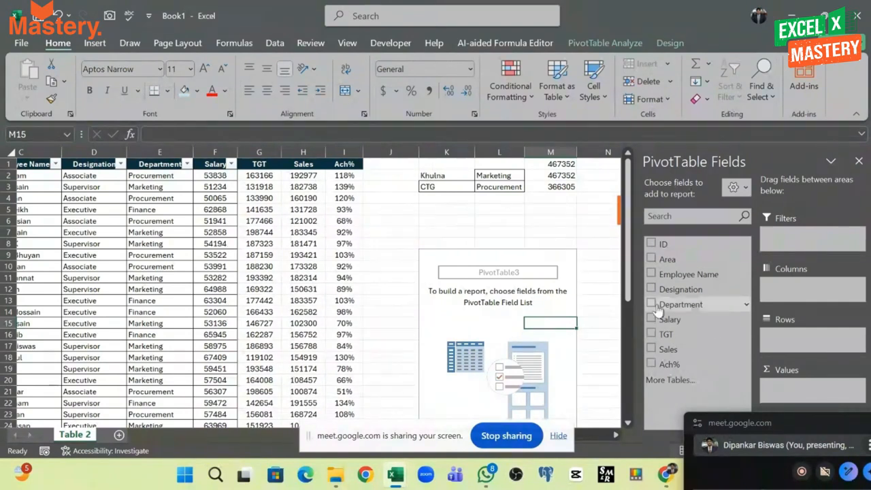
pyautogui.click(651, 260)
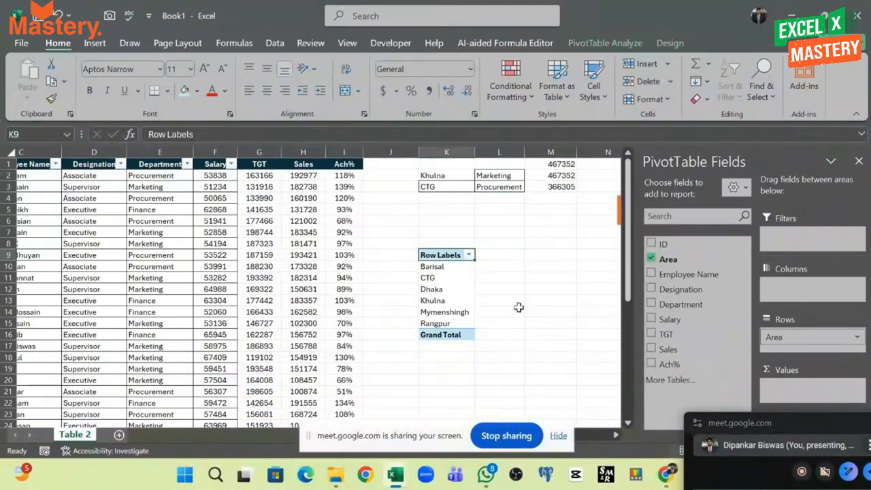
pyautogui.moveTo(440, 267); pyautogui.dragTo(442, 324)
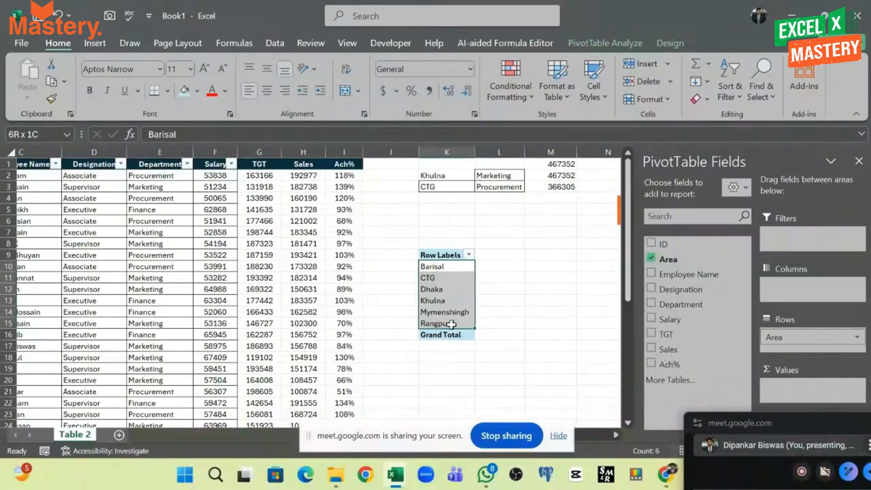
pyautogui.click(485, 256)
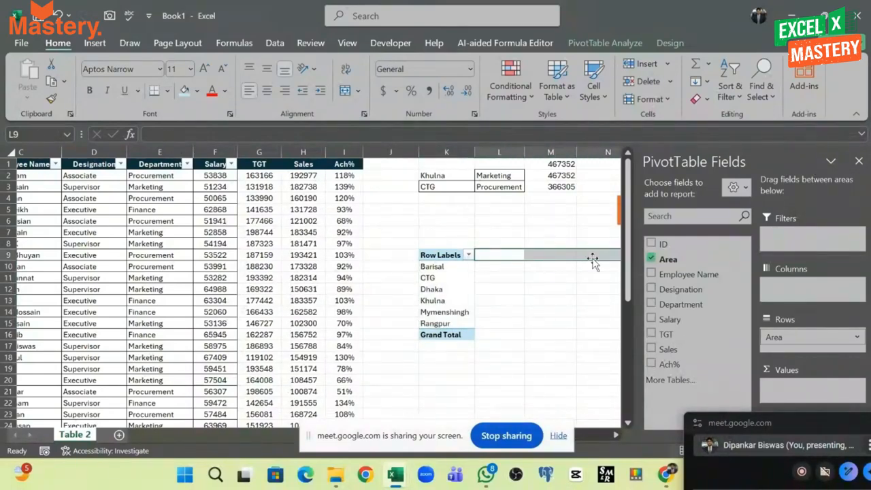
pyautogui.click(548, 257)
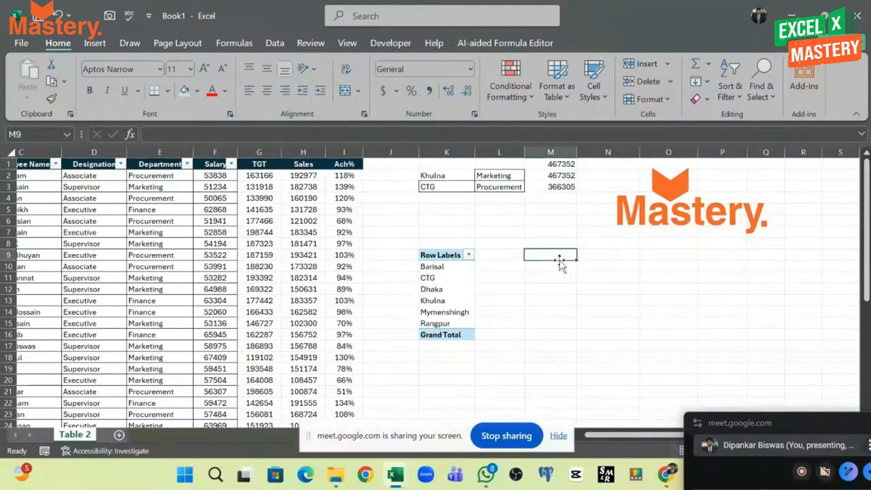
pyautogui.click(594, 259)
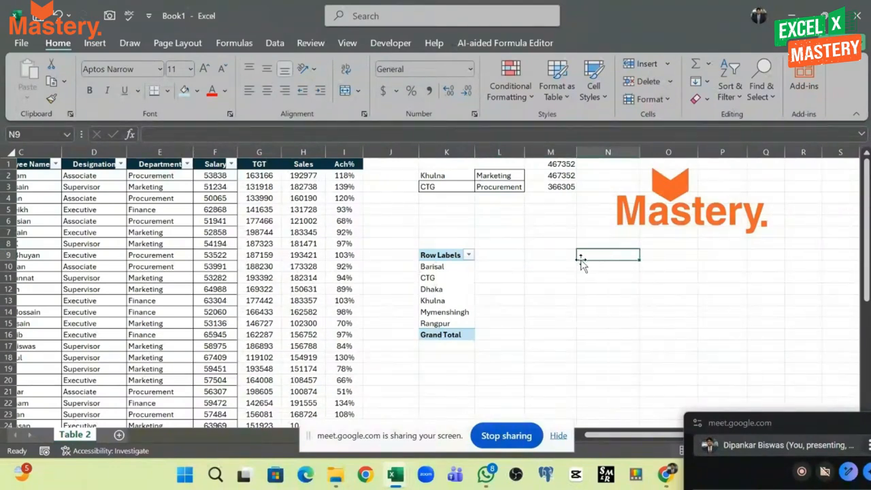
# Try the Area field as PivotTable columns instead of rows, and undo the move
pyautogui.click(449, 278)
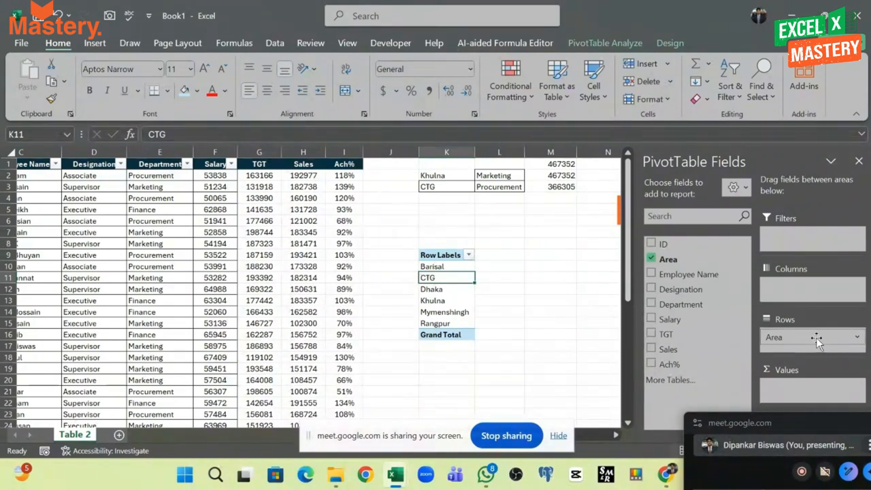
pyautogui.moveTo(817, 342); pyautogui.dragTo(817, 298)
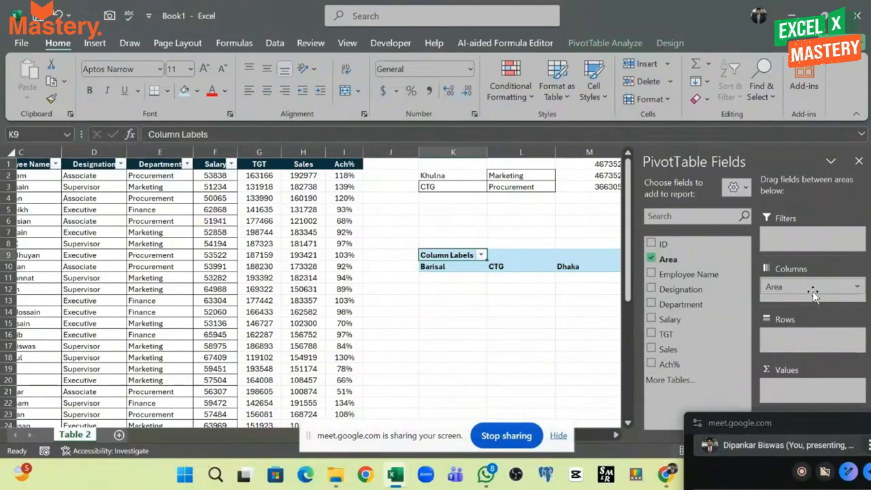
pyautogui.click(586, 303)
pyautogui.click(427, 267)
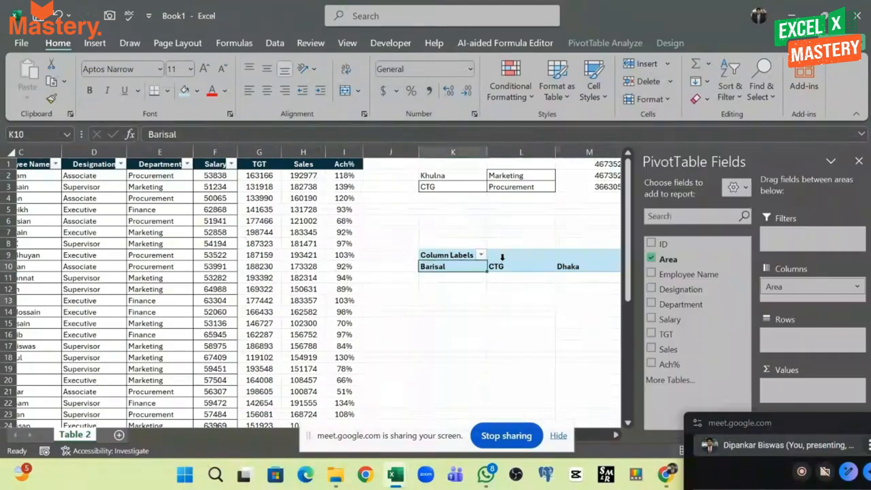
pyautogui.click(507, 267)
pyautogui.click(579, 267)
pyautogui.click(559, 311)
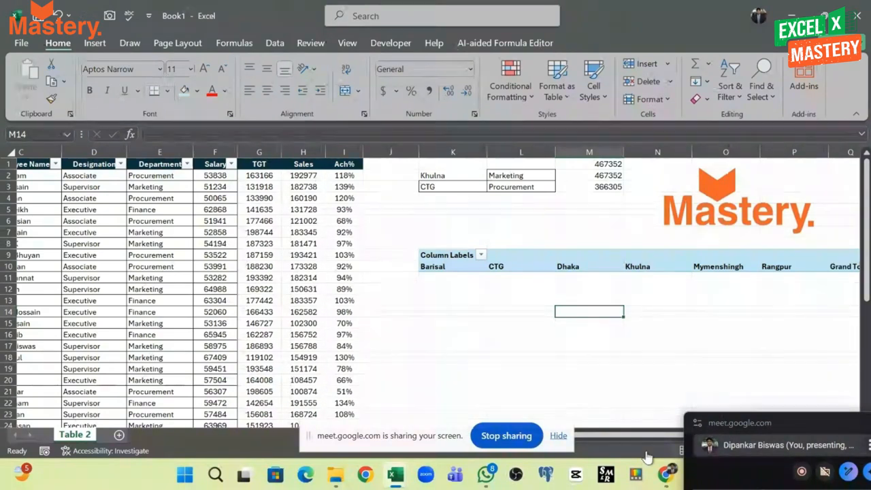
pyautogui.hotkey('ctrl', 'z')
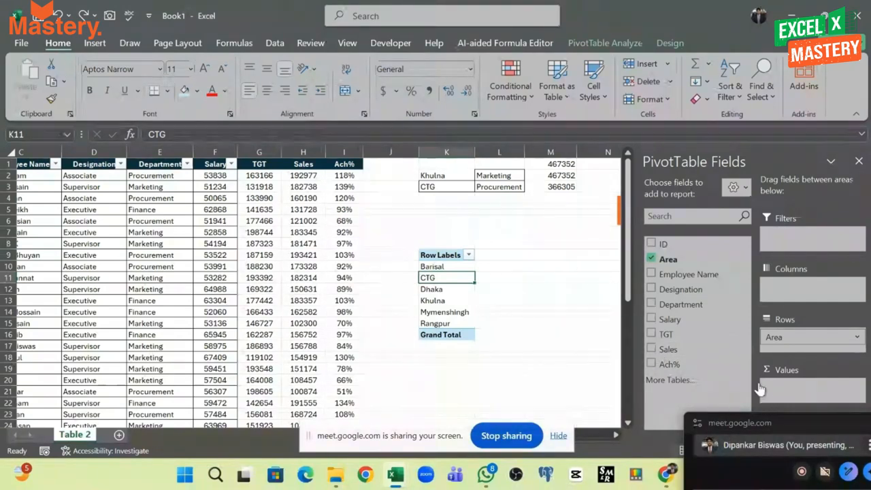
# Add the Sales field to the PivotTable values as Sum of Sales
pyautogui.moveTo(670, 352); pyautogui.dragTo(798, 395)
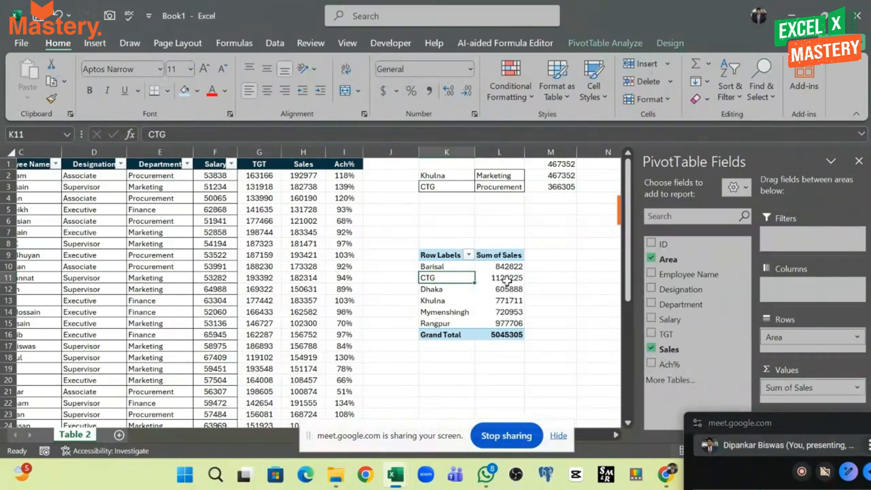
# Examine the summed sales per area in the PivotTable alongside the area and department SUMIFS results above it
pyautogui.moveTo(507, 267); pyautogui.dragTo(509, 315)
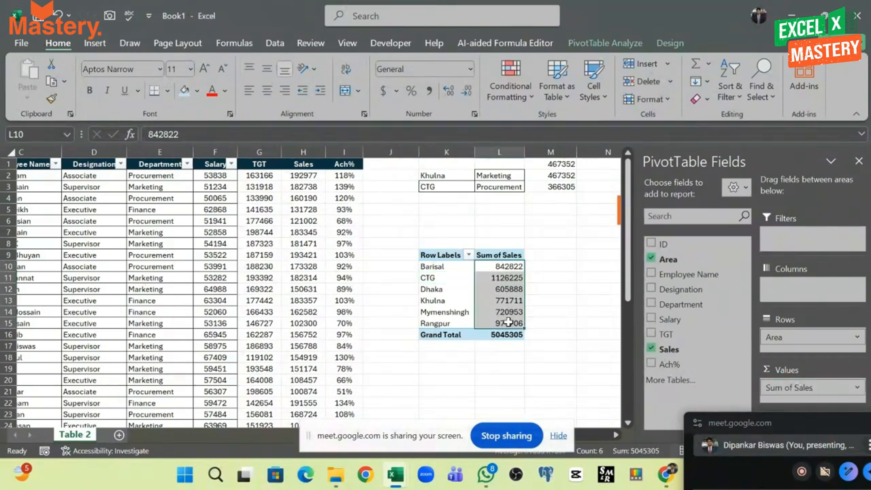
pyautogui.moveTo(436, 267); pyautogui.dragTo(444, 310)
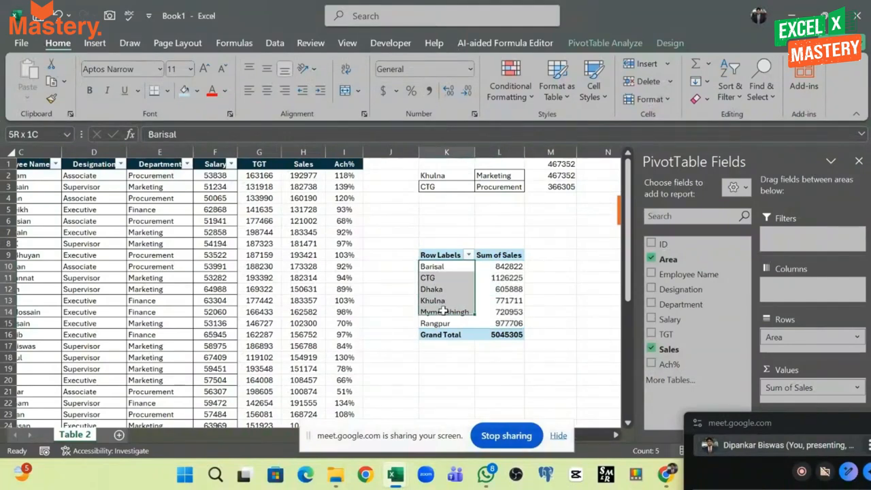
pyautogui.moveTo(509, 267); pyautogui.dragTo(508, 327)
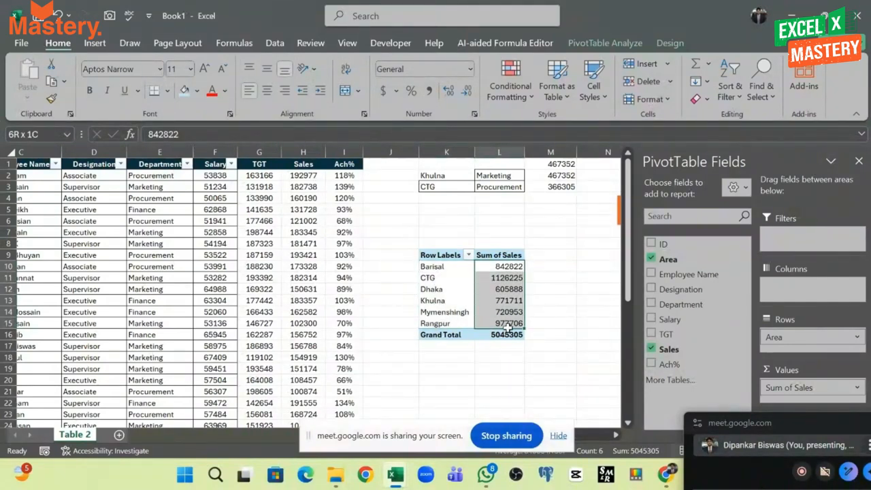
pyautogui.click(444, 269)
pyautogui.click(506, 279)
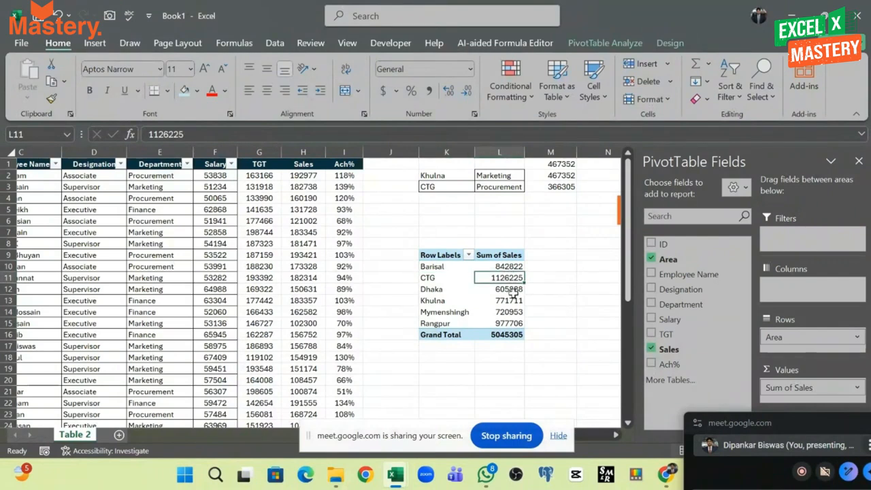
pyautogui.click(521, 271)
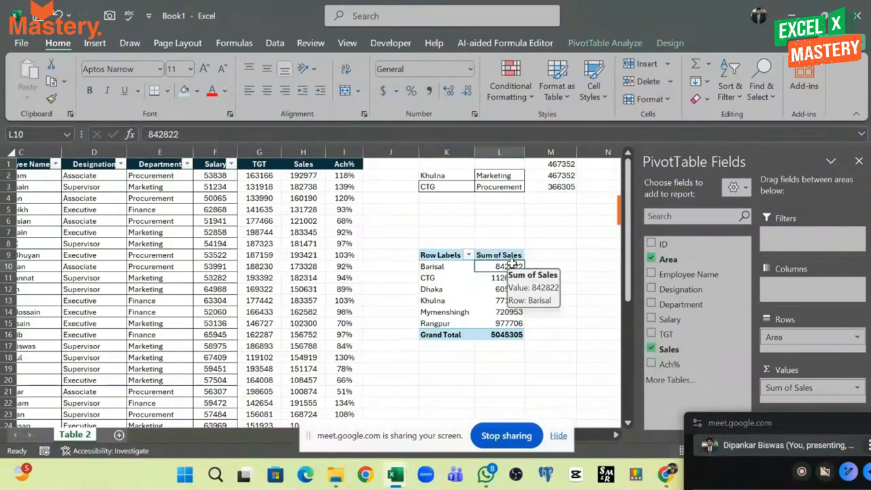
pyautogui.moveTo(443, 267); pyautogui.dragTo(495, 268)
pyautogui.click(495, 267)
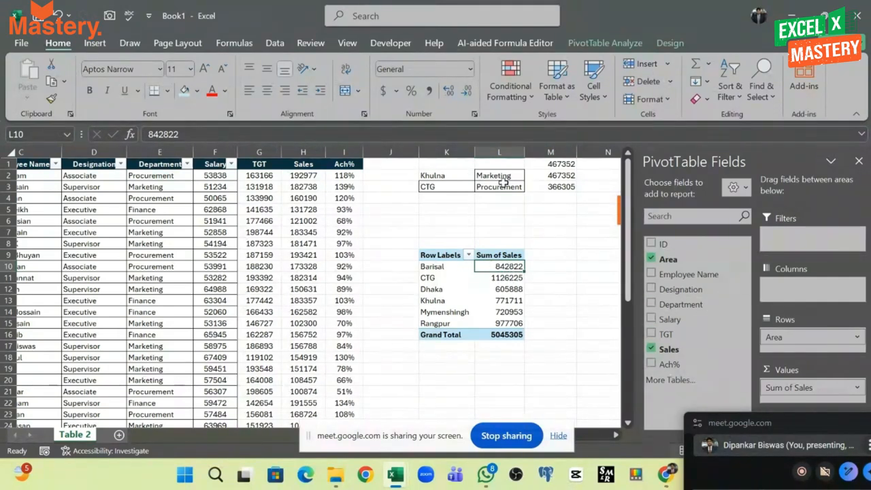
pyautogui.moveTo(501, 176); pyautogui.dragTo(501, 188)
pyautogui.click(562, 176)
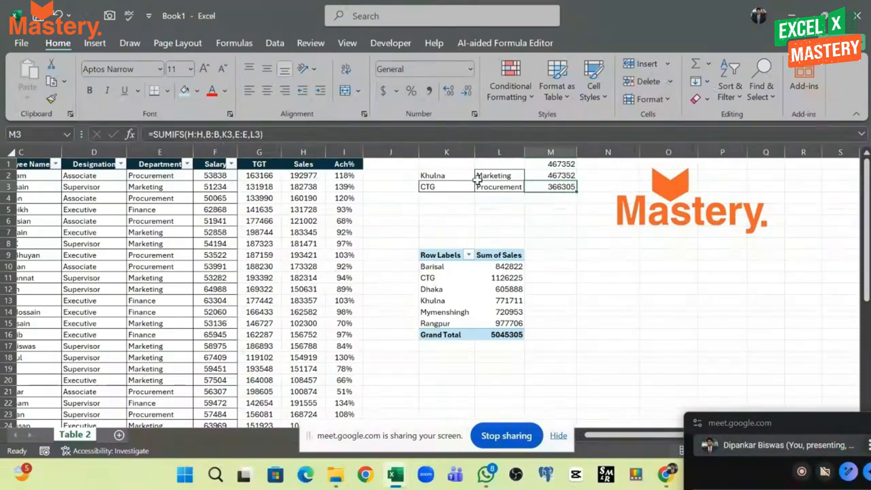
# Try the Department field as a second row level under Area, and remove it from the PivotTable
pyautogui.click(505, 266)
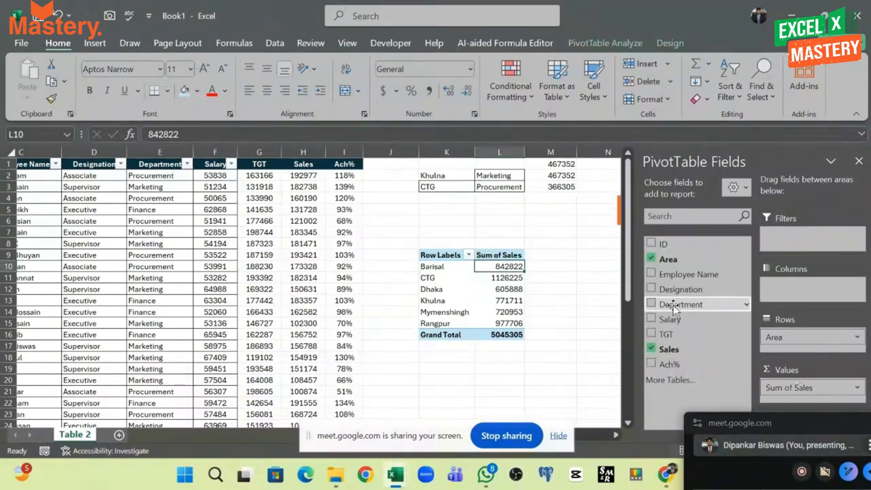
pyautogui.click(652, 305)
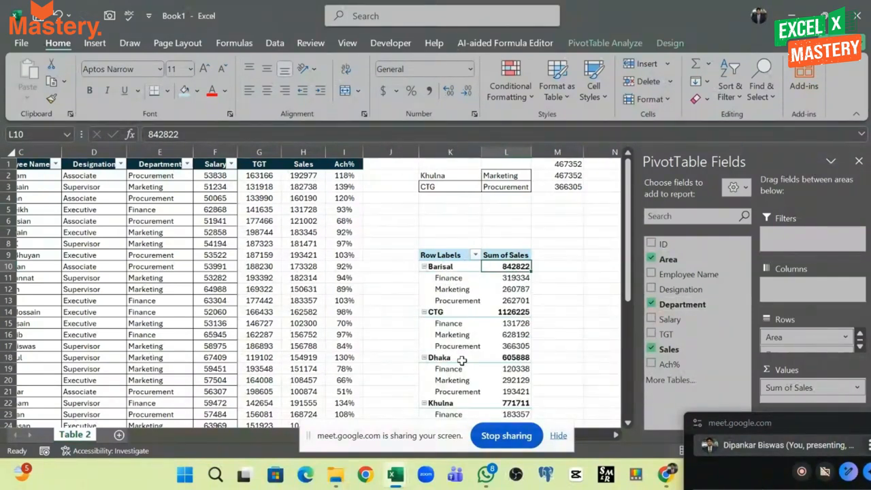
pyautogui.moveTo(450, 278); pyautogui.dragTo(528, 300)
pyautogui.click(508, 290)
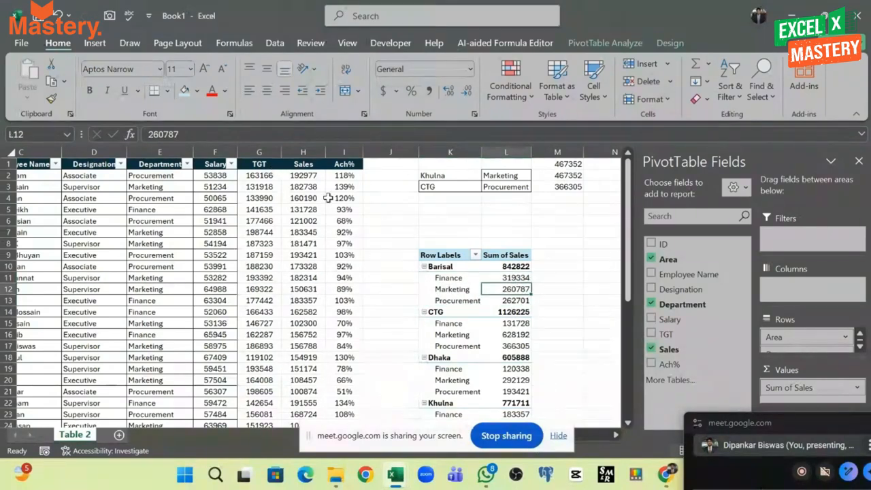
pyautogui.click(653, 304)
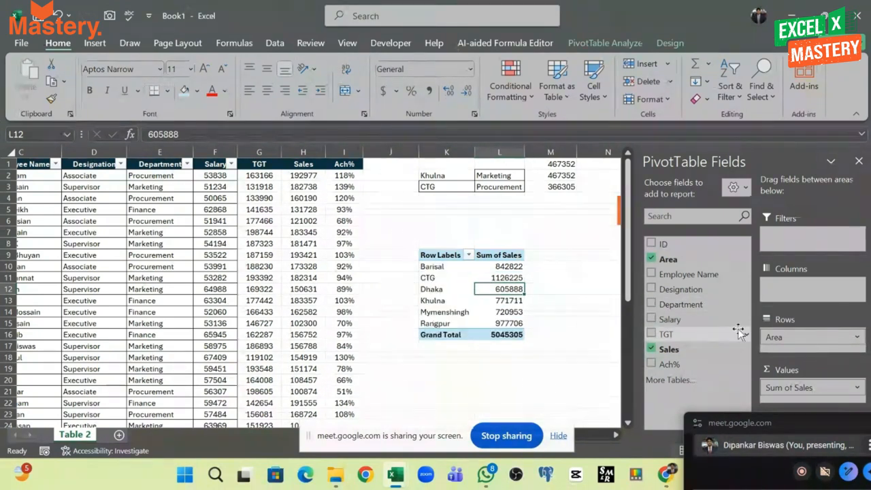
# Add the Department field to the PivotTable columns, keeping Area as rows and Sum of Sales as values
pyautogui.moveTo(687, 306); pyautogui.dragTo(786, 290)
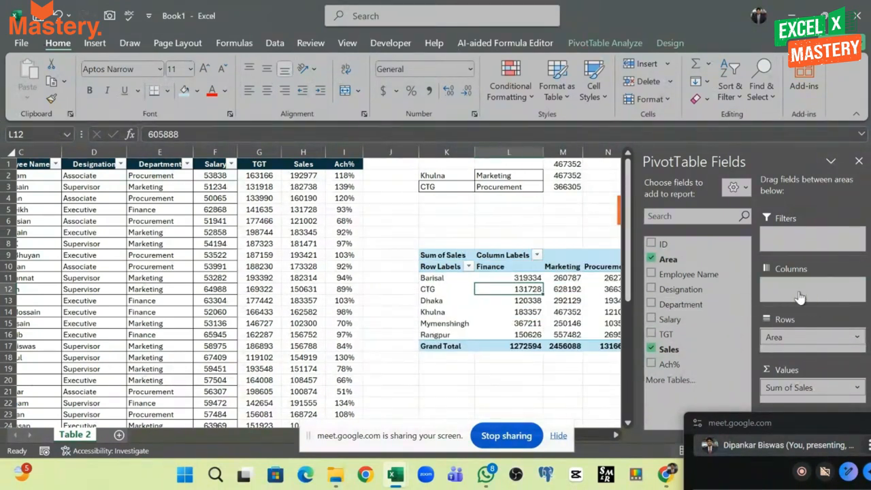
pyautogui.click(615, 435)
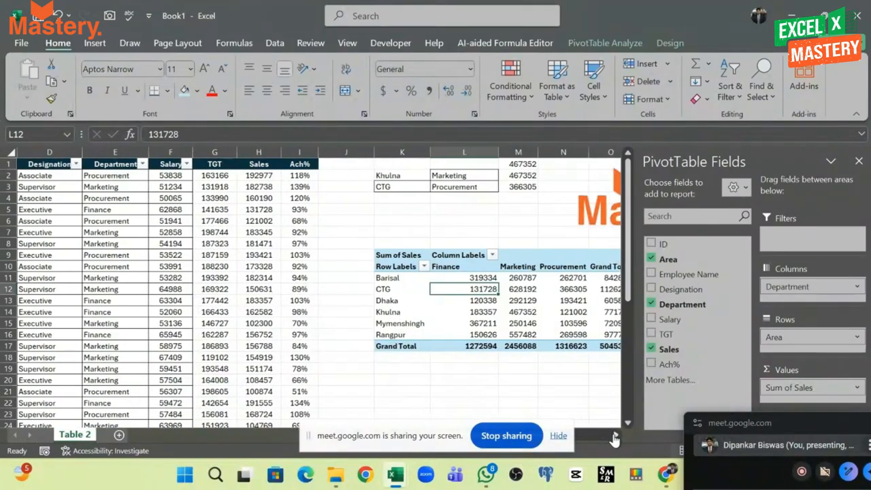
pyautogui.click(616, 435)
pyautogui.click(616, 435)
pyautogui.click(261, 279)
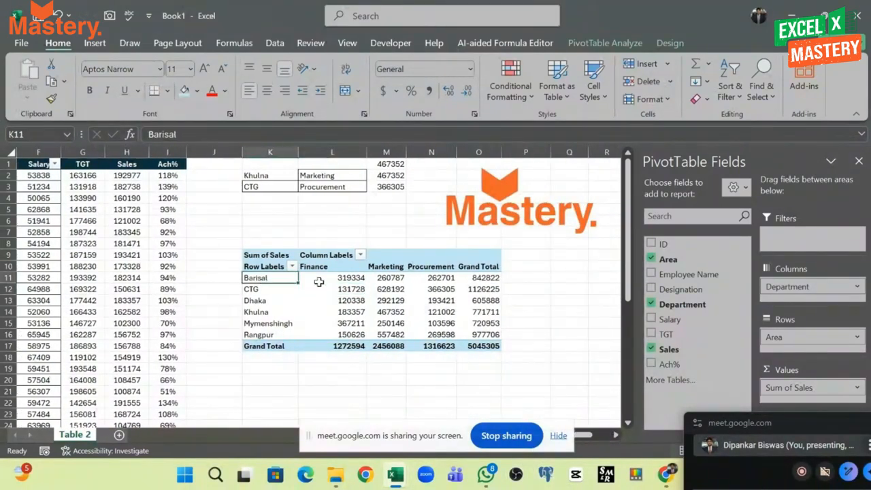
# Examine the Barisal sales per department and the Grand Total column in the PivotTable
pyautogui.click(352, 280)
pyautogui.click(388, 278)
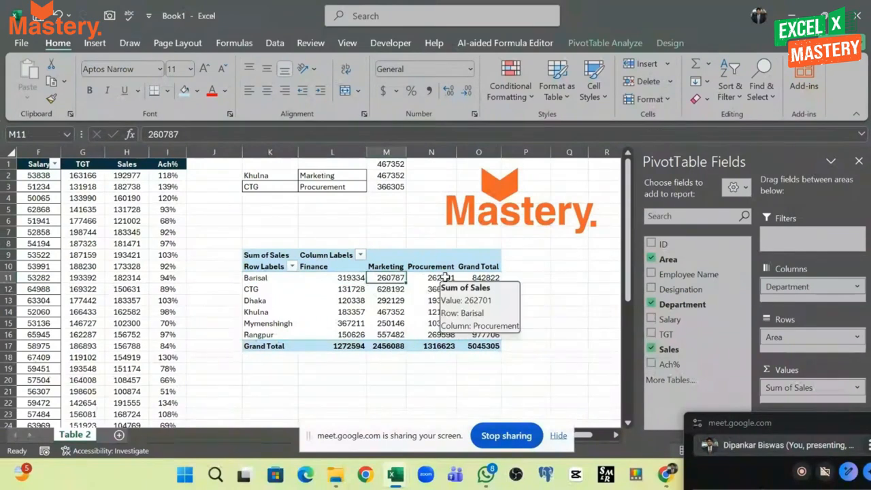
pyautogui.click(444, 279)
pyautogui.moveTo(480, 277); pyautogui.dragTo(475, 344)
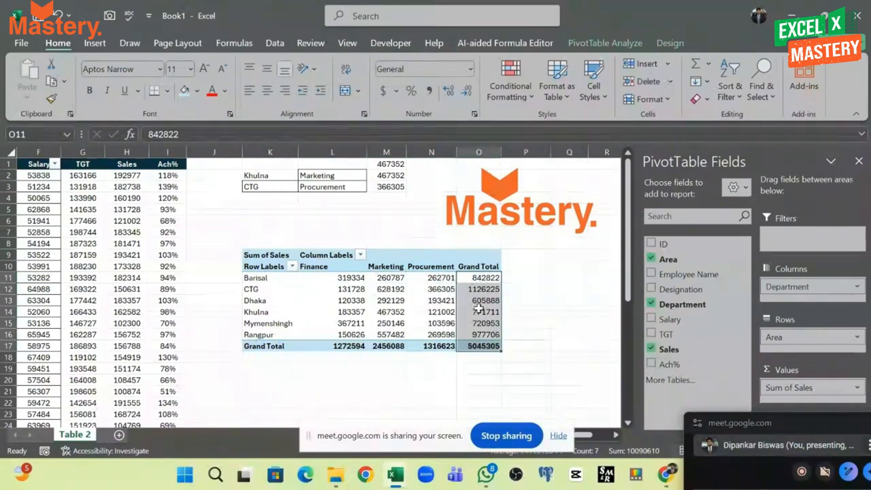
pyautogui.scroll(-1, 473, 308)
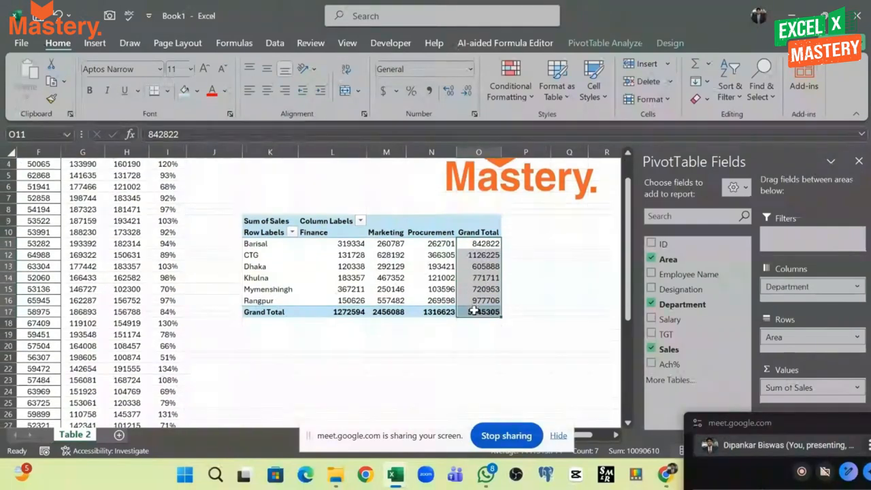
# Copy the whole area-by-department PivotTable and paste a duplicate below it starting at cell K19
pyautogui.click(261, 234)
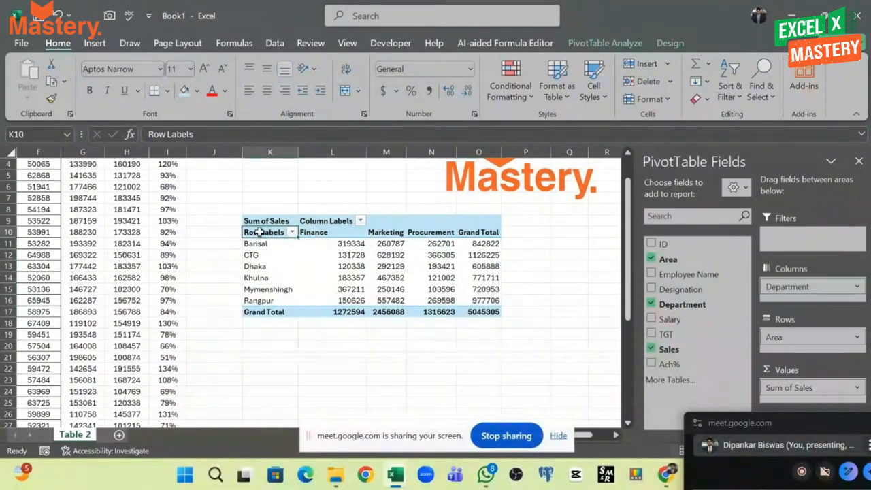
pyautogui.click(251, 222)
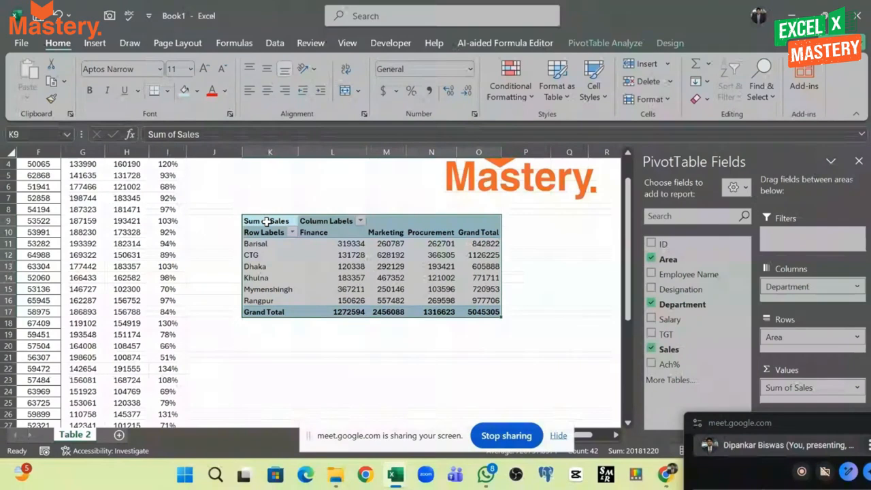
pyautogui.hotkey('ctrl', 'c')
pyautogui.click(266, 334)
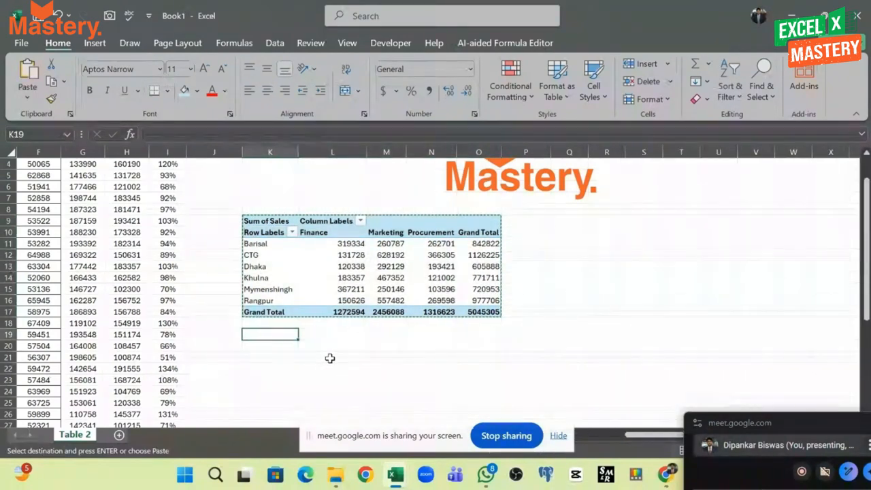
pyautogui.hotkey('ctrl', 'v')
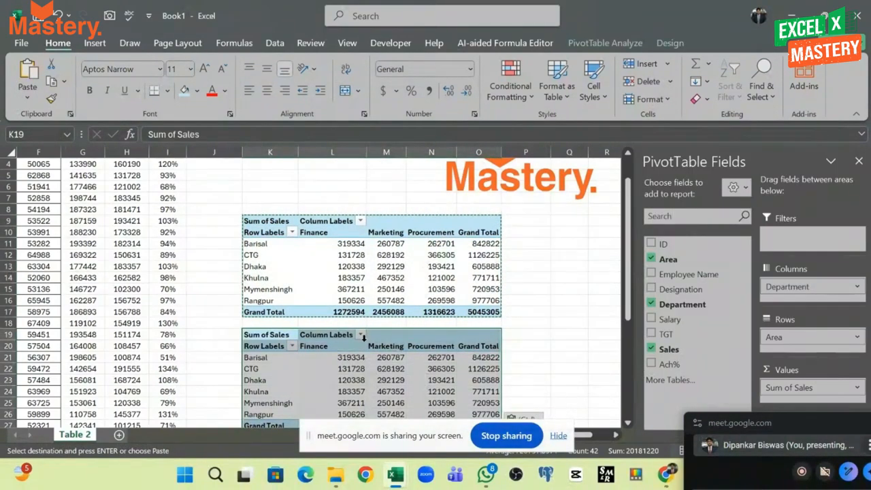
# Move the Department field from columns to rows beneath Area in the duplicated PivotTable
pyautogui.scroll(-1, 623, 424)
pyautogui.moveTo(802, 289); pyautogui.dragTo(774, 347)
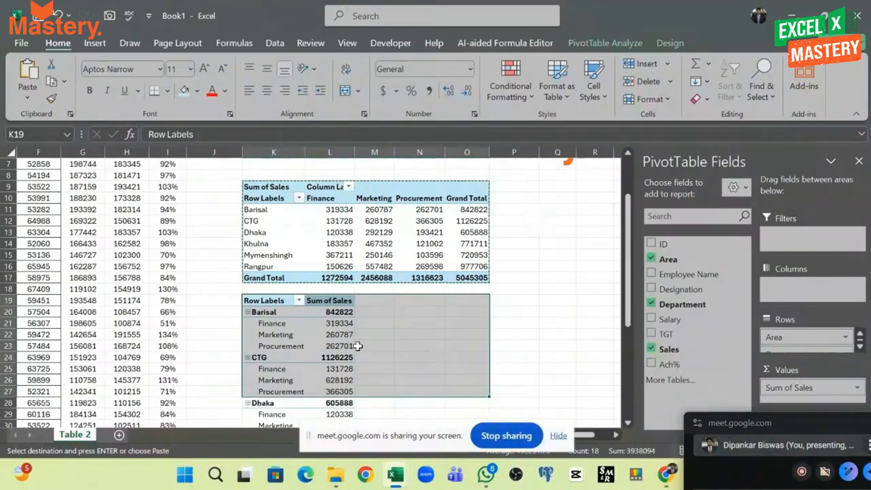
pyautogui.scroll(-5, 357, 346)
pyautogui.scroll(5, 333, 334)
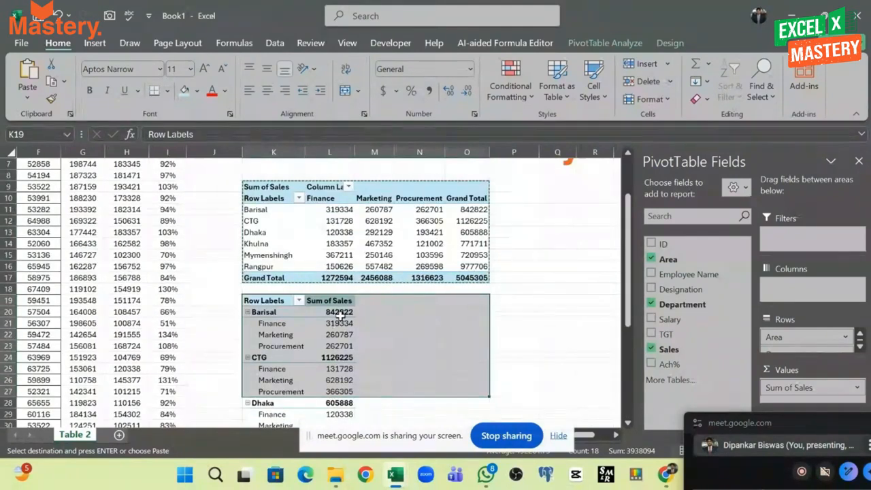
pyautogui.click(339, 323)
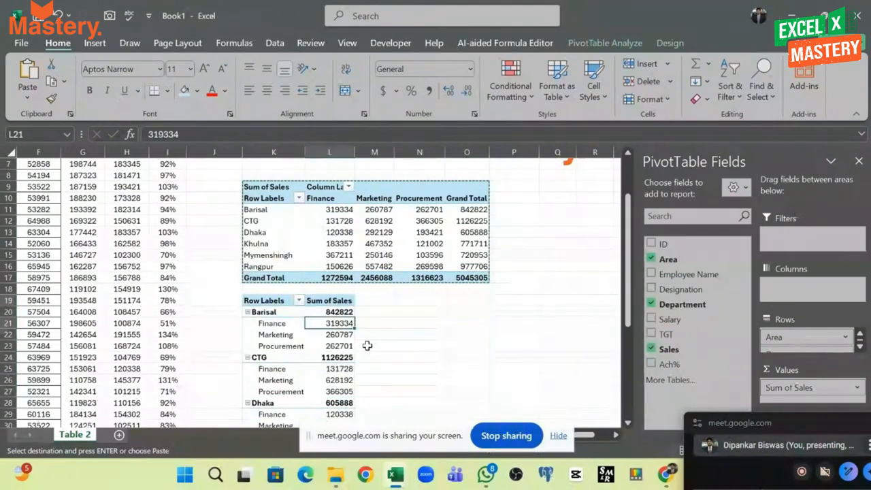
# Set the duplicated PivotTable's report layout to Tabular Form
pyautogui.click(661, 44)
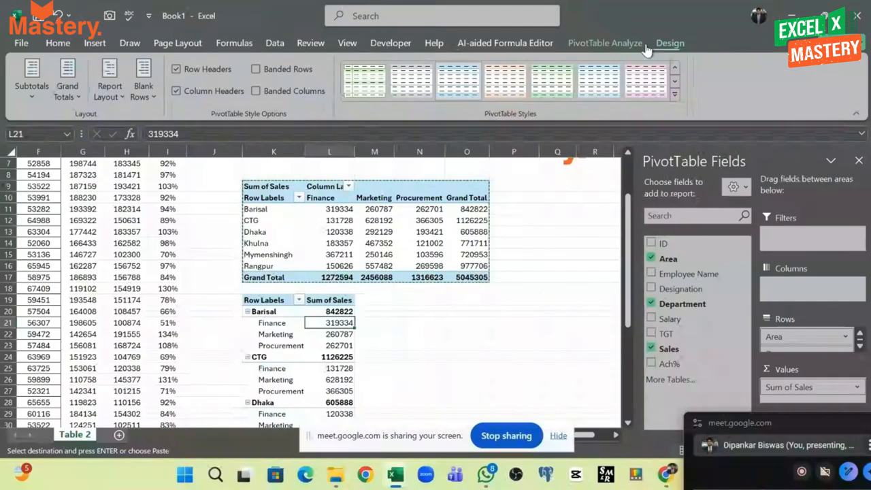
pyautogui.click(109, 81)
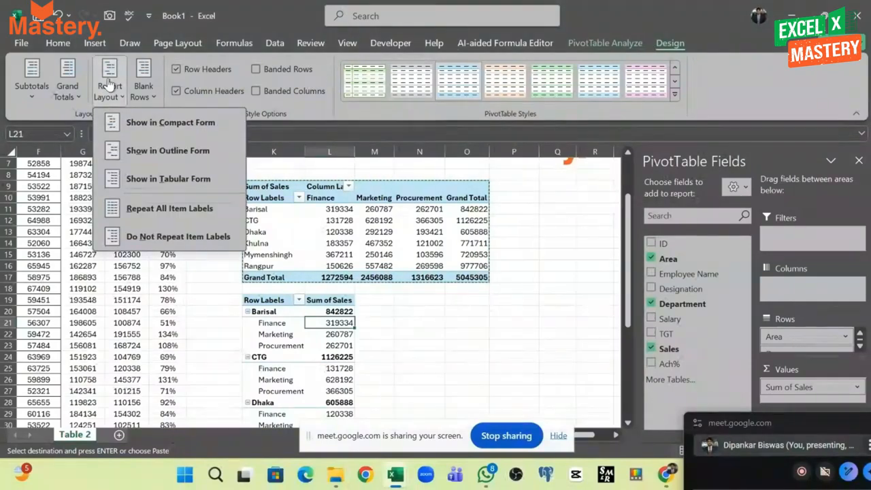
pyautogui.click(171, 179)
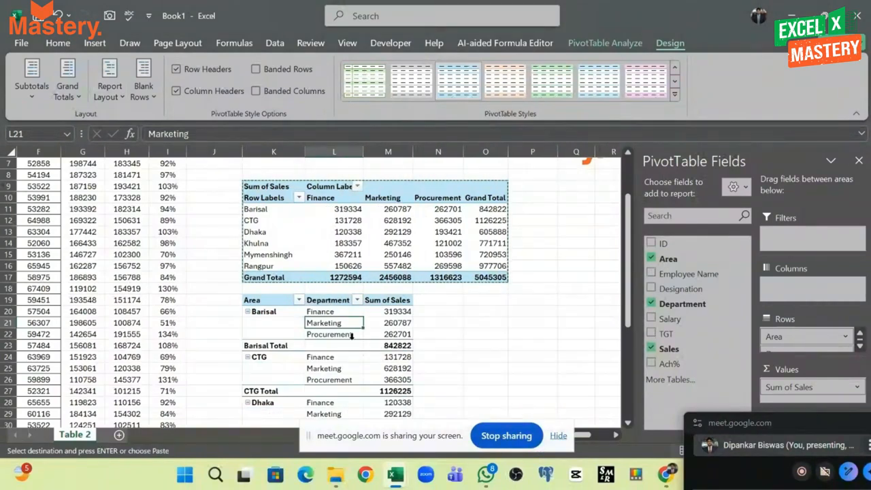
pyautogui.scroll(-6, 352, 336)
pyautogui.scroll(5, 337, 322)
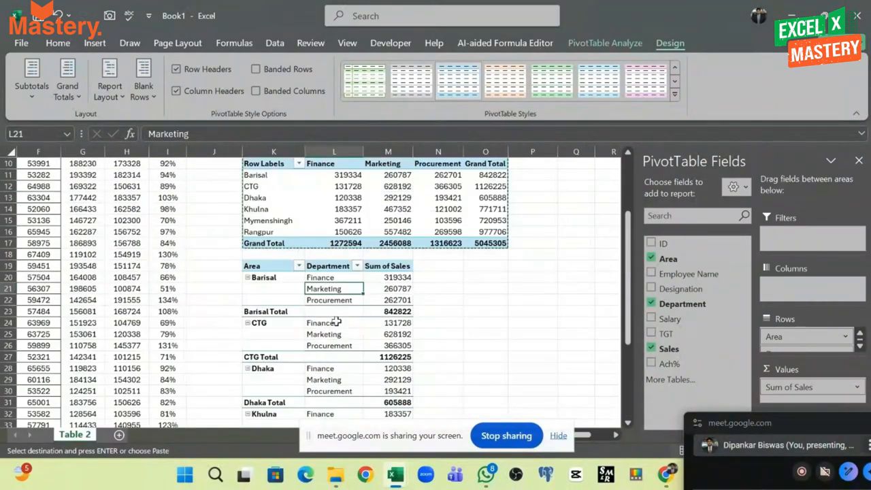
# Turn off the area subtotals in the duplicated PivotTable with Do Not Show Subtotals
pyautogui.click(331, 277)
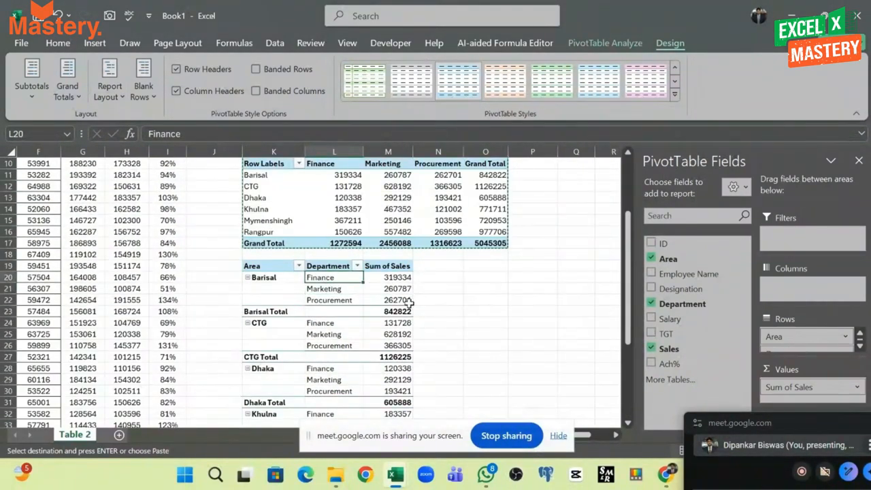
pyautogui.click(27, 96)
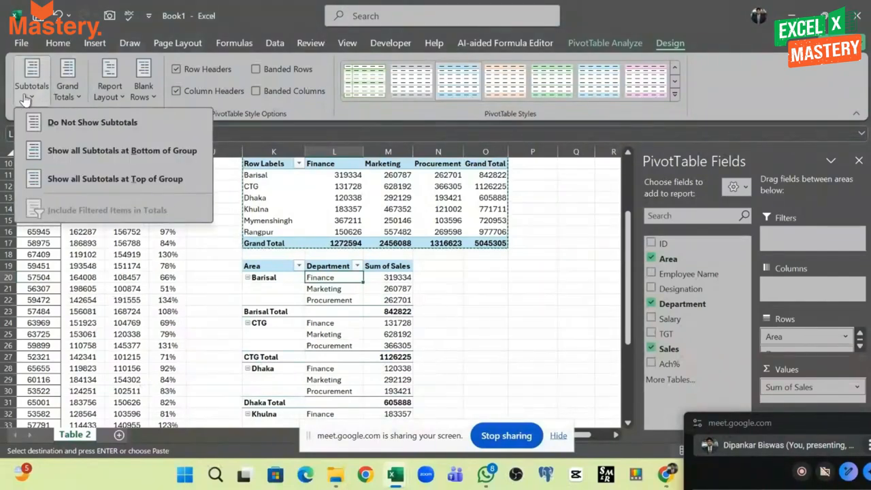
pyautogui.click(56, 123)
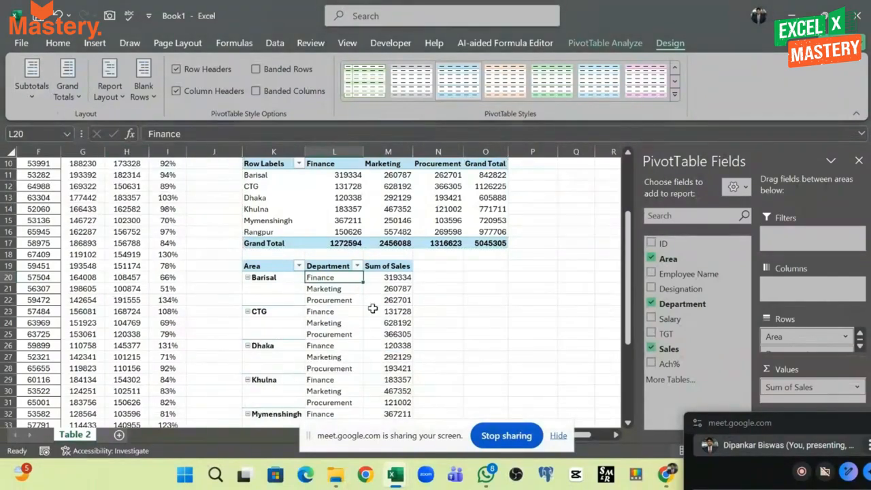
# Fill the blank Area cells in the tabular PivotTable by repeating all item labels
pyautogui.moveTo(272, 288); pyautogui.dragTo(271, 300)
pyautogui.click(109, 86)
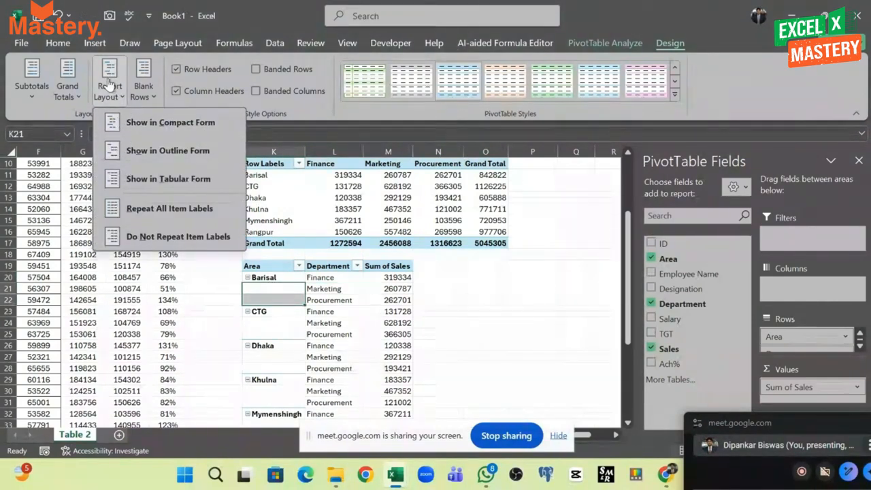
pyautogui.click(162, 217)
# Review the tabular PivotTable from its headers to the Grand Total, including the three Barisal department rows
pyautogui.moveTo(381, 289); pyautogui.dragTo(371, 300)
pyautogui.scroll(-3, 370, 317)
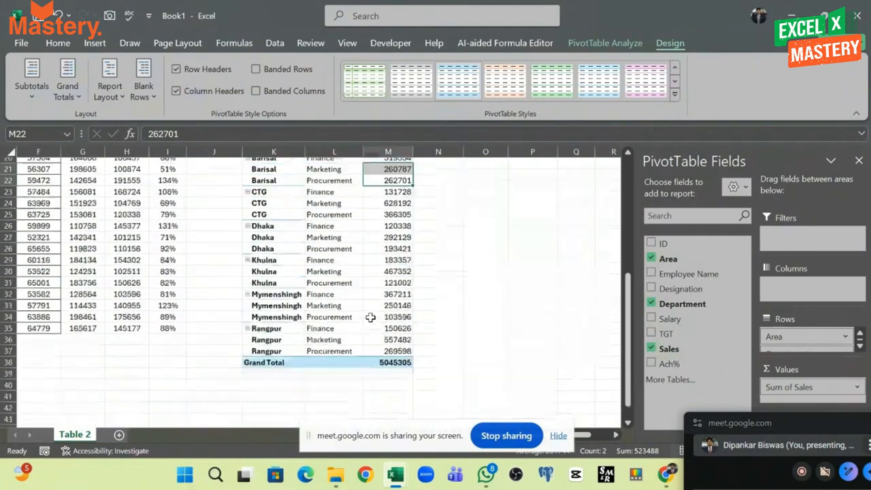
pyautogui.scroll(-2, 370, 317)
pyautogui.scroll(3, 368, 320)
pyautogui.scroll(1, 366, 337)
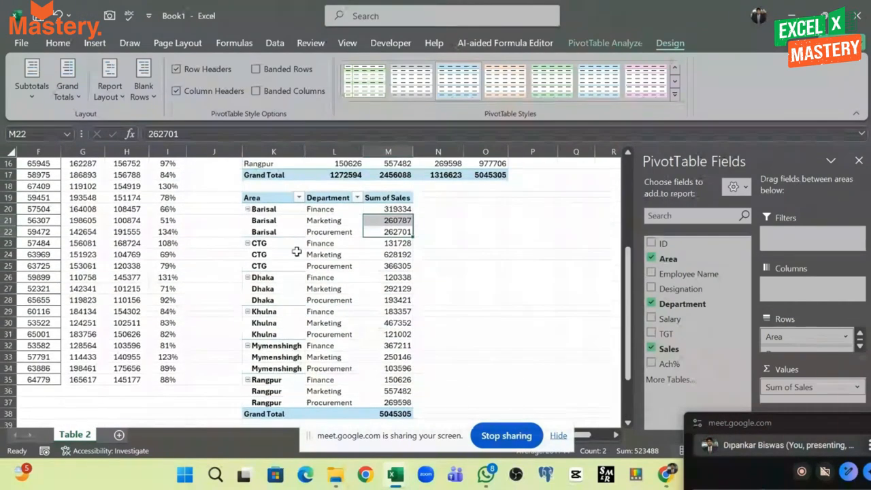
pyautogui.click(259, 209)
pyautogui.moveTo(256, 198); pyautogui.dragTo(368, 414)
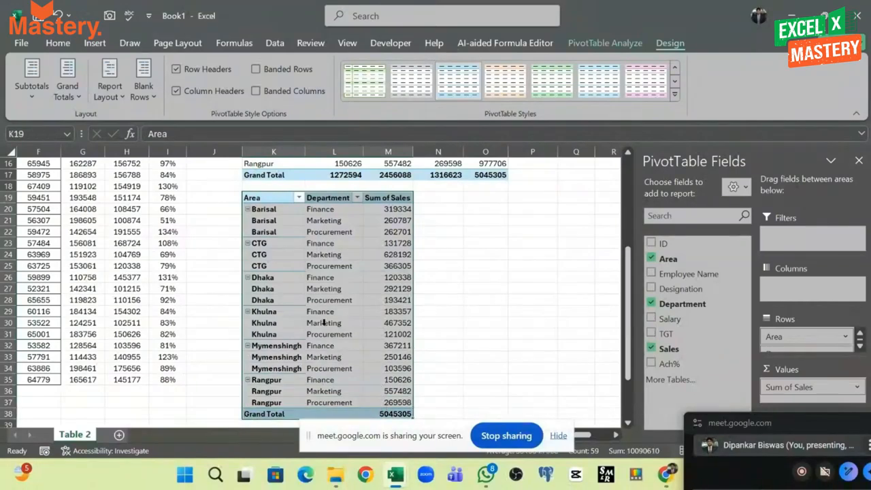
pyautogui.moveTo(272, 211); pyautogui.dragTo(397, 233)
pyautogui.scroll(4, 329, 211)
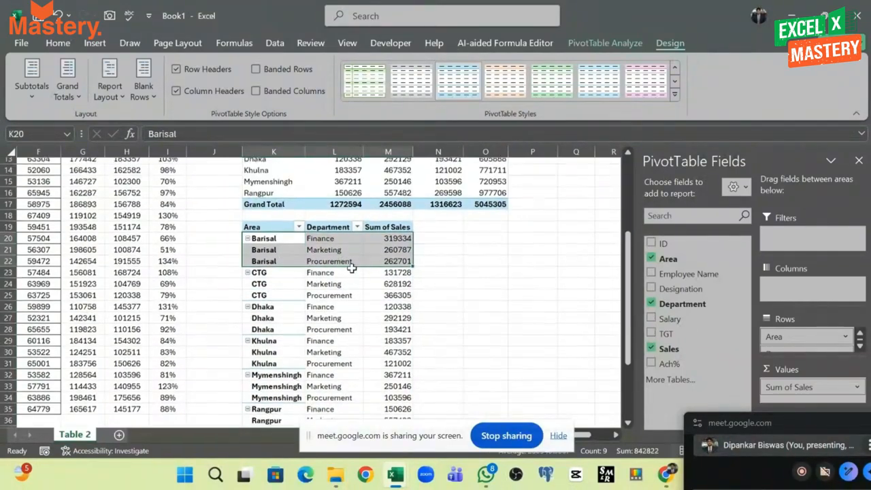
# Compare the Barisal row of the cross-tab PivotTable, by department and grand total, with the tabular PivotTable below
pyautogui.click(268, 237)
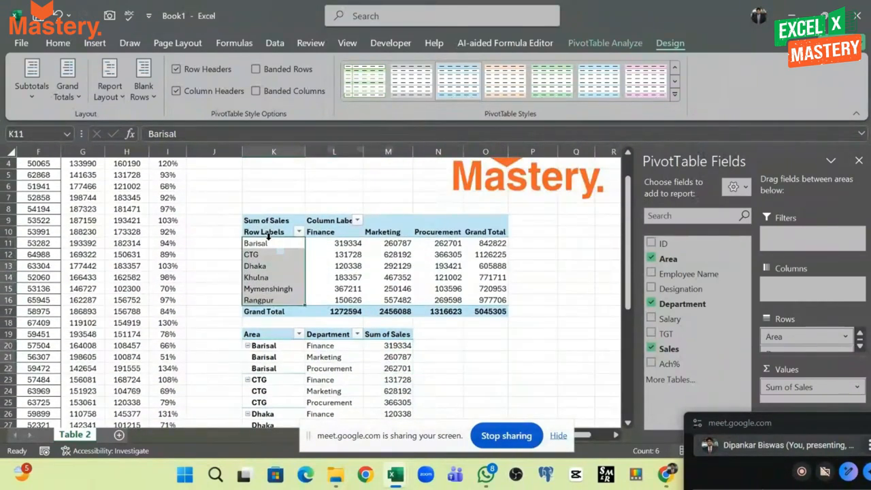
pyautogui.click(344, 243)
pyautogui.click(395, 243)
pyautogui.click(435, 244)
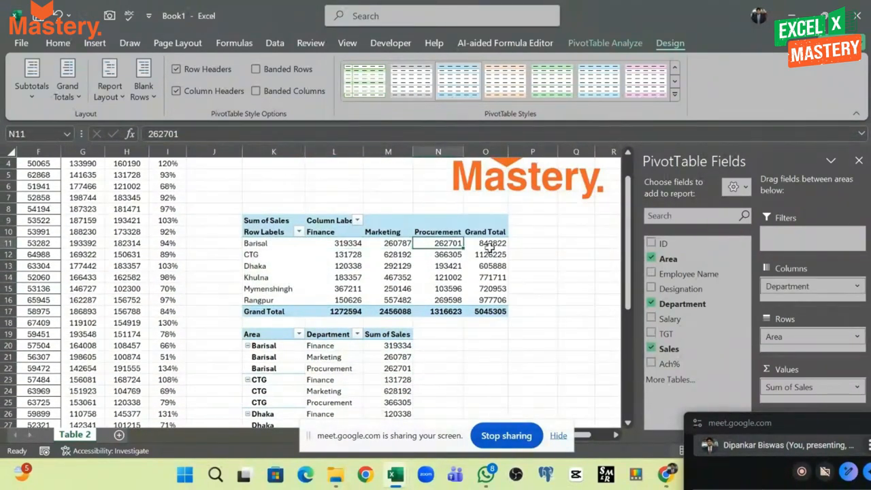
pyautogui.moveTo(487, 244); pyautogui.dragTo(344, 244)
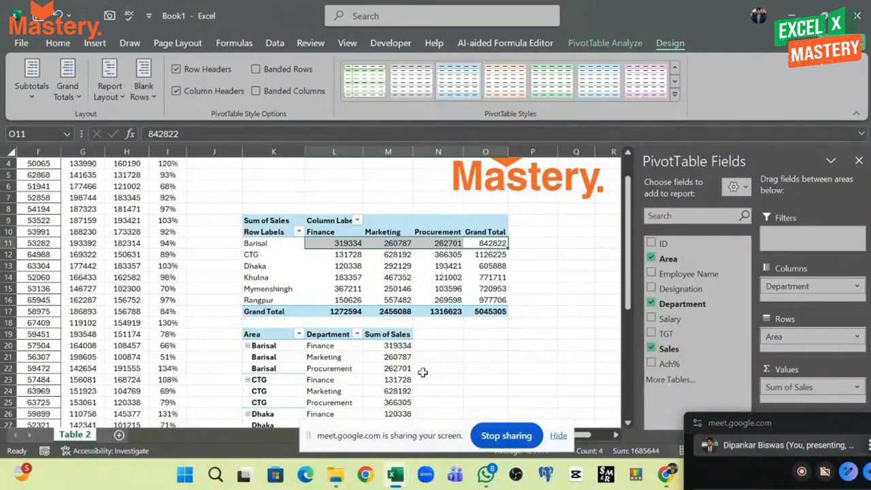
pyautogui.click(363, 266)
pyautogui.moveTo(446, 302)
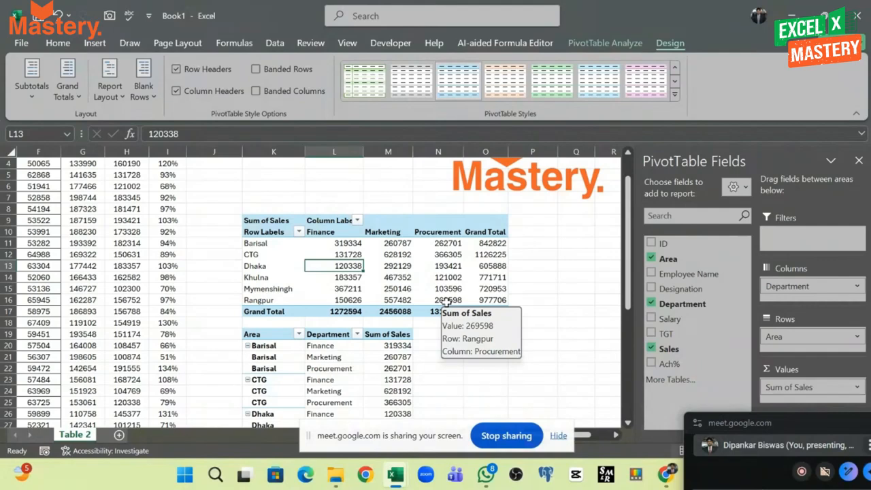
pyautogui.scroll(-2, 446, 302)
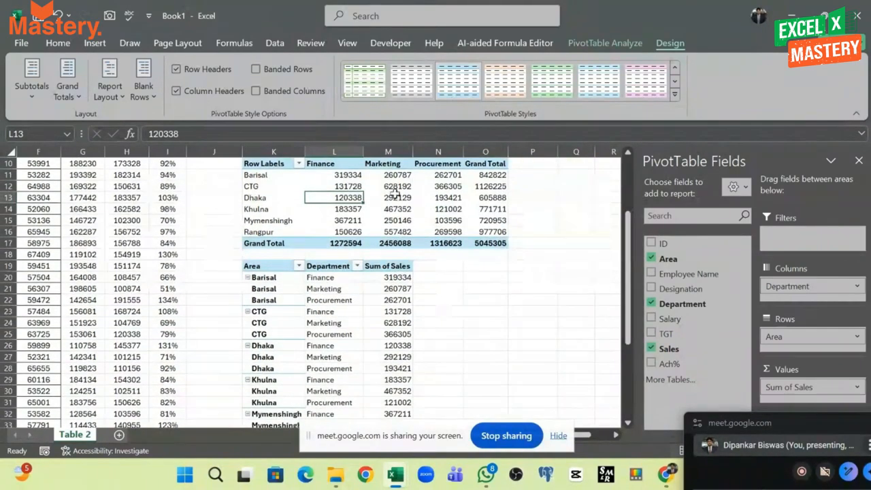
pyautogui.scroll(3, 371, 294)
pyautogui.click(357, 232)
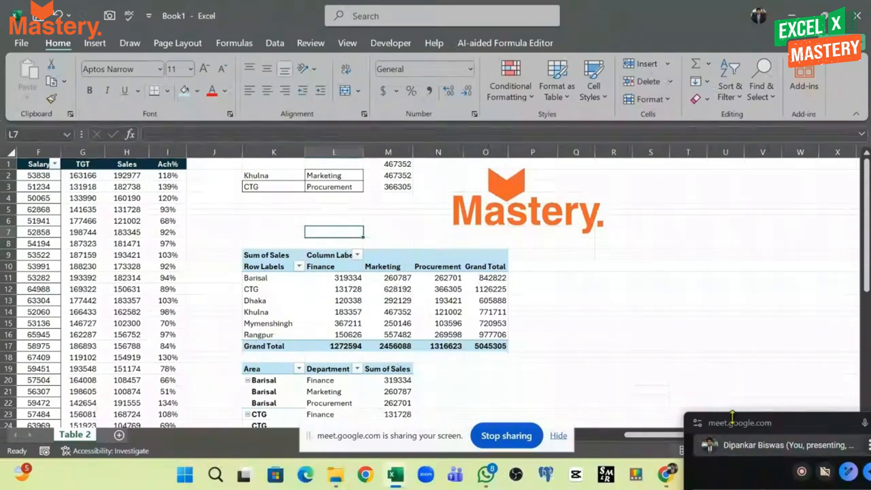
# Bring the floating Google Meet window fully into view beside the PivotTables, with its participants and call controls showing
pyautogui.click(815, 439)
pyautogui.moveTo(817, 157); pyautogui.dragTo(812, 77)
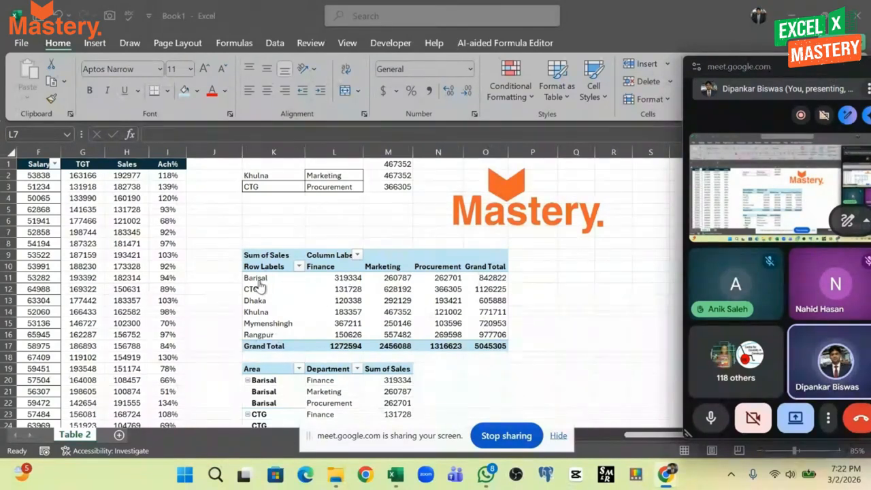
pyautogui.scroll(-4, 383, 334)
pyautogui.scroll(4, 386, 343)
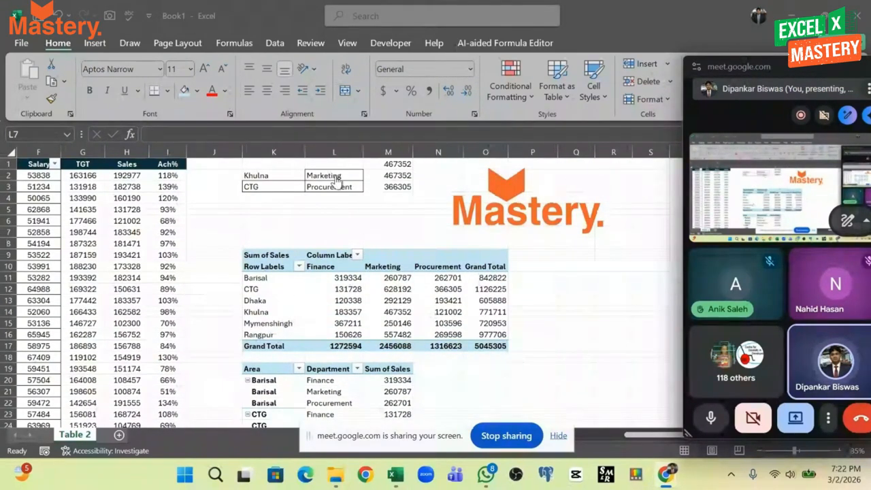
pyautogui.click(267, 175)
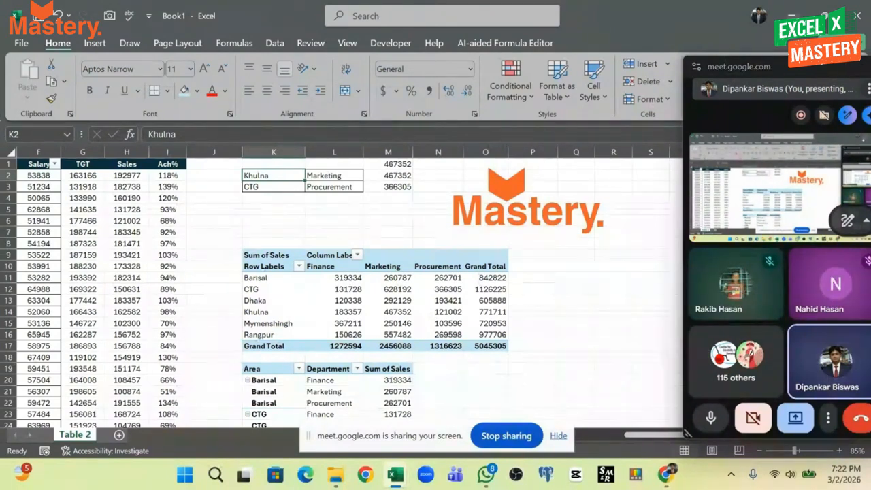
pyautogui.moveTo(810, 73); pyautogui.dragTo(780, 68)
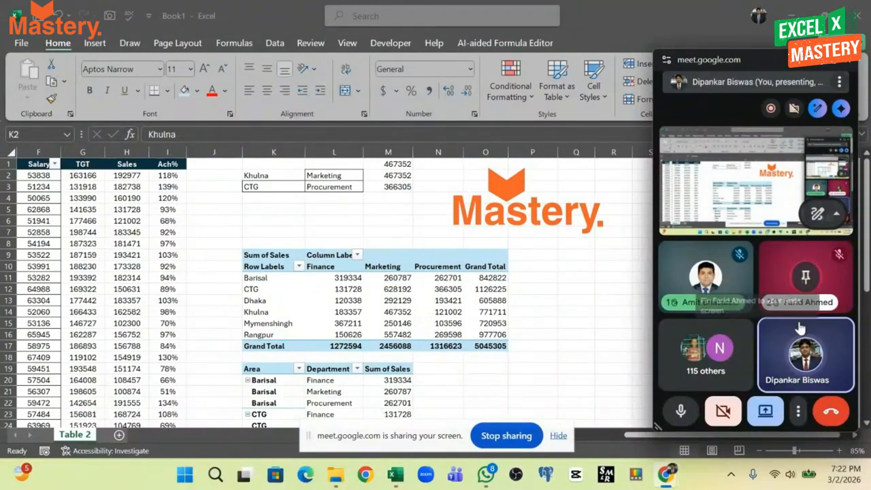
# Allow contributors to turn on their microphones in the Google Meet host controls, then close the controls
pyautogui.click(832, 68)
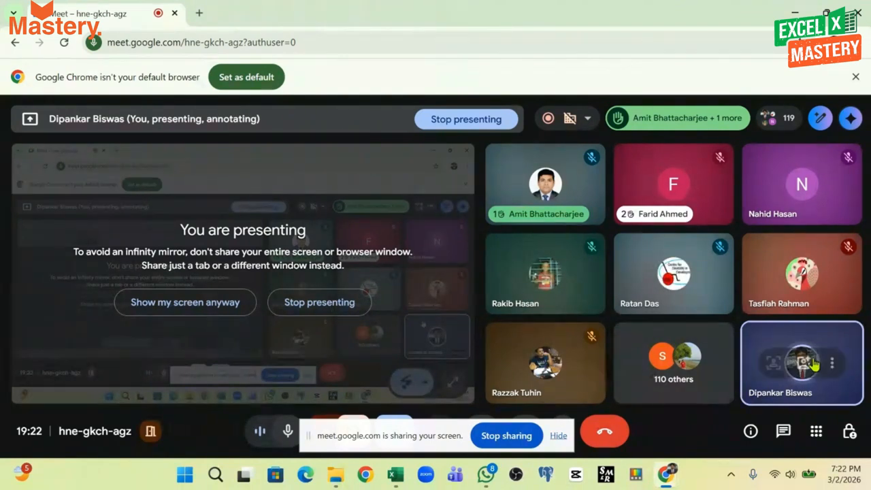
pyautogui.click(849, 431)
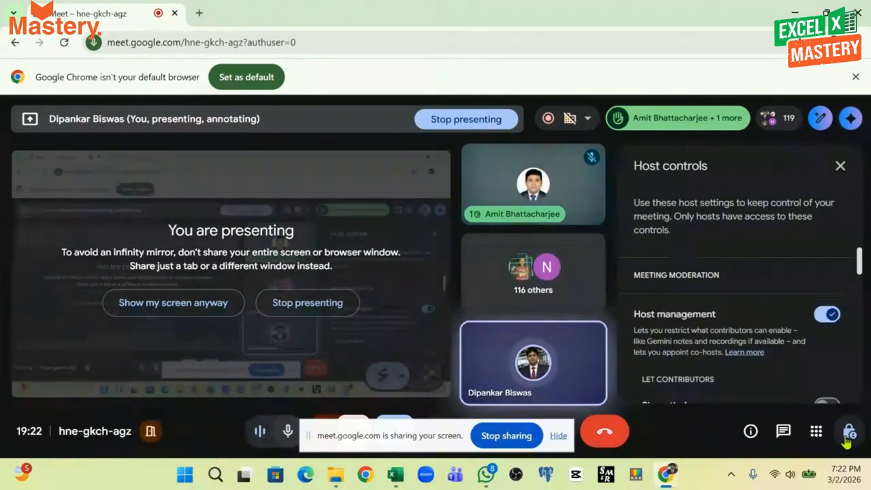
pyautogui.scroll(-3, 761, 334)
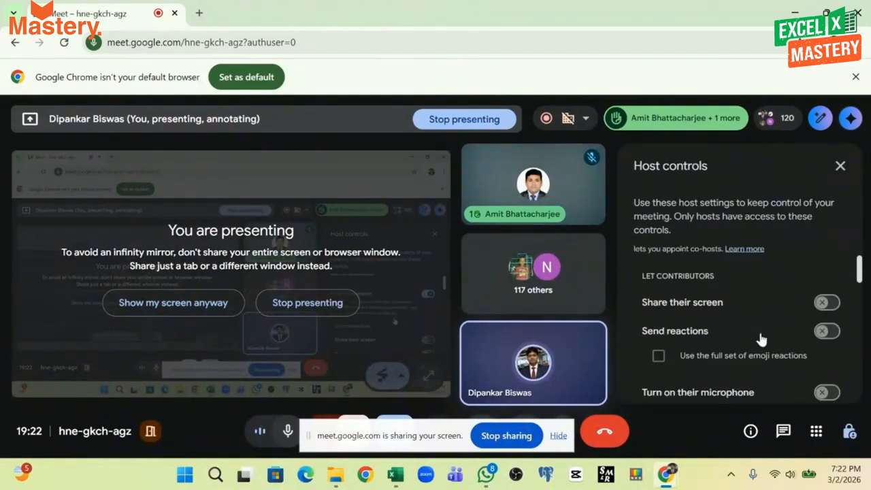
pyautogui.scroll(-1, 761, 339)
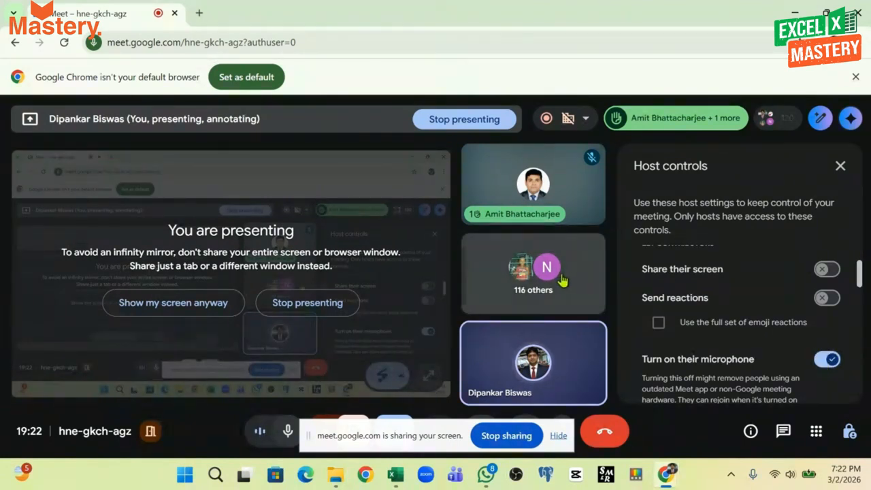
pyautogui.click(841, 166)
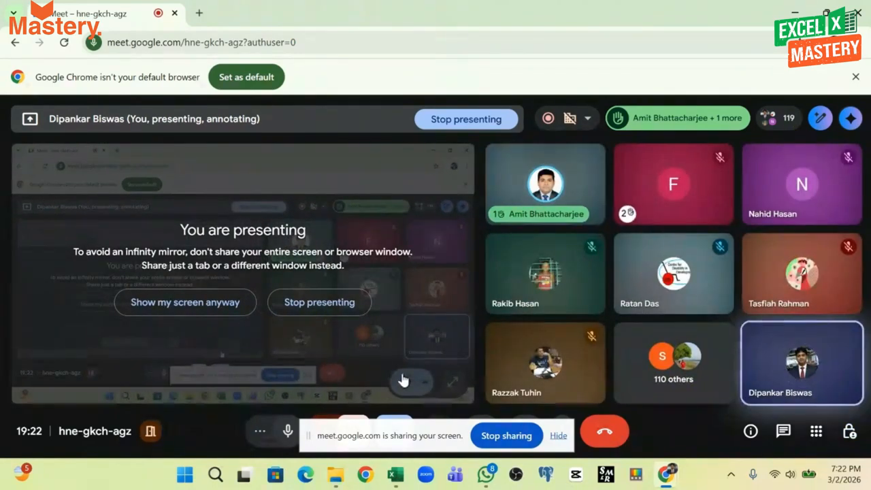
# Return to the Book1 workbook in Excel and look over the tabular PivotTable, the cross-tab PivotTable and the source table
pyautogui.moveTo(393, 476)
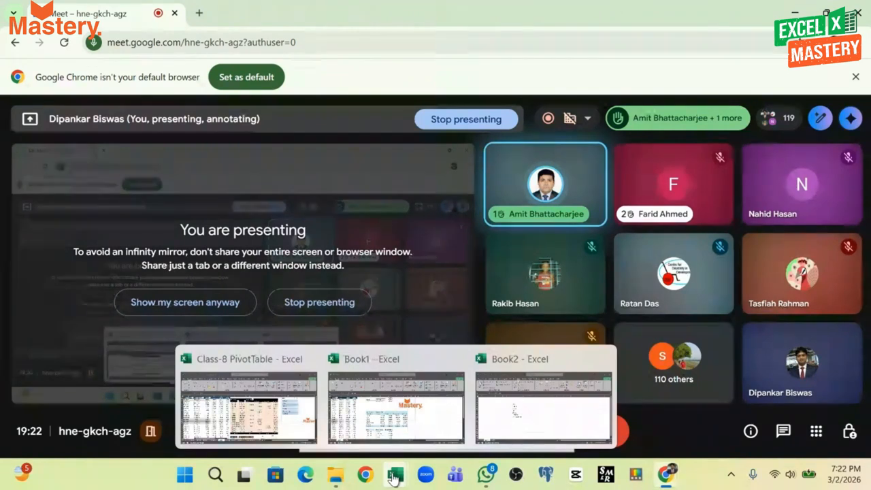
pyautogui.click(395, 408)
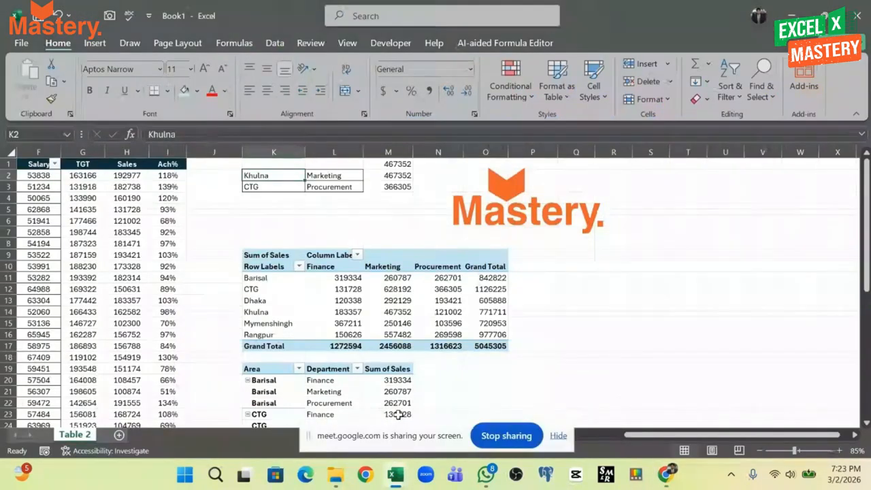
pyautogui.click(664, 303)
pyautogui.scroll(-4, 289, 304)
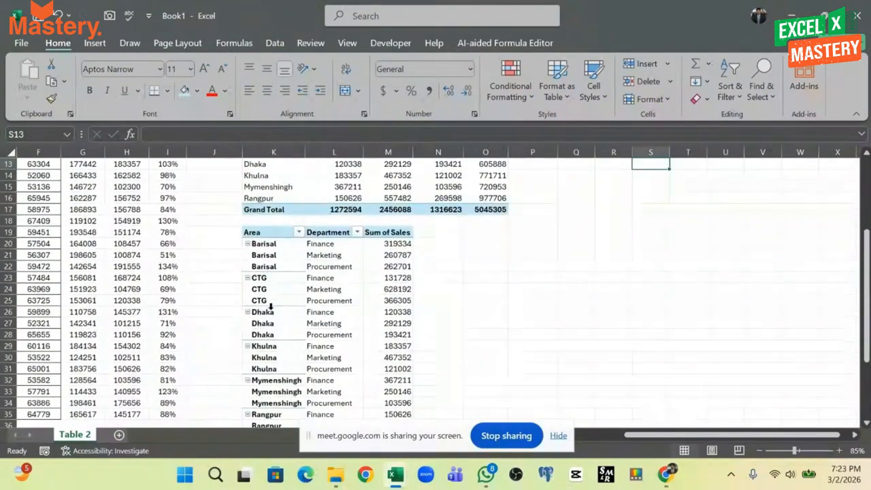
pyautogui.scroll(3, 279, 305)
pyautogui.scroll(1, 270, 306)
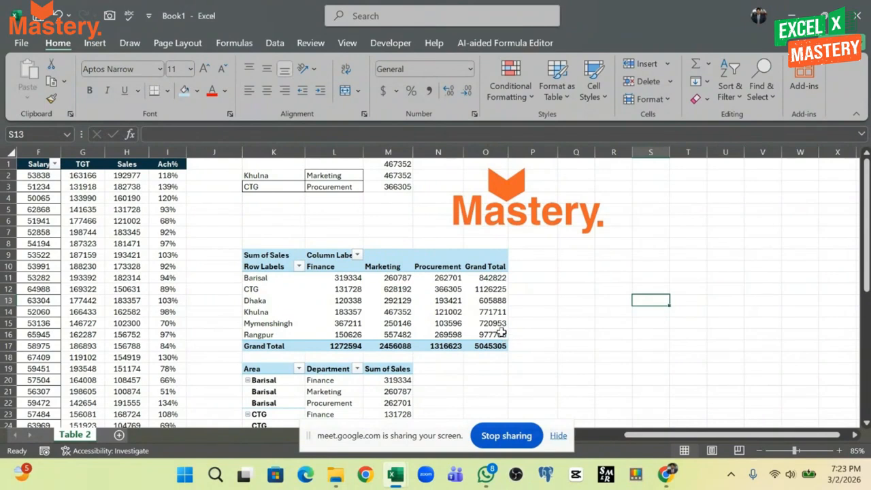
pyautogui.moveTo(348, 233); pyautogui.dragTo(8, 239)
pyautogui.click(654, 301)
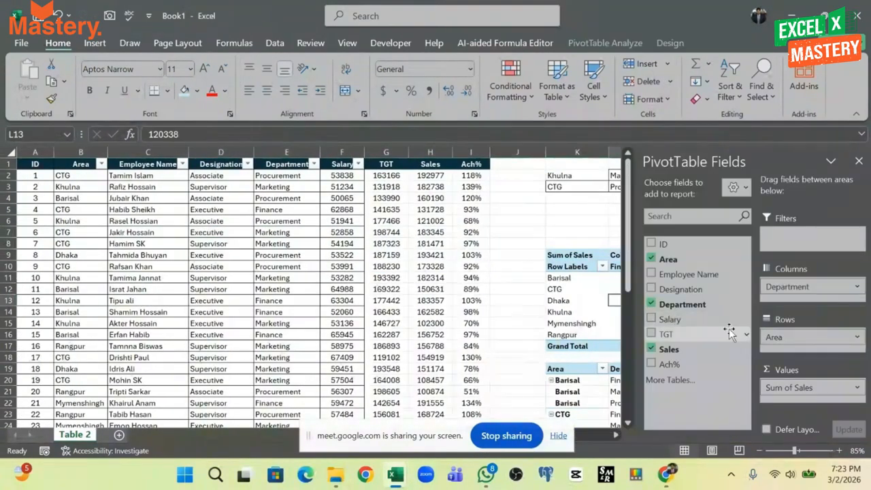
pyautogui.click(518, 335)
pyautogui.moveTo(610, 441)
pyautogui.mouseDown()
pyautogui.moveTo(623, 441)
pyautogui.moveTo(609, 441)
pyautogui.mouseUp()
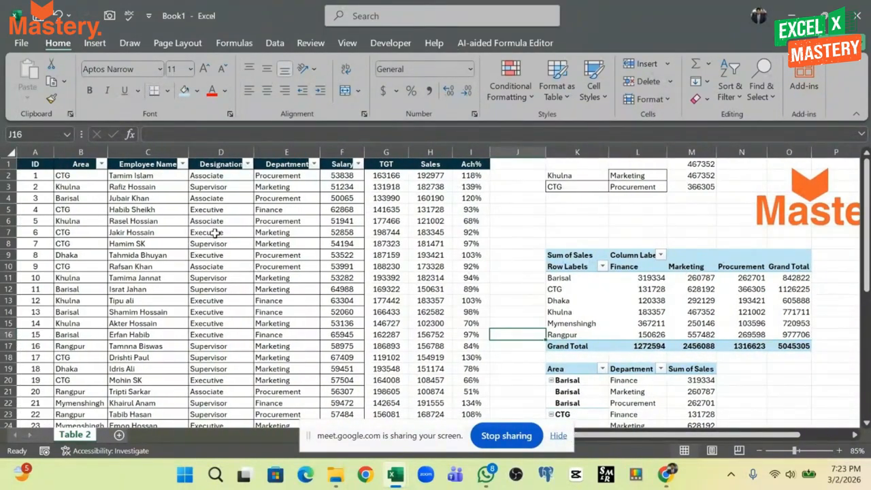
# Enter the heading Area in cell K1, above the Khulna and CTG entries, in the source table's dark header style
pyautogui.press('Up')
pyautogui.press('Up')
pyautogui.press('Up')
pyautogui.press('Up')
pyautogui.press('Up')
pyautogui.press('Up')
pyautogui.press('Up')
pyautogui.press('Up')
pyautogui.press('Up')
pyautogui.press('Up')
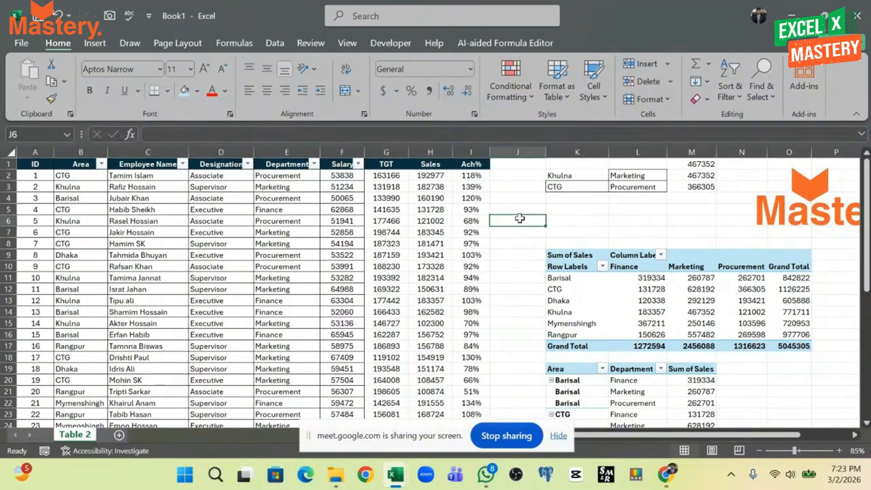
pyautogui.click(519, 166)
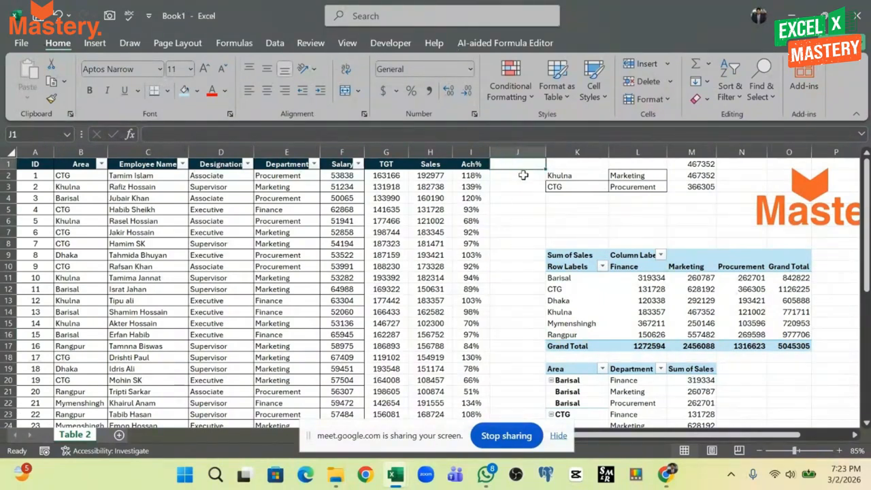
pyautogui.click(559, 165)
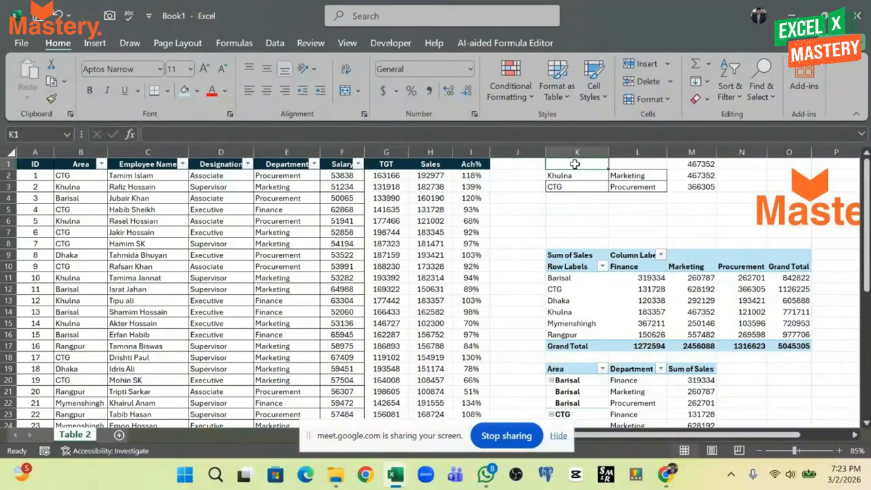
pyautogui.write('Area')
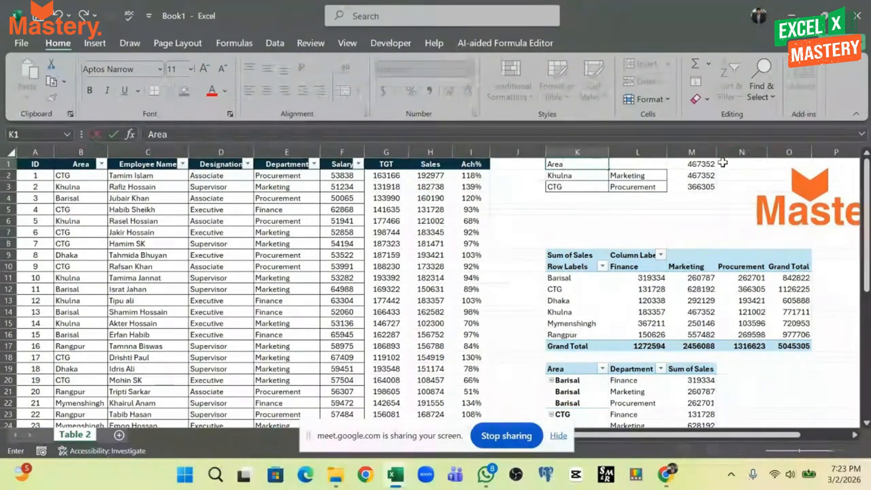
pyautogui.click(594, 219)
pyautogui.click(578, 166)
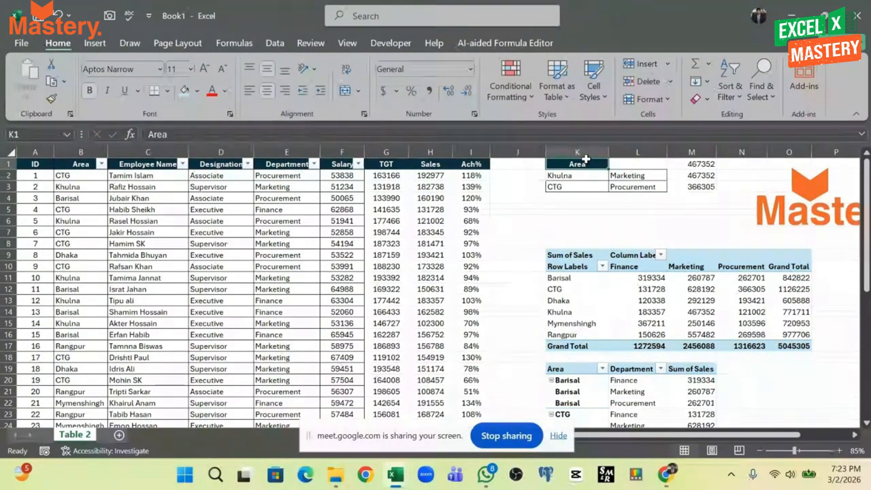
# Remove the fill colour from the Area heading in K1 and set its font colour to black
pyautogui.click(198, 94)
pyautogui.click(215, 241)
pyautogui.click(531, 233)
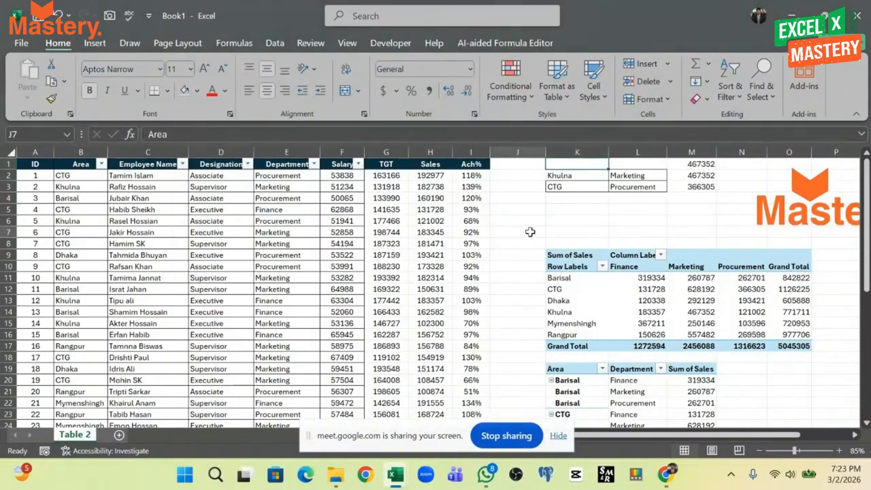
pyautogui.click(577, 164)
pyautogui.click(225, 90)
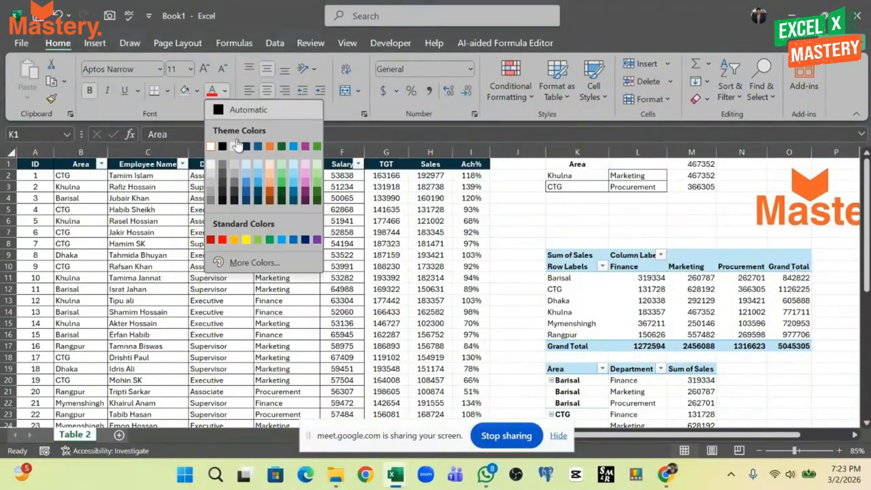
pyautogui.click(222, 146)
pyautogui.click(586, 213)
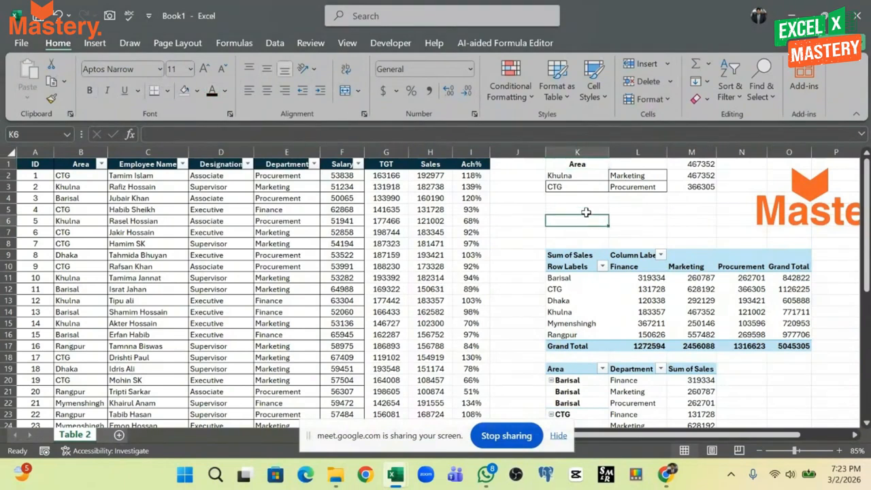
# Copy the formatting of the Sales header in H1 onto the Area heading in K1 with Format Painter
pyautogui.click(578, 164)
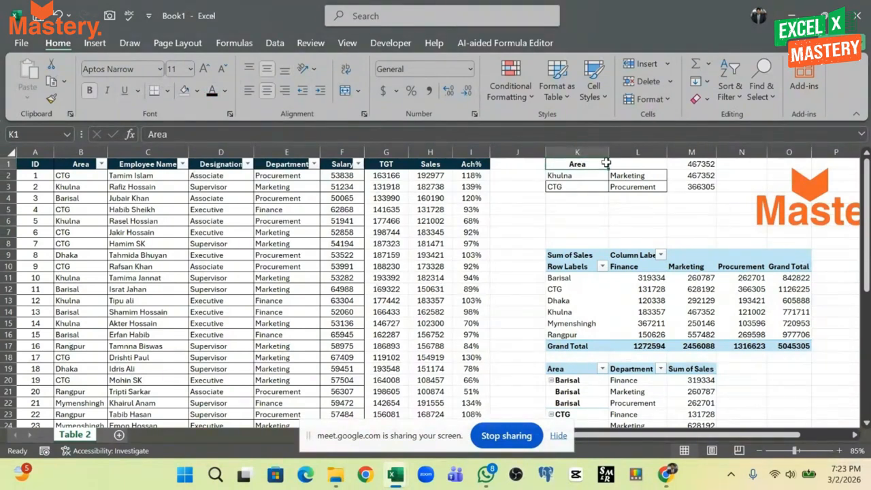
pyautogui.moveTo(428, 167); pyautogui.dragTo(458, 168)
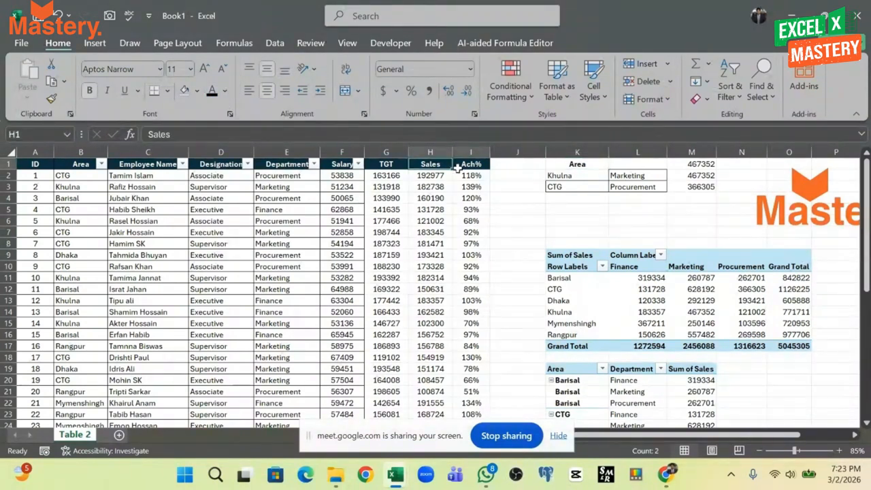
pyautogui.click(578, 164)
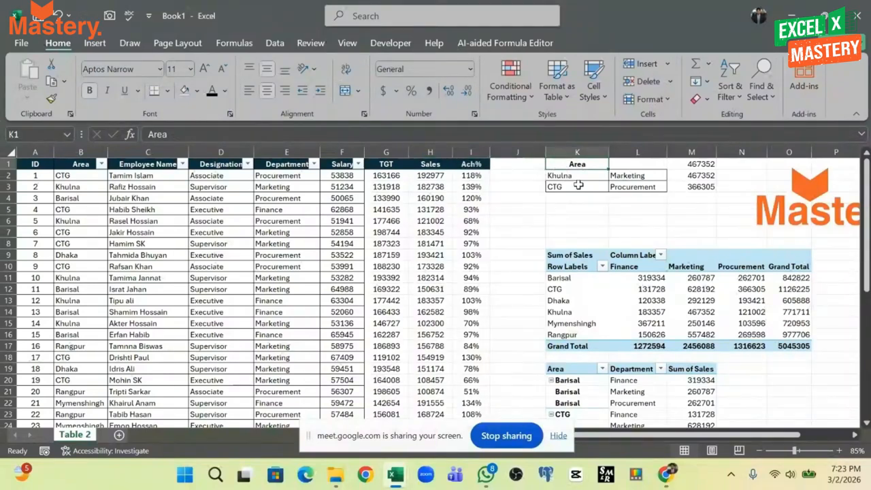
pyautogui.click(428, 166)
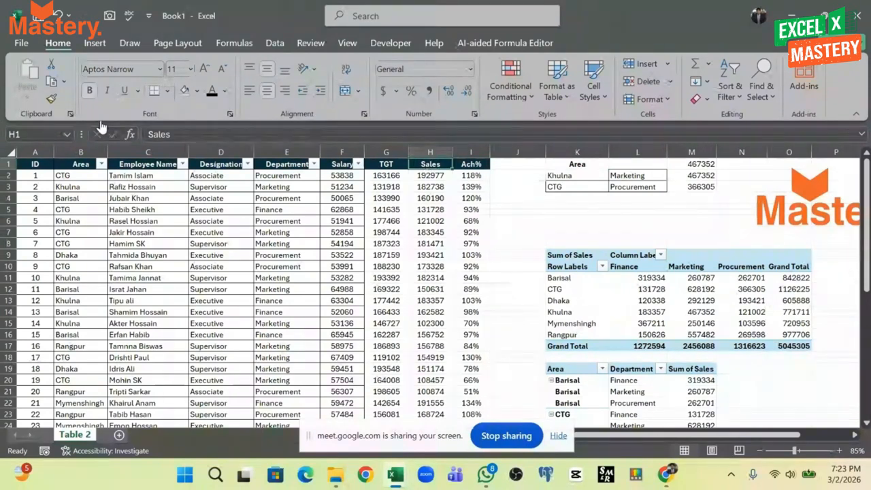
pyautogui.click(52, 101)
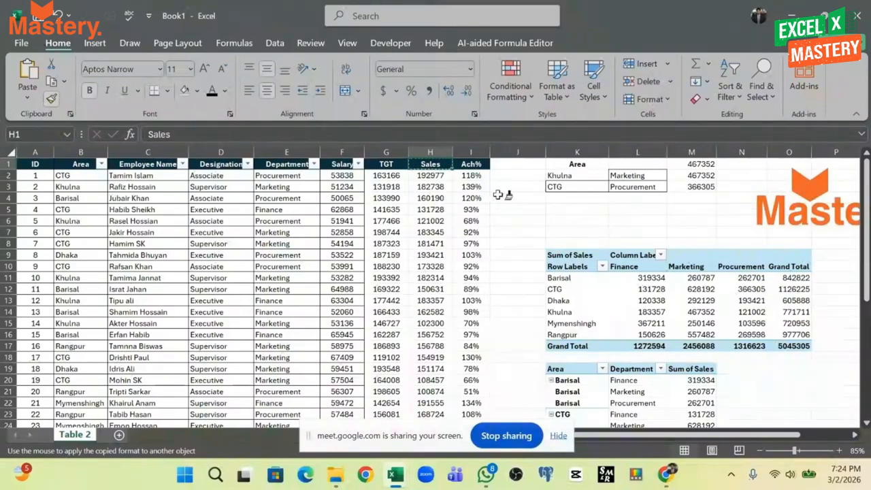
pyautogui.click(568, 161)
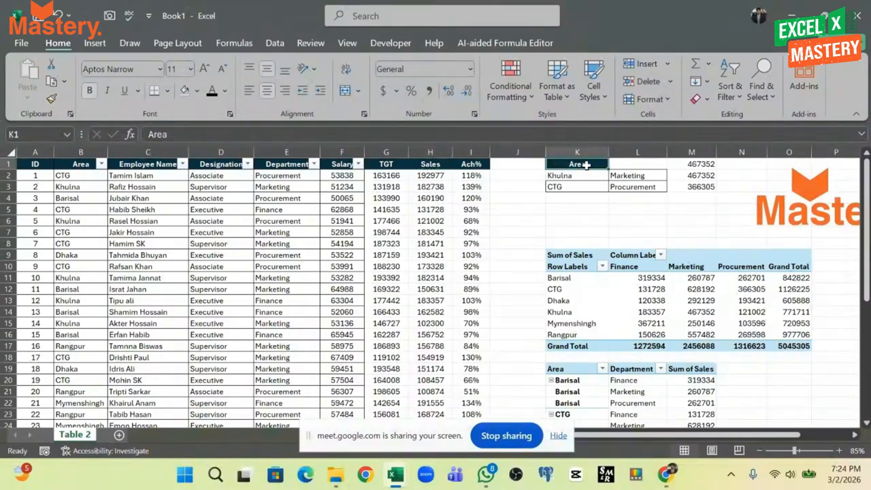
pyautogui.click(586, 202)
pyautogui.click(572, 166)
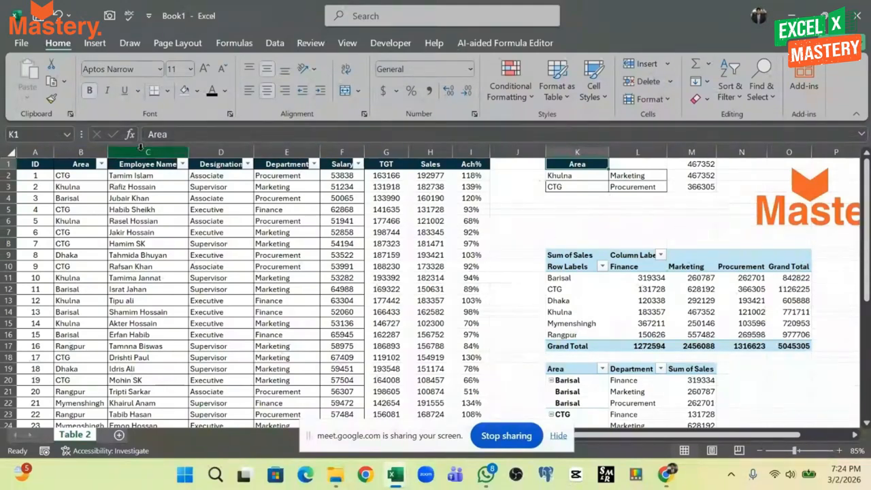
# Copy the formatting of the ID and Area headers in A1:B1 onto K1:L1 with Format Painter
pyautogui.moveTo(34, 164); pyautogui.dragTo(78, 164)
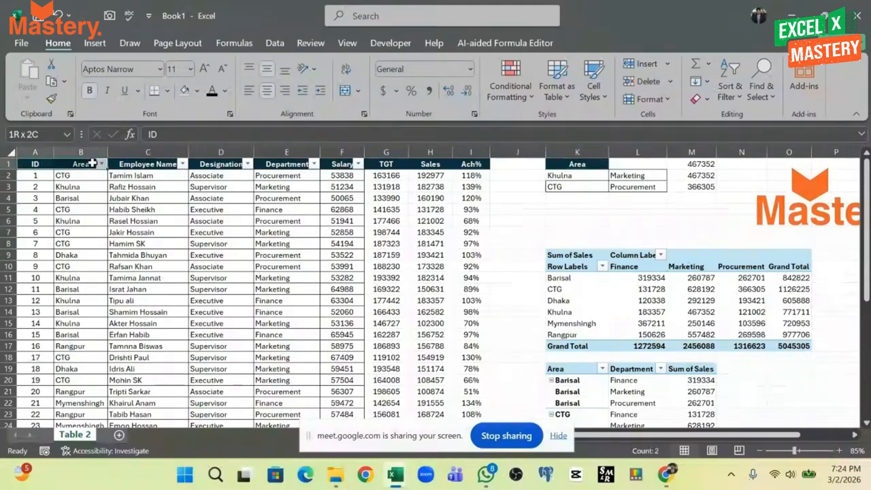
pyautogui.click(51, 98)
pyautogui.click(555, 164)
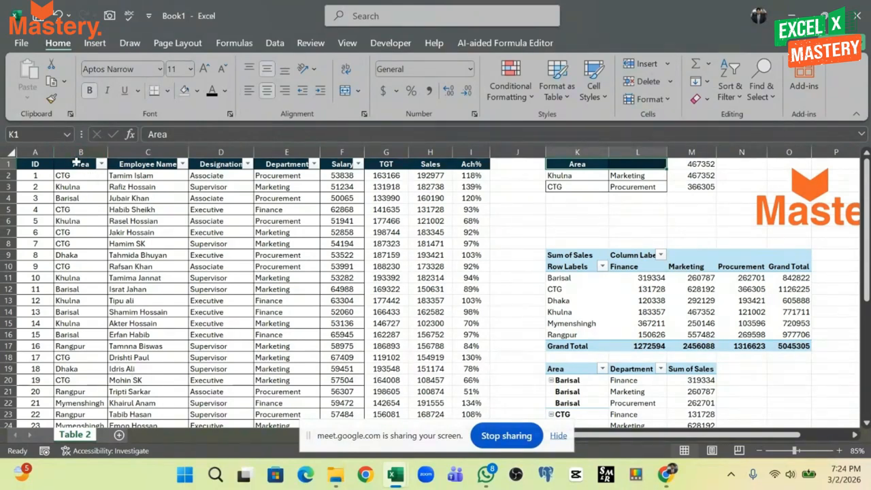
# Select the nonadjacent cells B3, C4, C7, B9 and B13 together, then clear that multiple selection
pyautogui.click(79, 190)
pyautogui.keyDown('ctrl'); pyautogui.click(124, 199); pyautogui.keyUp('ctrl')
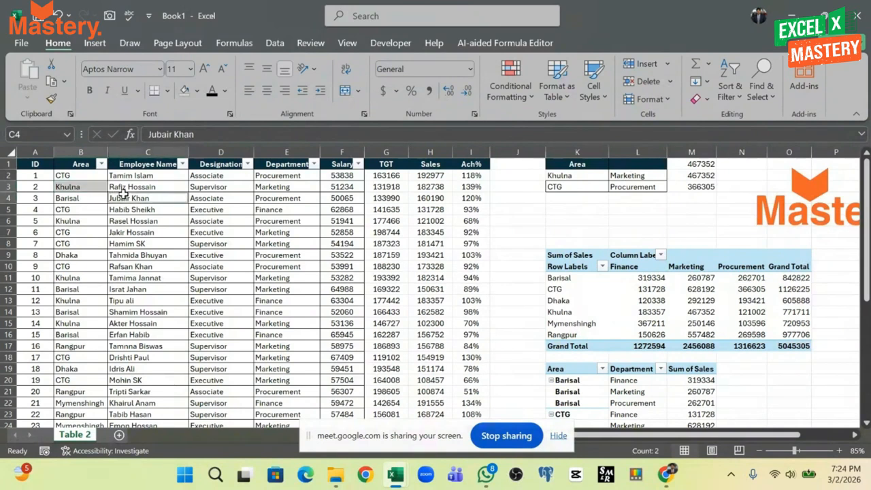
pyautogui.keyDown('ctrl'); pyautogui.click(132, 233); pyautogui.keyUp('ctrl')
pyautogui.keyDown('ctrl'); pyautogui.click(80, 254); pyautogui.keyUp('ctrl')
pyautogui.keyDown('ctrl'); pyautogui.click(80, 300); pyautogui.keyUp('ctrl')
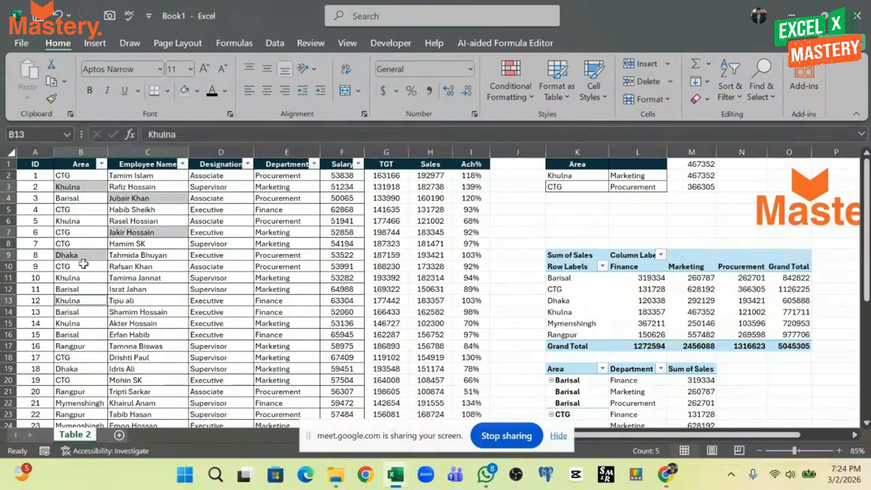
pyautogui.click(78, 233)
# Select the nonadjacent Area cells B3, B4, B7, B12 and B16 of the source table together
pyautogui.click(75, 190)
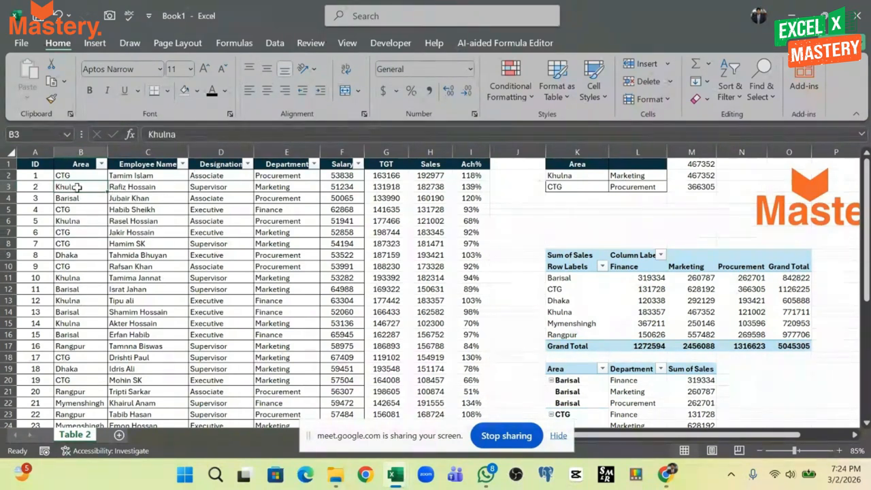
pyautogui.keyDown('ctrl'); pyautogui.click(75, 199); pyautogui.keyUp('ctrl')
pyautogui.keyDown('ctrl'); pyautogui.click(77, 232); pyautogui.keyUp('ctrl')
pyautogui.keyDown('ctrl'); pyautogui.click(72, 289); pyautogui.keyUp('ctrl')
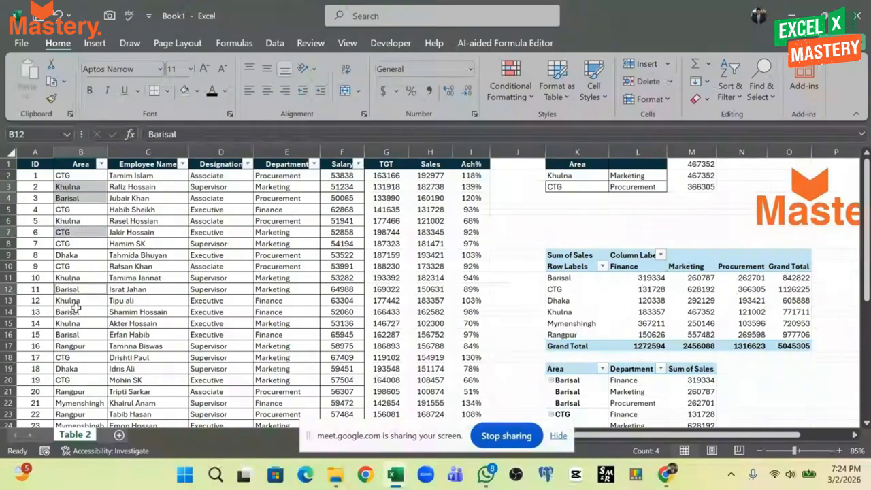
pyautogui.keyDown('ctrl'); pyautogui.click(82, 334); pyautogui.keyUp('ctrl')
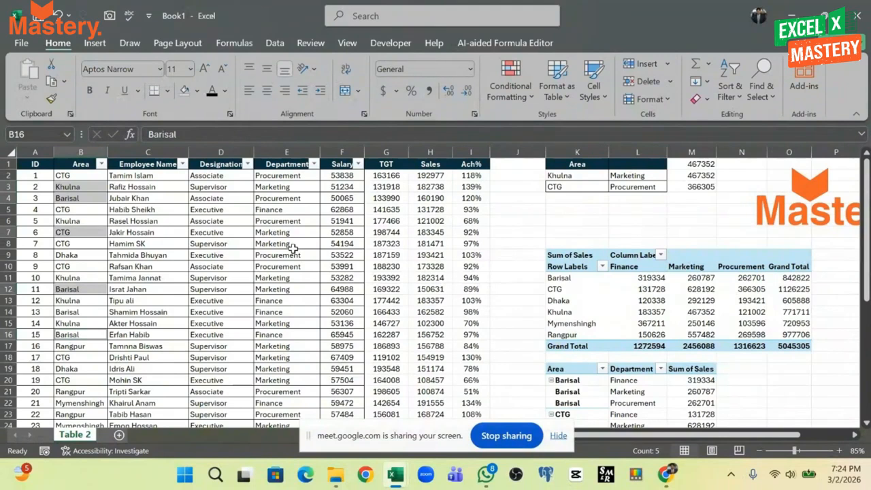
# Select the nonadjacent Department cells E3 and E6 together, then clear that multiple selection
pyautogui.click(298, 188)
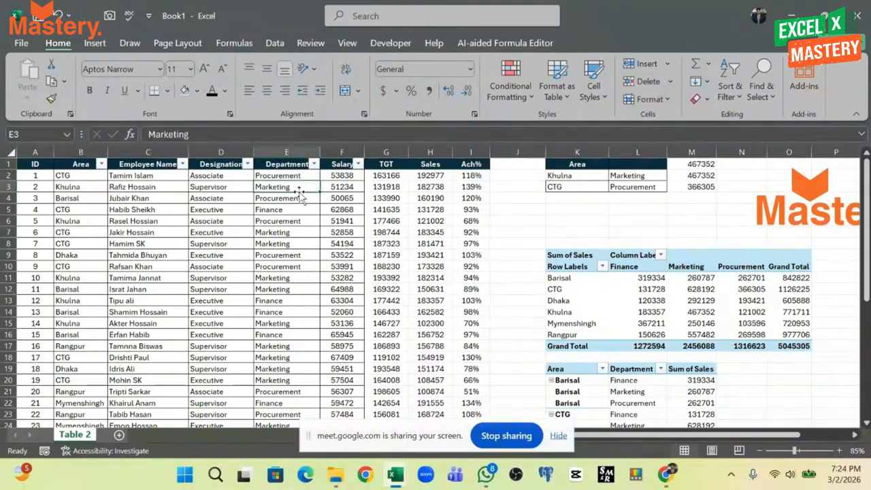
pyautogui.keyDown('ctrl'); pyautogui.click(271, 222); pyautogui.keyUp('ctrl')
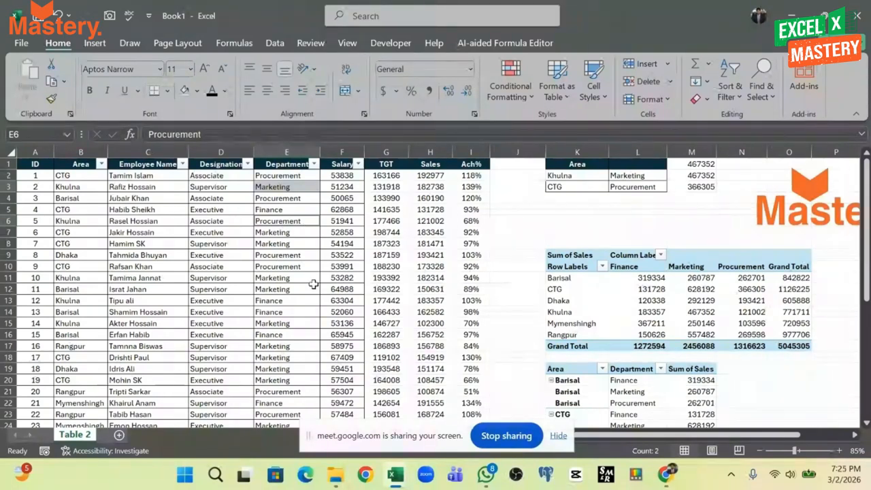
pyautogui.click(343, 210)
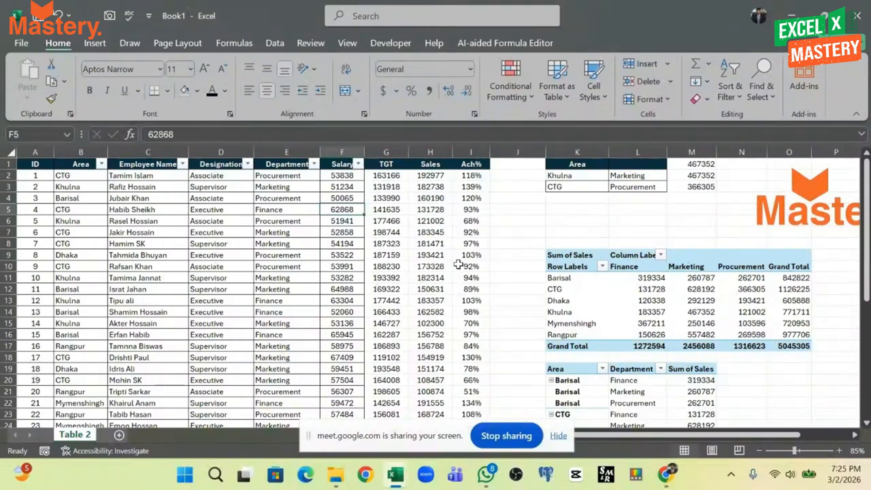
pyautogui.click(664, 278)
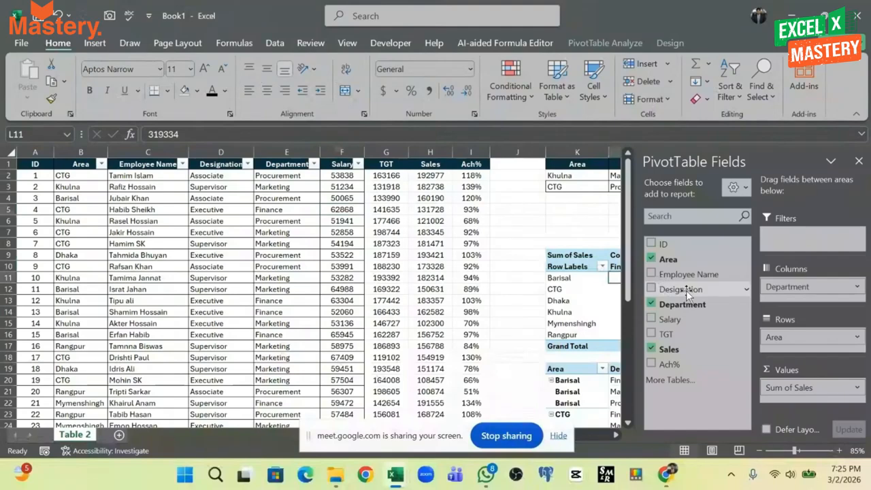
pyautogui.click(535, 255)
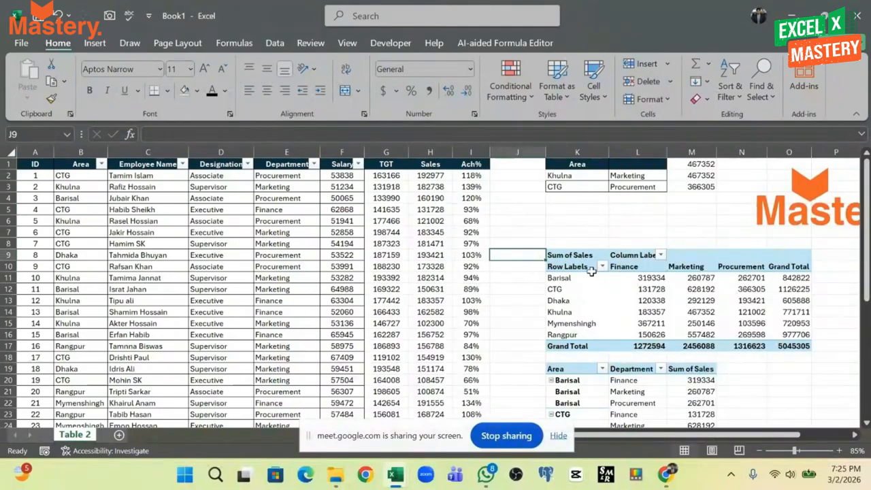
pyautogui.click(633, 178)
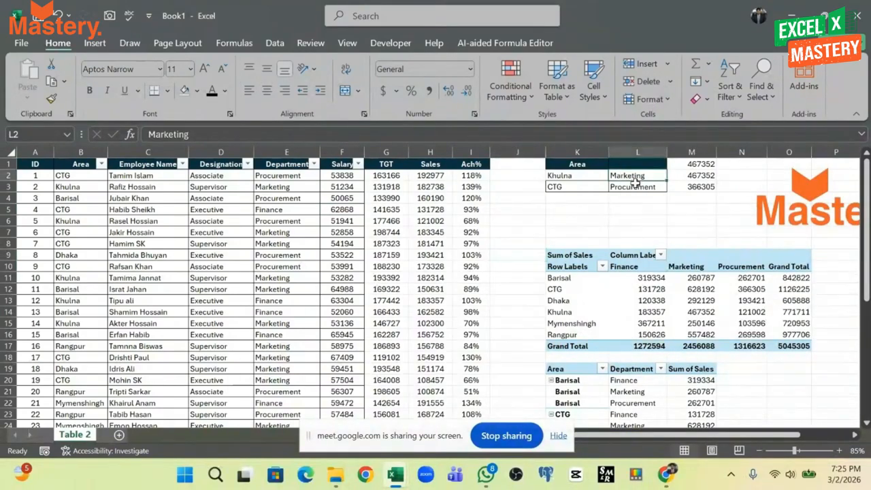
# Delete the leftover =M2 reference from cell M1 above the SUMIFS results
pyautogui.click(688, 176)
pyautogui.click(693, 164)
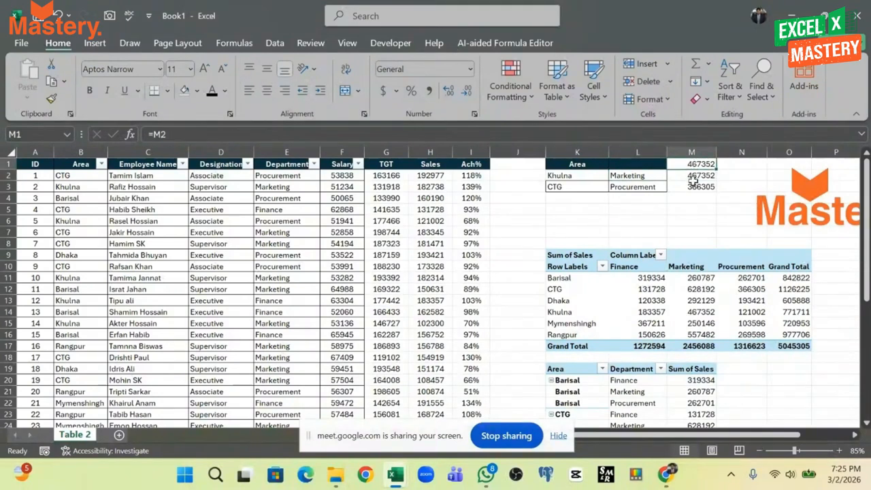
pyautogui.click(692, 175)
pyautogui.click(691, 164)
pyautogui.press('Delete')
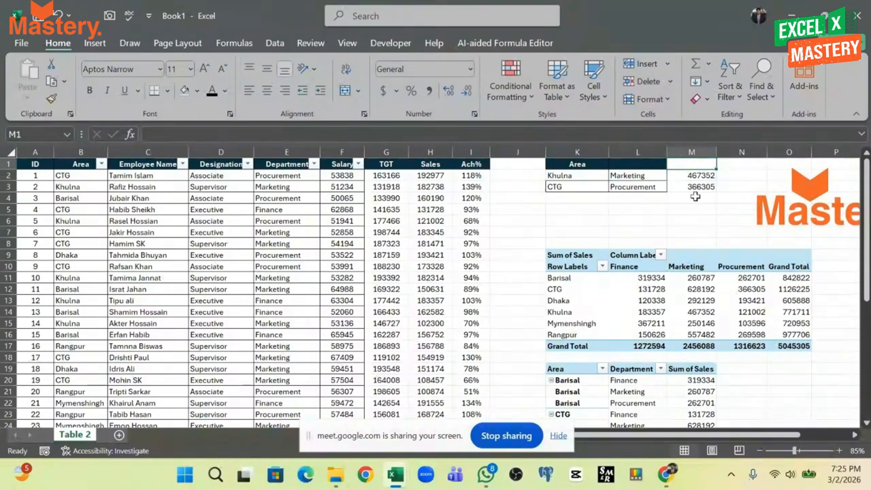
pyautogui.click(693, 209)
pyautogui.click(695, 177)
# Copy the Department header from E1 into L1 as the heading of the second criteria column
pyautogui.click(630, 166)
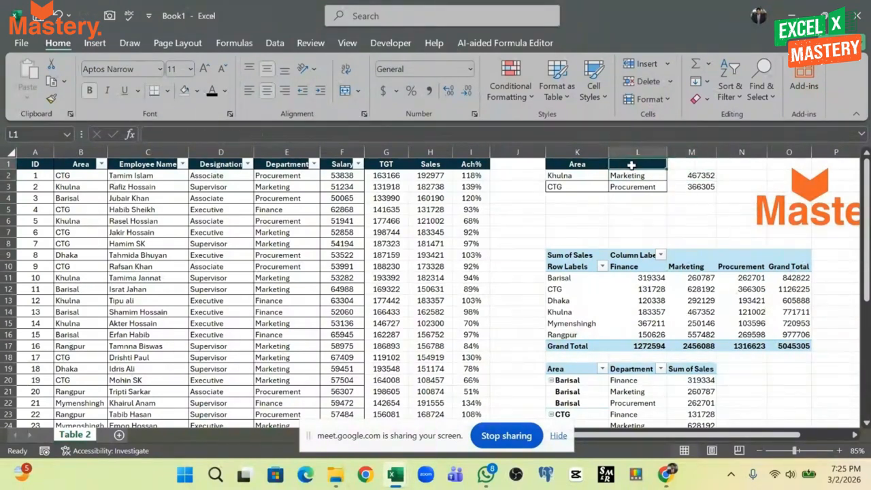
pyautogui.click(231, 165)
pyautogui.click(286, 165)
pyautogui.hotkey('ctrl', 'c')
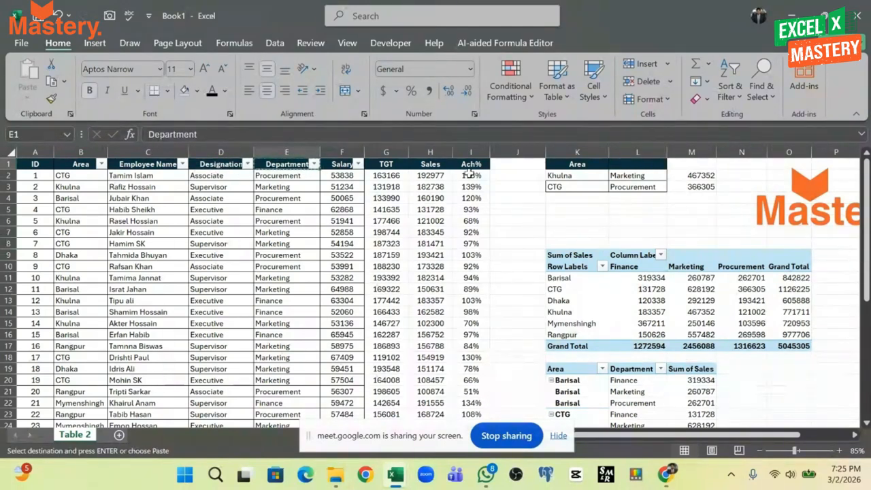
pyautogui.click(635, 164)
pyautogui.hotkey('ctrl', 'v')
pyautogui.click(650, 230)
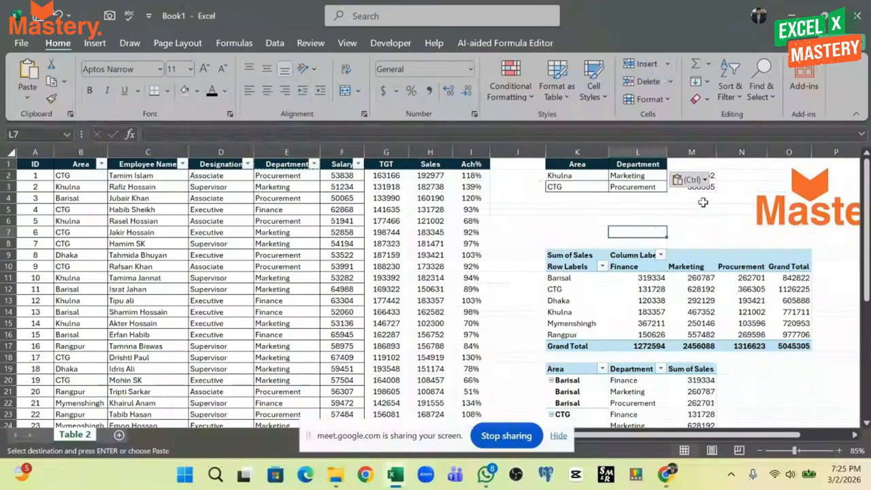
pyautogui.press('Right')
pyautogui.press('Escape')
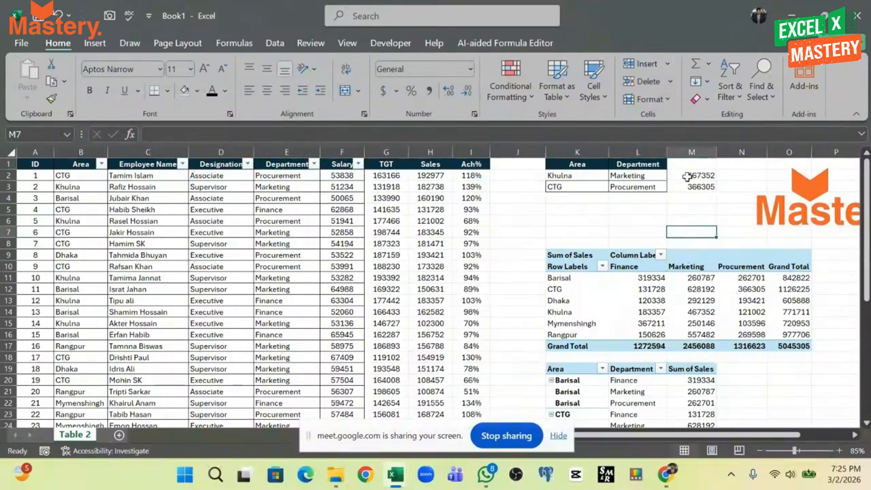
# Examine the SUMIFS formula in M2 and its area and department criteria in K2 and L2
pyautogui.click(694, 176)
pyautogui.moveTo(568, 175); pyautogui.dragTo(660, 175)
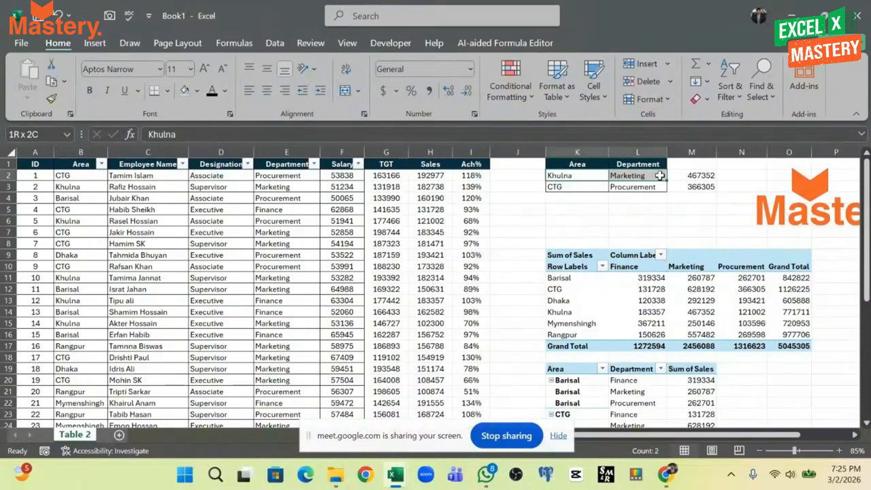
pyautogui.click(701, 176)
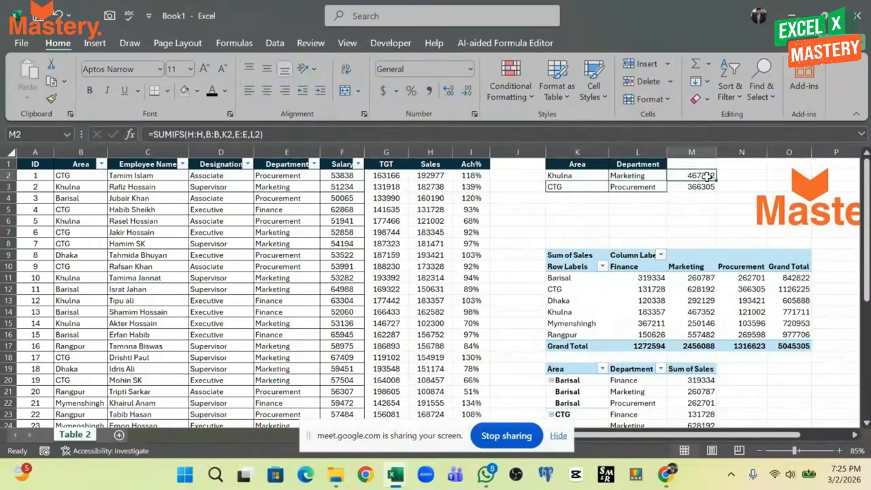
pyautogui.click(557, 176)
pyautogui.click(617, 176)
pyautogui.click(595, 179)
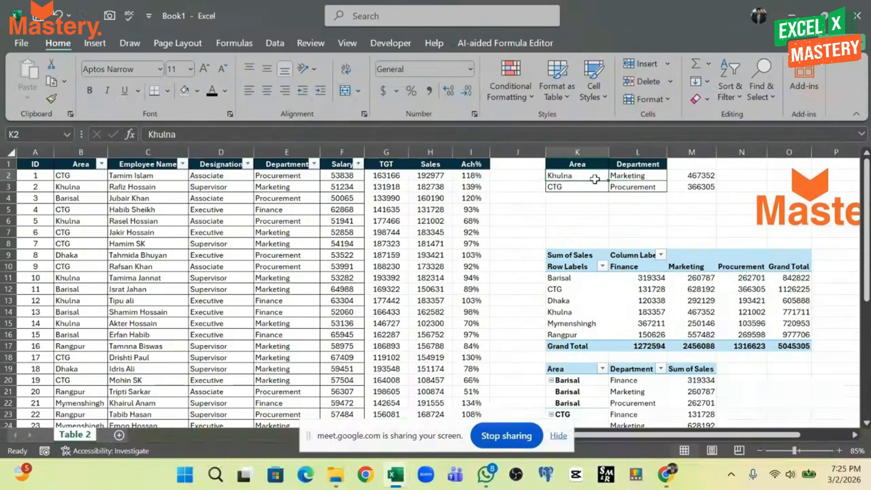
pyautogui.moveTo(595, 179); pyautogui.dragTo(622, 175)
pyautogui.click(569, 175)
pyautogui.click(630, 175)
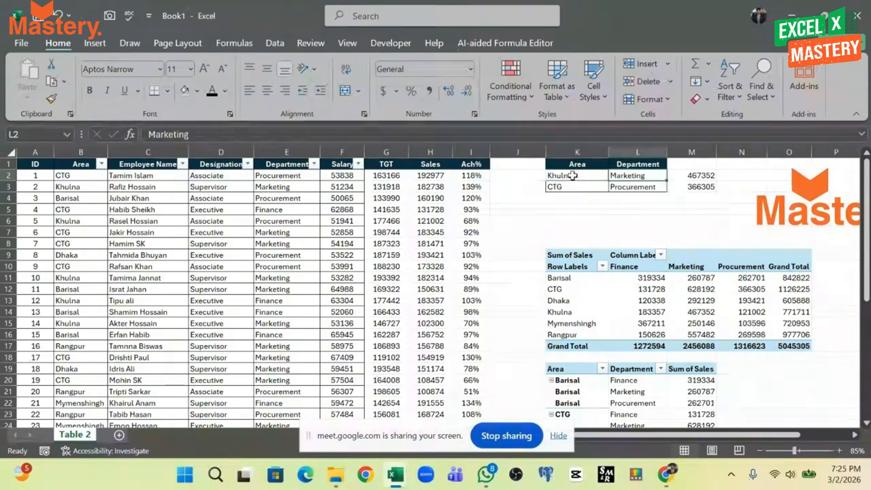
pyautogui.click(574, 176)
pyautogui.click(623, 175)
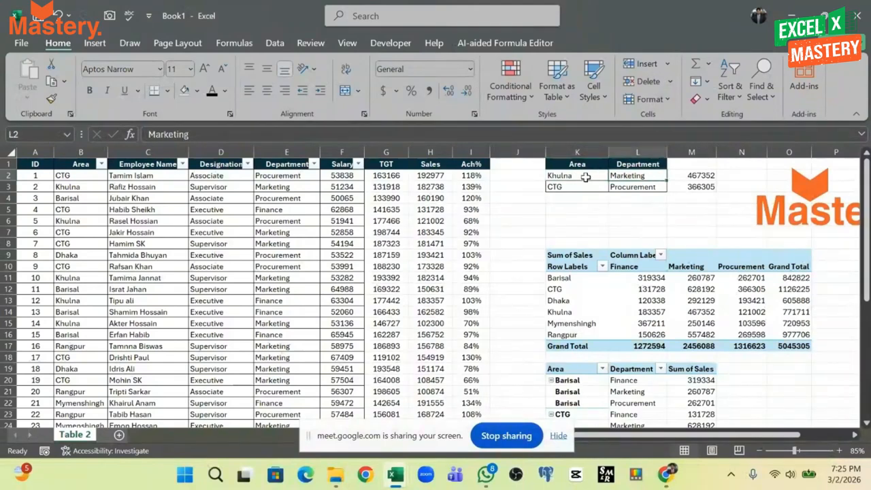
pyautogui.click(584, 177)
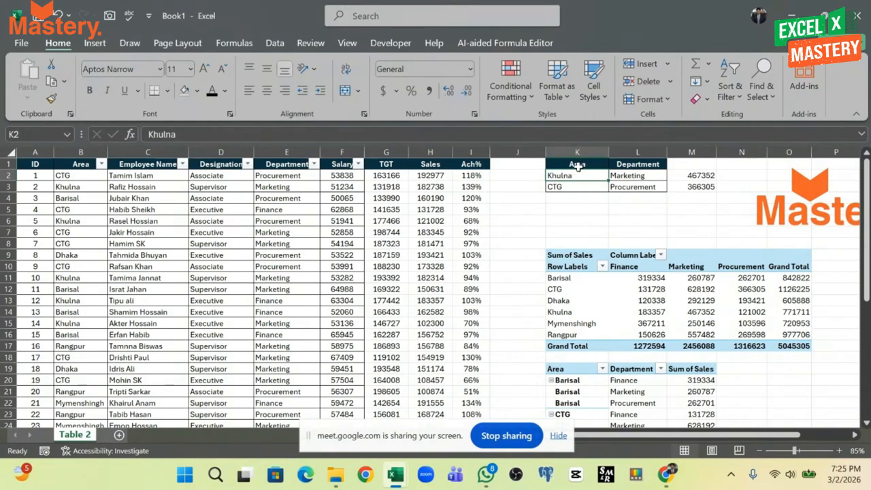
# Compare the criteria in K2 and L2 with the source table's Area and Designation columns
pyautogui.click(86, 152)
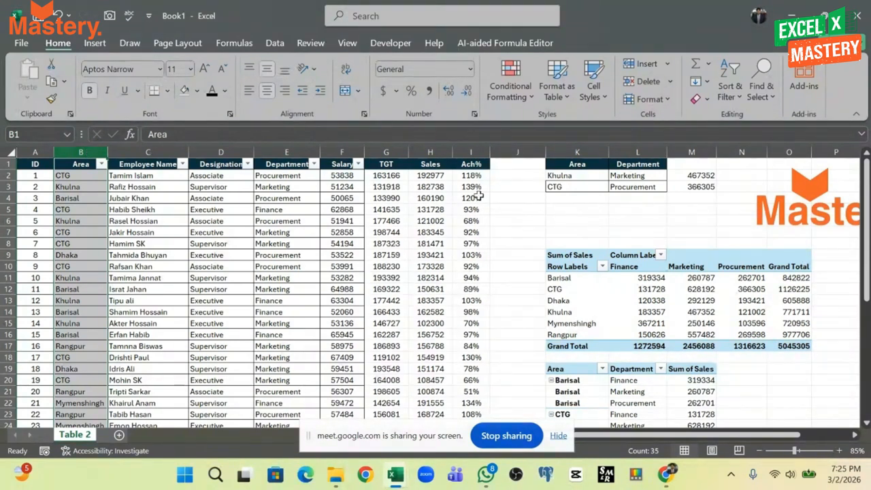
pyautogui.click(568, 177)
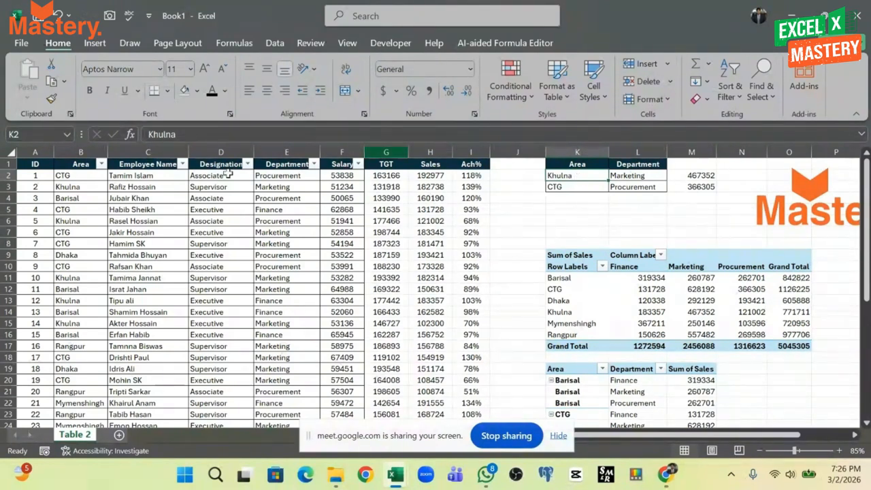
pyautogui.click(80, 152)
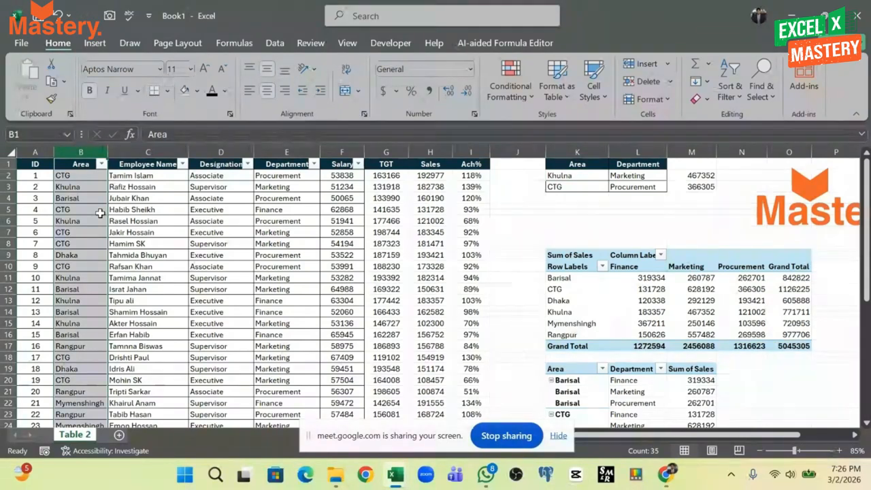
pyautogui.click(587, 177)
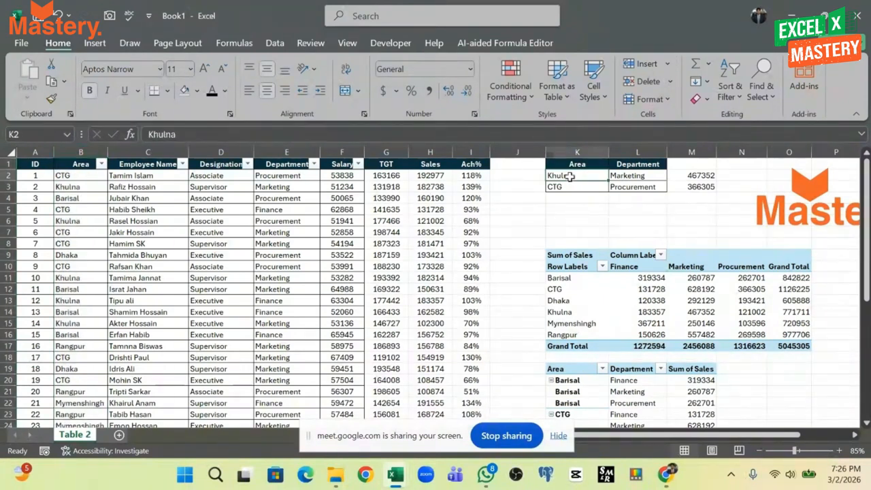
pyautogui.click(79, 162)
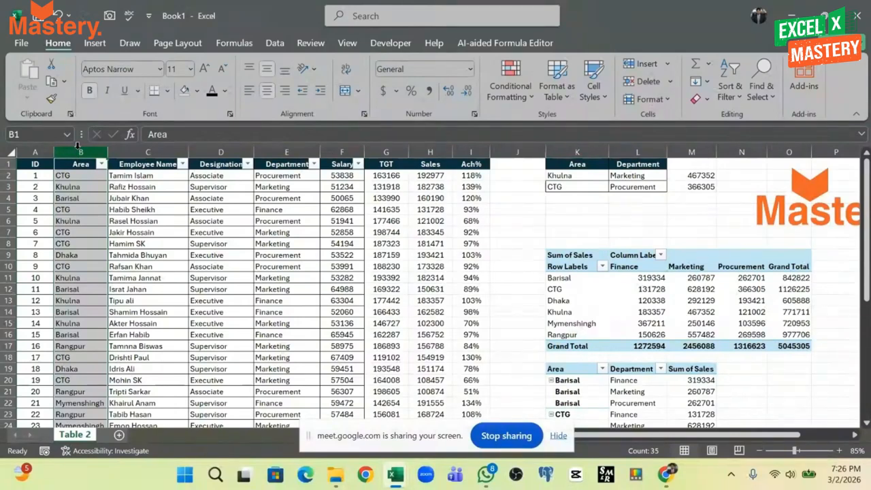
pyautogui.click(576, 178)
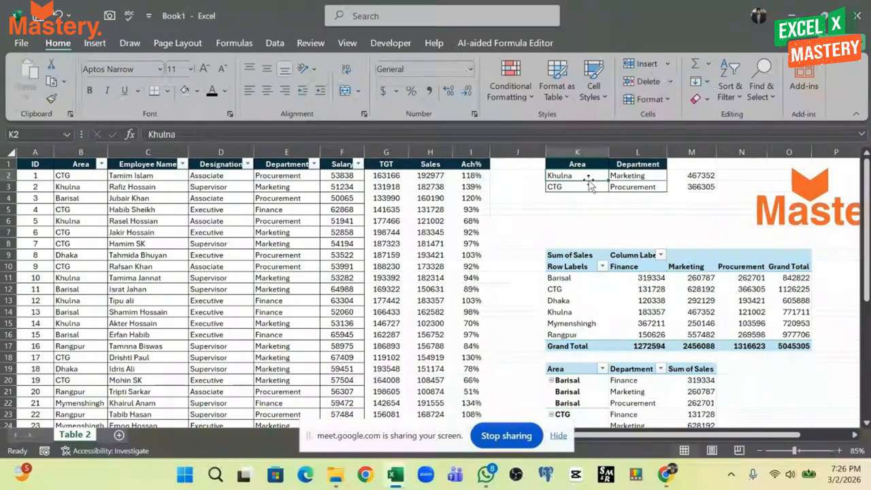
pyautogui.click(626, 176)
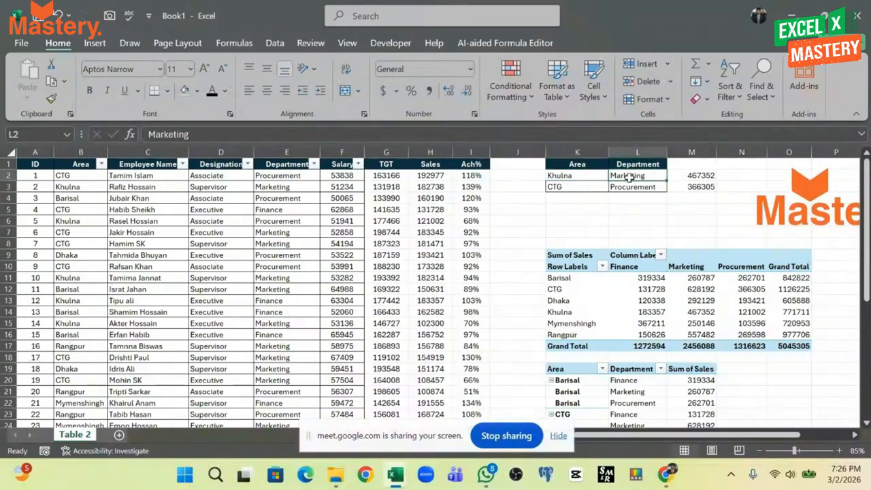
pyautogui.click(220, 152)
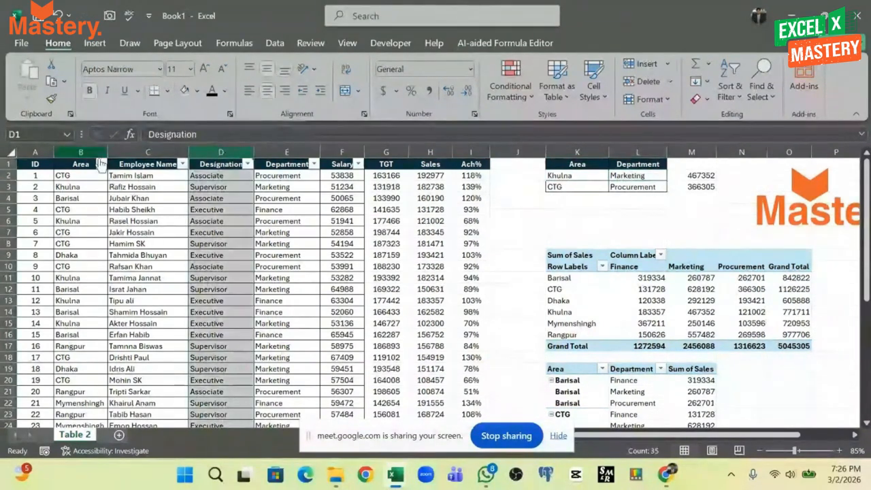
pyautogui.click(81, 152)
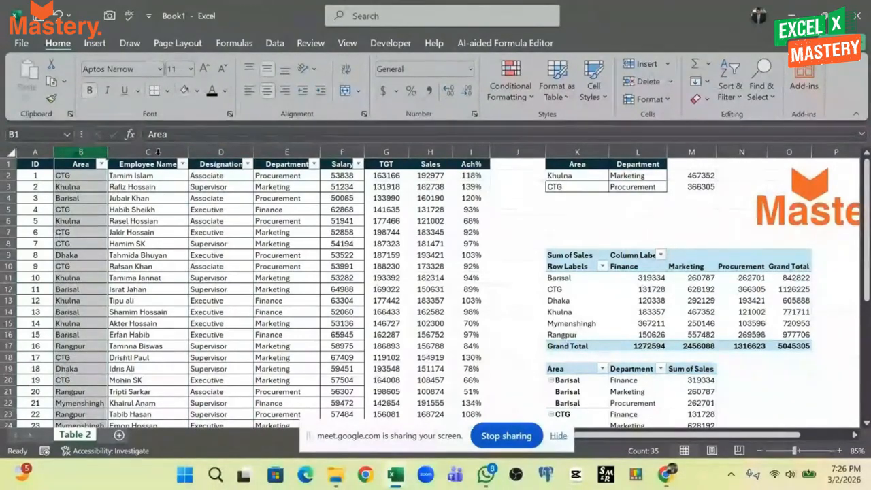
pyautogui.click(232, 152)
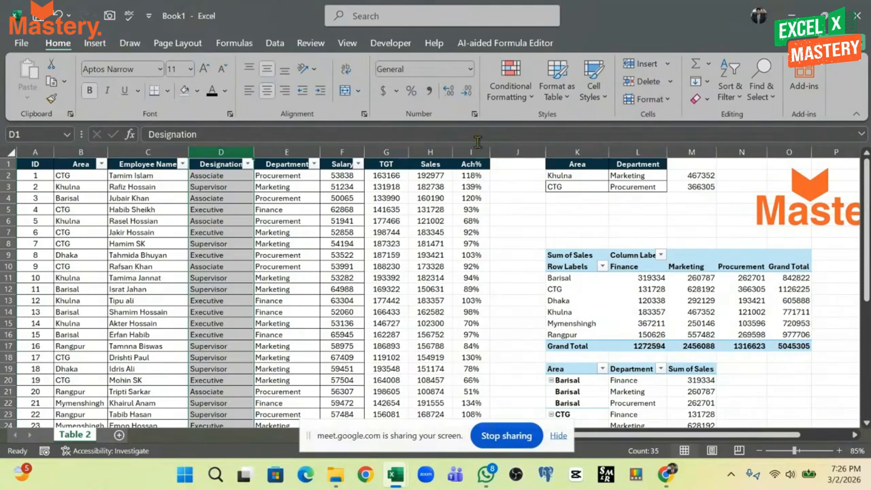
# Open the SUMIFS formula in M2 to review its sum range and criteria ranges, then close it without edits
pyautogui.doubleClick(700, 176)
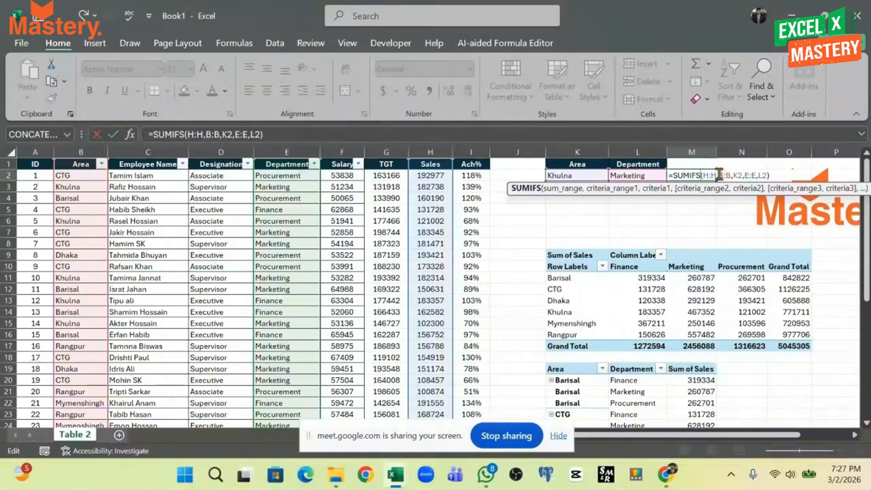
pyautogui.click(719, 176)
pyautogui.hotkey('ctrl', 'Return')
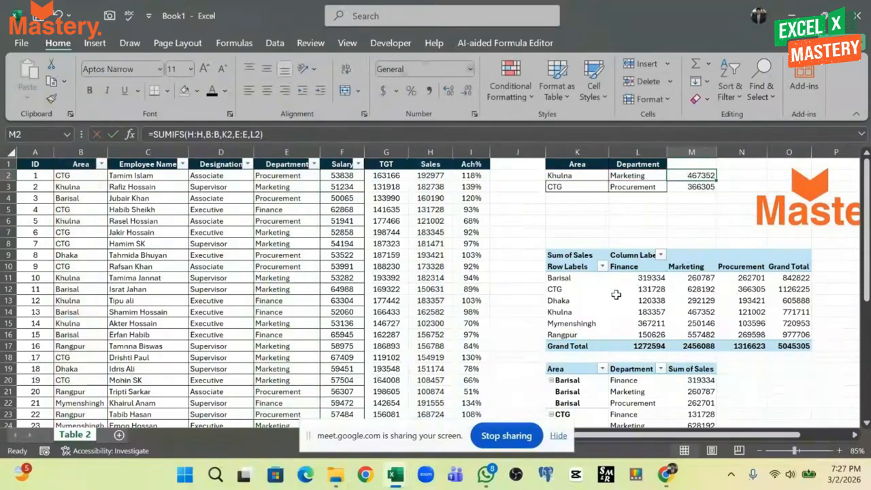
# Switch to the Google Meet window to check the participants, then return to the Book1 workbook in Excel
pyautogui.moveTo(666, 475)
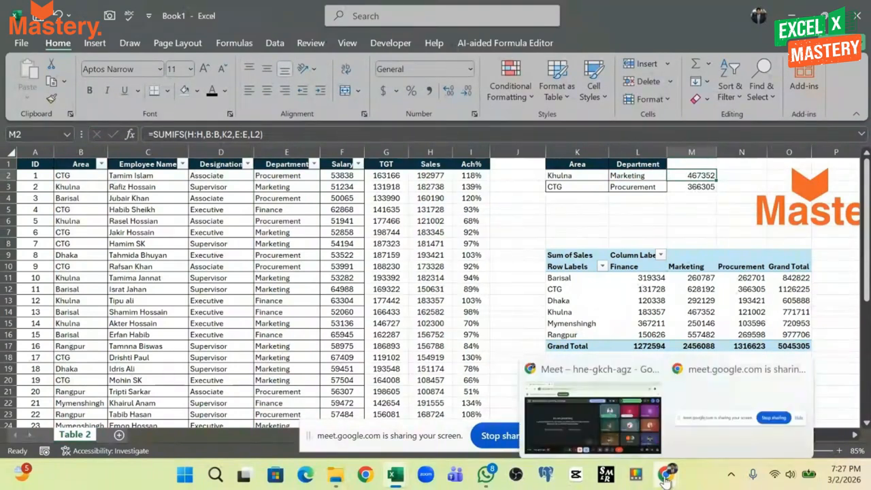
pyautogui.click(594, 430)
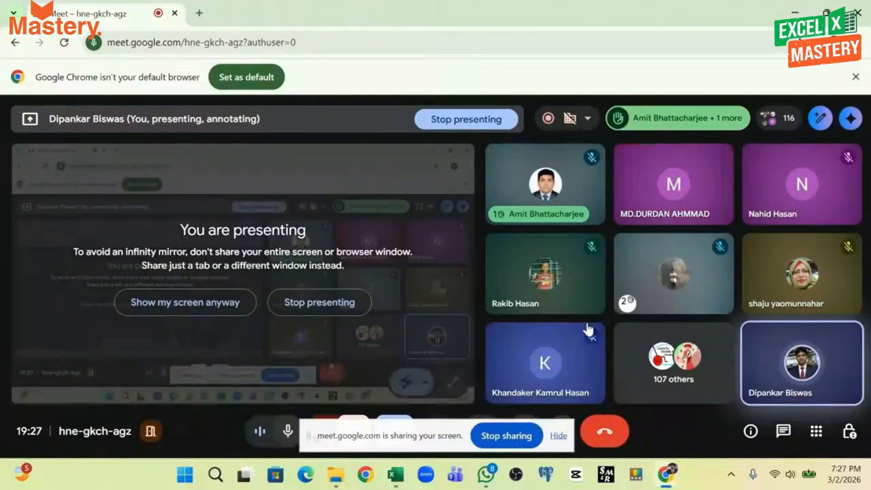
pyautogui.moveTo(704, 269)
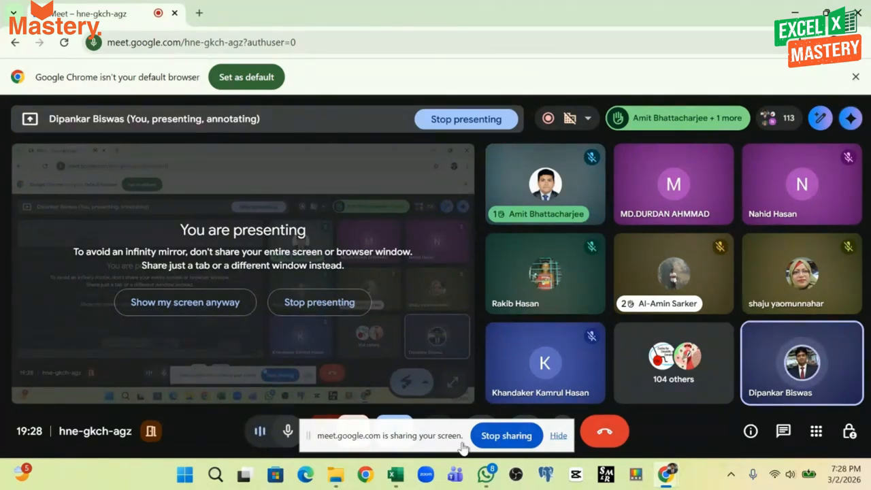
pyautogui.moveTo(395, 474)
pyautogui.click(413, 385)
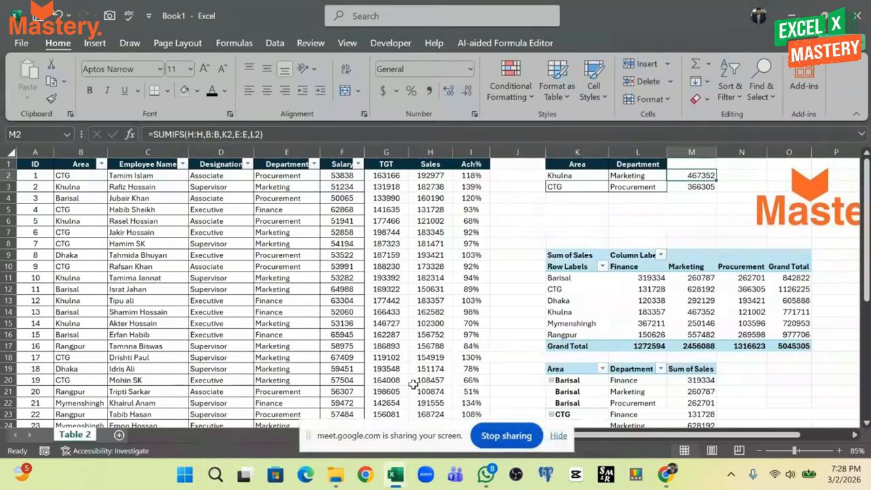
pyautogui.click(538, 209)
pyautogui.click(564, 208)
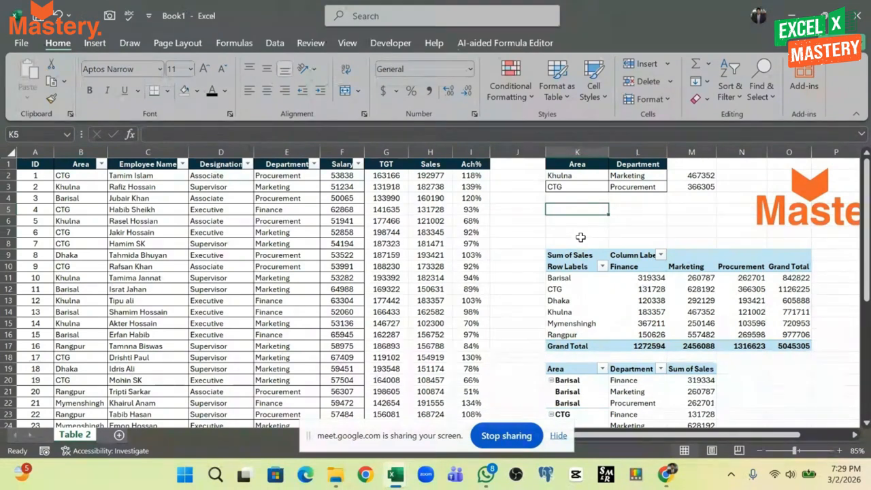
# Review the area and department criteria in K2 and L2 alongside the SUMIFS formula in M2
pyautogui.click(578, 178)
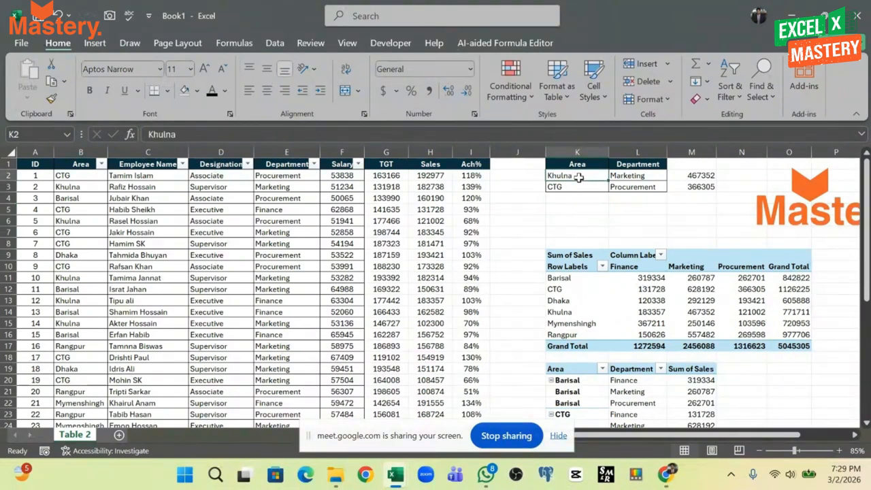
pyautogui.click(636, 176)
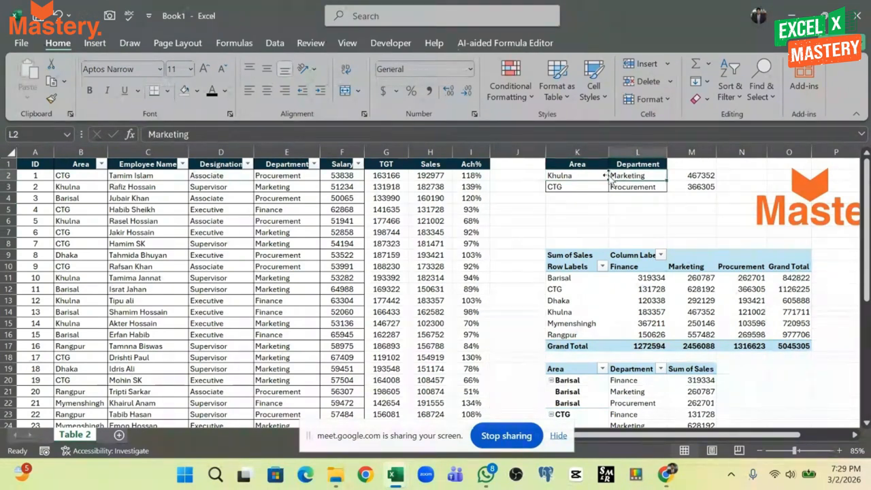
pyautogui.click(708, 177)
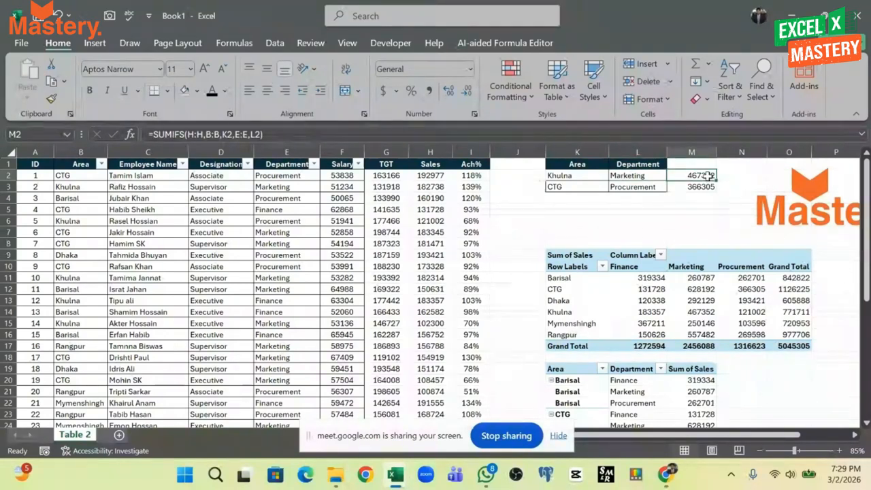
pyautogui.click(585, 175)
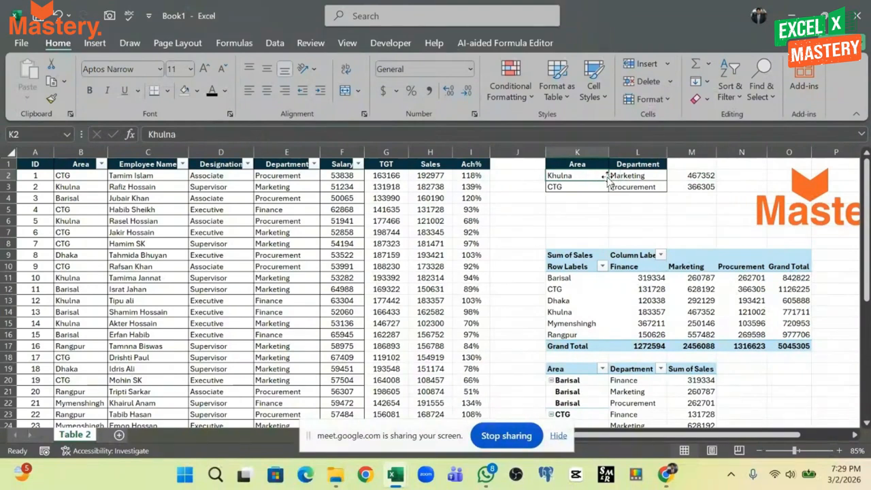
# Clear the department criterion in L2 to check its effect on the SUMIFS formula in M2, then undo the deletion
pyautogui.click(632, 176)
pyautogui.press('Delete')
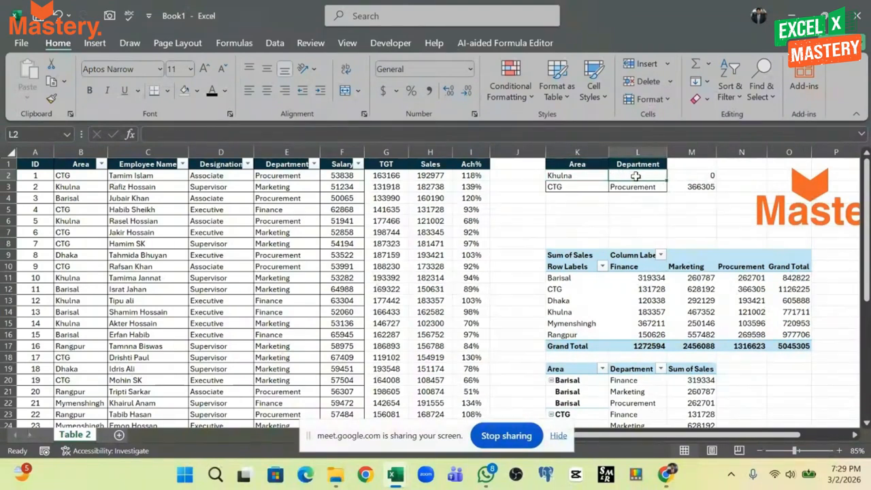
pyautogui.click(691, 176)
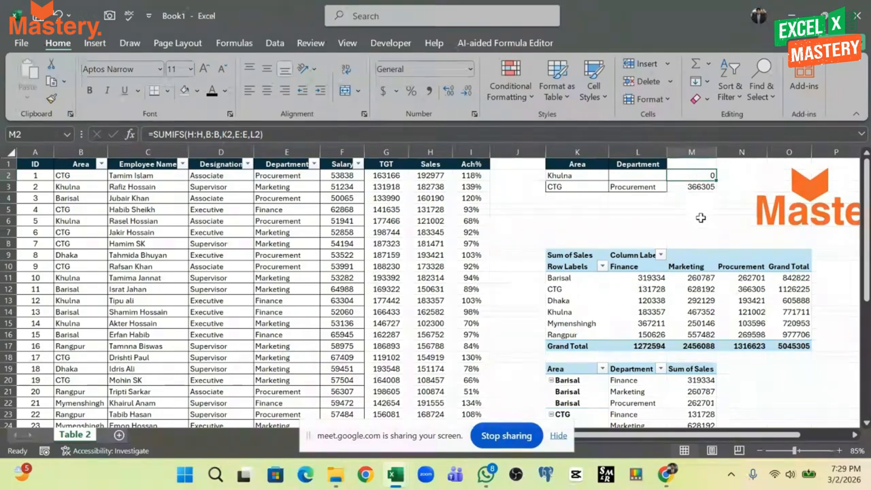
pyautogui.hotkey('ctrl', 'z')
pyautogui.click(626, 226)
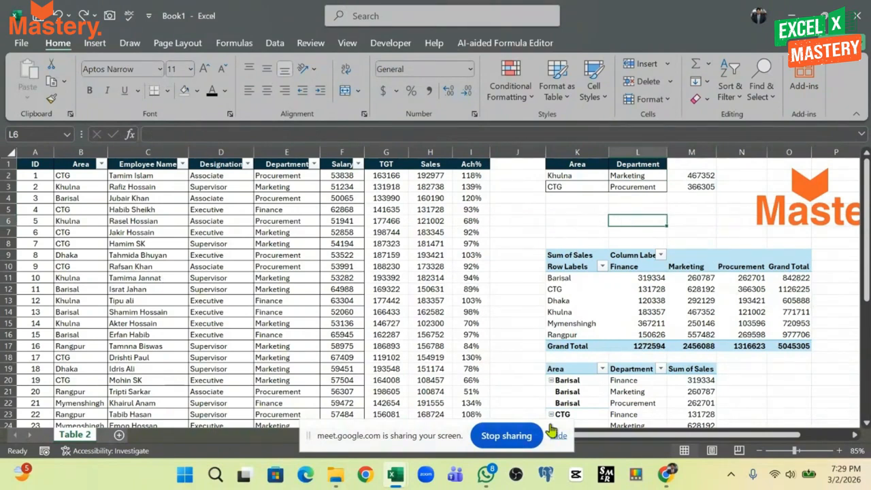
# Compare the SUMIFS formulas in M2 and M3 with the area and department criteria in K2:L3
pyautogui.moveTo(666, 476)
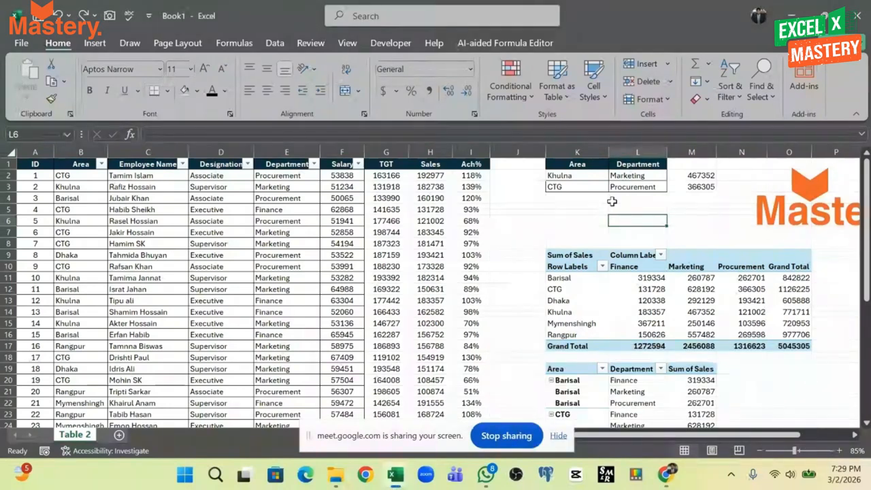
pyautogui.click(693, 176)
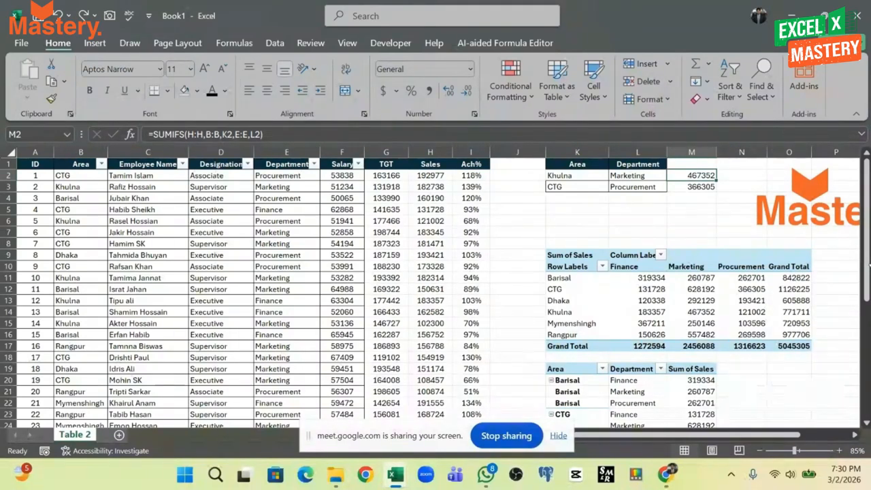
pyautogui.click(691, 186)
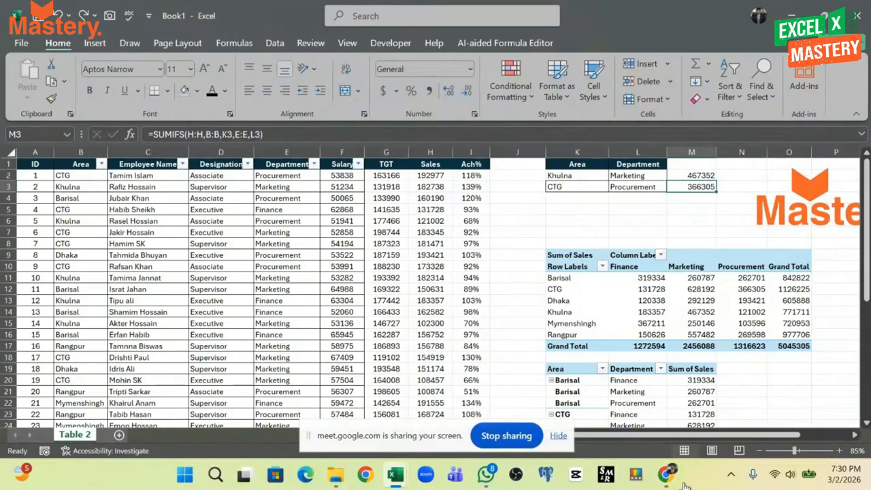
pyautogui.moveTo(666, 474)
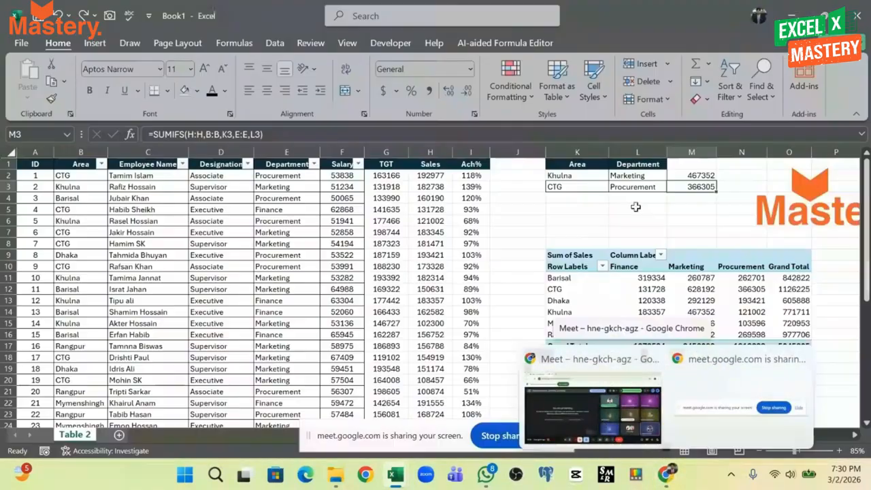
pyautogui.moveTo(562, 175); pyautogui.dragTo(638, 188)
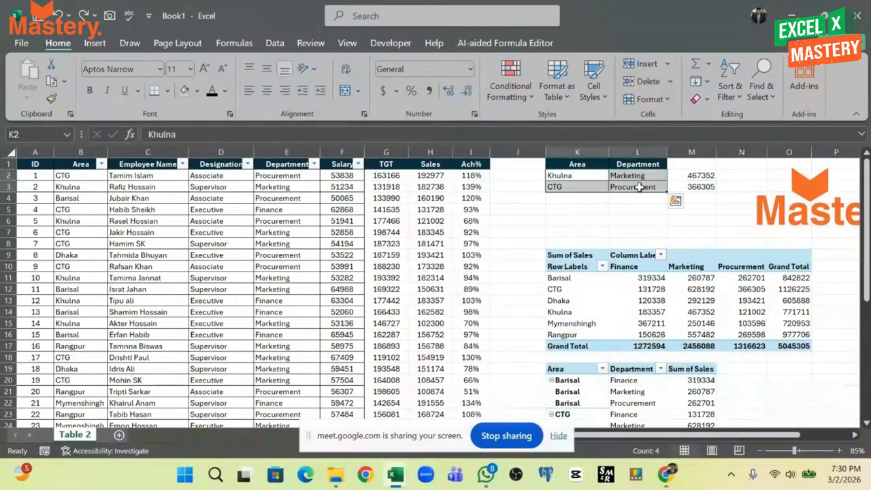
pyautogui.click(689, 176)
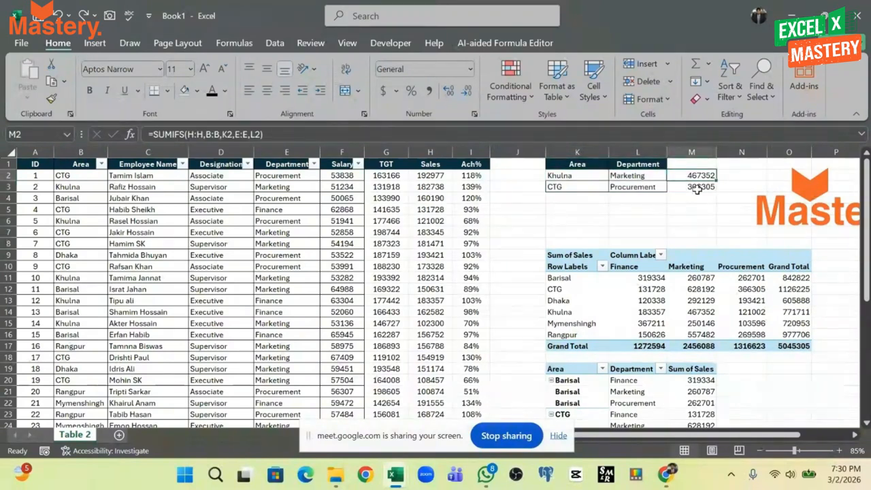
pyautogui.click(697, 188)
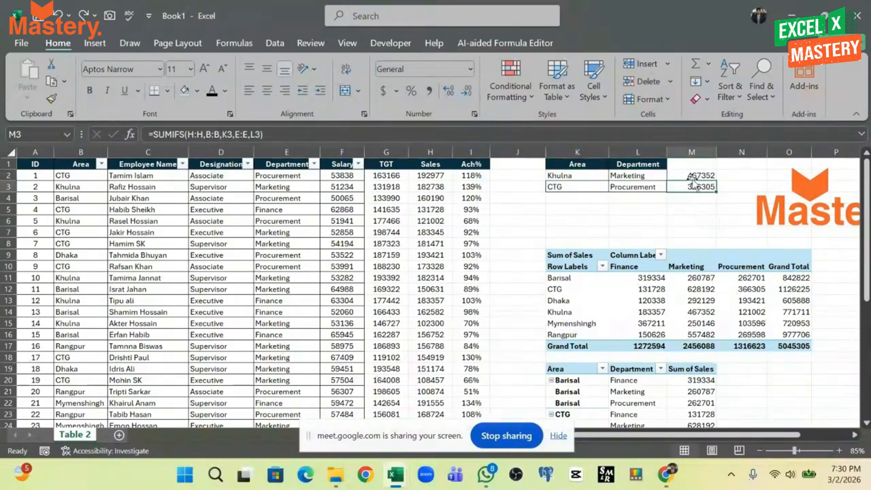
pyautogui.moveTo(691, 175); pyautogui.dragTo(690, 196)
pyautogui.click(688, 175)
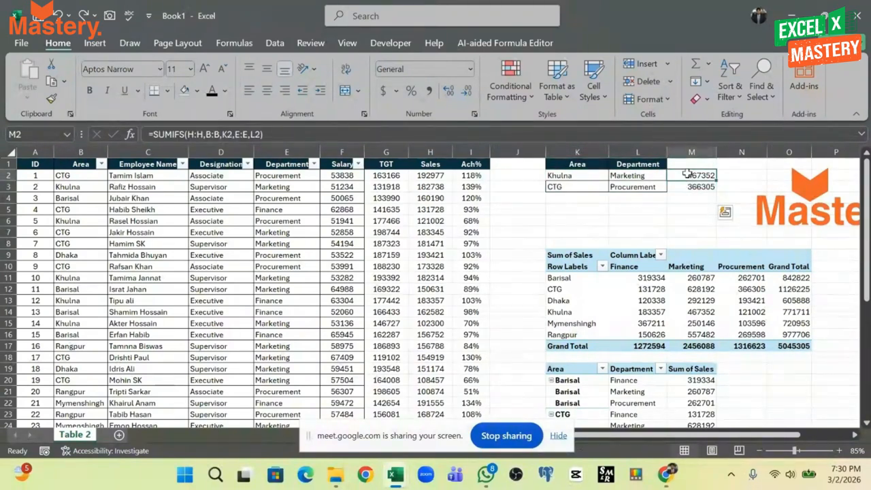
pyautogui.click(686, 187)
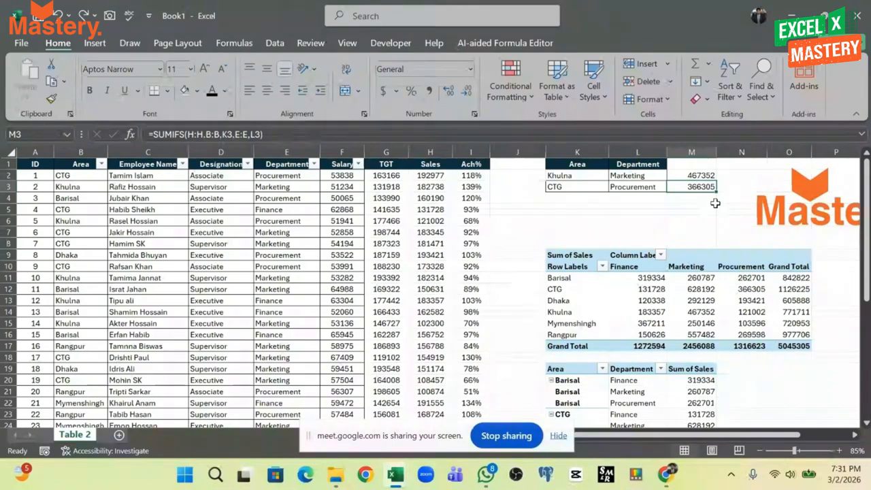
# Compare the criteria rows in K2:M3 with the Sum of Sales PivotTable that crosses areas with departments
pyautogui.moveTo(578, 176); pyautogui.dragTo(706, 189)
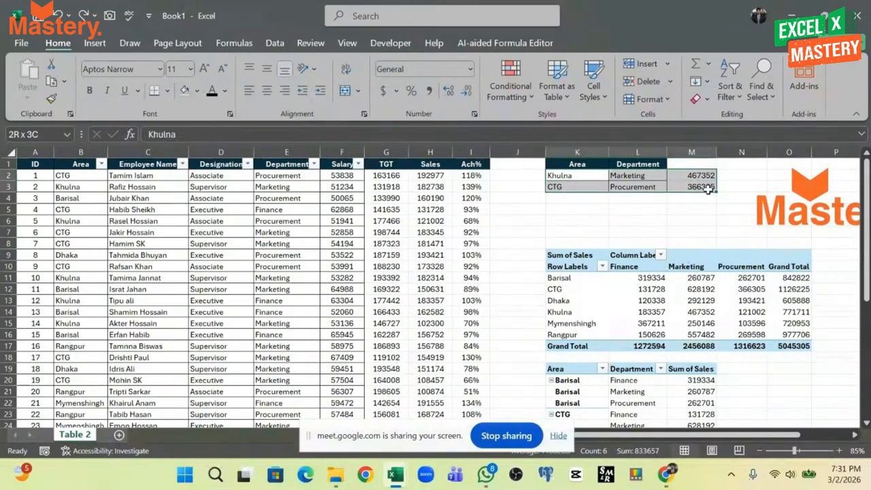
pyautogui.click(569, 278)
pyautogui.click(521, 266)
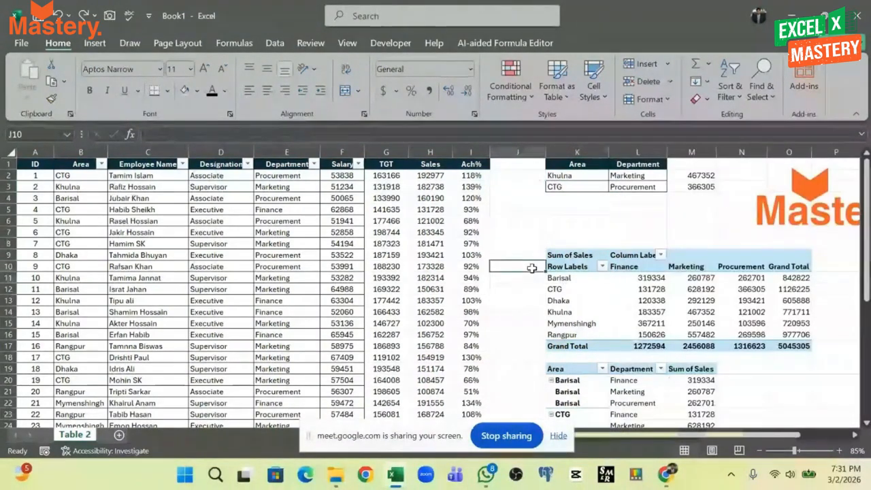
pyautogui.click(692, 220)
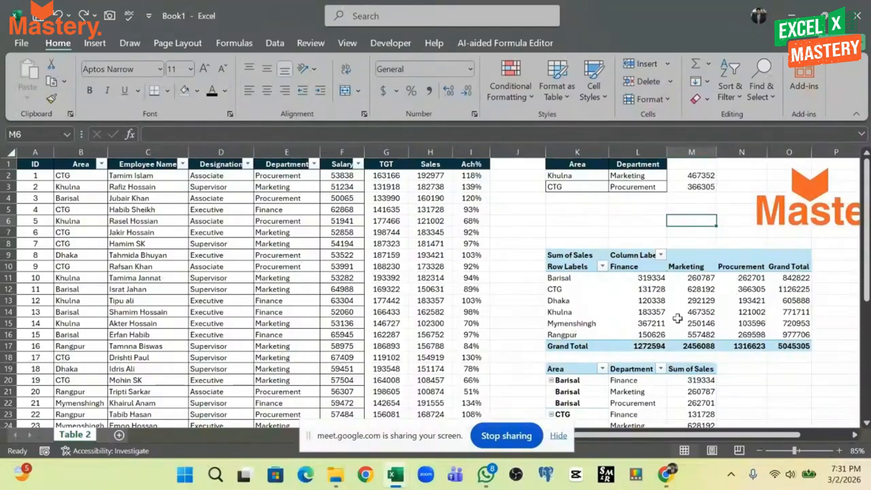
pyautogui.moveTo(678, 319)
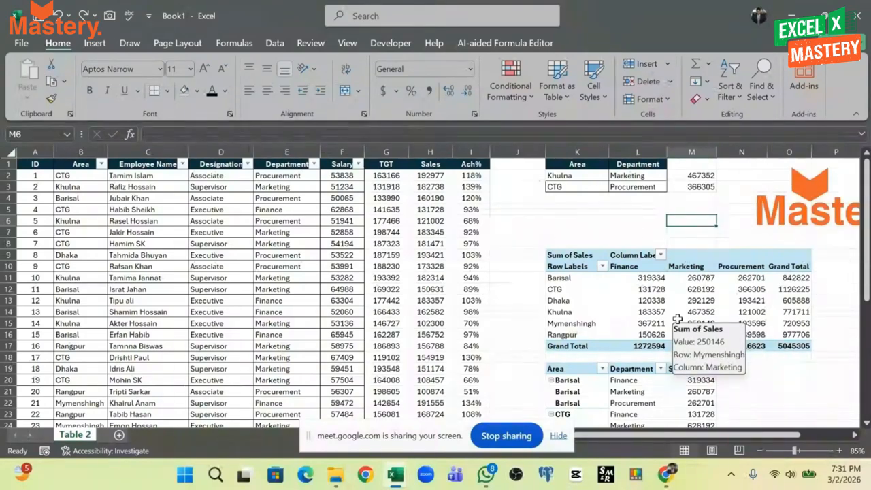
pyautogui.click(650, 279)
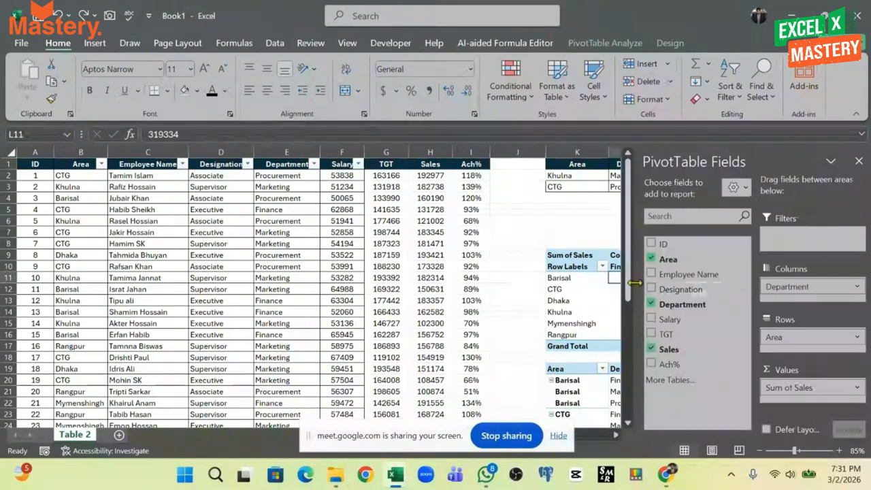
pyautogui.click(586, 284)
pyautogui.click(521, 220)
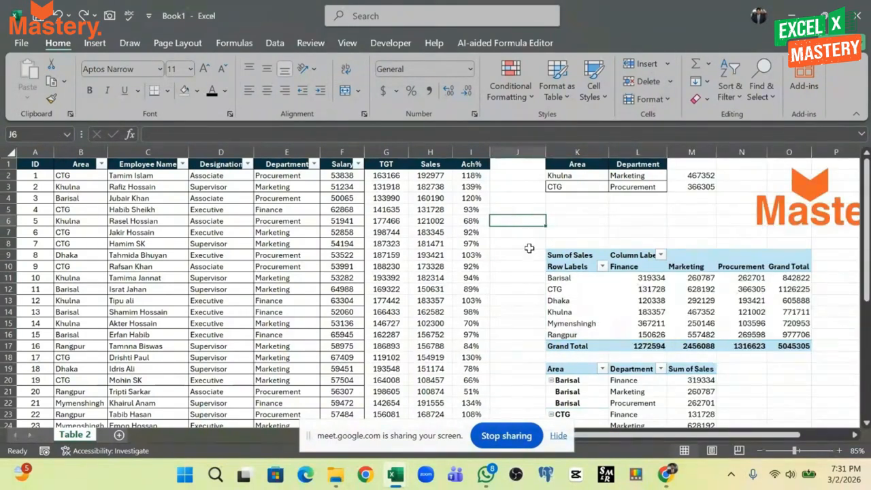
pyautogui.moveTo(731, 290)
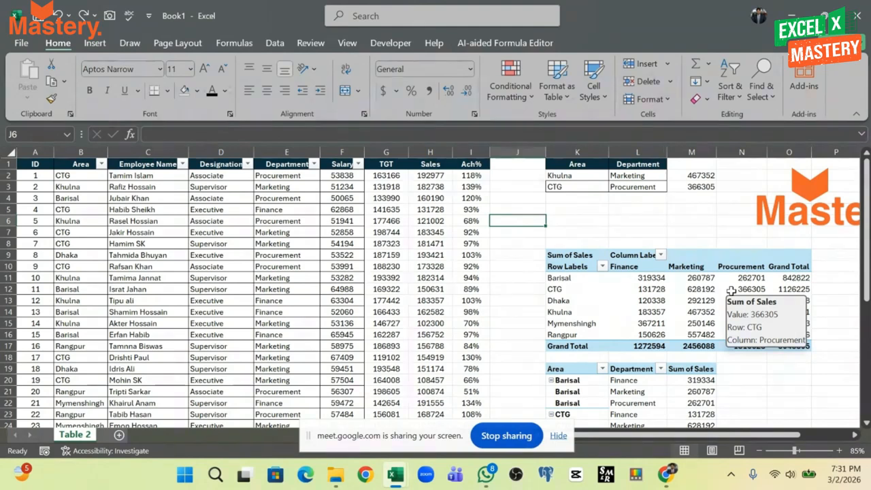
# Recheck the SUMIFS results in M2 and M3 against the matching area and department sales in the PivotTable
pyautogui.click(688, 175)
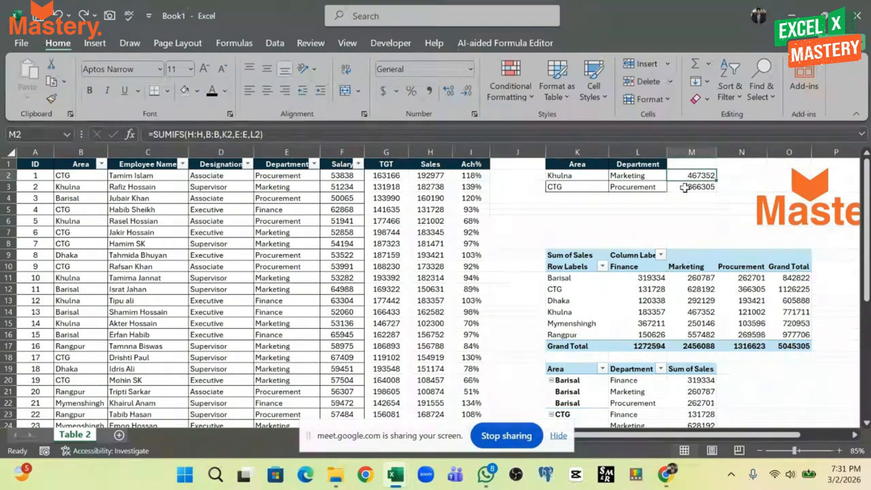
pyautogui.click(686, 189)
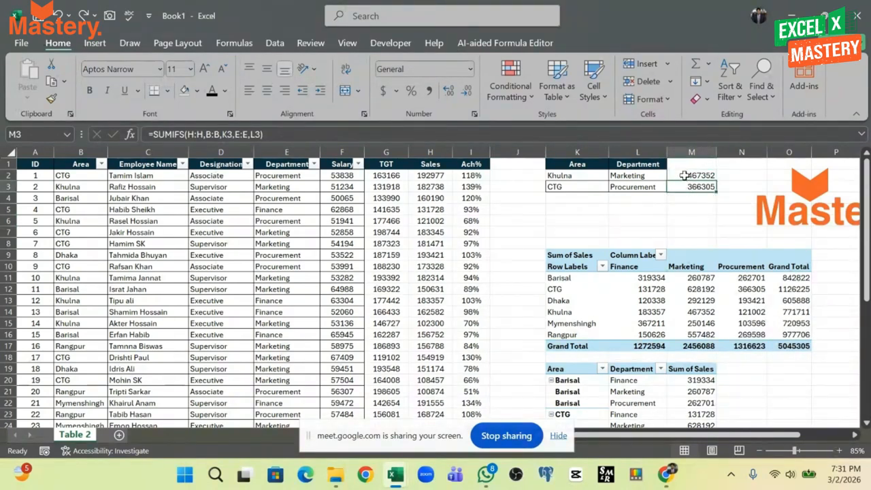
pyautogui.click(684, 176)
pyautogui.click(684, 211)
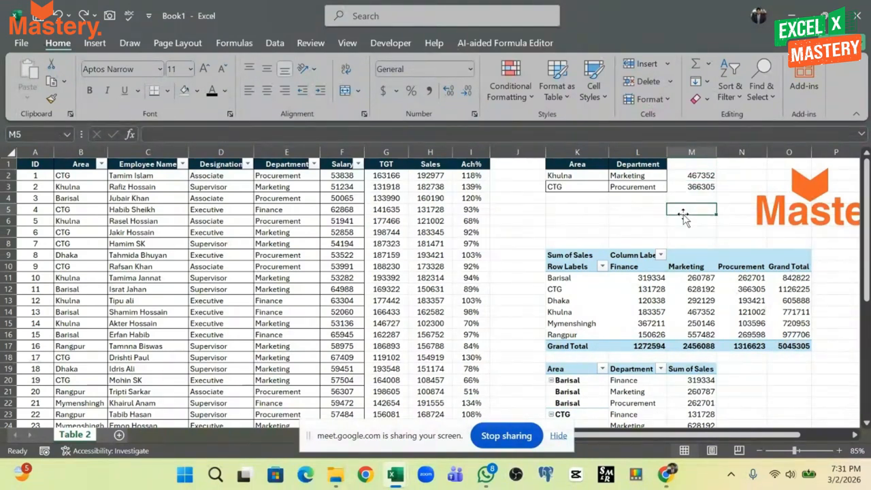
pyautogui.click(652, 286)
pyautogui.click(535, 222)
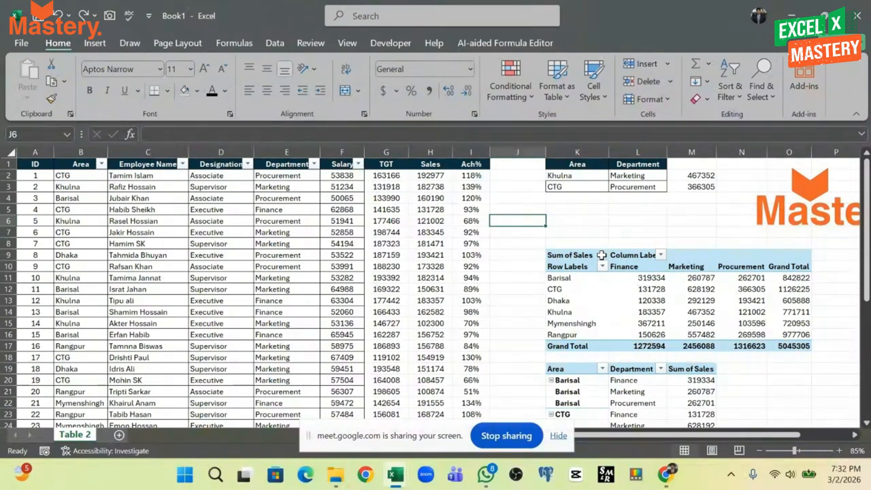
# Clear the formula in M2 and start a SUMIF formula there to show its arguments
pyautogui.click(697, 175)
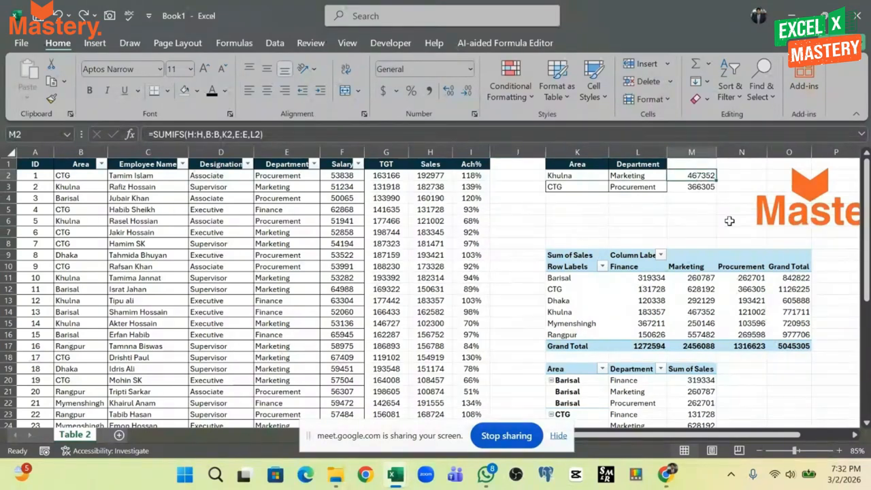
pyautogui.press('Delete')
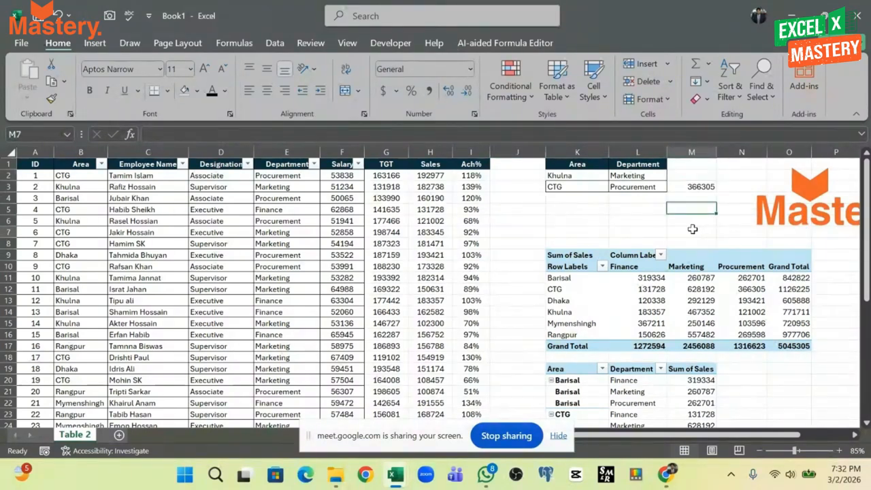
pyautogui.write('=')
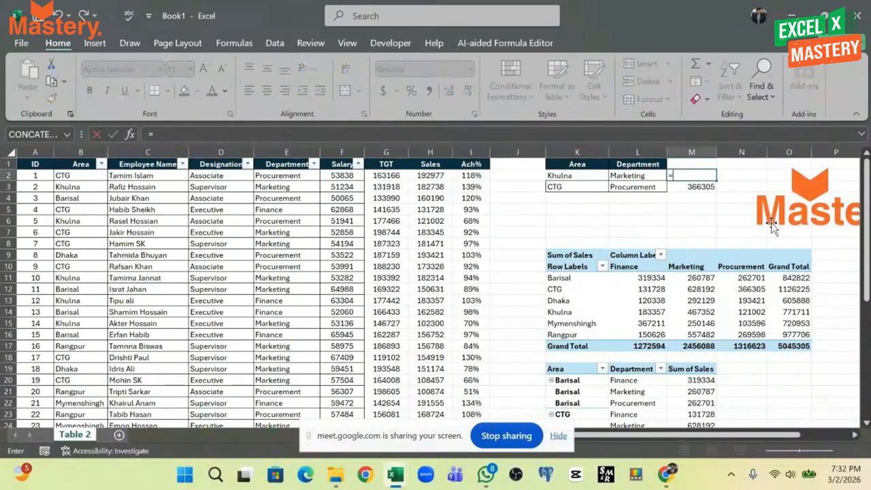
pyautogui.write('s')
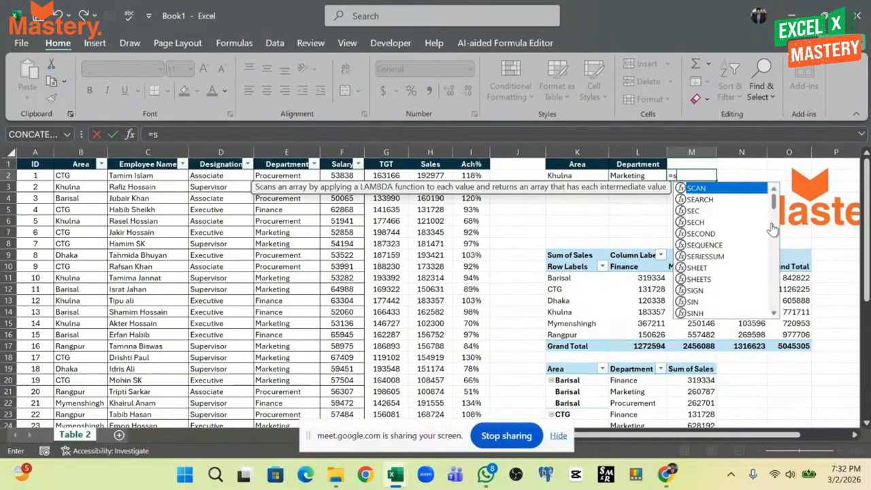
pyautogui.write('umf')
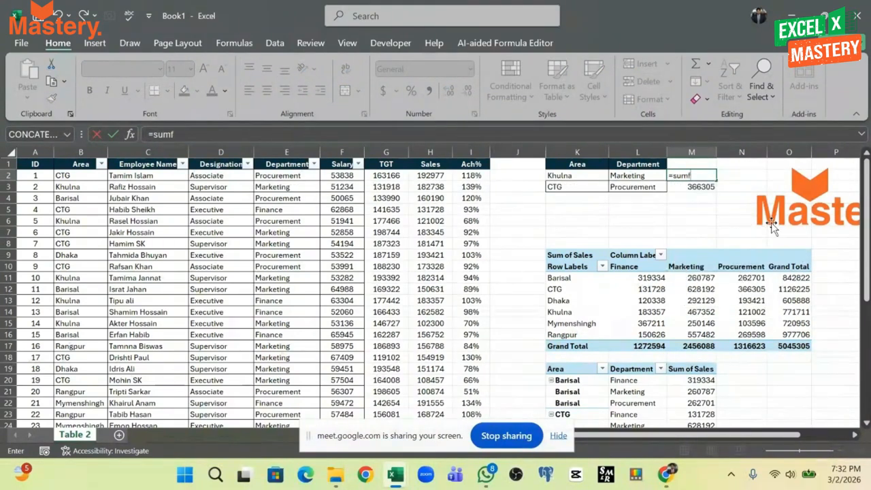
pyautogui.press('BackSpace')
pyautogui.write('if')
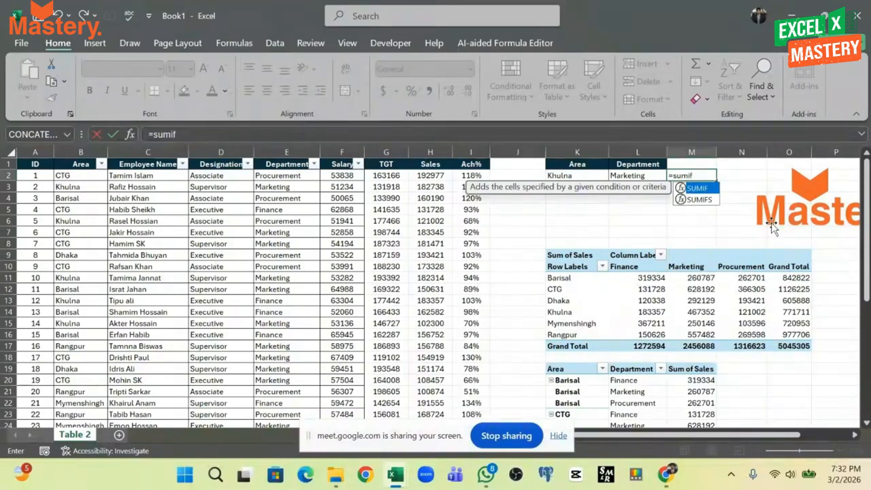
pyautogui.press('Tab')
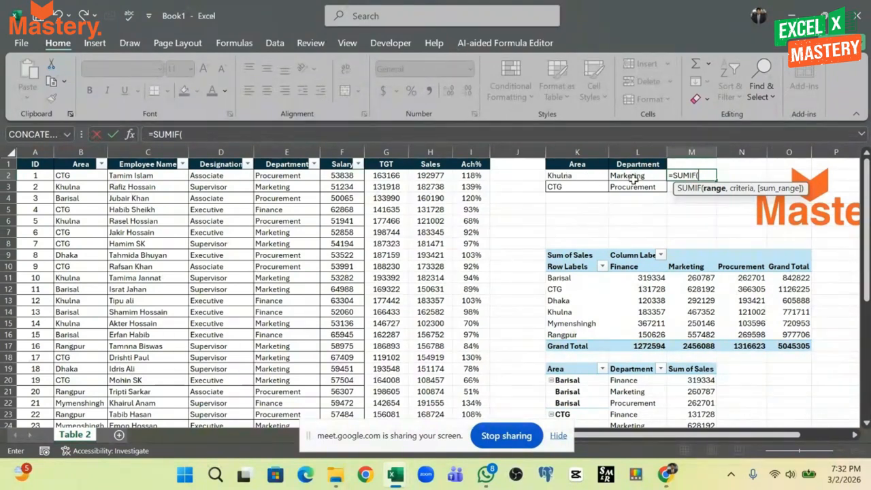
# Change the function in M2 from SUMIF to SUMIFS and display its argument list
pyautogui.click(692, 177)
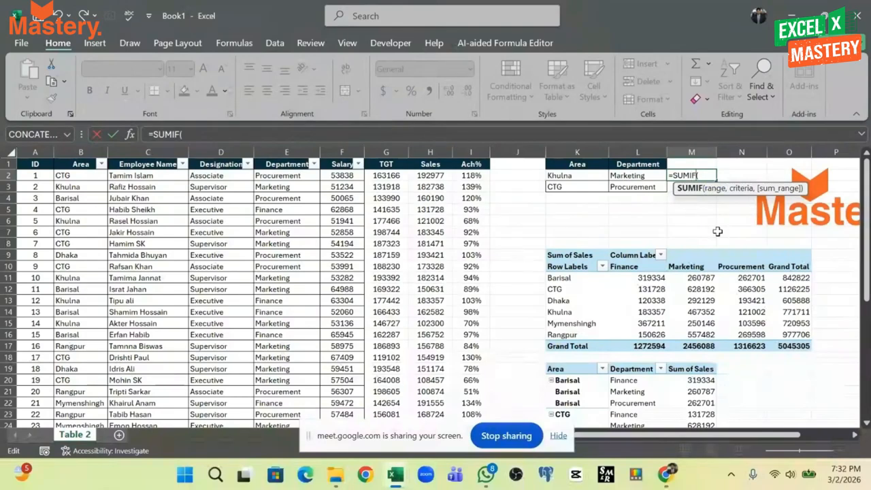
pyautogui.write('S')
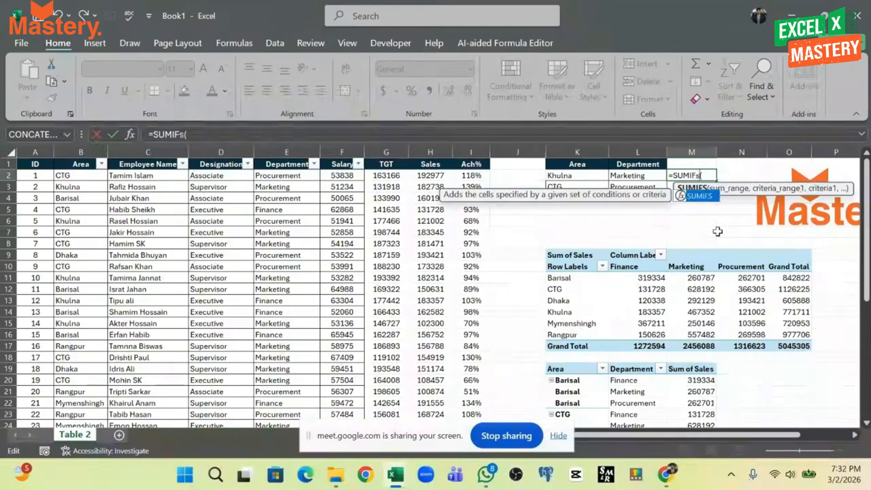
pyautogui.click(707, 176)
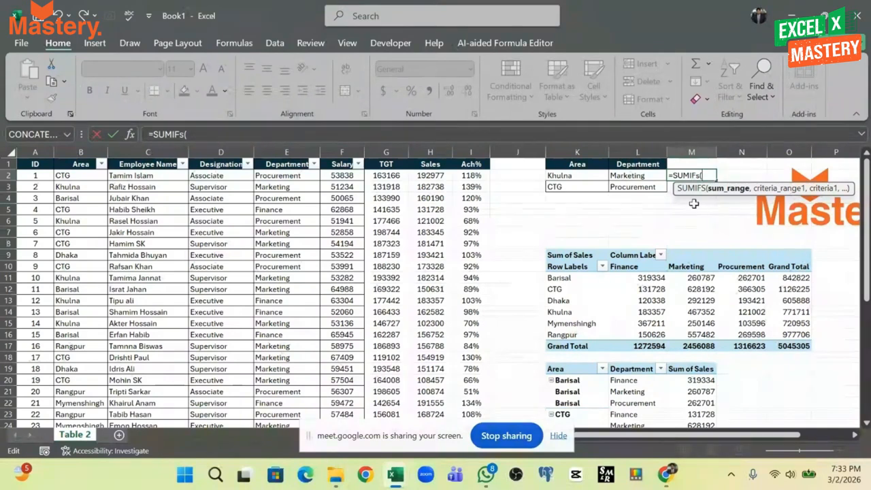
# Switch to the Google Meet call, move the screen-sharing notice off the call controls, and mute the microphone before turning it back on
pyautogui.moveTo(672, 479)
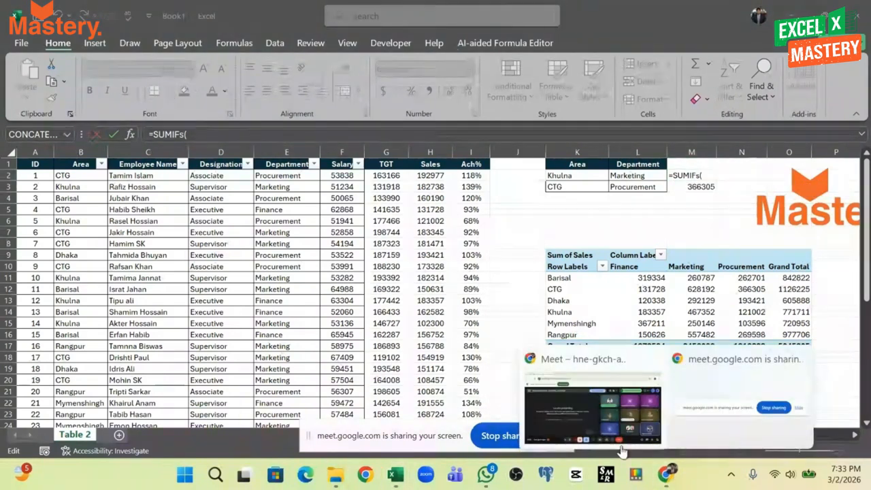
pyautogui.click(592, 405)
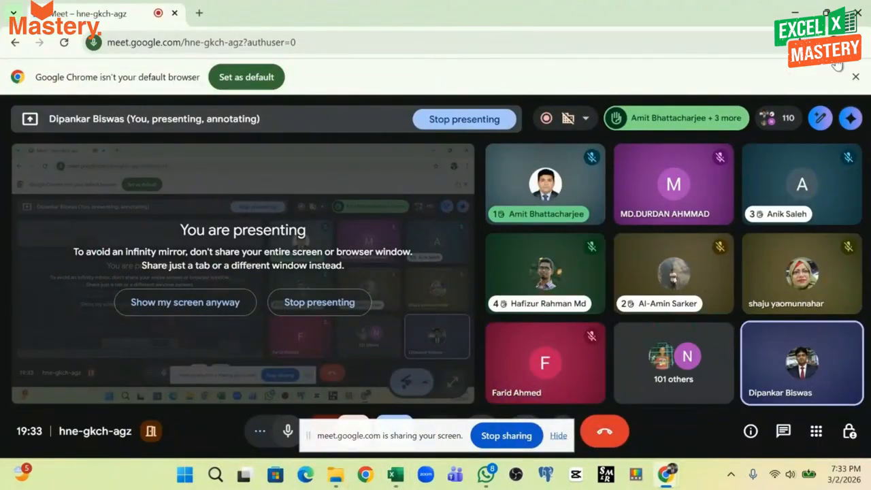
pyautogui.moveTo(444, 437); pyautogui.dragTo(485, 366)
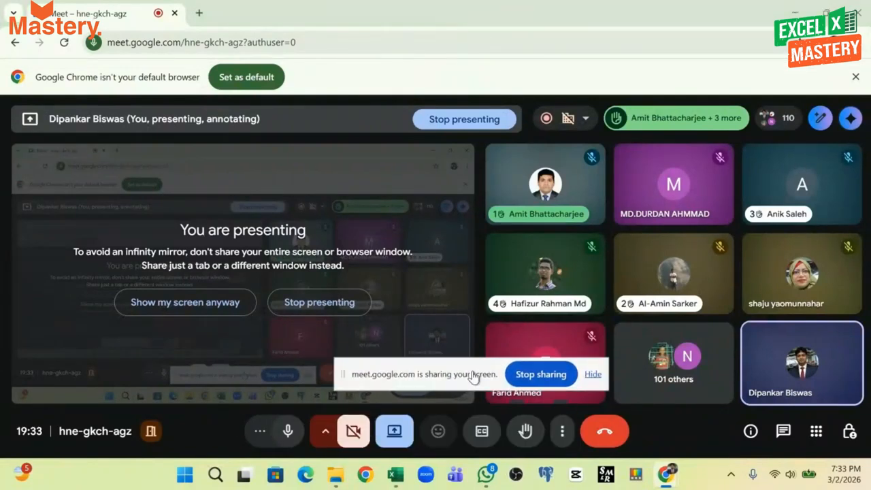
pyautogui.click(288, 431)
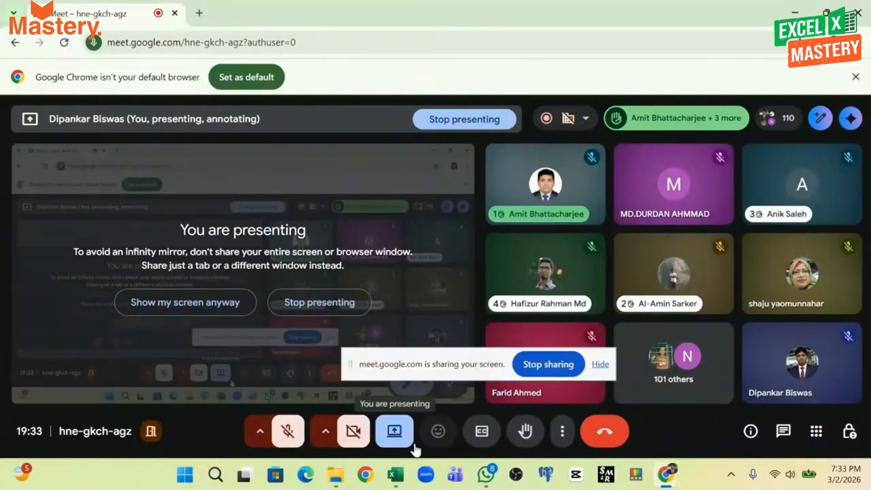
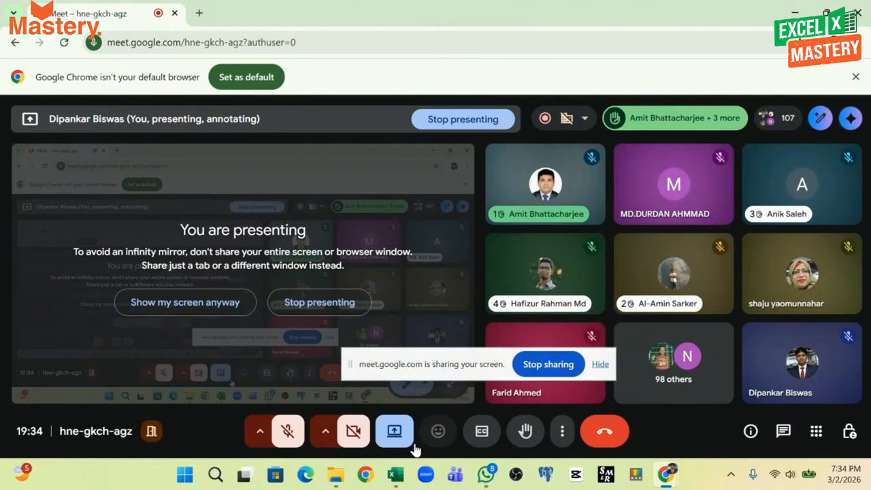
pyautogui.moveTo(487, 472)
pyautogui.click(286, 431)
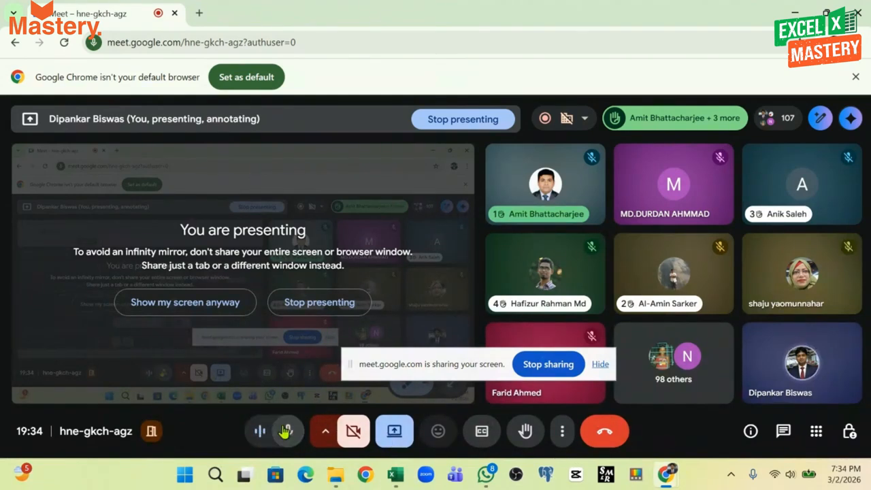
# Return to the Book1 workbook in Excel and set the Sales column H:H as the sum range of the SUMIFS formula in M2
pyautogui.moveTo(416, 464)
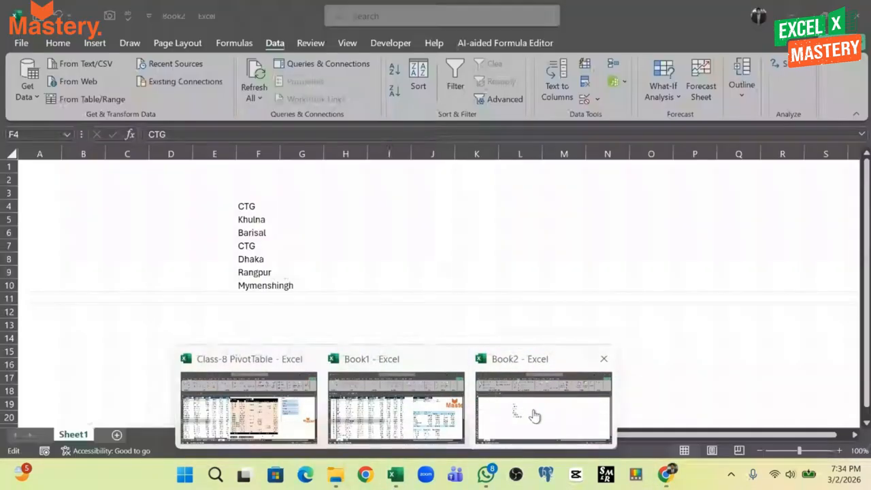
pyautogui.click(532, 413)
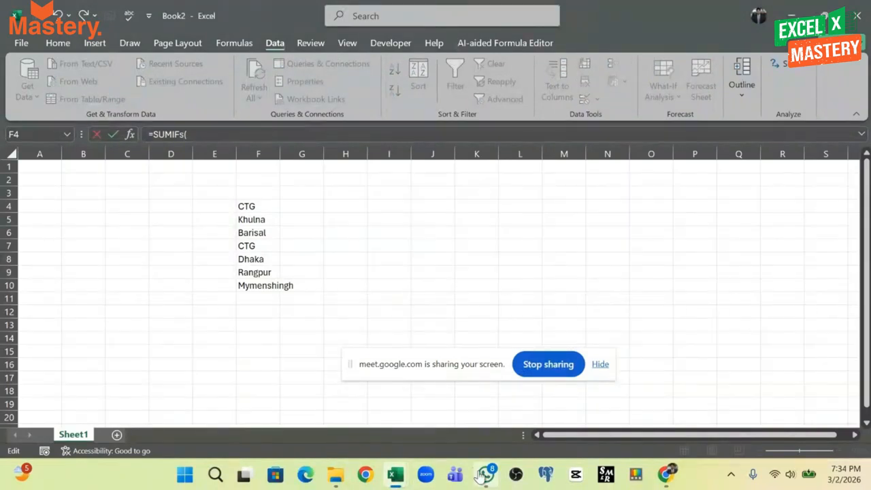
pyautogui.moveTo(395, 475)
pyautogui.click(401, 420)
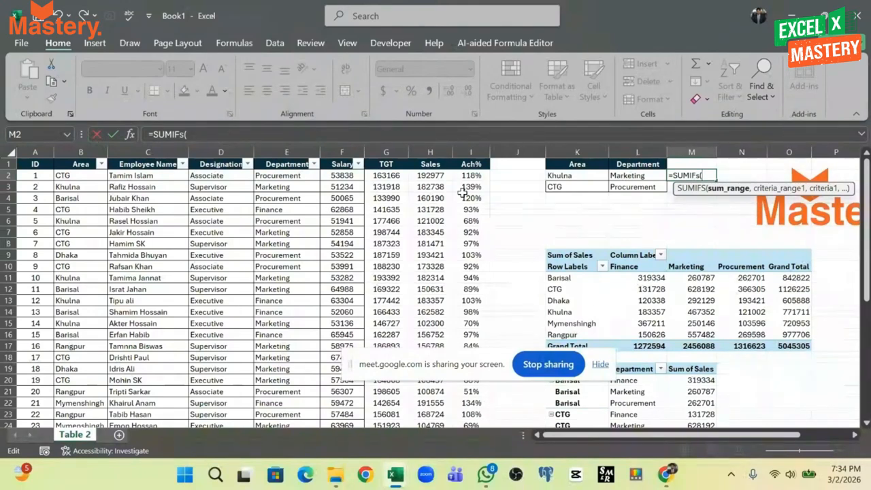
pyautogui.click(430, 151)
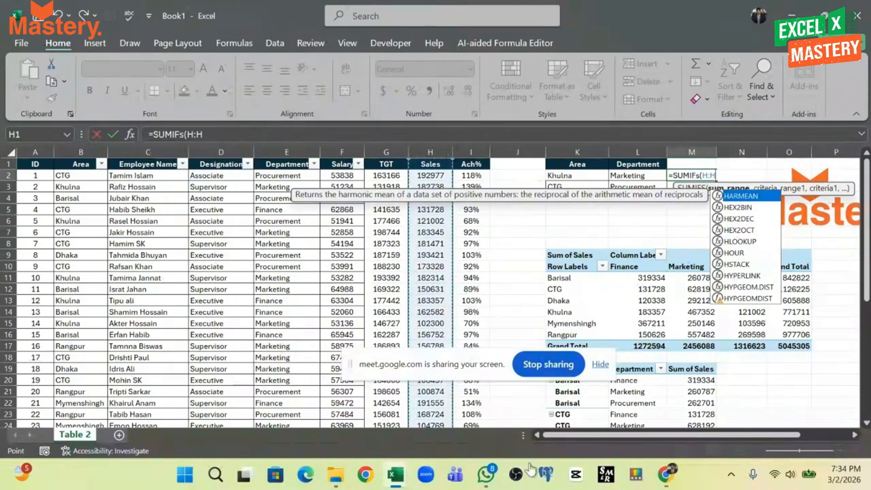
# Switch to the Google Meet call again and briefly mute the microphone before unmuting it
pyautogui.click(666, 475)
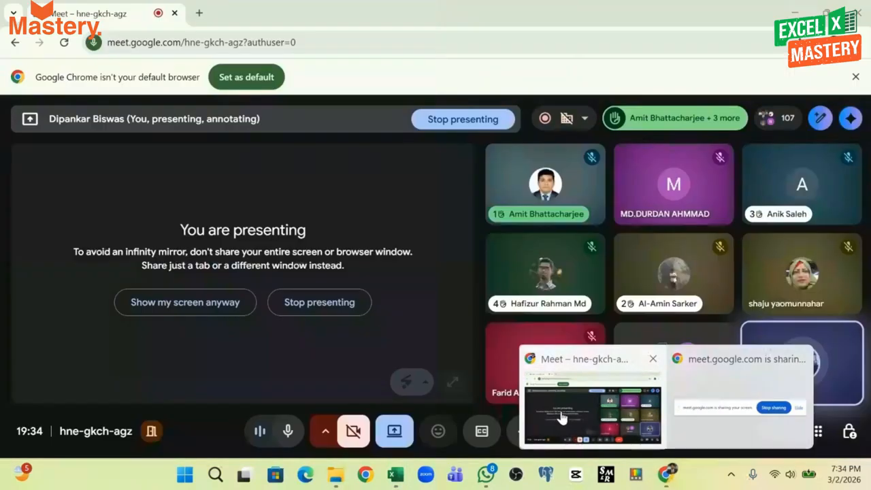
pyautogui.click(565, 409)
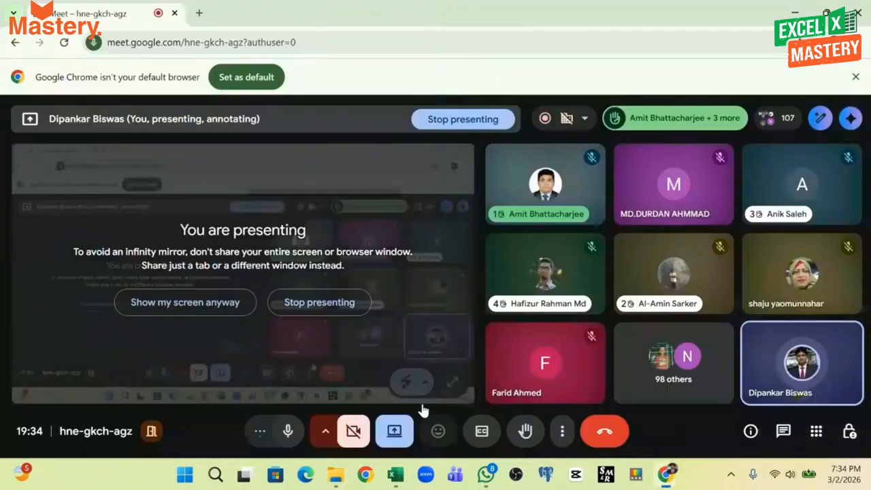
pyautogui.click(303, 433)
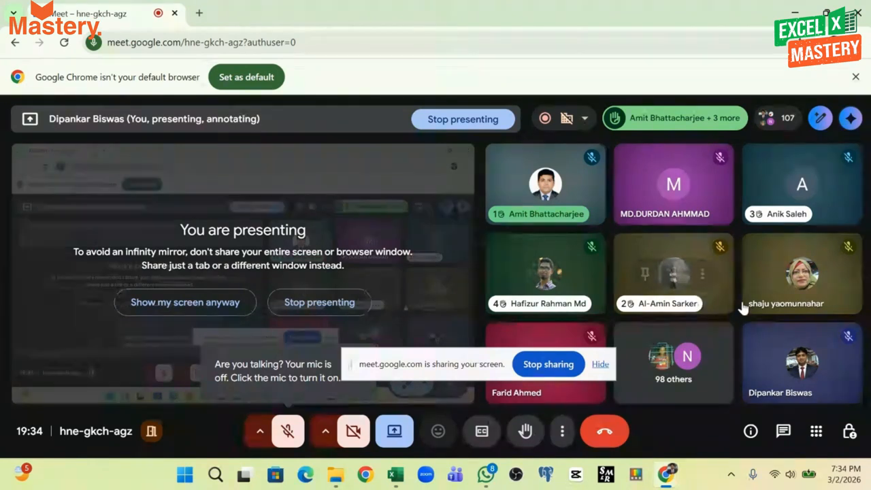
pyautogui.click(287, 436)
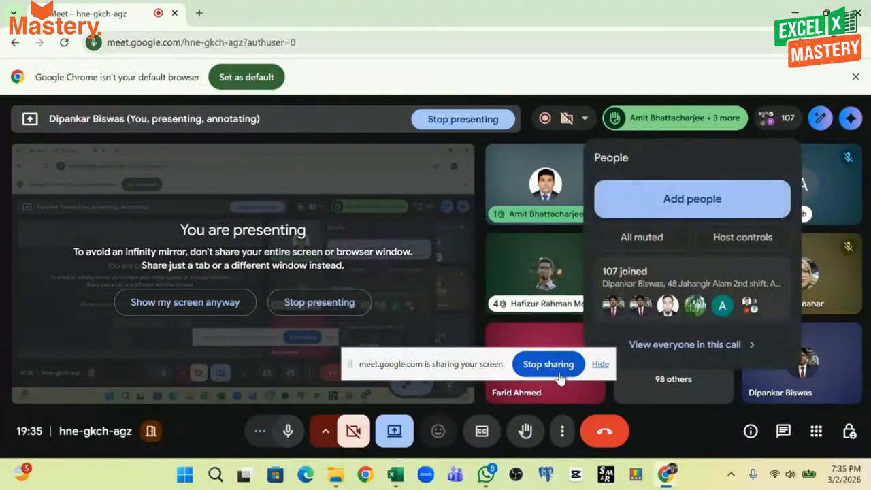
# Return to Book1 in Excel and add the Area column B:B with criterion K2 as the first condition of the SUMIFS formula
pyautogui.moveTo(395, 474)
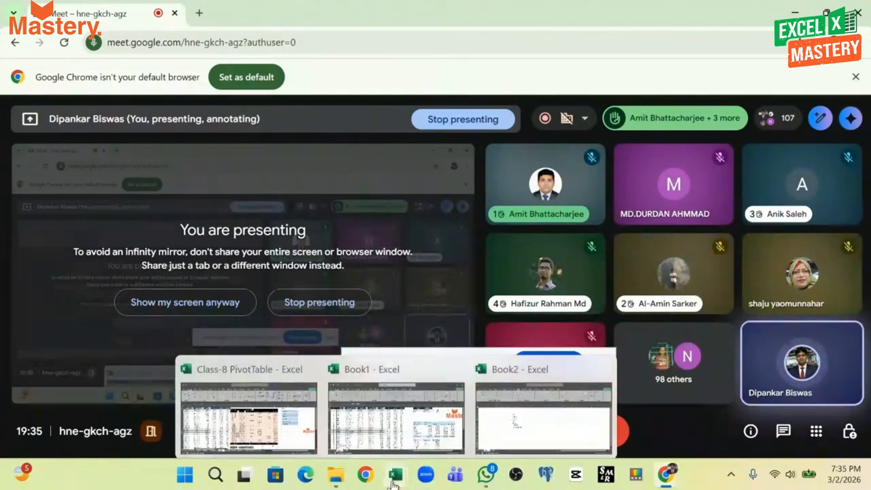
pyautogui.click(410, 423)
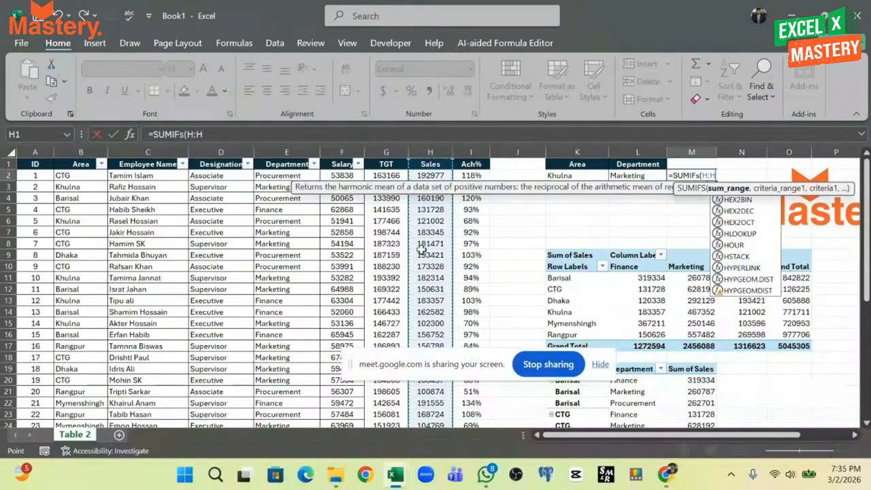
pyautogui.write(',')
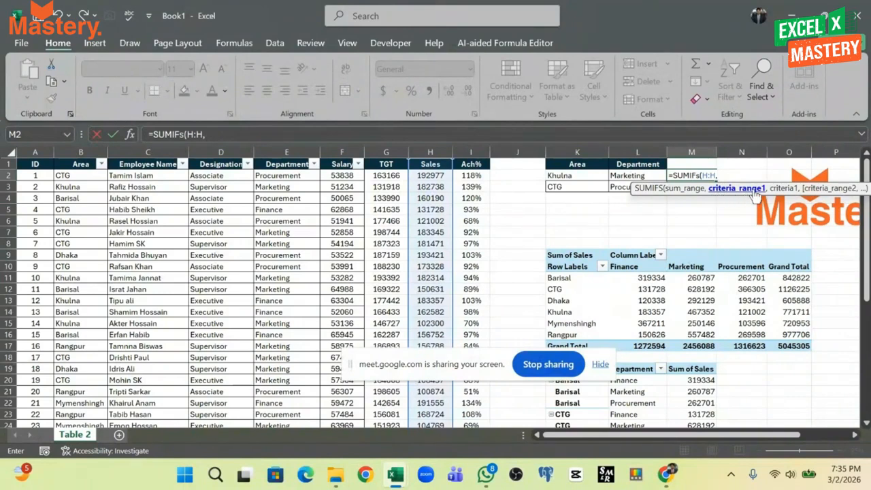
pyautogui.click(79, 151)
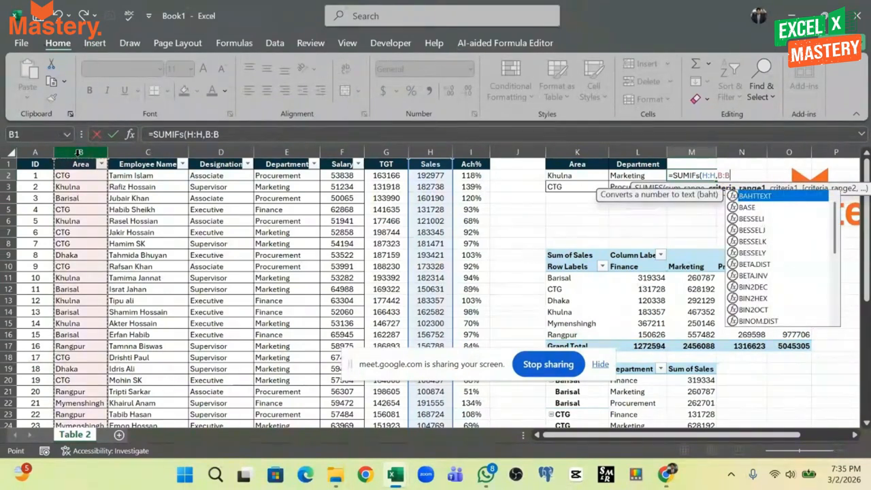
pyautogui.write(',')
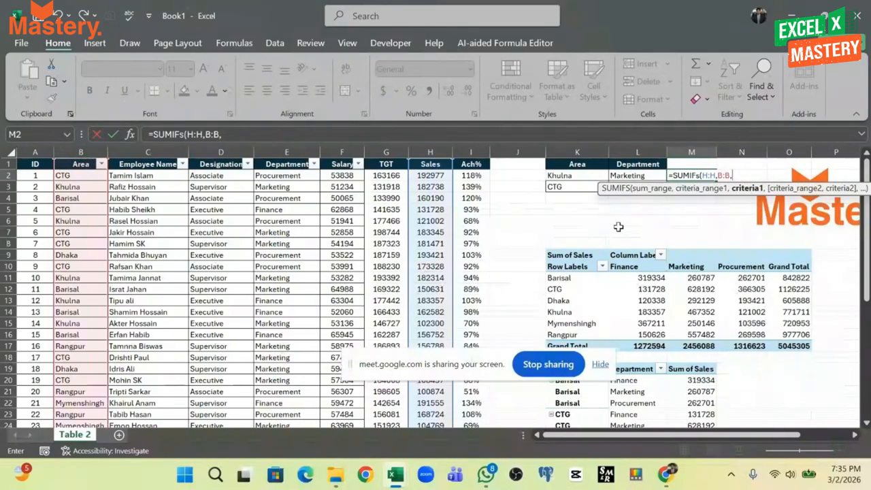
pyautogui.click(578, 176)
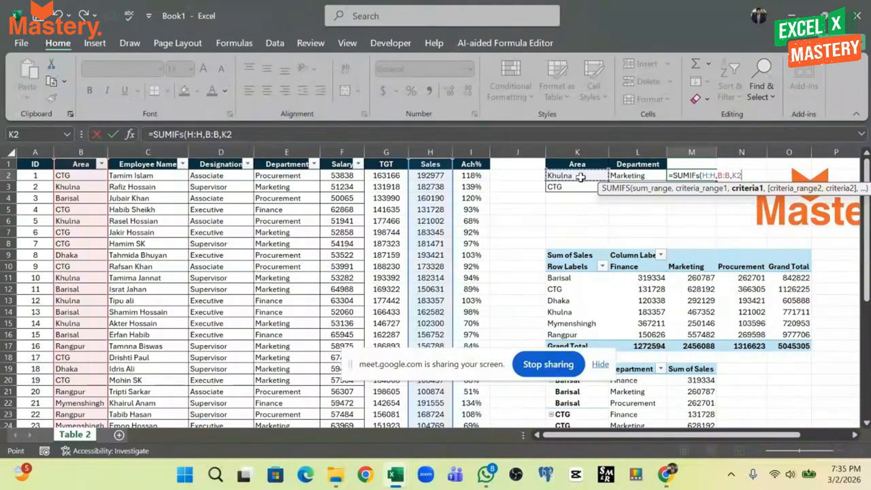
pyautogui.write(',')
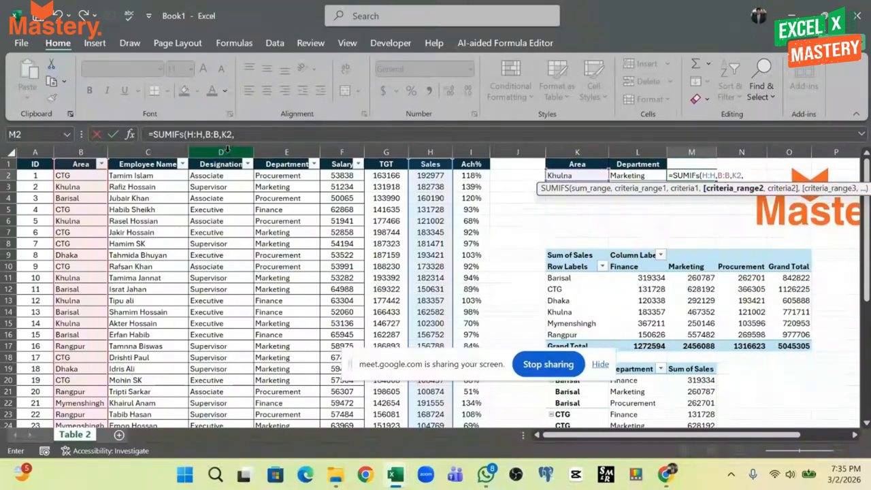
# Add the Department column E:E with criterion L2 as the second condition and complete the SUMIFS formula in M2
pyautogui.click(286, 149)
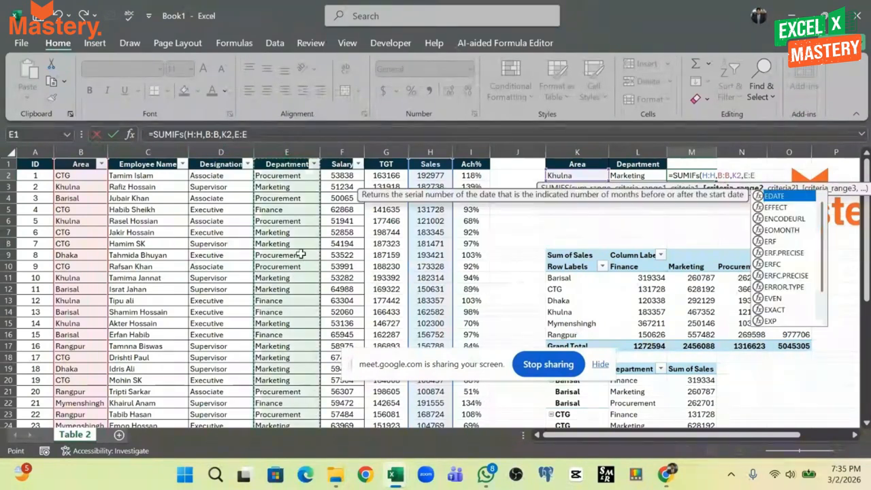
pyautogui.write(',')
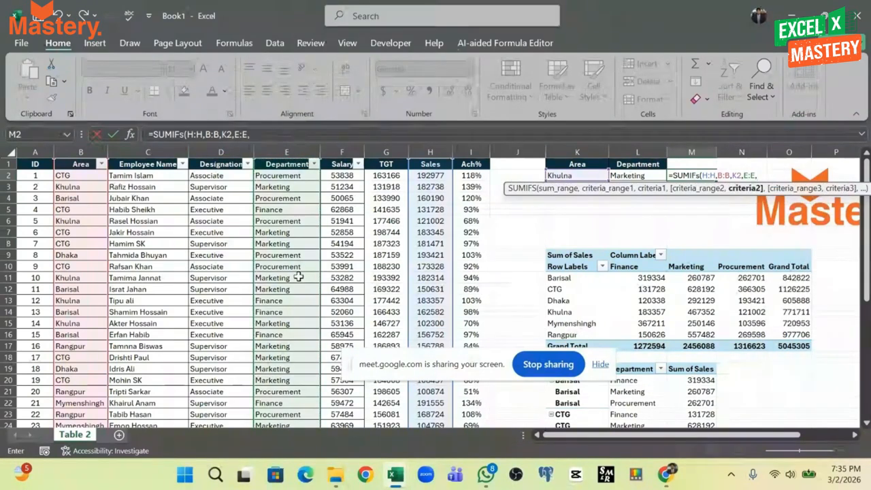
pyautogui.click(646, 176)
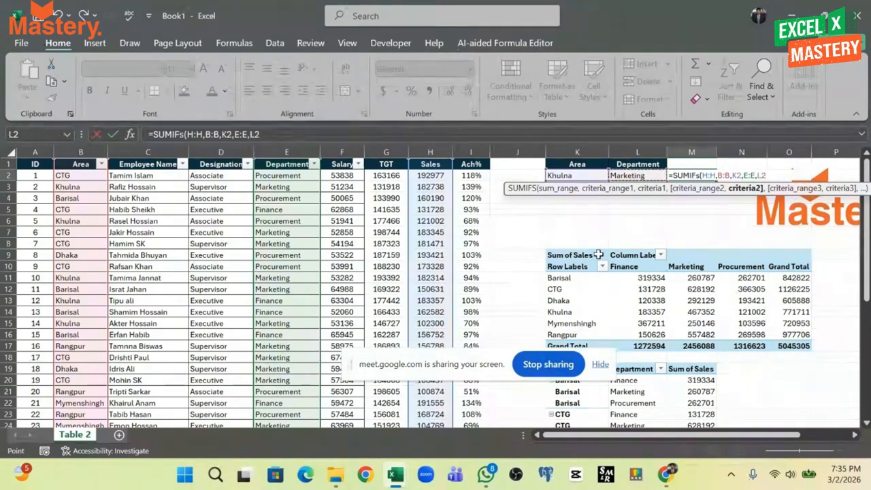
pyautogui.write(')')
pyautogui.press('Return')
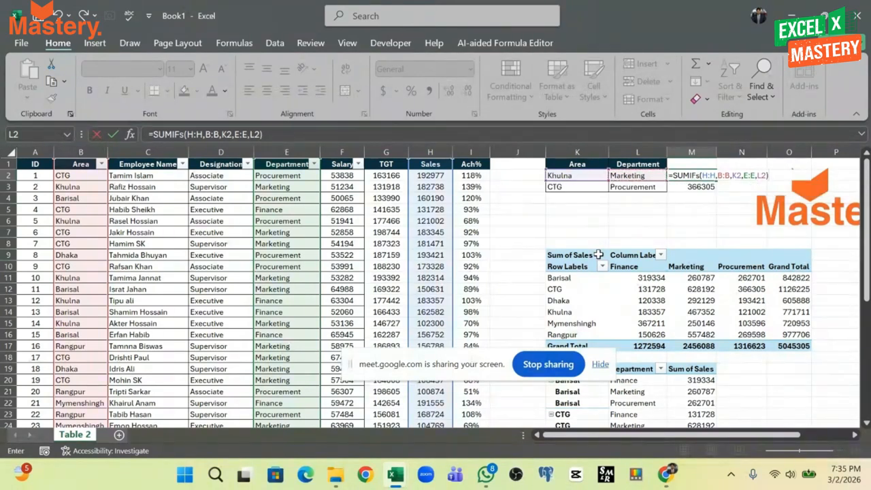
# Commit the SUMIFS formula in M2 and copy it down to M3 for the second area and department pair
pyautogui.click(700, 175)
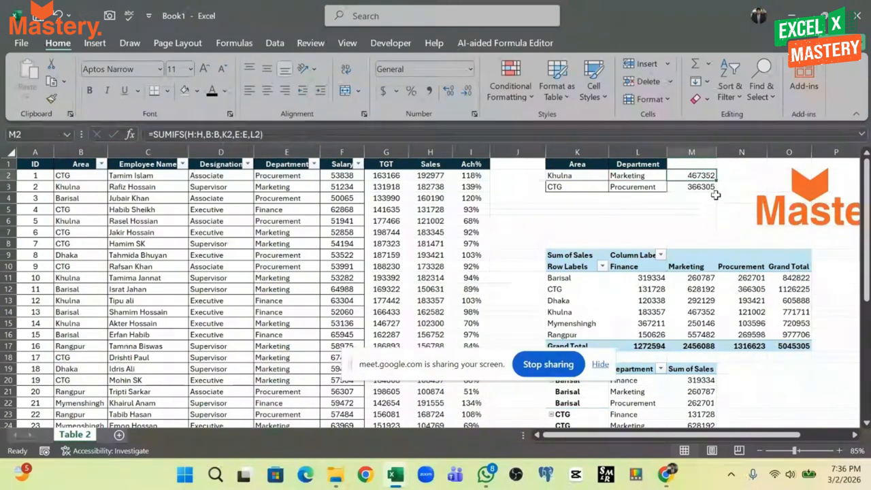
pyautogui.moveTo(716, 181); pyautogui.dragTo(719, 197)
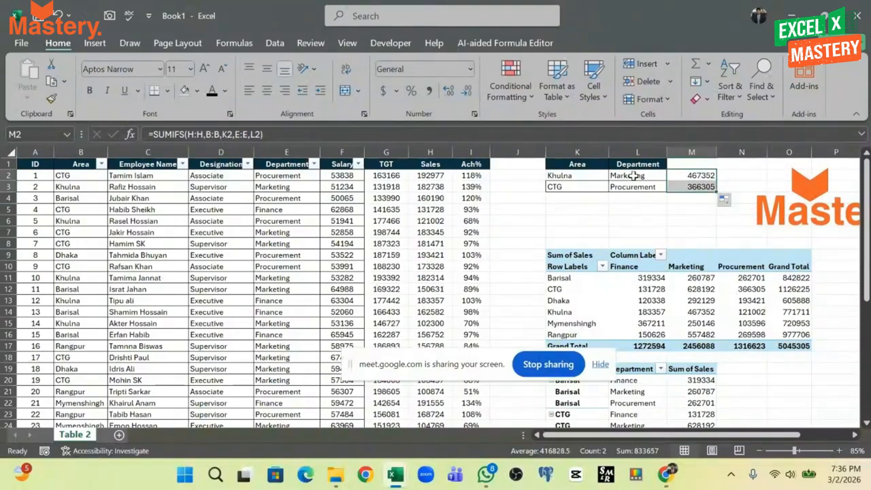
pyautogui.press('Left')
# Switch to the Google Meet call in Chrome and briefly open the host controls before closing them
pyautogui.moveTo(666, 471)
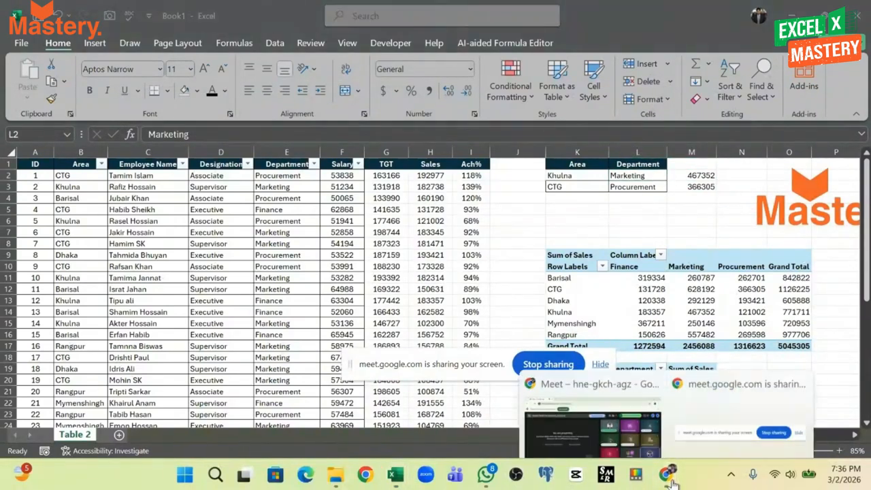
pyautogui.click(591, 412)
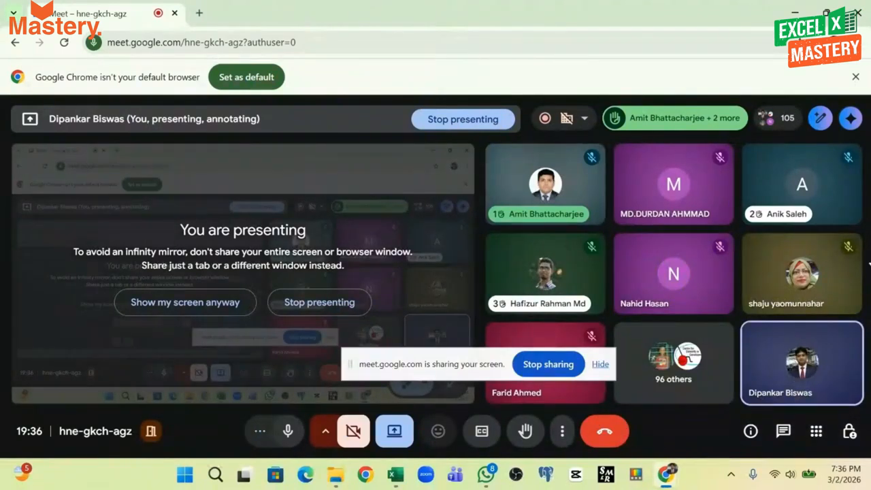
pyautogui.click(849, 431)
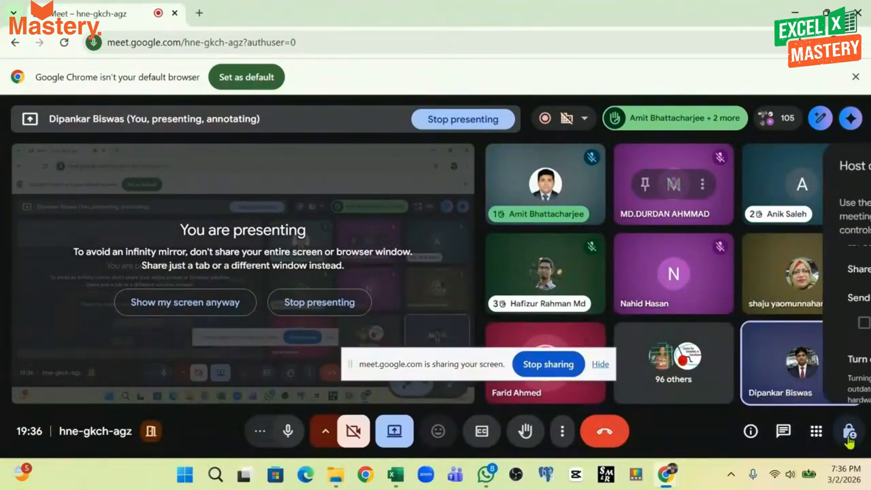
pyautogui.click(847, 436)
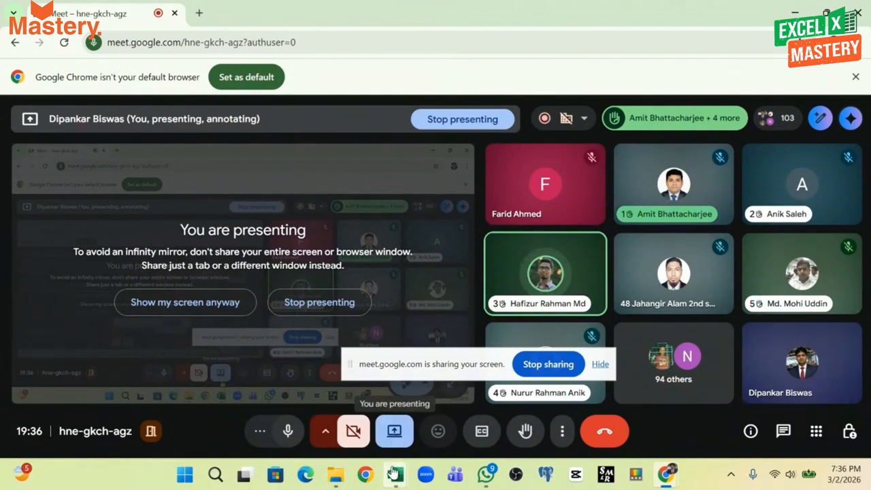
# Return to Book1 in Excel and examine the area rows and department columns of the upper PivotTable
pyautogui.moveTo(395, 475)
pyautogui.click(409, 417)
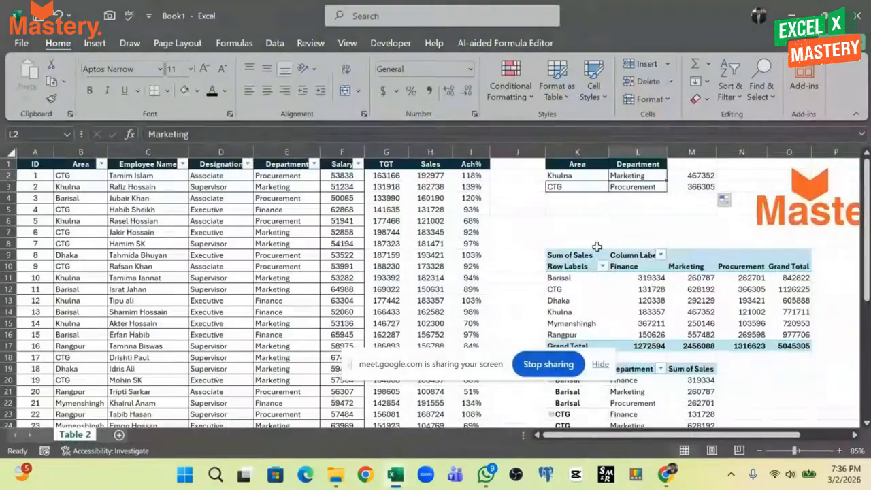
pyautogui.click(576, 222)
pyautogui.scroll(-8, 617, 316)
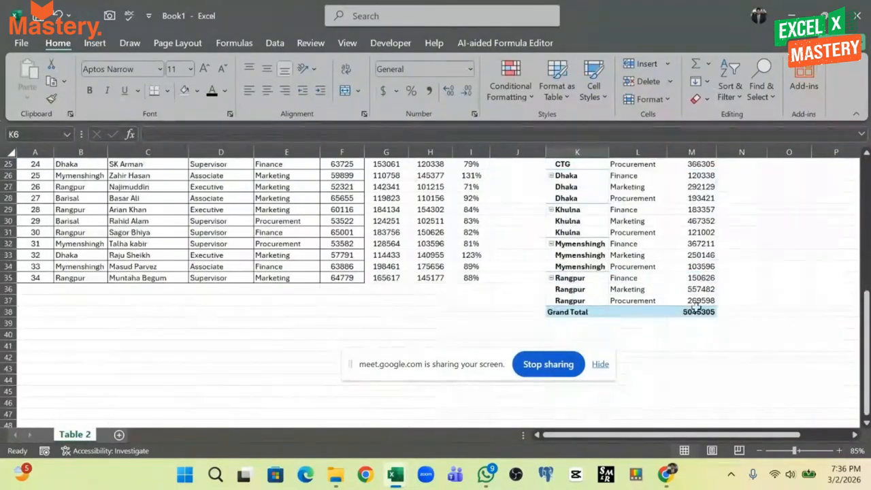
pyautogui.scroll(5, 696, 306)
pyautogui.scroll(1, 700, 307)
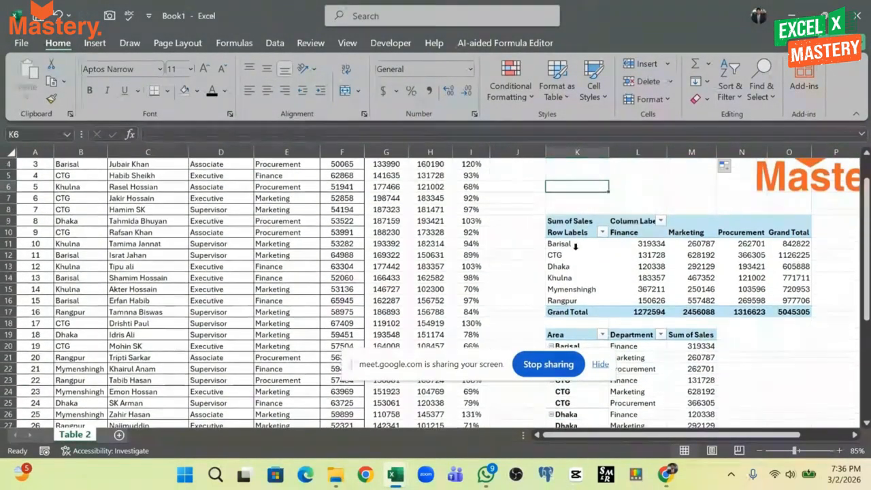
pyautogui.moveTo(572, 234); pyautogui.dragTo(642, 294)
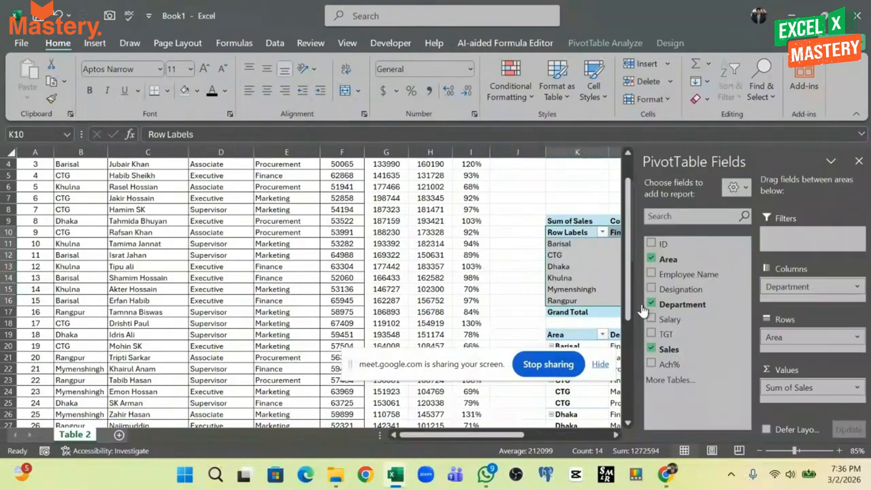
pyautogui.click(586, 291)
pyautogui.click(560, 255)
pyautogui.click(518, 187)
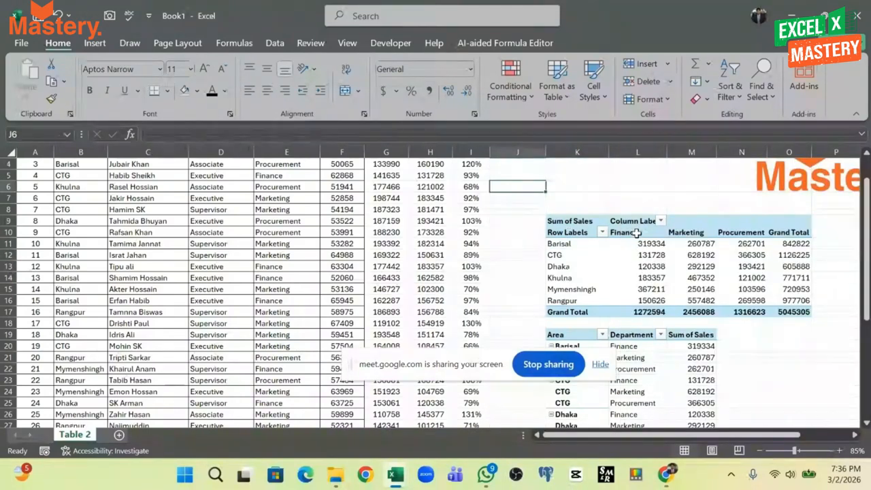
pyautogui.moveTo(744, 233); pyautogui.dragTo(638, 233)
pyautogui.click(551, 197)
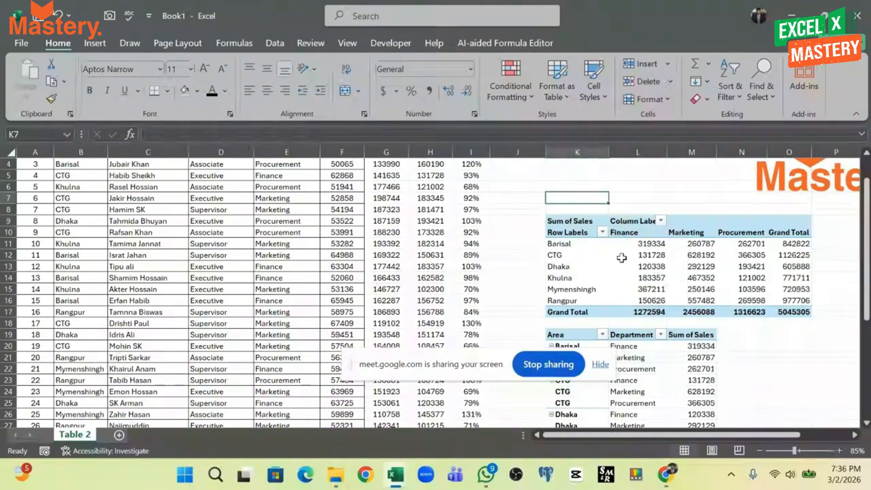
# Compare the Area and Department layout and grand total of the lower PivotTable with the upper one
pyautogui.scroll(-3, 709, 233)
pyautogui.scroll(2, 711, 230)
pyautogui.scroll(-1, 711, 229)
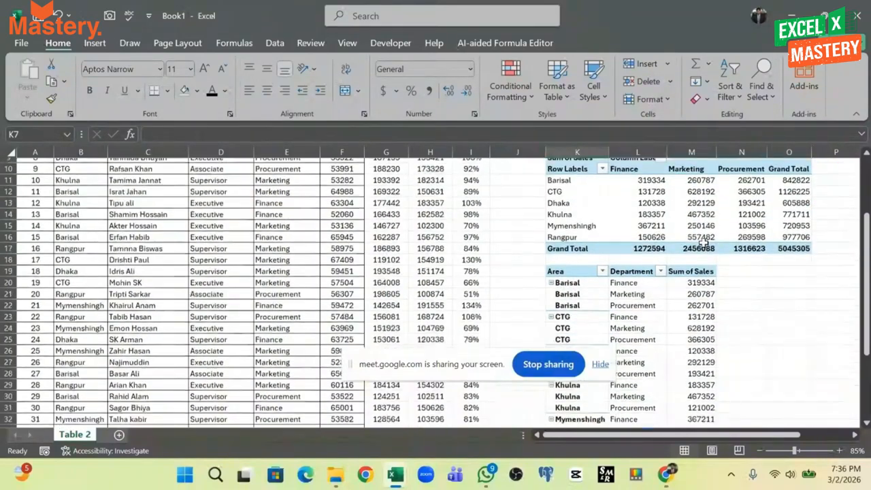
pyautogui.moveTo(641, 279); pyautogui.dragTo(642, 301)
pyautogui.click(527, 302)
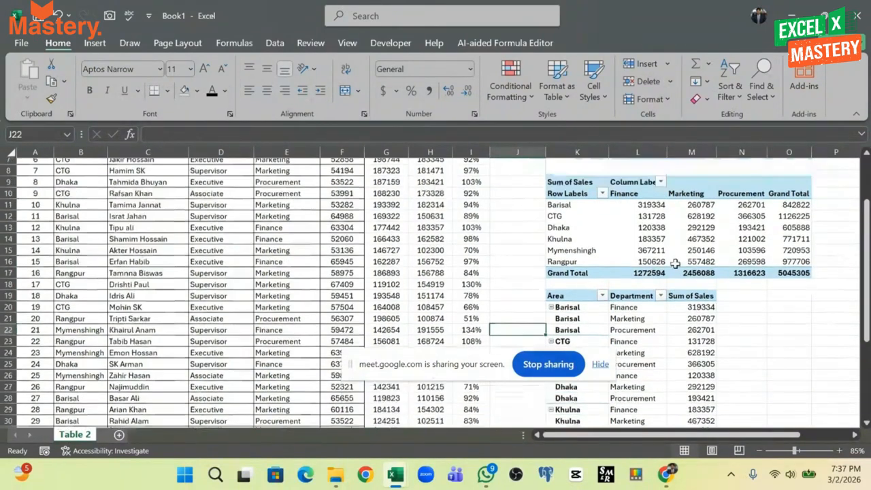
pyautogui.scroll(1, 674, 258)
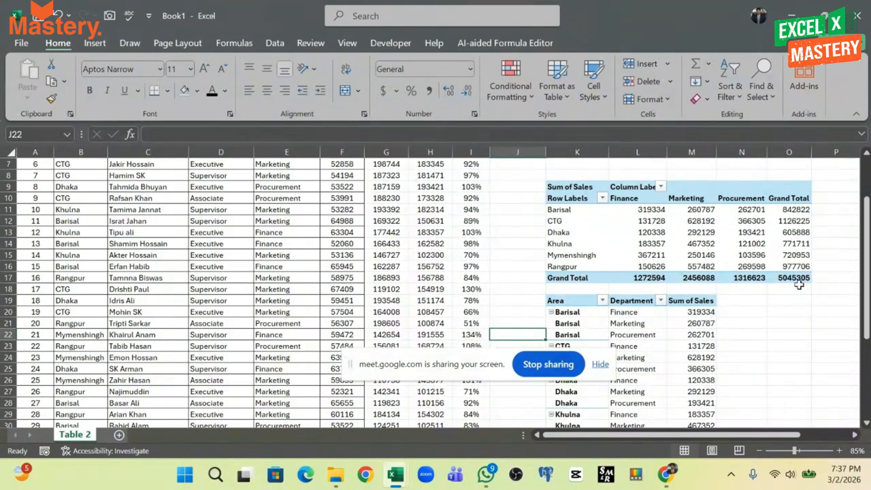
pyautogui.scroll(-6, 749, 341)
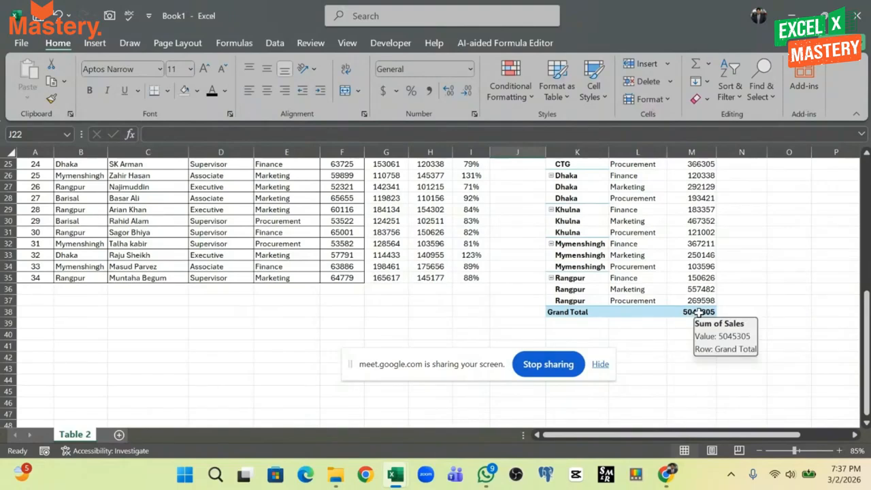
pyautogui.scroll(5, 701, 312)
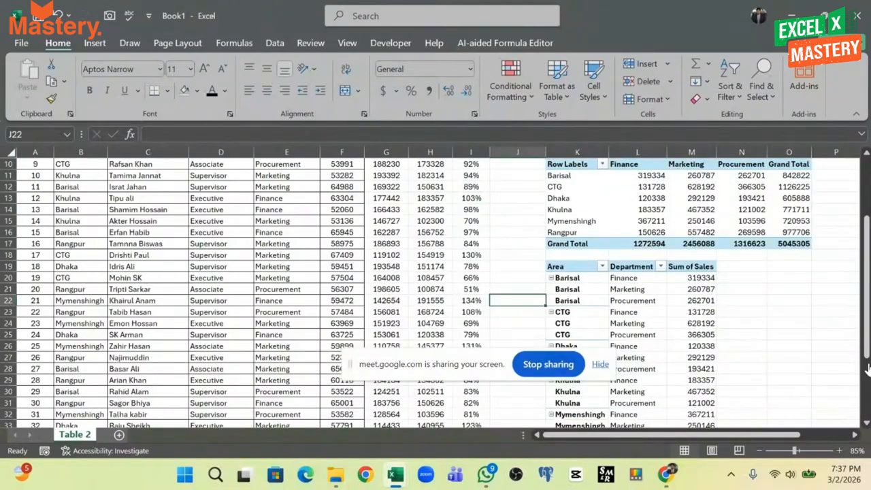
# Check the participants in the Google Meet call and return to the Book1 workbook in Excel
pyautogui.click(669, 476)
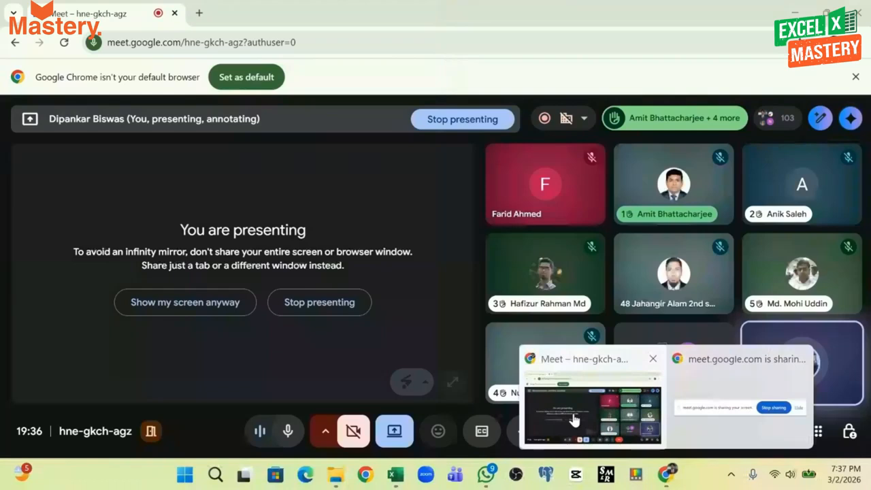
pyautogui.click(575, 420)
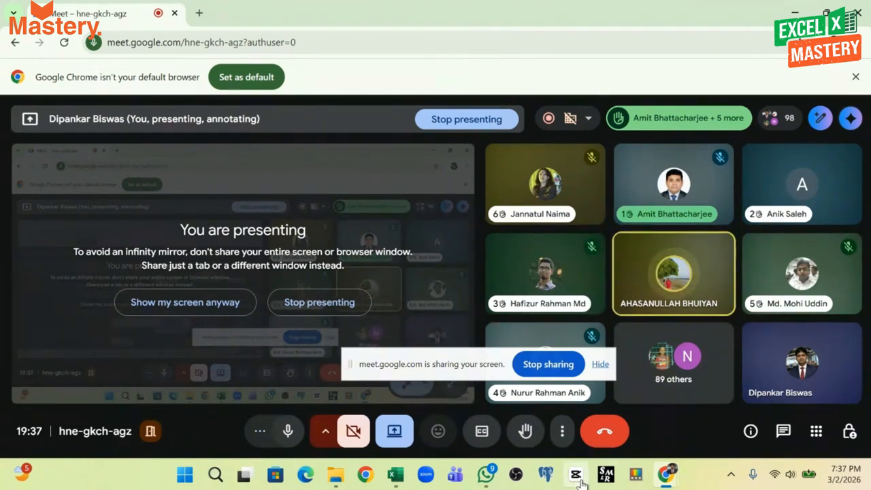
pyautogui.moveTo(396, 474)
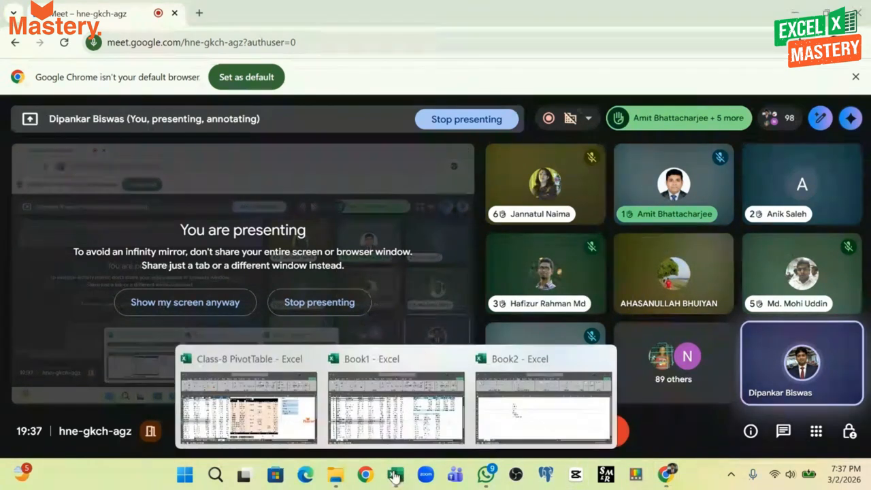
pyautogui.click(446, 427)
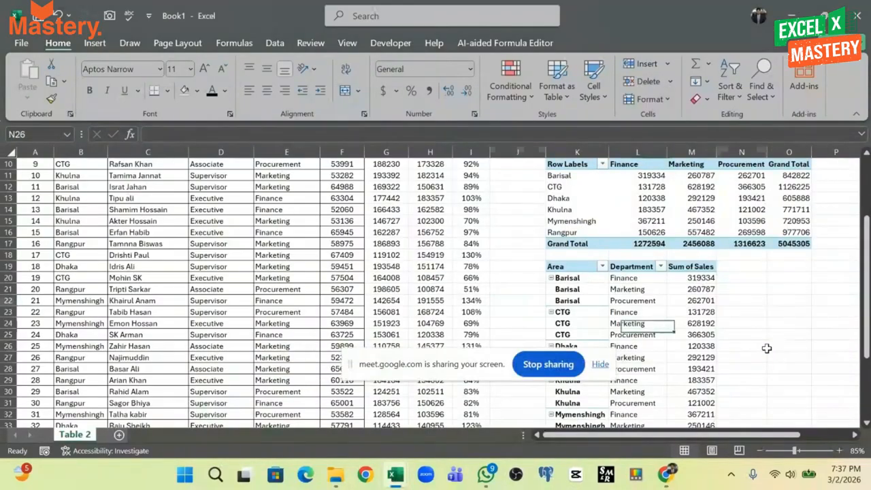
# Clear all the ID numbers in column A from A2 down to the last employee row
pyautogui.scroll(3, 762, 341)
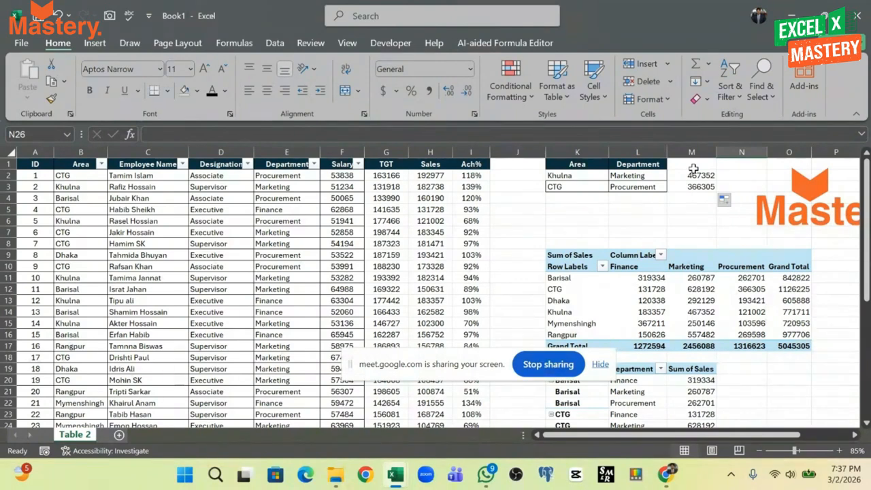
pyautogui.click(33, 179)
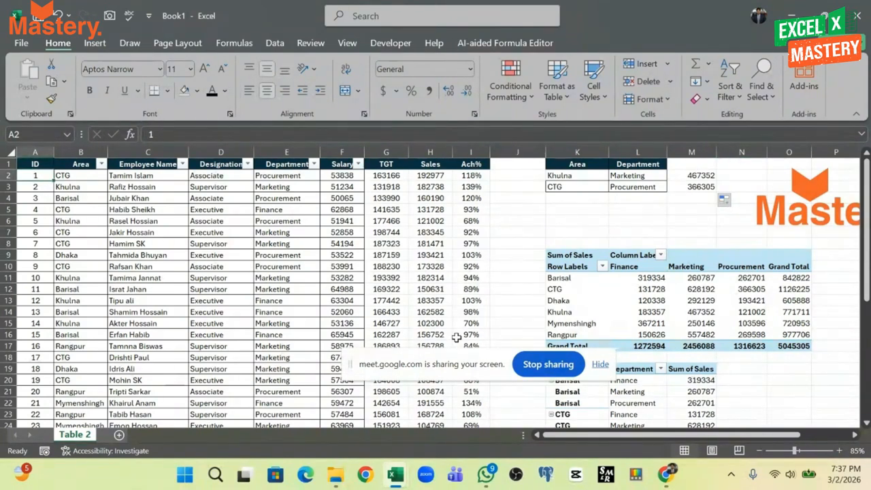
pyautogui.hotkey('ctrl', 'shift', 'Down')
pyautogui.scroll(4, 340, 331)
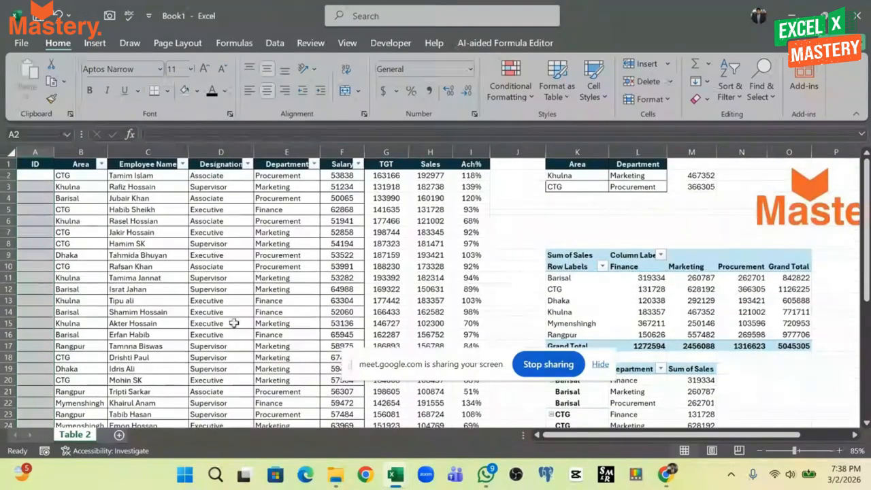
pyautogui.press('Delete')
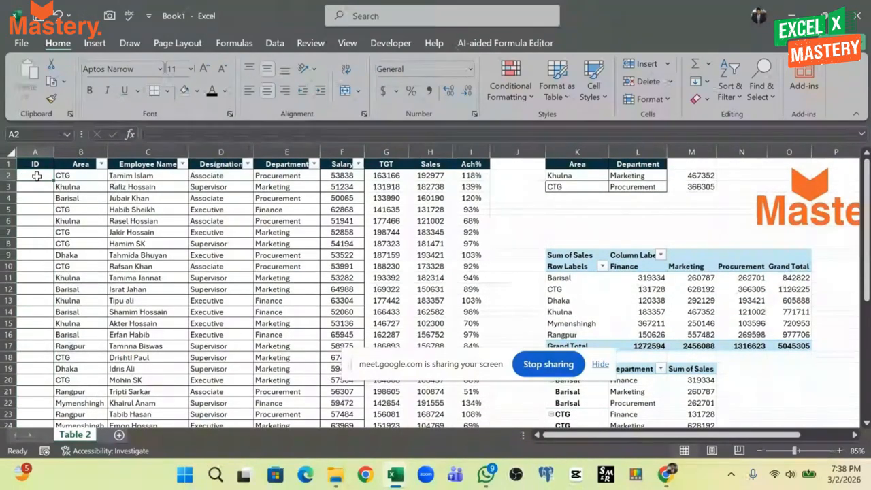
# Enter 1 and 2 in A2 and A3 and fill the ID number series down to A10
pyautogui.write('1')
pyautogui.click(40, 188)
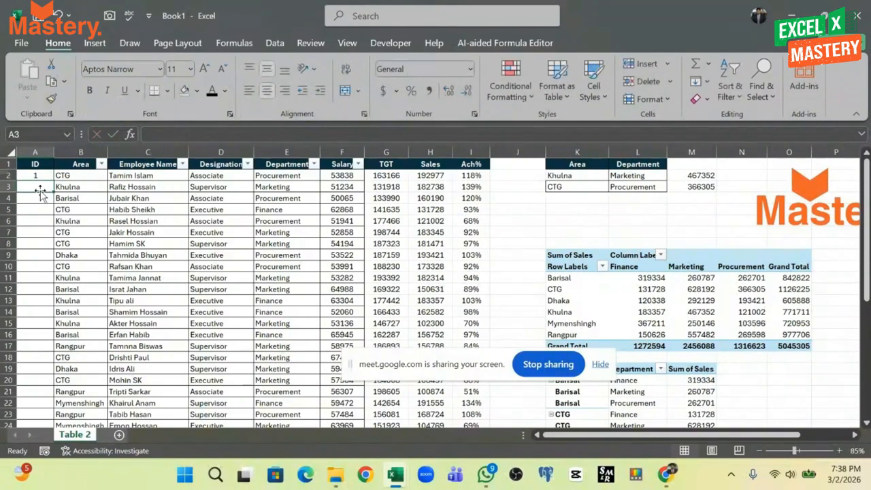
pyautogui.write('2')
pyautogui.click(62, 235)
pyautogui.moveTo(38, 178); pyautogui.dragTo(42, 267)
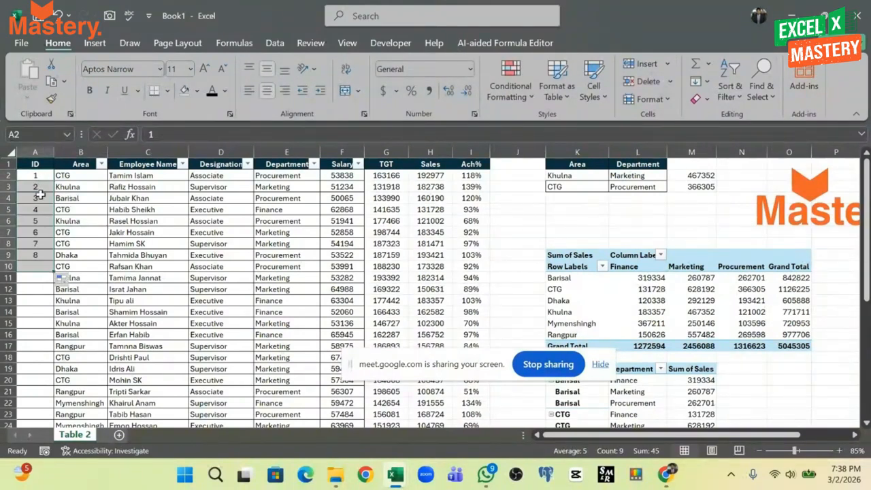
# Clear the ID numbers in the range A2:A13
pyautogui.click(39, 290)
pyautogui.moveTo(34, 175); pyautogui.dragTo(38, 303)
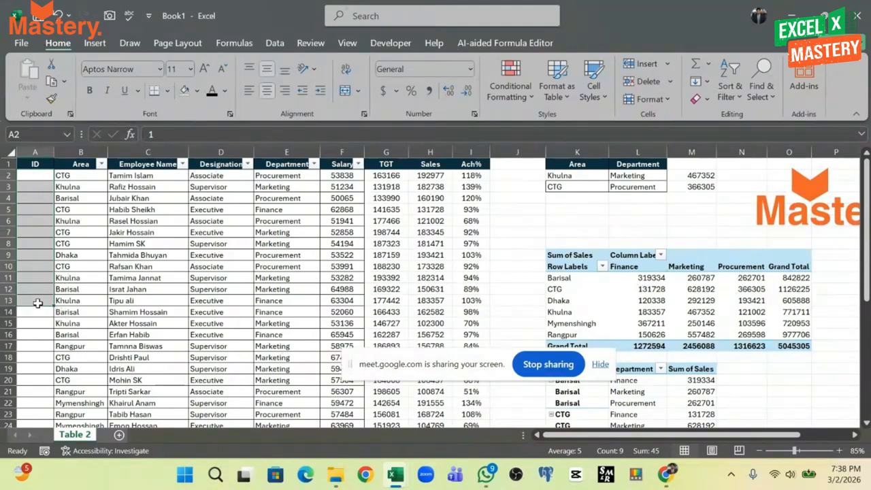
pyautogui.click(84, 184)
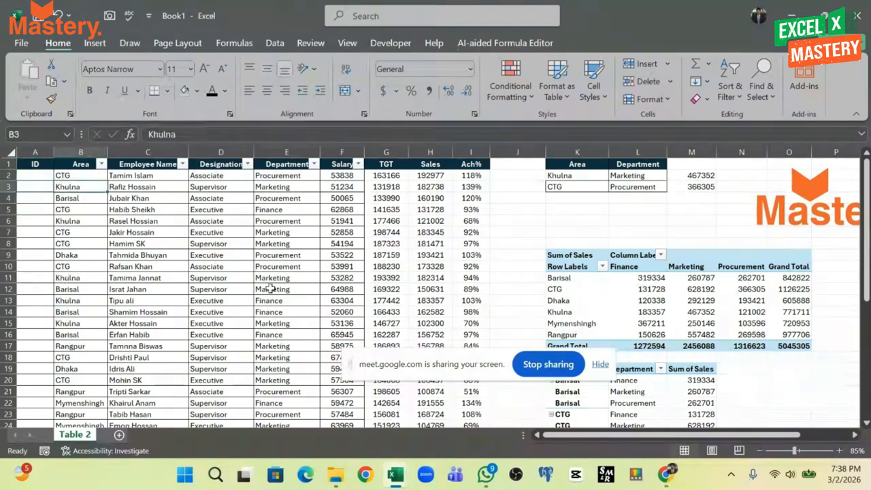
# Enter 1 as the first ID in A2 and reselect that cell
pyautogui.click(34, 177)
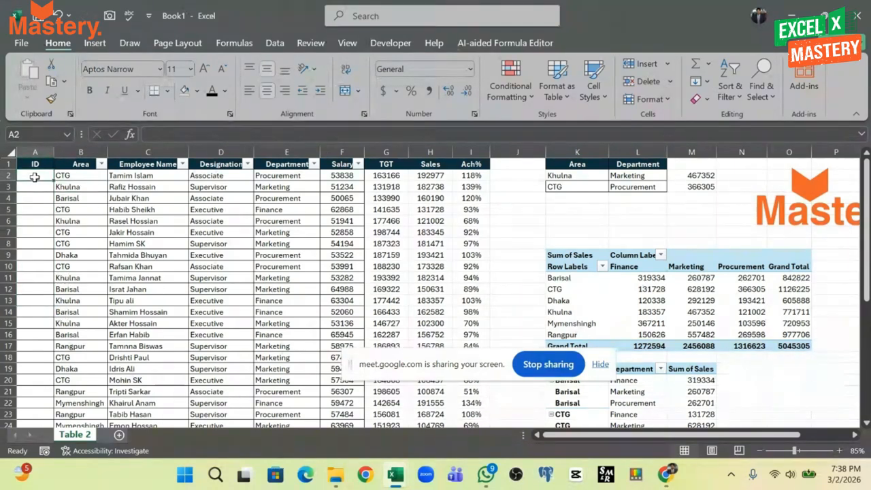
pyautogui.write('1')
pyautogui.click(77, 212)
pyautogui.click(34, 176)
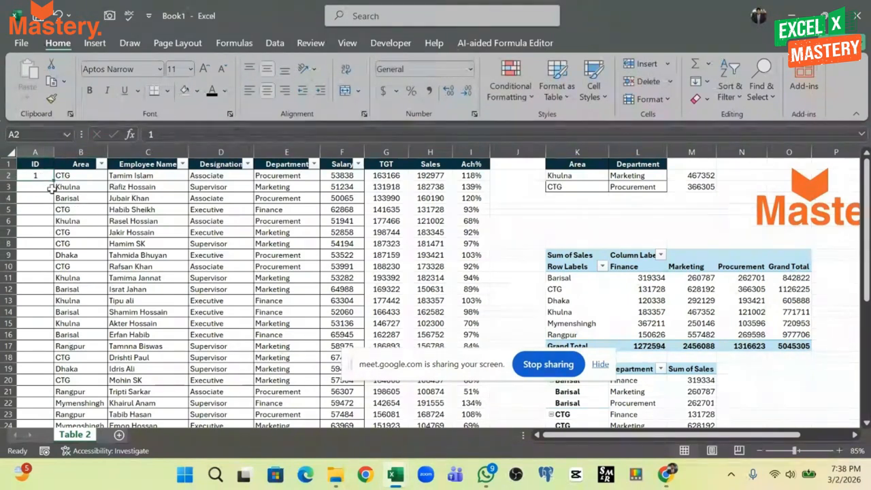
# Try filling the IDs from A2 as a number series to A35 and as copies of 1 to A17, undoing each fill
pyautogui.moveTo(53, 179); pyautogui.dragTo(37, 405)
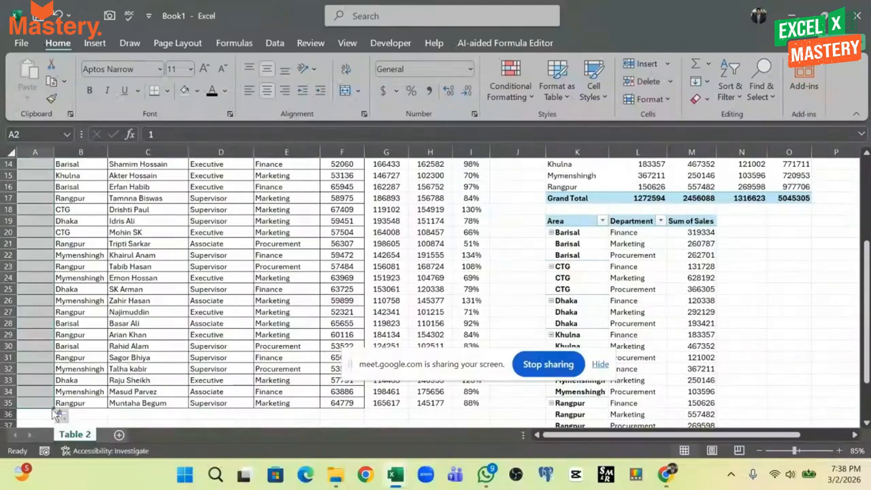
pyautogui.scroll(5, 76, 346)
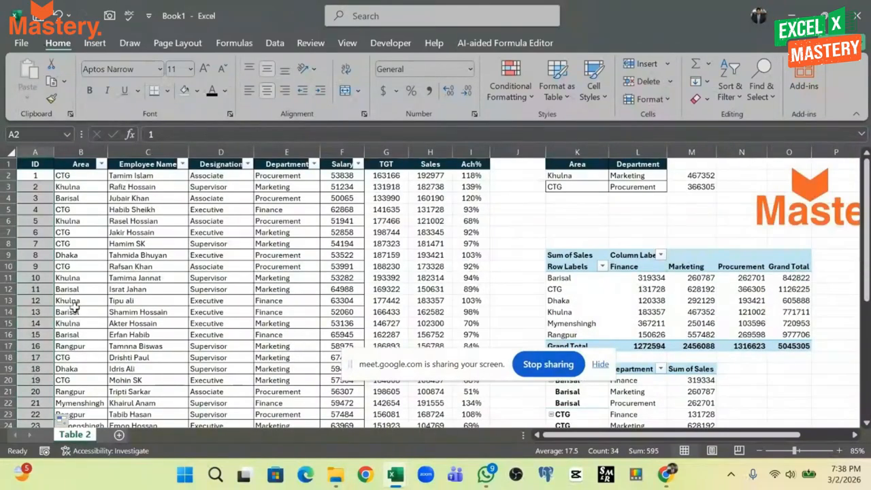
pyautogui.hotkey('ctrl', 'z')
pyautogui.moveTo(52, 179); pyautogui.dragTo(40, 349)
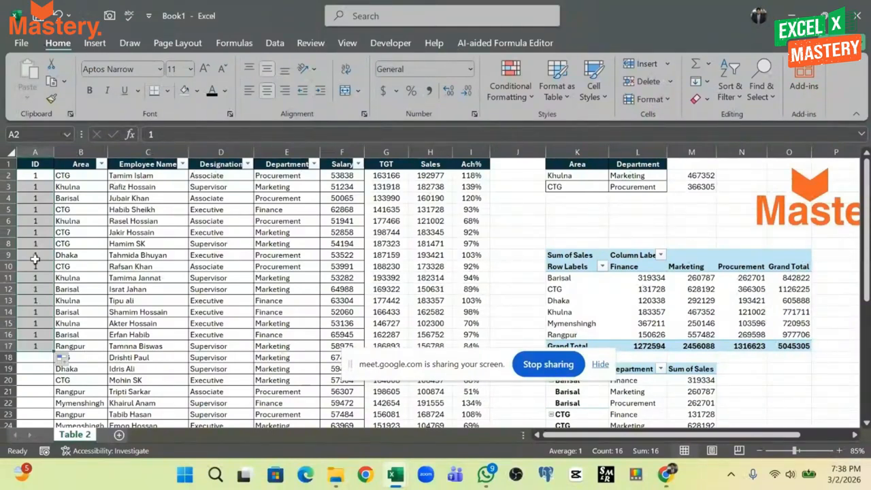
pyautogui.hotkey('ctrl', 'z')
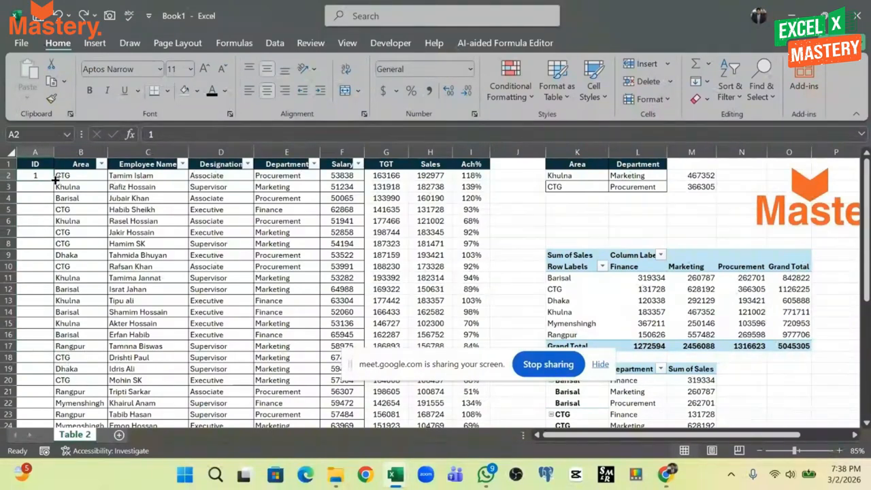
# Fill the ID column from A2 down to A35 as a number series from 1 to 34
pyautogui.moveTo(55, 179); pyautogui.dragTo(44, 418)
pyautogui.scroll(4, 60, 345)
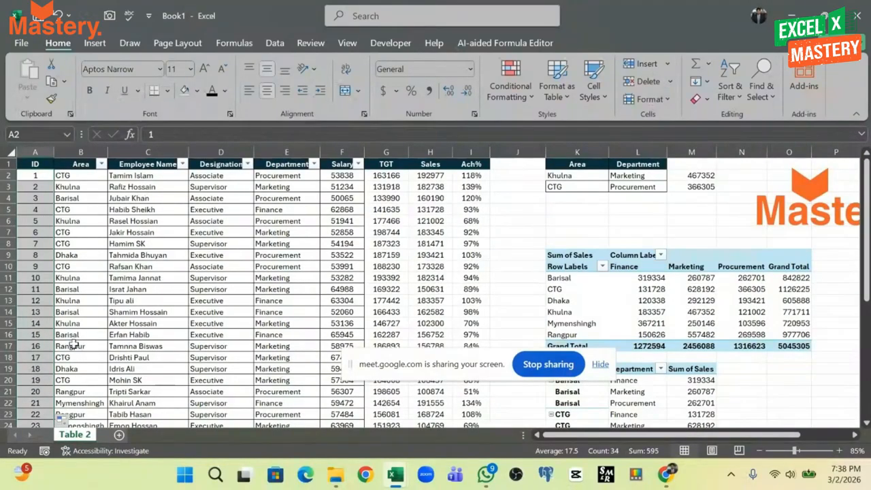
# Switch to the Google Meet call to check on the participants, and return to the Book1 workbook in Excel
pyautogui.moveTo(665, 475)
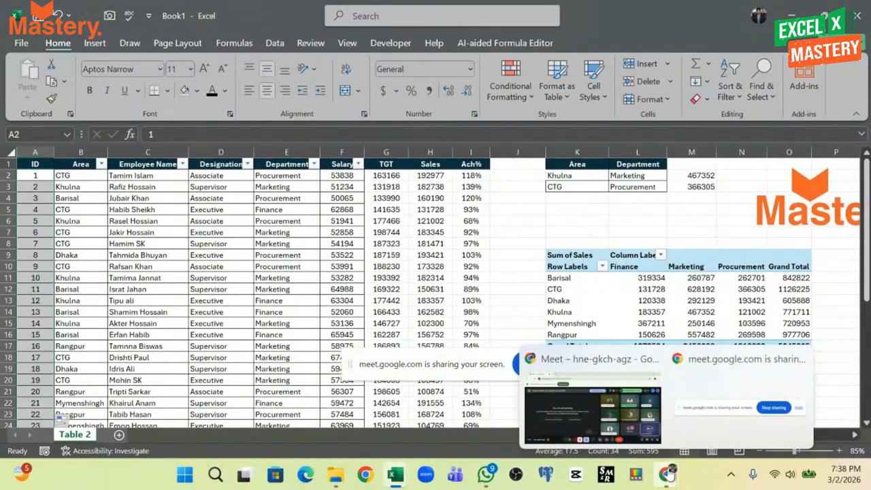
pyautogui.click(608, 431)
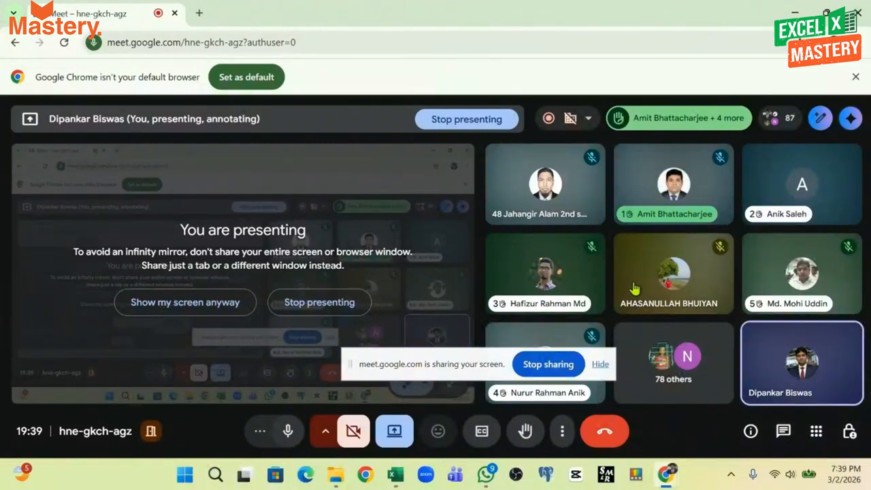
pyautogui.moveTo(397, 481)
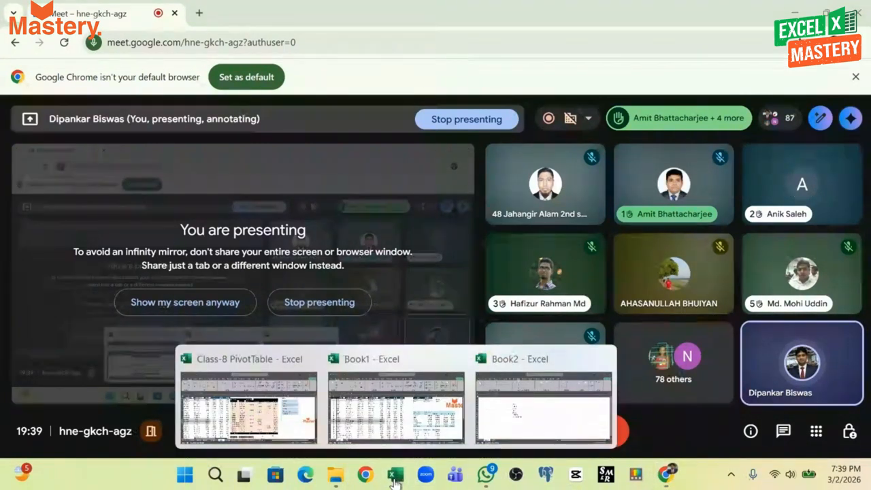
pyautogui.click(396, 419)
# Examine the SUMIFS formula in M2 and look over both Sum of Sales PivotTables down to their grand totals
pyautogui.click(643, 176)
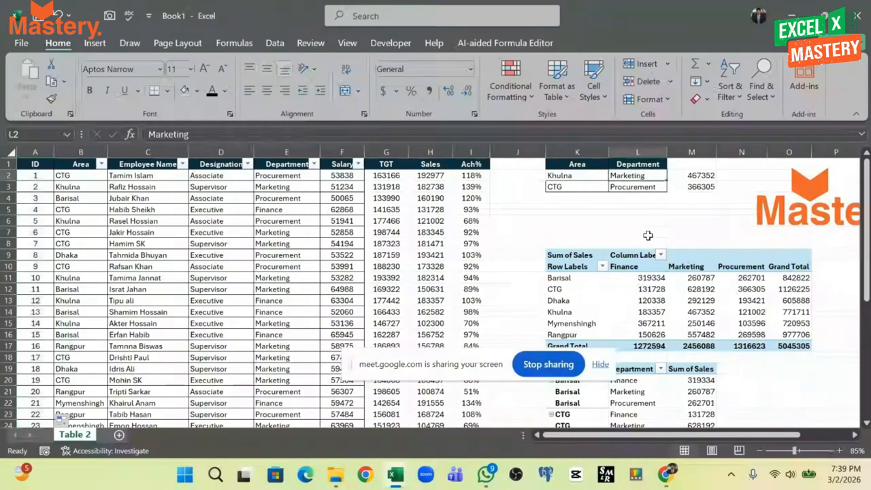
pyautogui.click(694, 175)
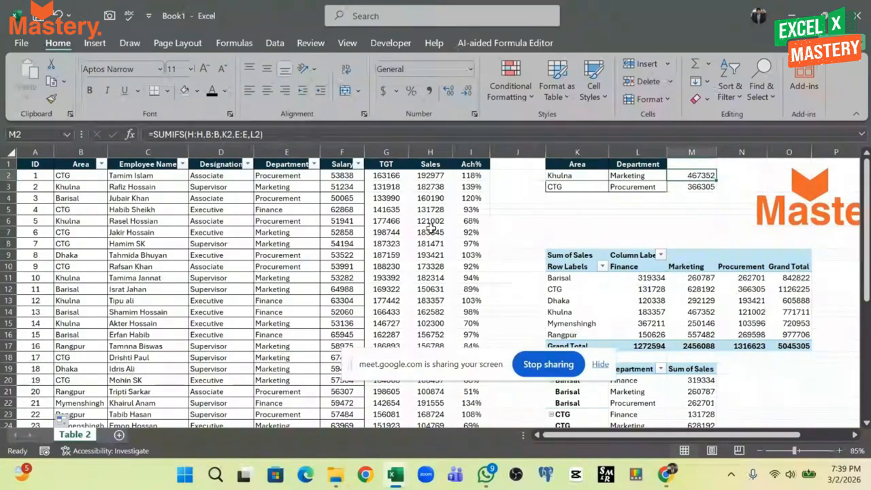
pyautogui.click(653, 217)
pyautogui.scroll(-5, 703, 315)
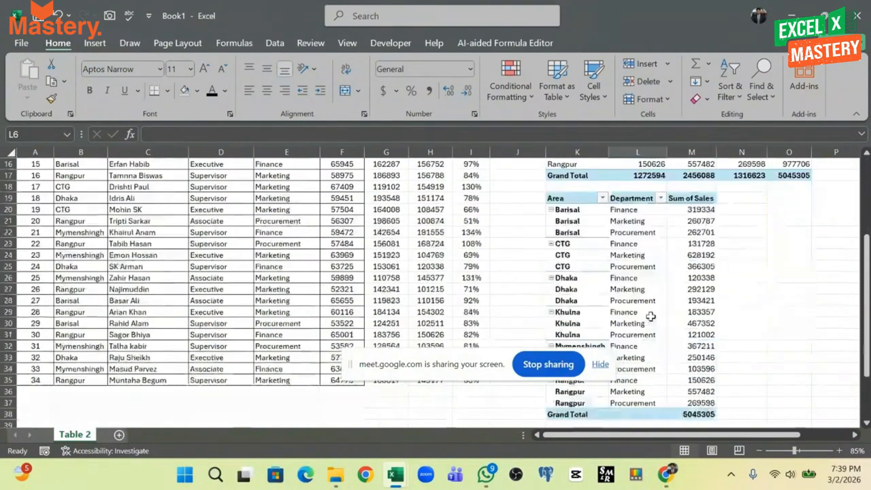
pyautogui.scroll(5, 652, 321)
pyautogui.click(778, 376)
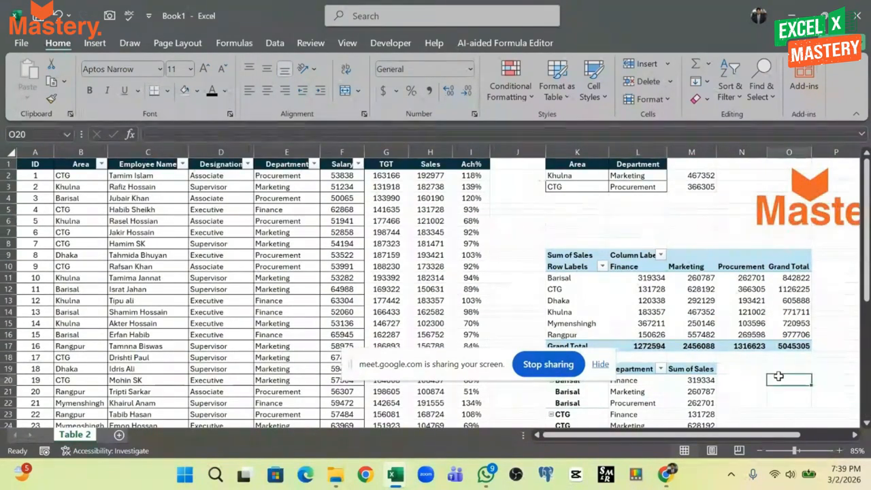
pyautogui.scroll(-6, 775, 379)
pyautogui.scroll(6, 775, 379)
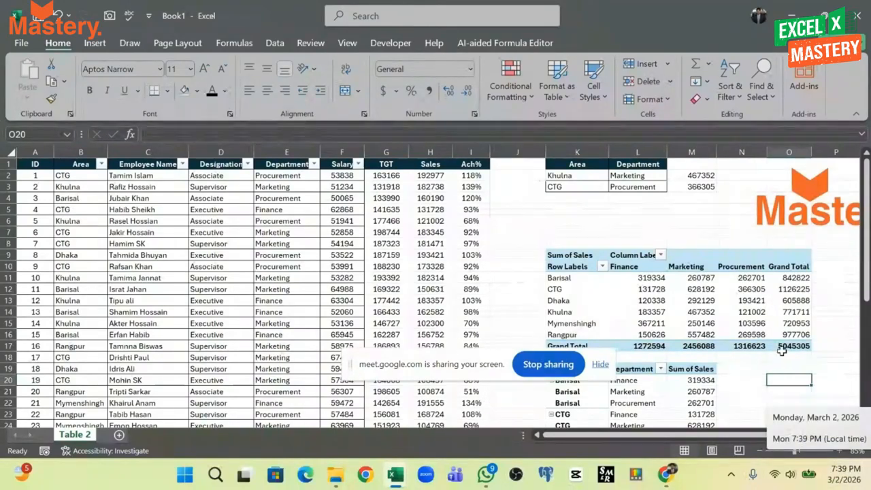
pyautogui.click(742, 357)
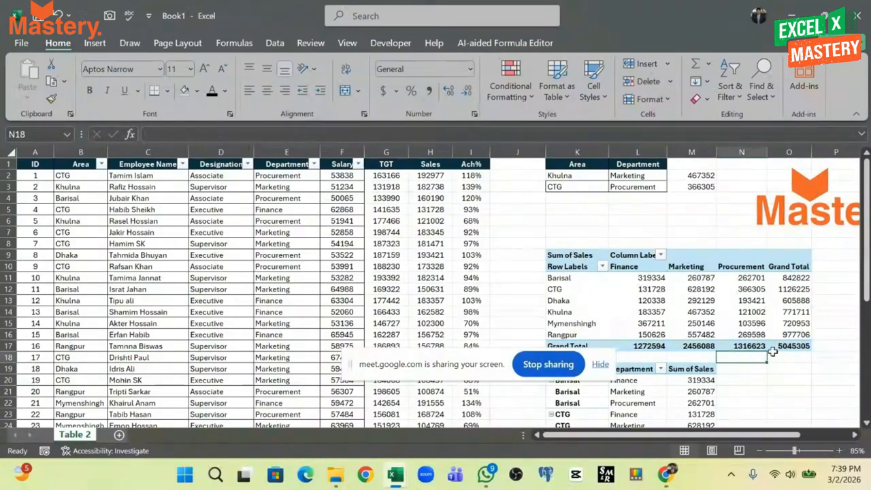
pyautogui.click(783, 356)
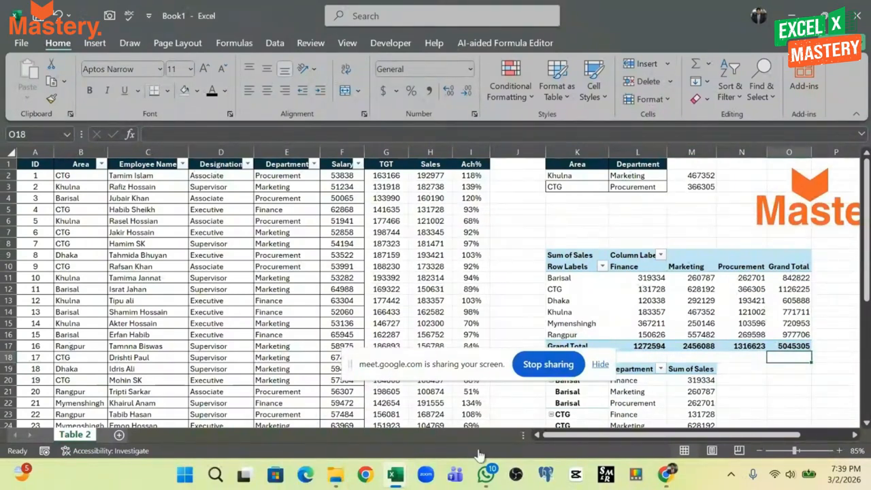
# Check the Google Meet call again and go back to Book1 in Excel
pyautogui.click(668, 478)
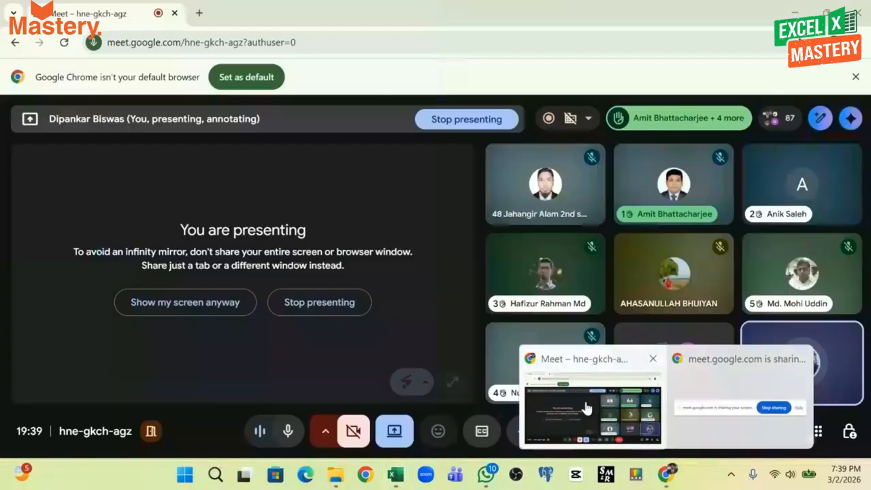
pyautogui.click(588, 405)
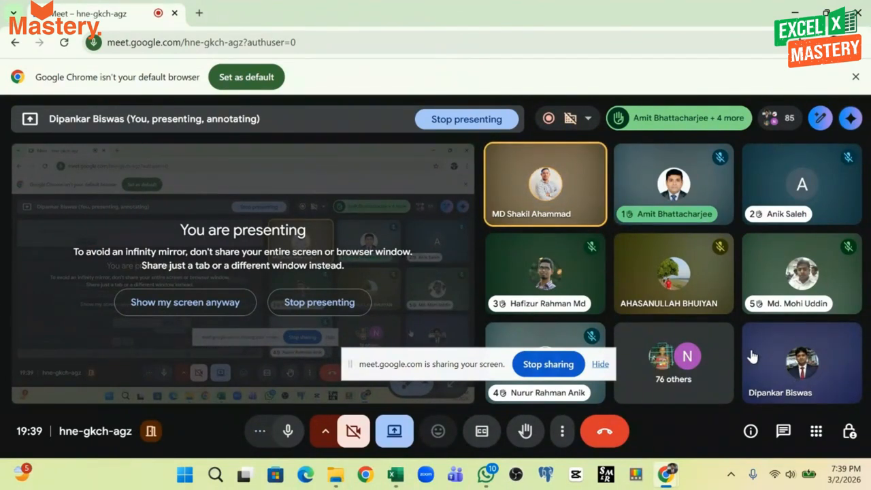
pyautogui.moveTo(394, 479)
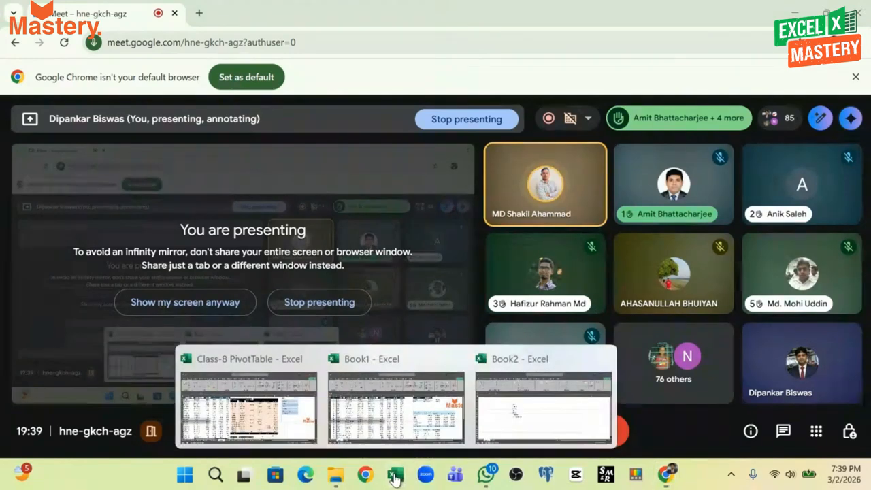
pyautogui.click(395, 402)
pyautogui.click(683, 217)
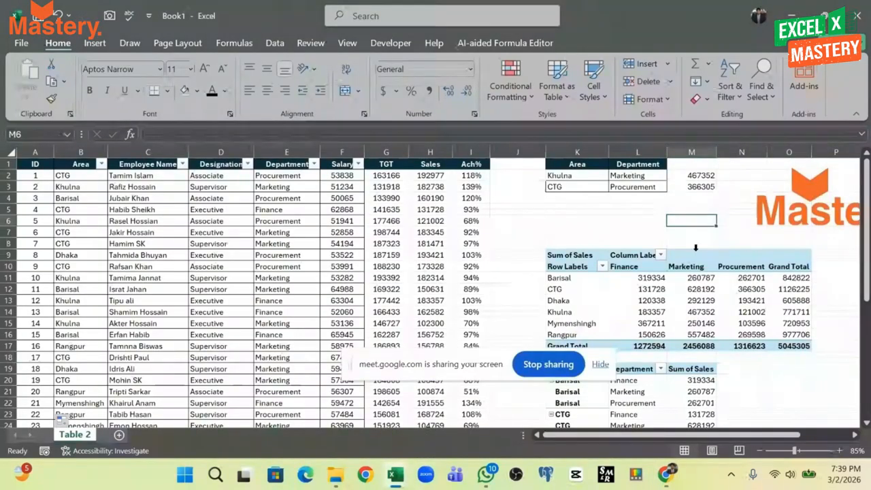
pyautogui.click(614, 243)
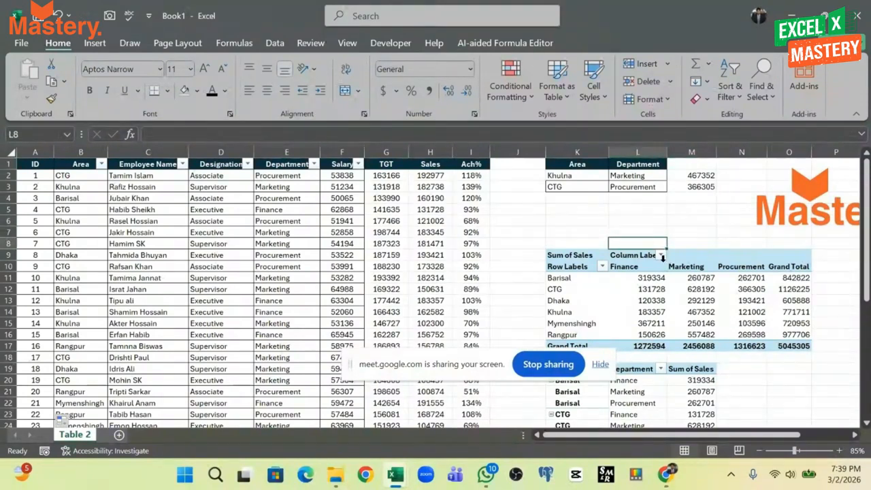
pyautogui.click(576, 209)
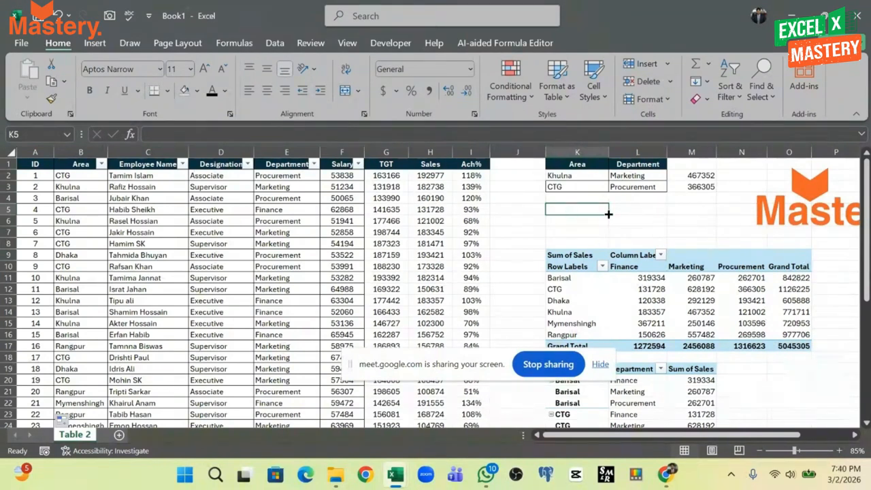
pyautogui.moveTo(608, 215); pyautogui.dragTo(715, 212)
pyautogui.click(569, 209)
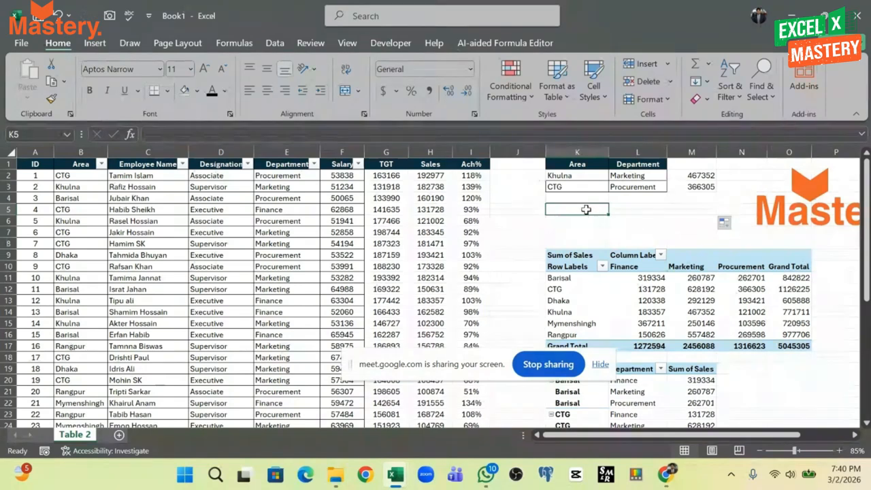
pyautogui.moveTo(575, 210); pyautogui.dragTo(727, 209)
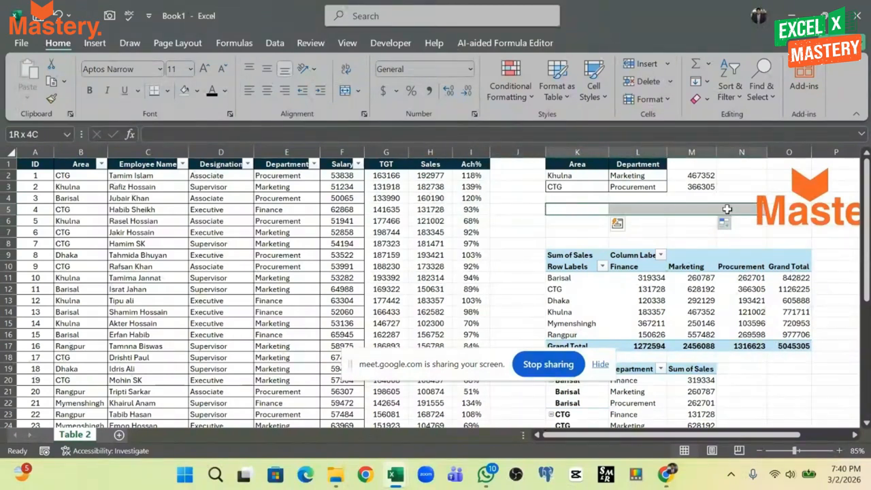
# Enter the formula =K3 in cell K6, keeping that cell selected
pyautogui.click(582, 220)
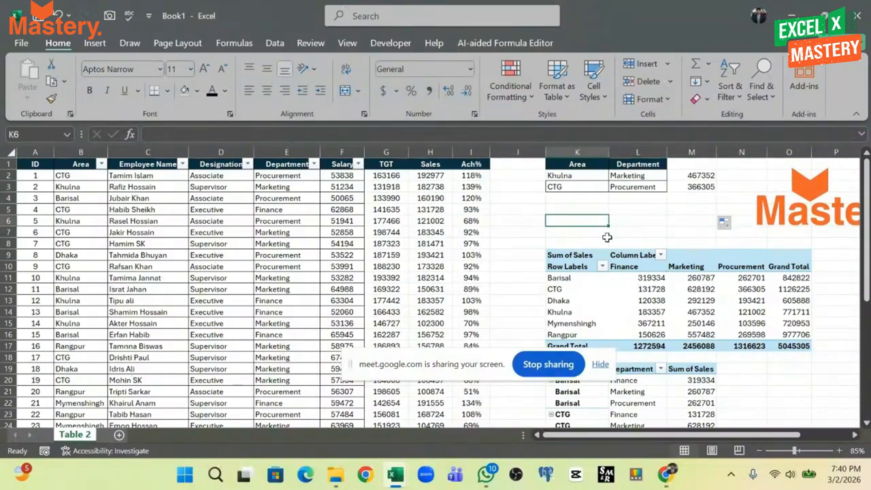
pyautogui.write('=')
pyautogui.click(568, 188)
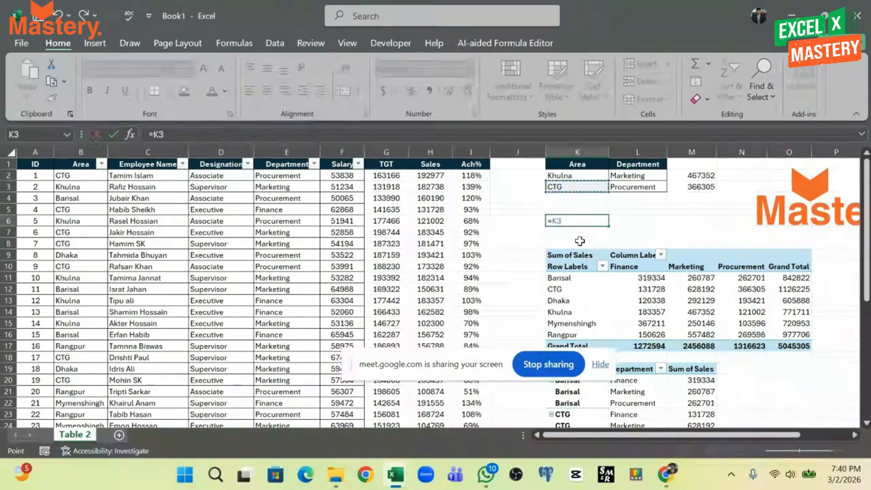
pyautogui.hotkey('ctrl', 'Return')
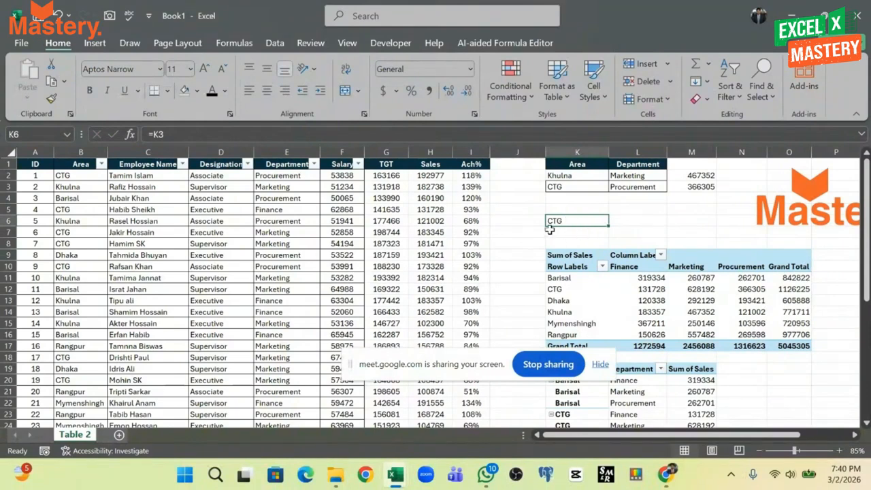
# Lock the row of the reference in K6 so the formula reads =K$3, and reselect the cell
pyautogui.doubleClick(571, 220)
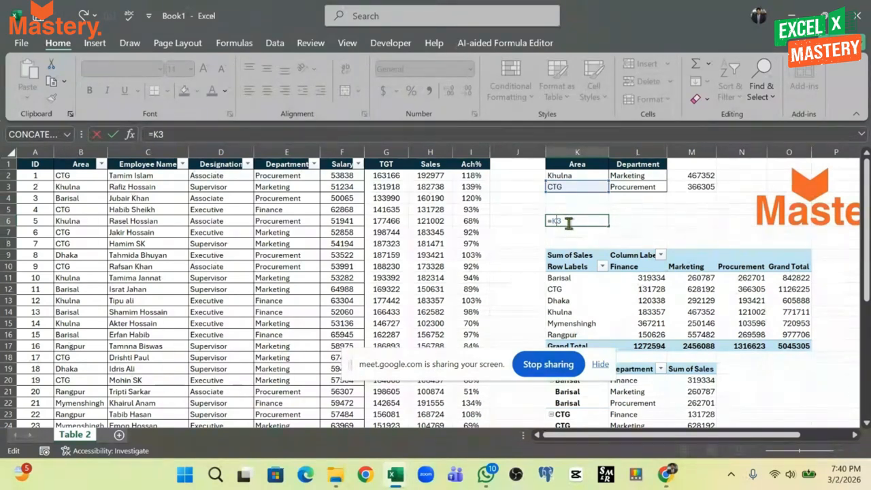
pyautogui.press('F4')
pyautogui.press('F4')
pyautogui.press('Tab')
pyautogui.click(599, 218)
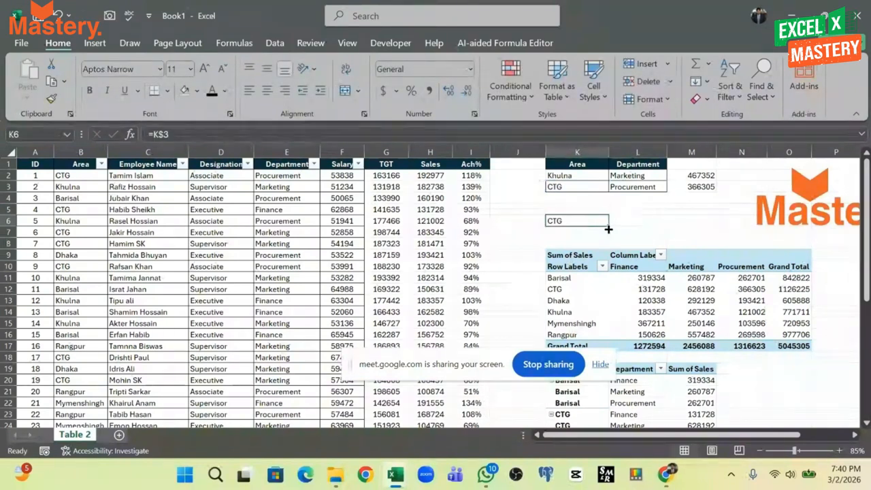
# Copy the =K$3 formula from K6 down to K7 and across to L6
pyautogui.moveTo(609, 226); pyautogui.dragTo(592, 237)
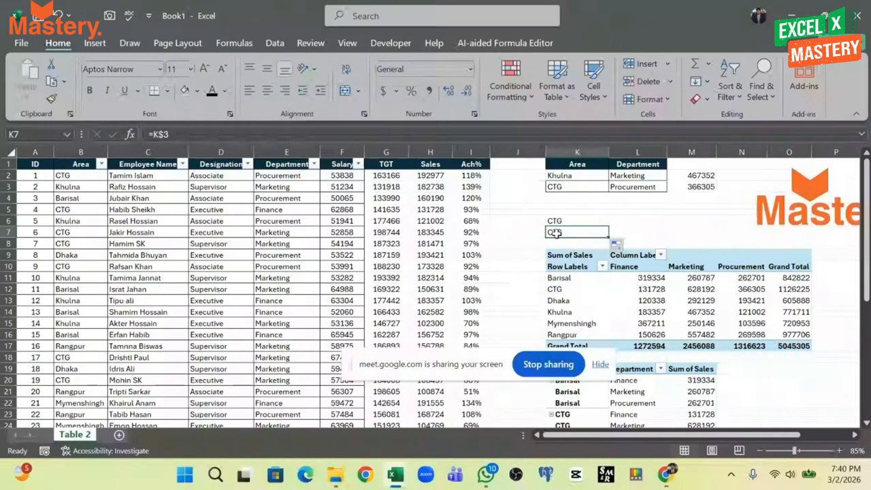
pyautogui.click(561, 221)
pyautogui.moveTo(610, 226); pyautogui.dragTo(664, 242)
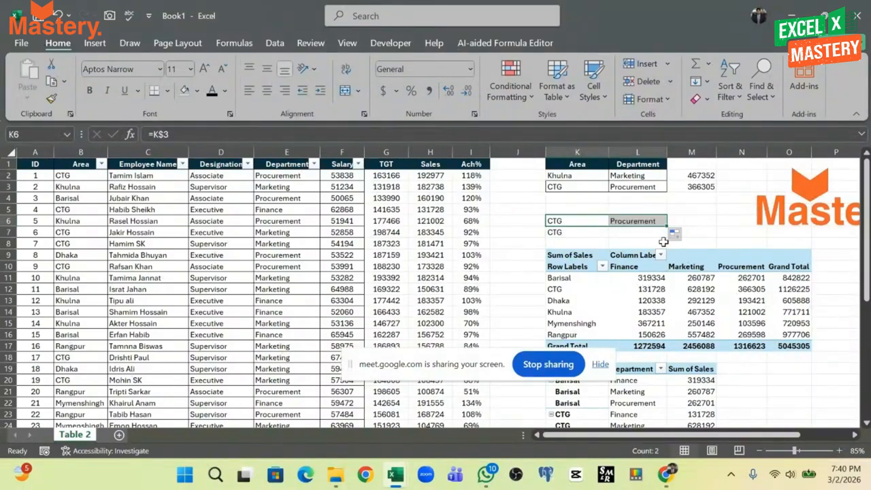
# Compare the filled formula in L6 with its source cell L3
pyautogui.click(630, 222)
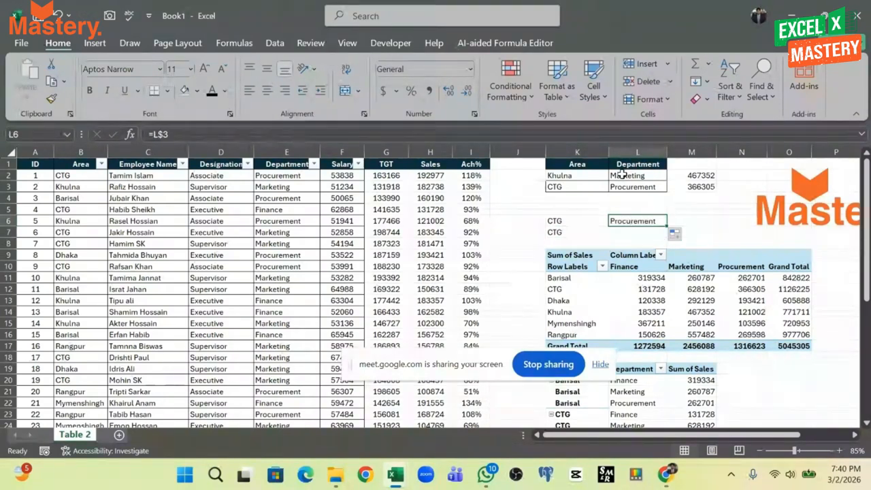
pyautogui.click(622, 187)
pyautogui.click(642, 222)
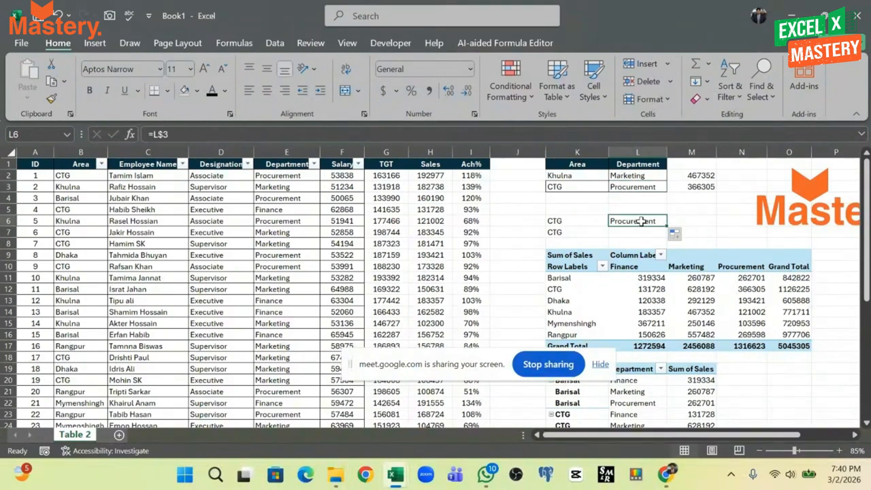
# Clear the mixed-reference demo formulas from the range K6:L7
pyautogui.click(567, 221)
pyautogui.moveTo(567, 221); pyautogui.dragTo(630, 239)
pyautogui.press('Delete')
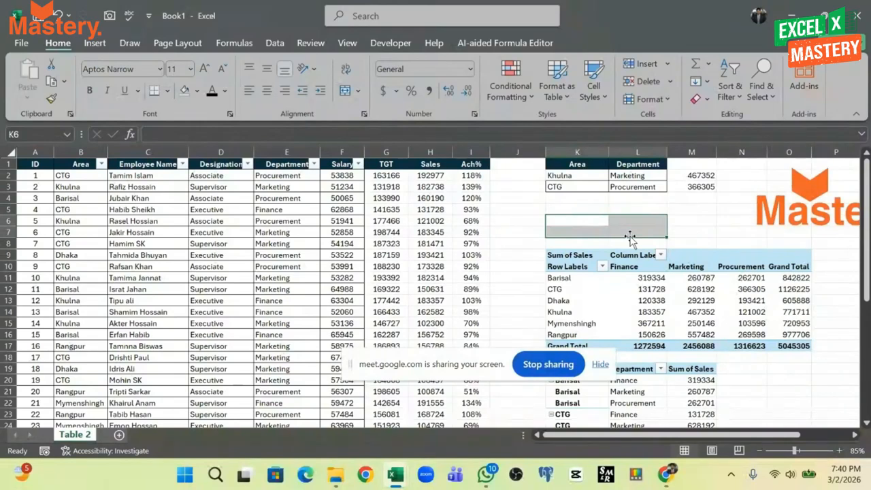
# Switch to the Google Meet call in Chrome and check the participant tiles and raised hands
pyautogui.click(666, 475)
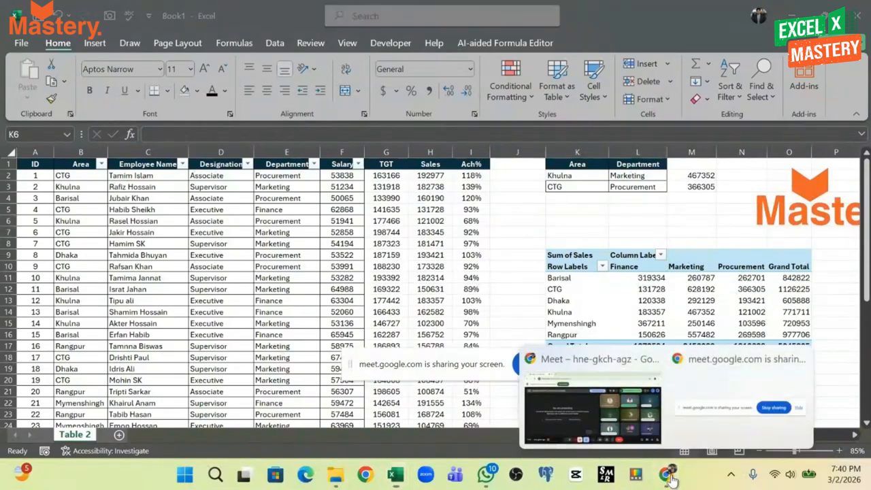
pyautogui.click(604, 417)
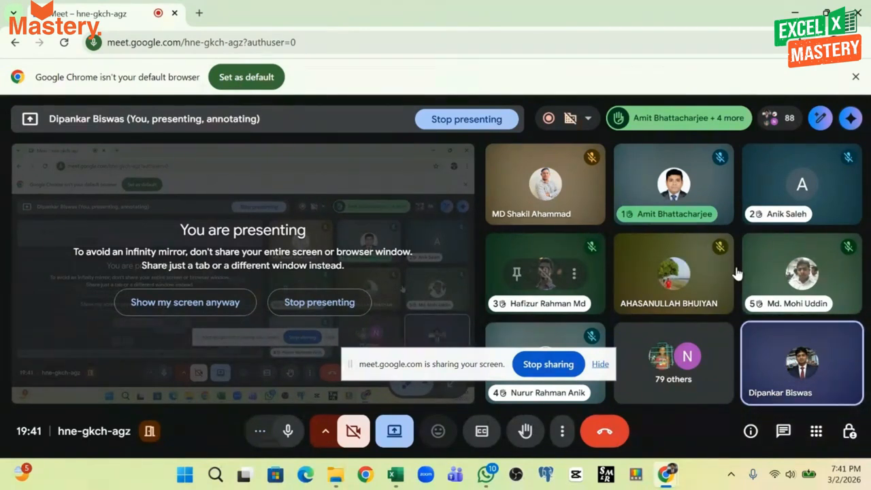
pyautogui.moveTo(721, 288)
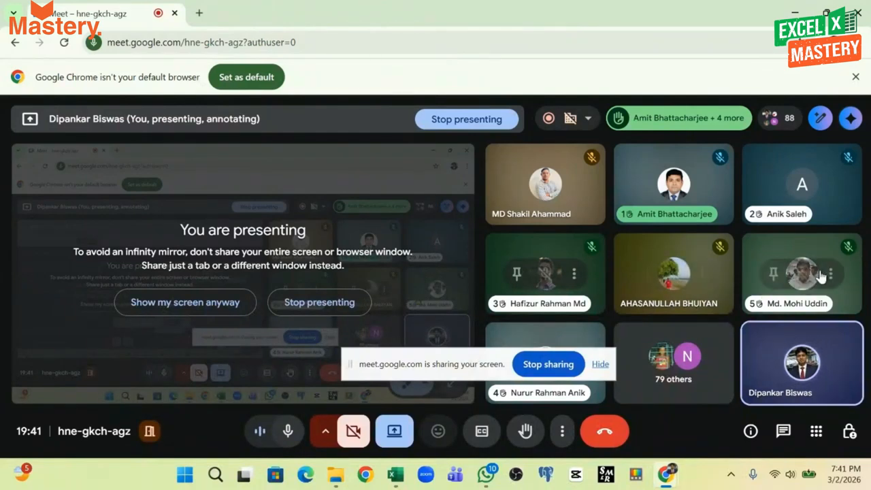
pyautogui.moveTo(830, 284)
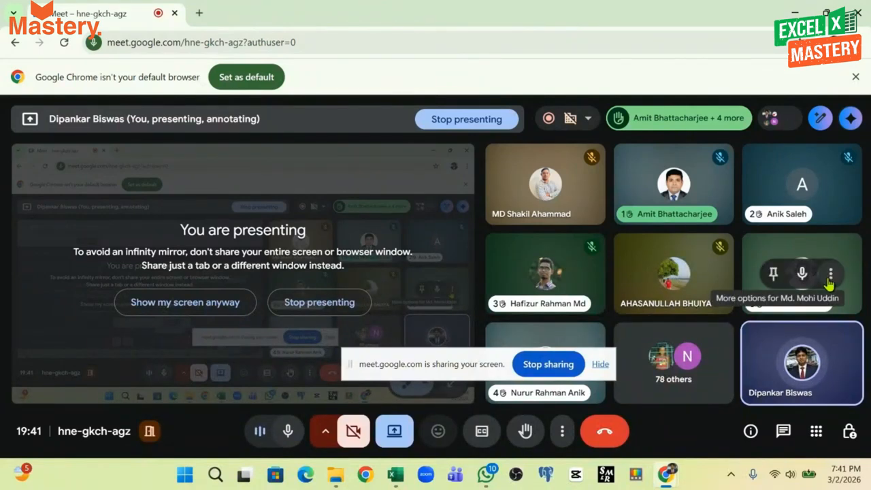
pyautogui.moveTo(793, 378)
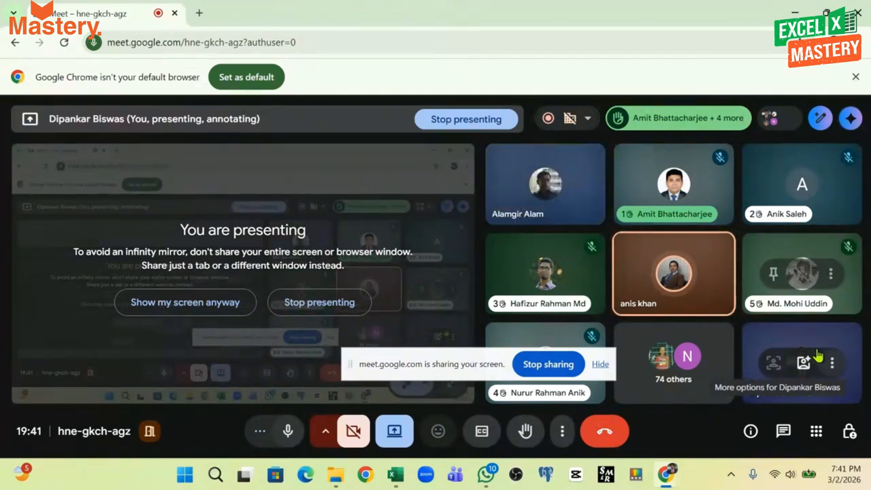
# Return to the Book1 workbook in Excel and examine both sales PivotTables beside the employee table
pyautogui.moveTo(394, 475)
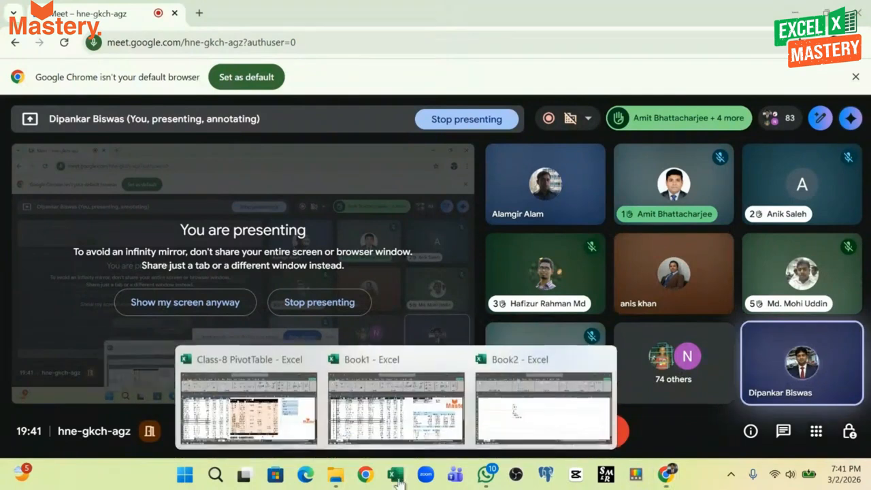
pyautogui.click(407, 415)
pyautogui.click(675, 279)
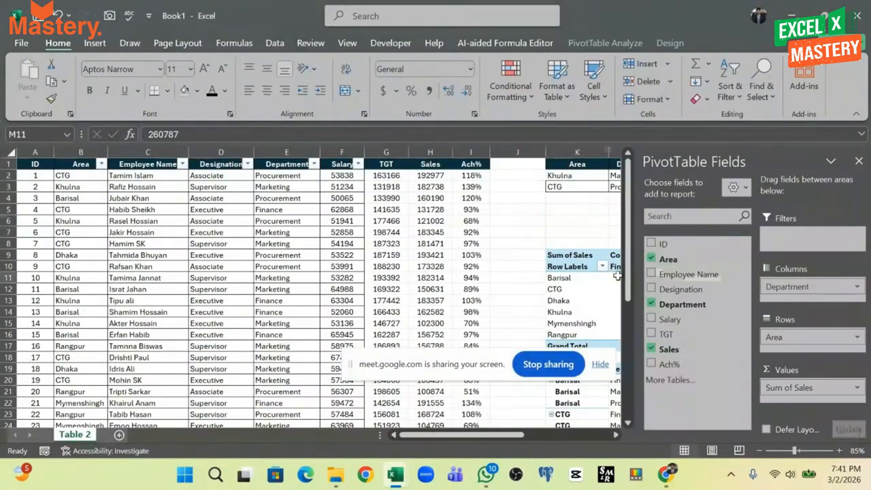
pyautogui.click(497, 257)
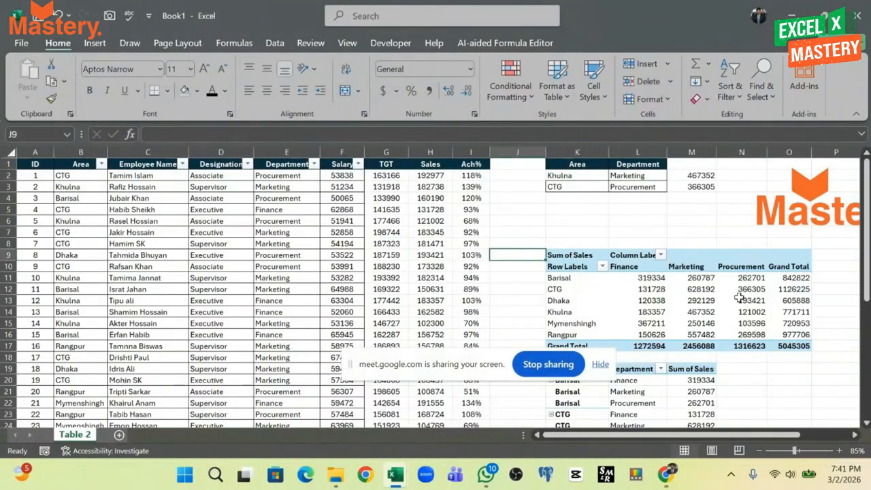
pyautogui.scroll(-2, 691, 303)
pyautogui.scroll(2, 690, 304)
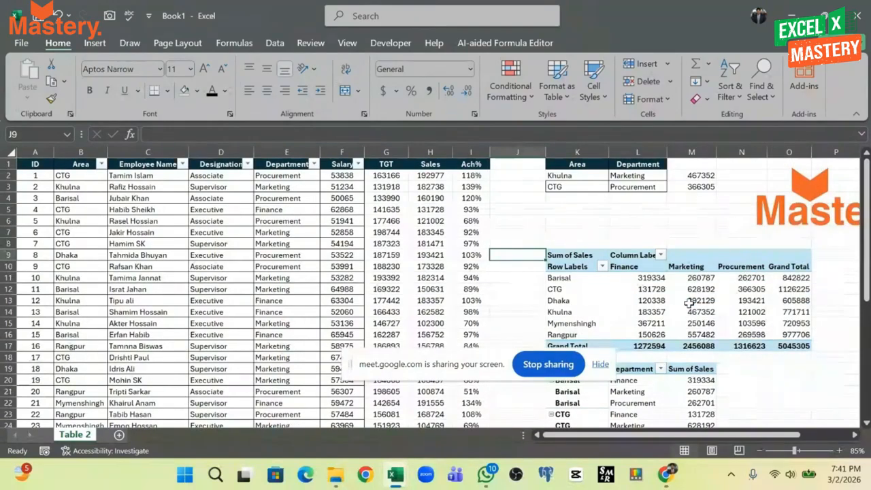
pyautogui.moveTo(690, 303)
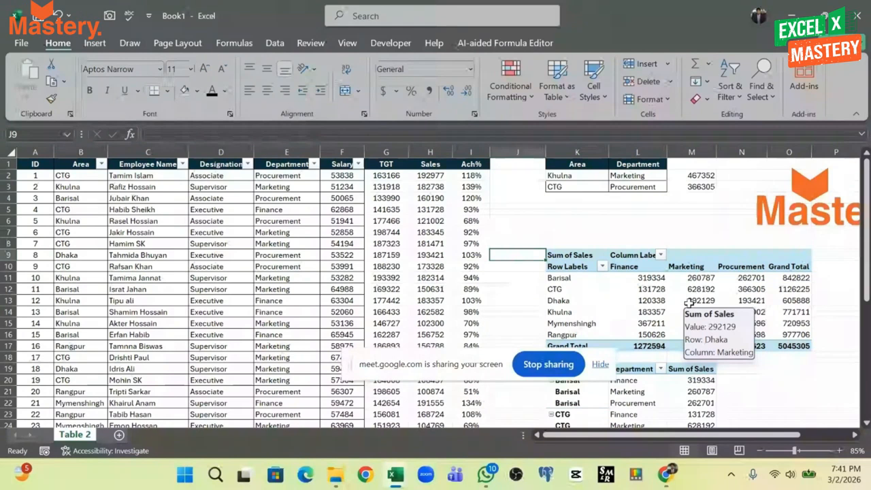
pyautogui.scroll(-4, 688, 300)
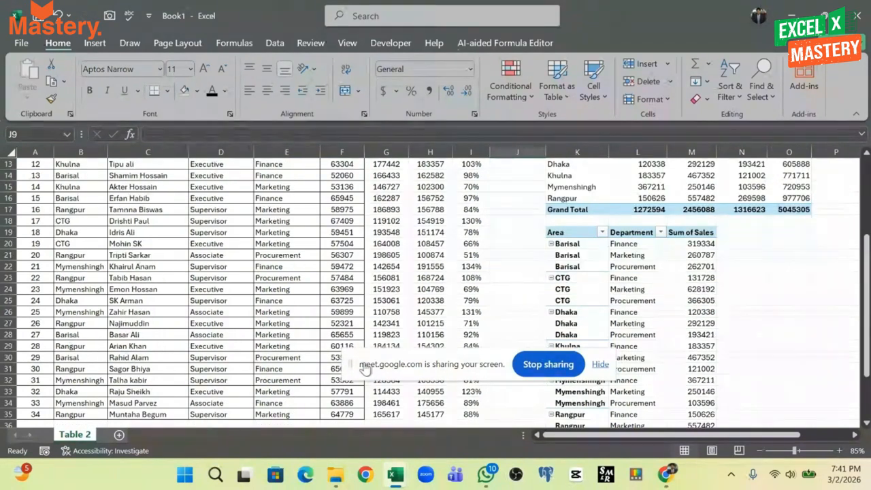
pyautogui.click(775, 301)
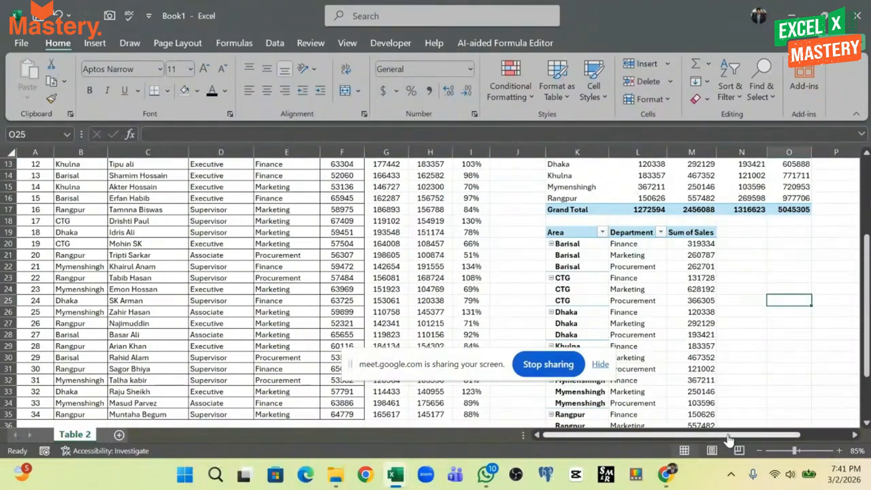
pyautogui.hscroll(3, 727, 408)
pyautogui.scroll(4, 680, 340)
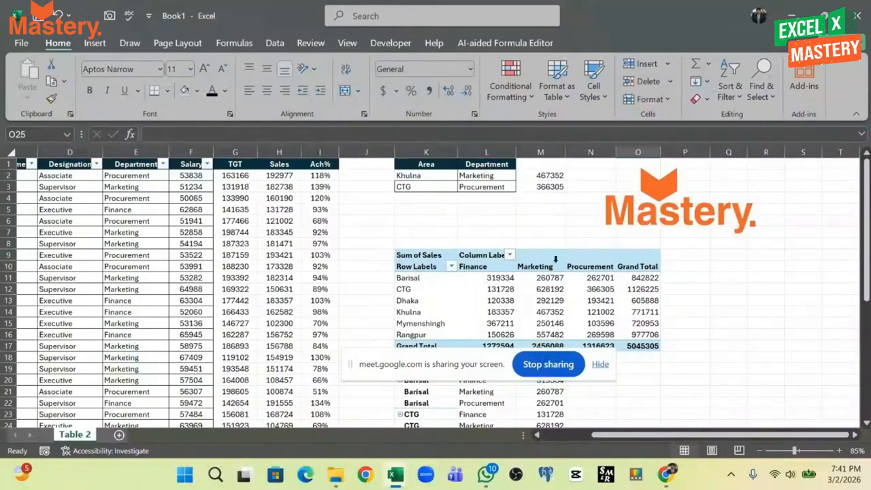
# Insert a PivotTable from the employee data in A1:I35, placing it on the existing worksheet at cell Q9
pyautogui.click(129, 211)
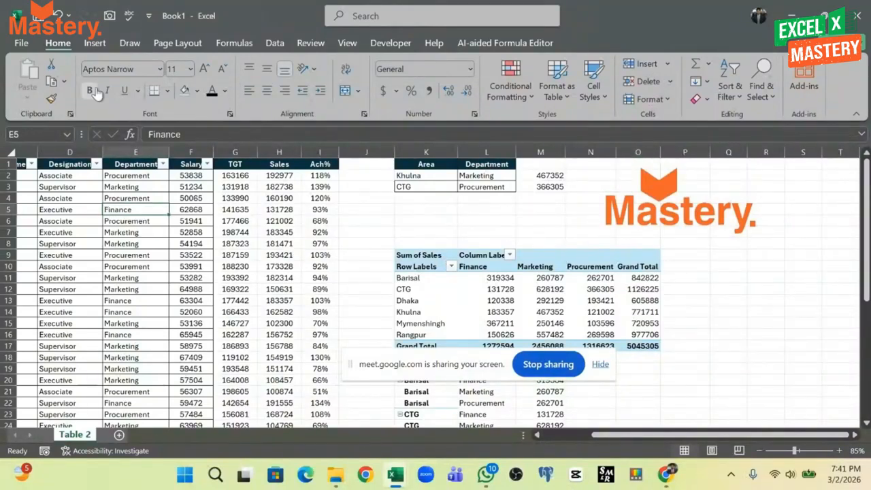
pyautogui.click(95, 43)
pyautogui.click(33, 68)
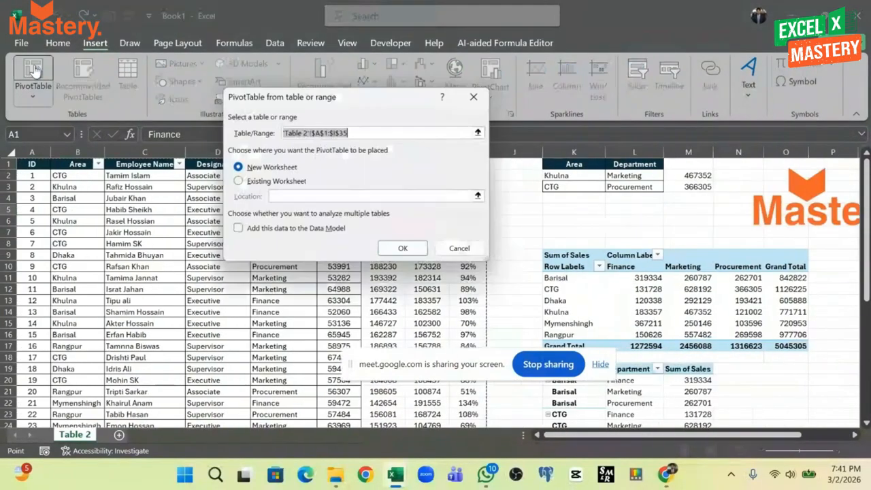
pyautogui.click(237, 181)
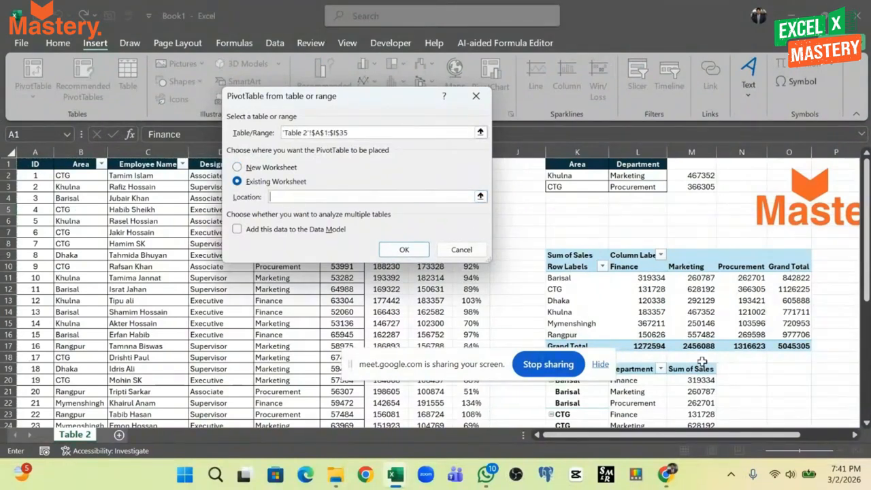
pyautogui.moveTo(708, 434); pyautogui.dragTo(868, 440)
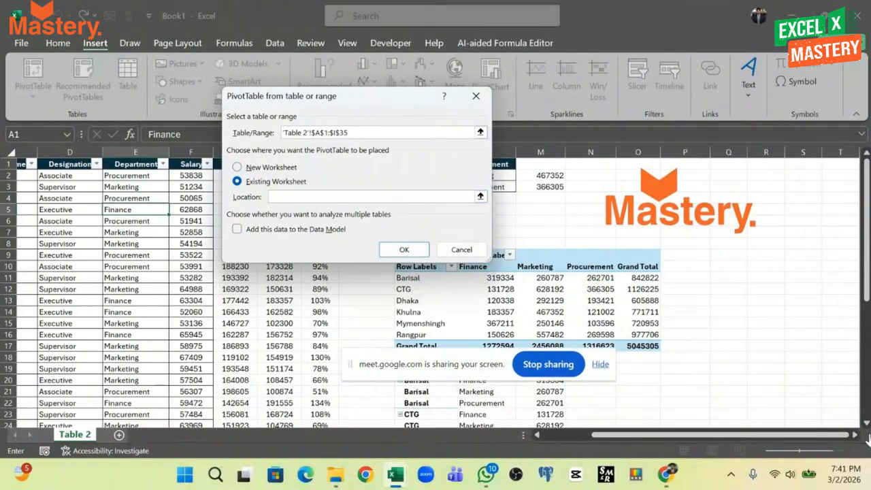
pyautogui.click(738, 258)
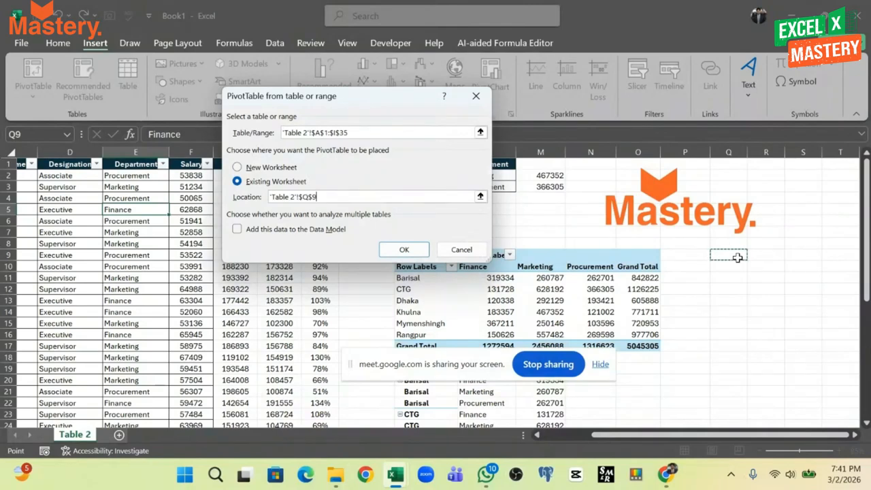
pyautogui.click(403, 251)
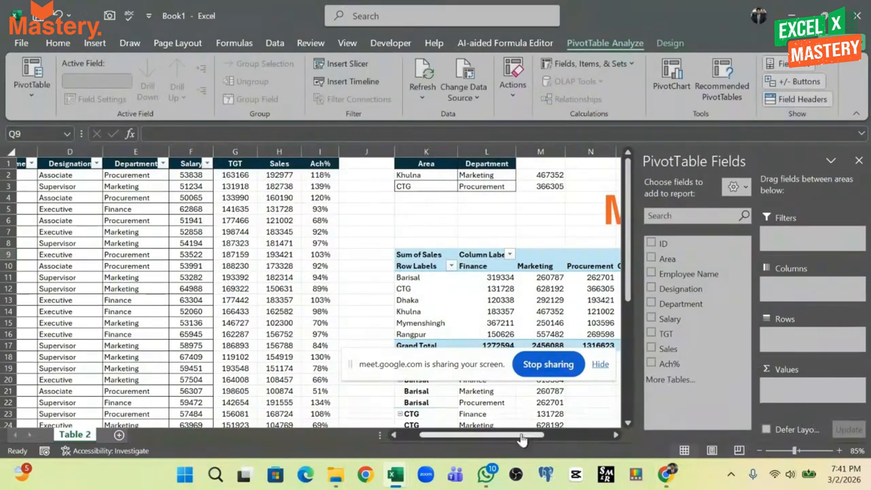
# Add the Area field to the rows of the new PivotTable, remove it, and add it to the rows again
pyautogui.moveTo(482, 436); pyautogui.dragTo(618, 440)
pyautogui.click(329, 311)
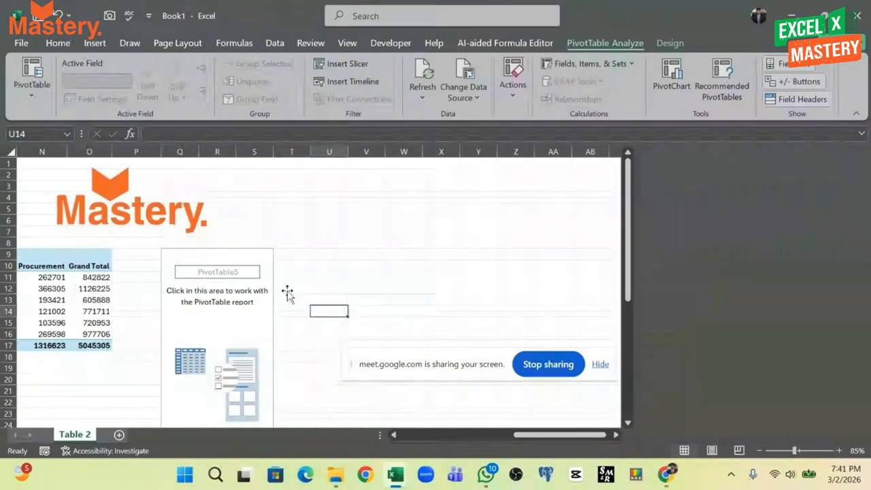
pyautogui.click(212, 254)
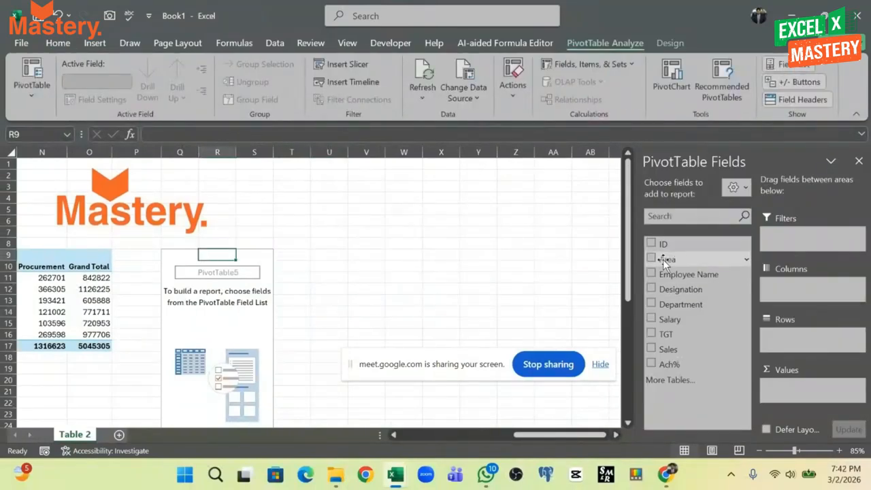
pyautogui.moveTo(663, 262); pyautogui.dragTo(814, 346)
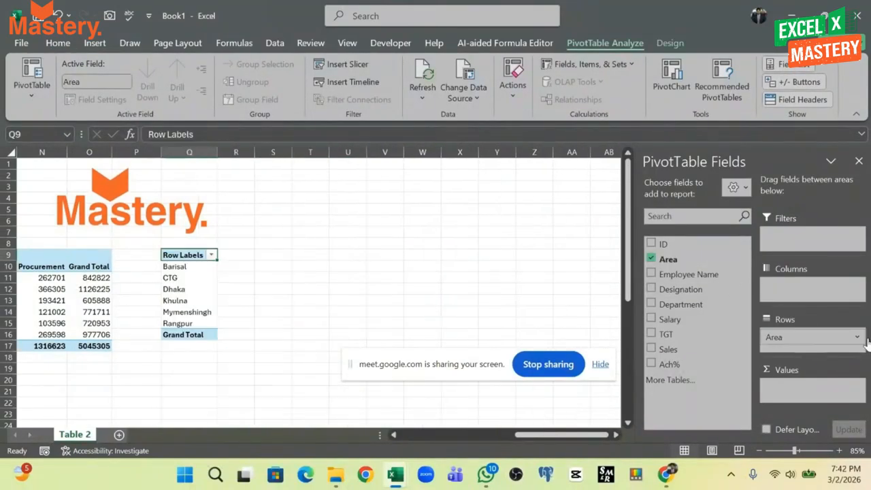
pyautogui.click(651, 260)
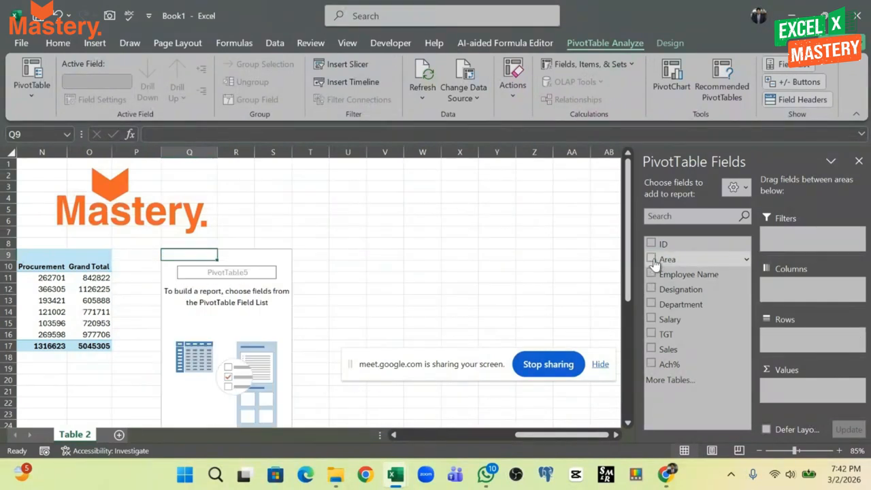
pyautogui.click(650, 261)
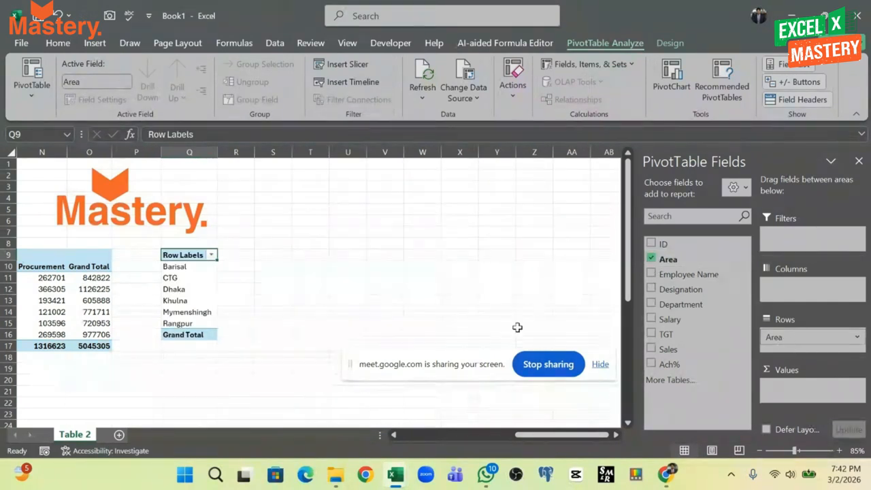
# Highlight the area names from Barisal to Rangpur in the new PivotTable's row labels
pyautogui.moveTo(190, 267); pyautogui.dragTo(194, 318)
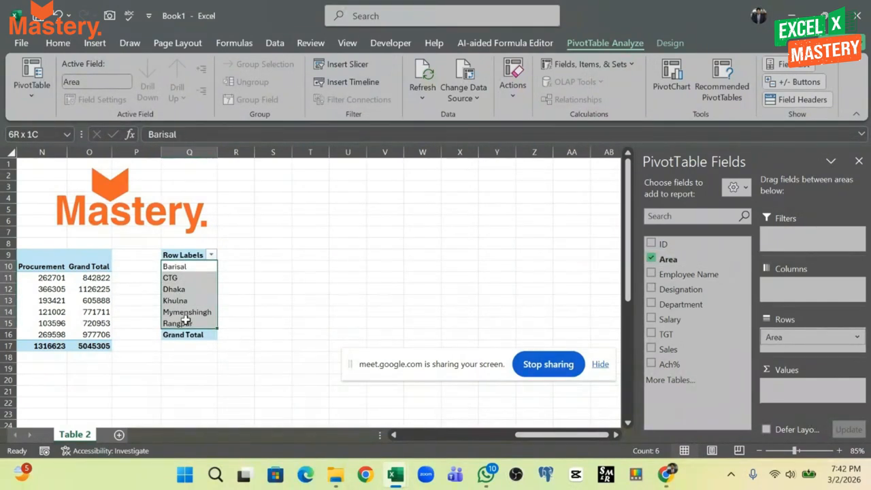
pyautogui.moveTo(202, 269); pyautogui.dragTo(471, 268)
pyautogui.click(480, 298)
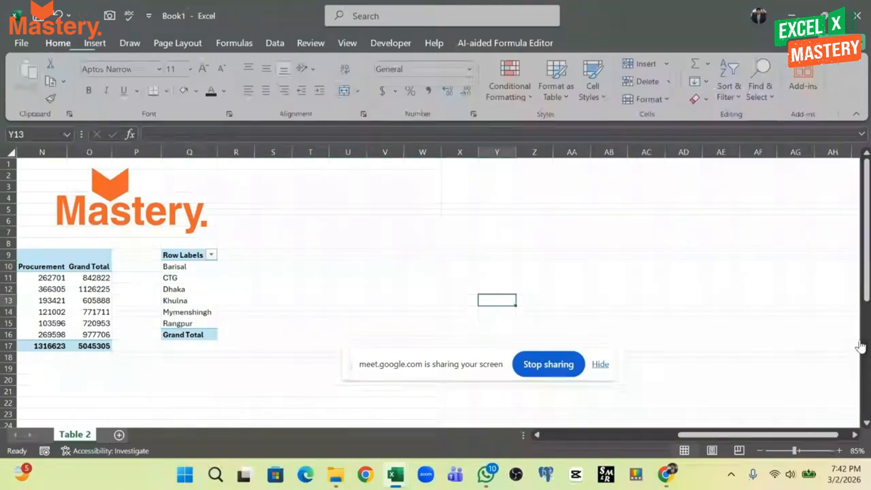
# Move the Area field from rows to columns in the new PivotTable and remove it from the report
pyautogui.click(174, 278)
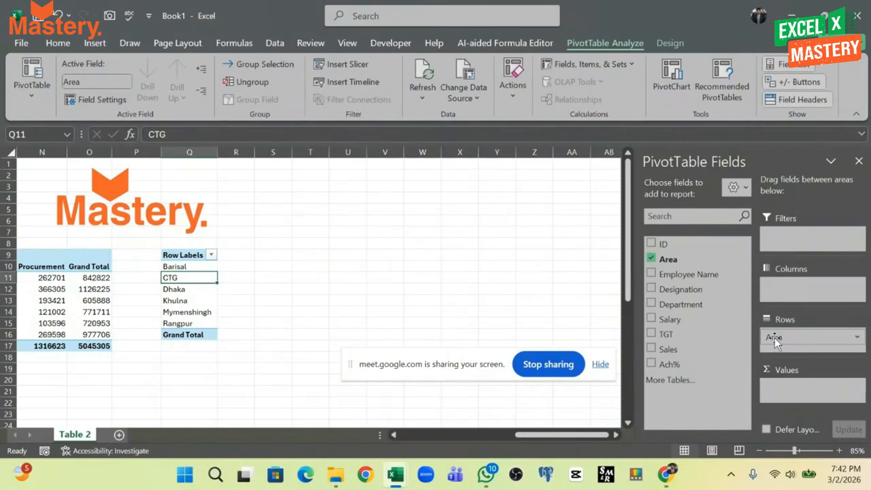
pyautogui.moveTo(790, 342); pyautogui.dragTo(796, 289)
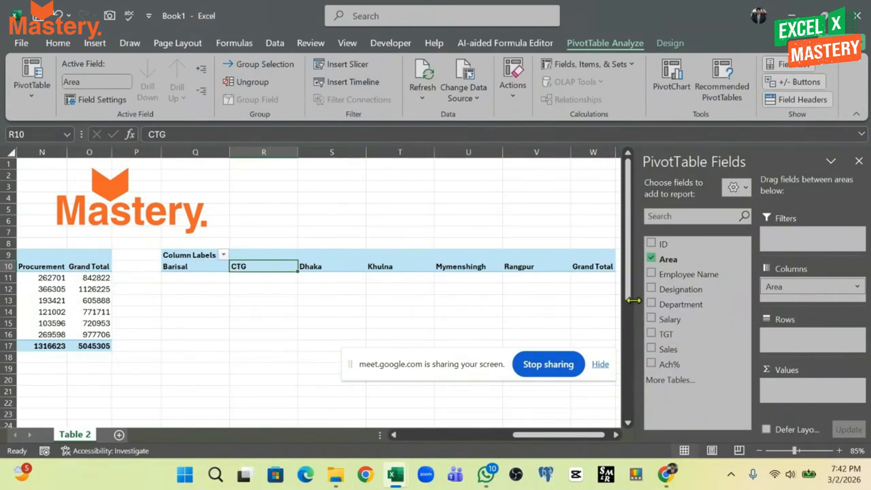
pyautogui.click(651, 259)
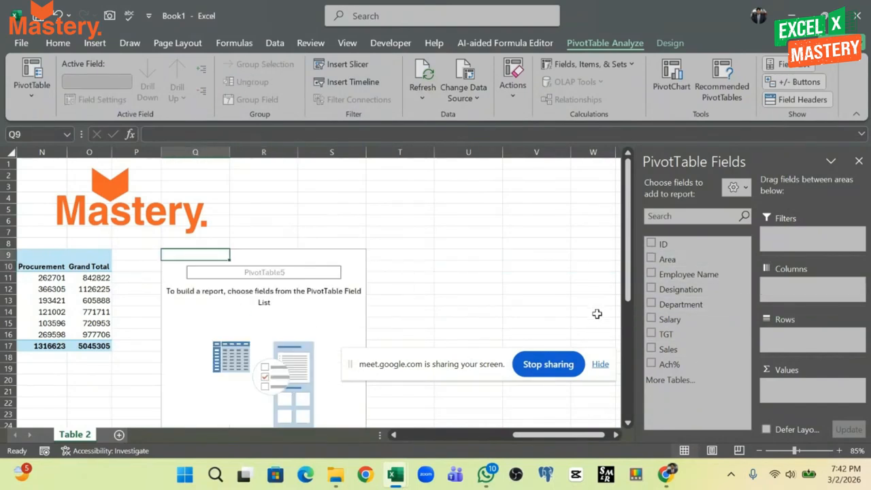
# Add the Area field to the columns of the empty PivotTable and leave the report
pyautogui.moveTo(664, 259); pyautogui.dragTo(715, 275)
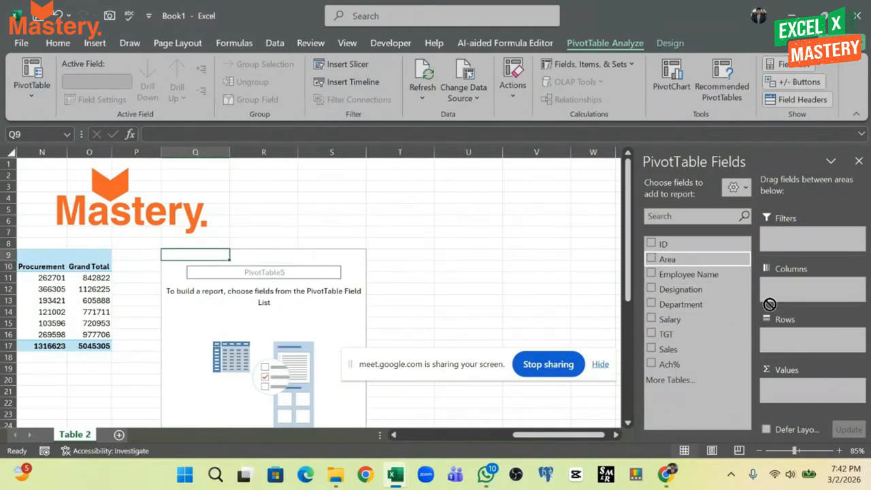
pyautogui.moveTo(770, 304); pyautogui.dragTo(809, 294)
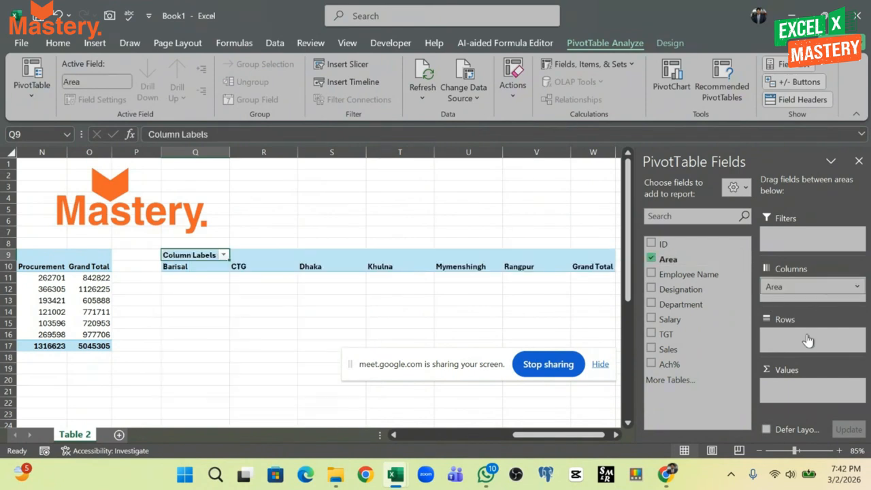
pyautogui.click(195, 300)
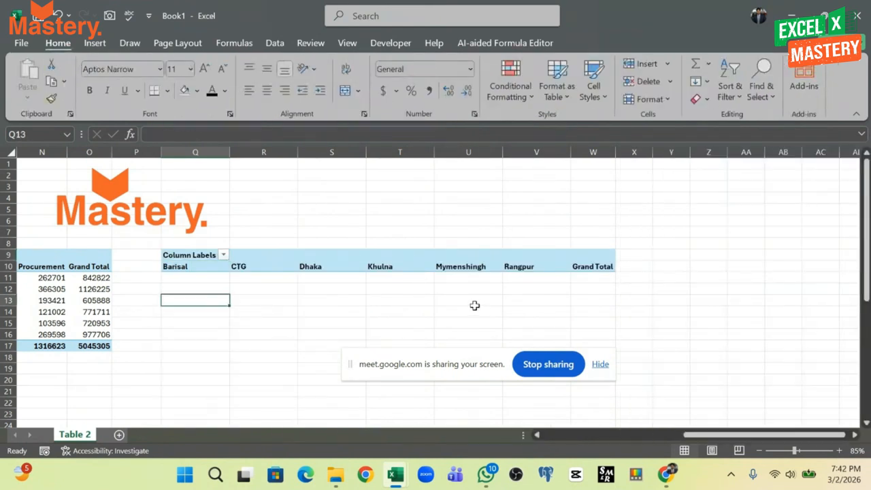
# Switch back to the Google Meet call and review which participants are speaking or have raised hands
pyautogui.moveTo(664, 477)
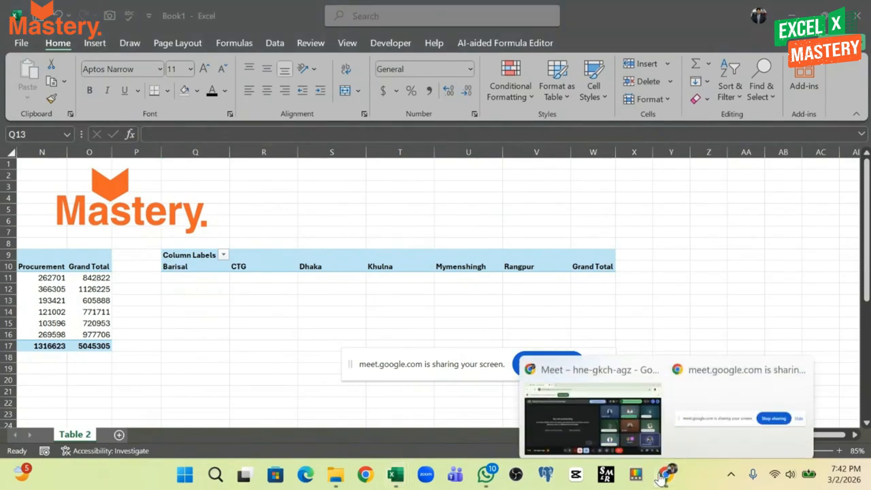
pyautogui.click(585, 415)
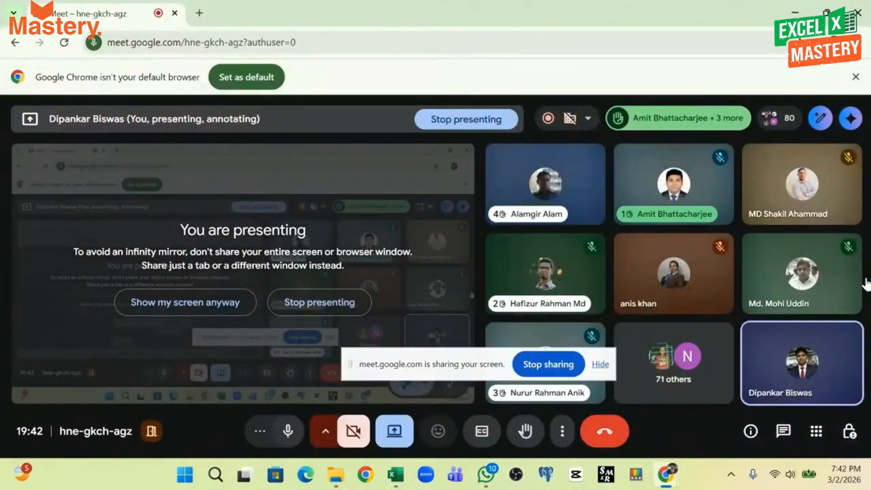
pyautogui.moveTo(827, 288)
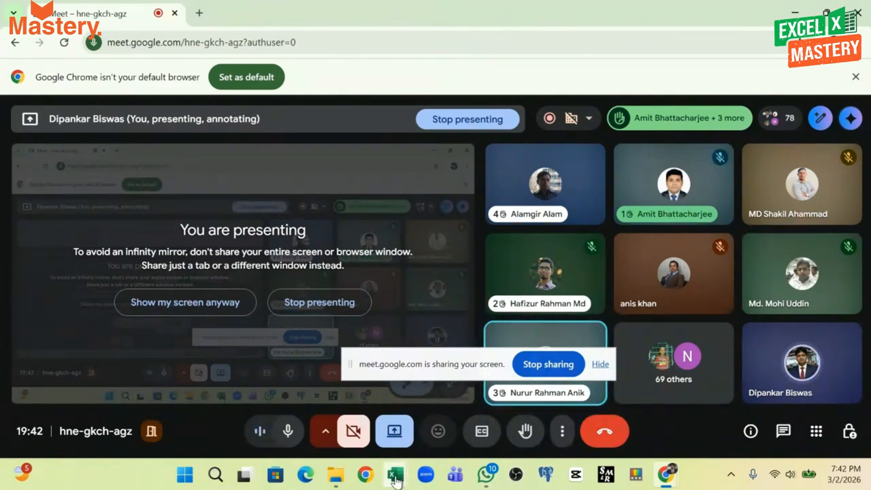
# Switch back to the Excel workbook and select the Grand Total column heading of the PivotTable summing sales by area and department
pyautogui.moveTo(395, 480)
pyautogui.click(397, 409)
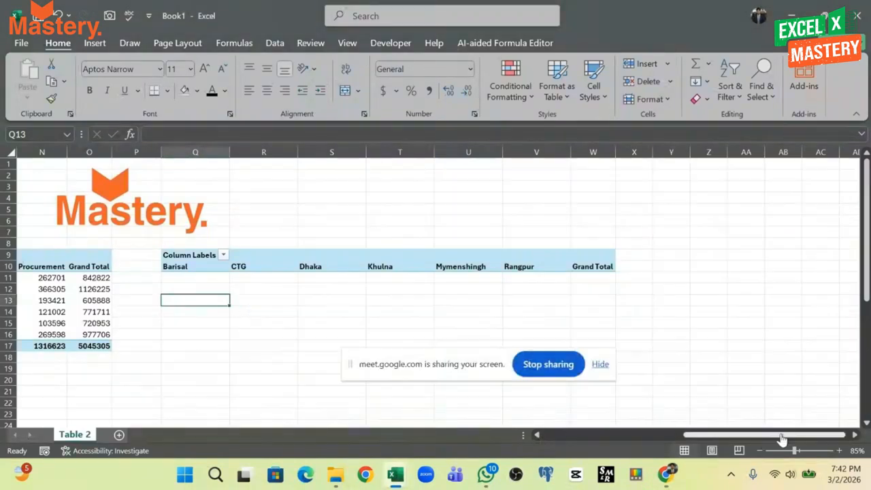
pyautogui.moveTo(783, 442); pyautogui.dragTo(736, 441)
pyautogui.scroll(-1, 463, 302)
pyautogui.click(517, 233)
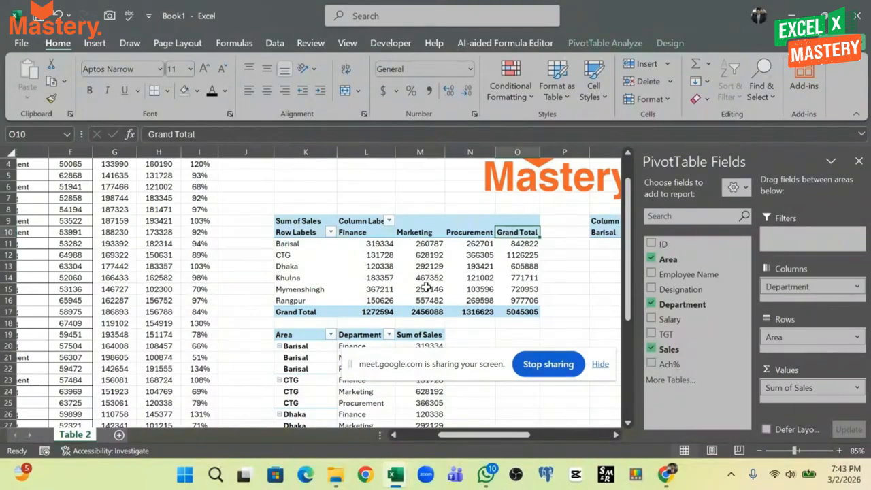
# Point out the Barisal row label and the Finance sales of Barisal and Dhaka in the area-by-department PivotTable
pyautogui.click(286, 243)
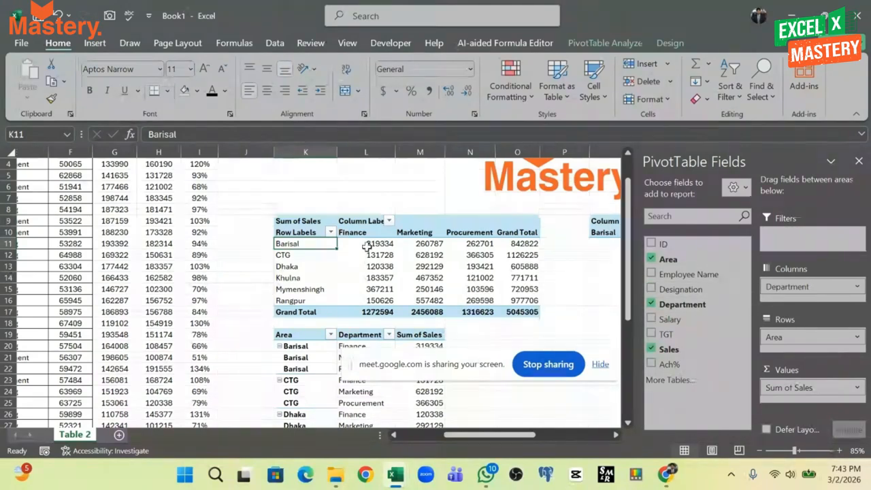
pyautogui.moveTo(374, 249)
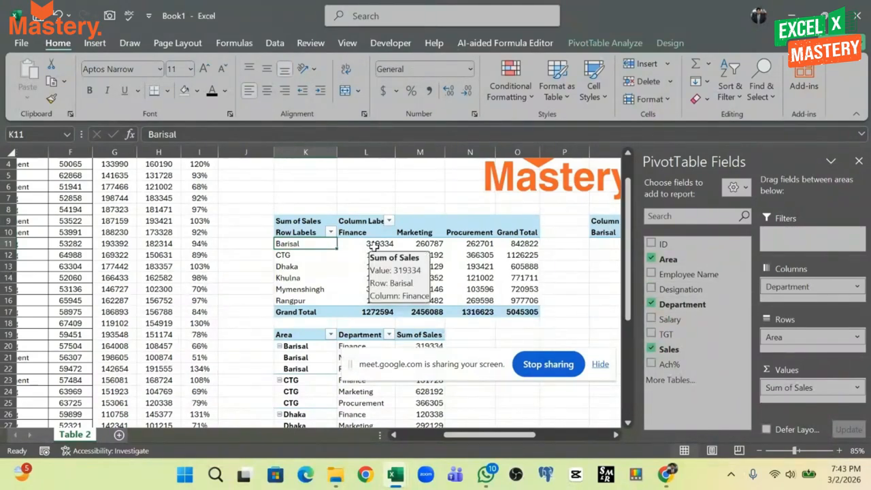
pyautogui.click(383, 243)
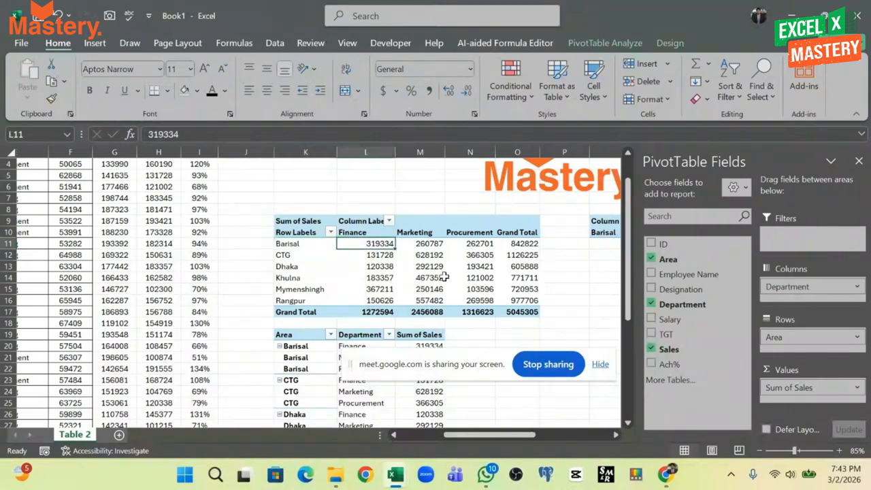
pyautogui.moveTo(444, 277)
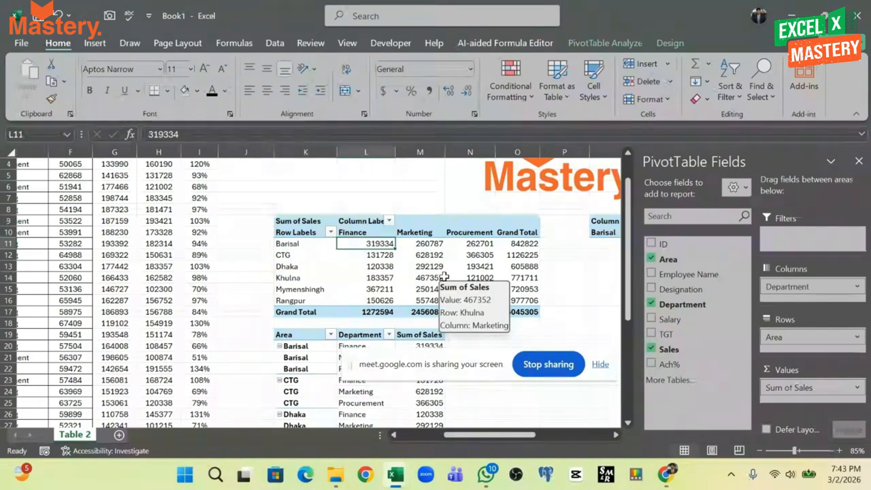
pyautogui.click(381, 266)
# Highlight the Barisal to Dhaka rows, and the Barisal group's area labels and sales, in the tabular PivotTable below
pyautogui.scroll(-3, 368, 272)
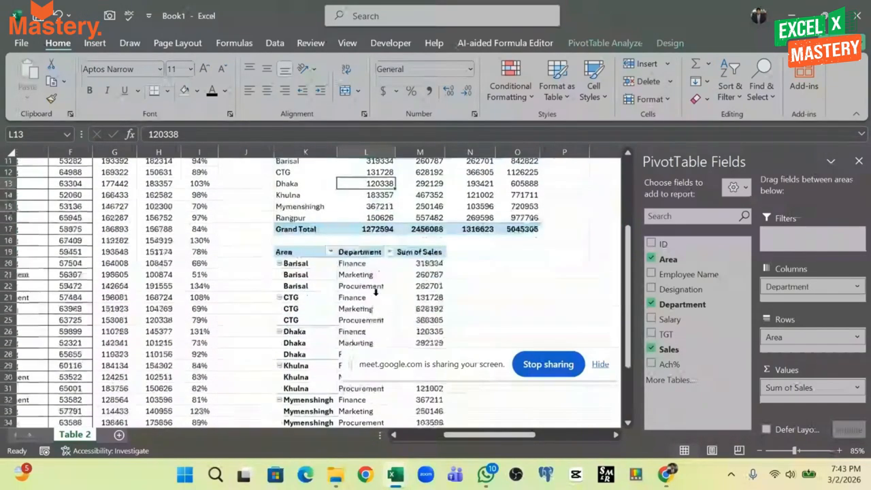
pyautogui.moveTo(314, 260); pyautogui.dragTo(411, 330)
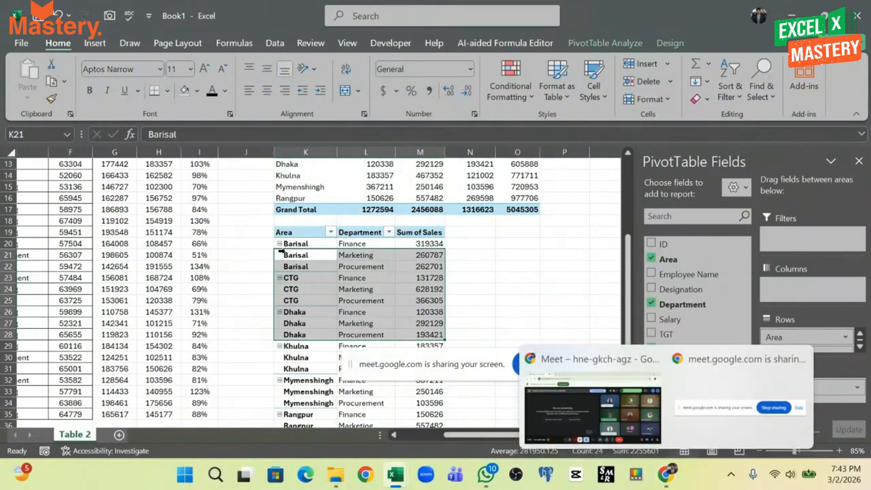
pyautogui.click(318, 260)
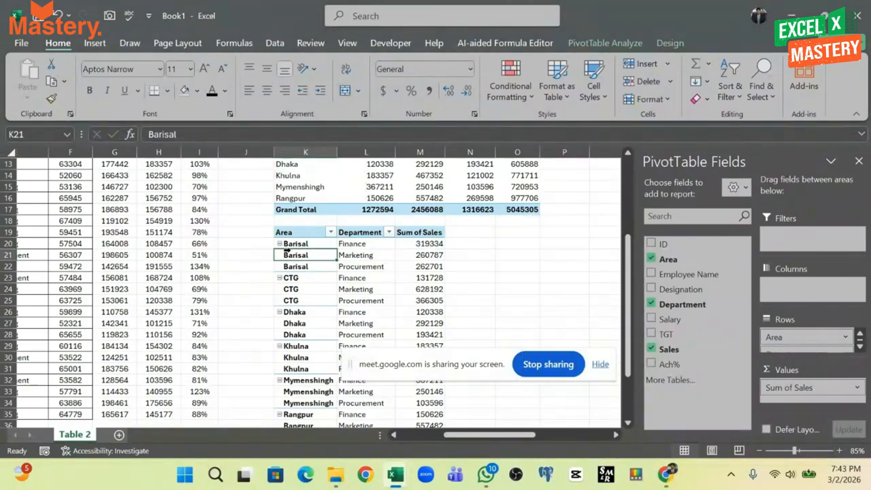
pyautogui.click(290, 266)
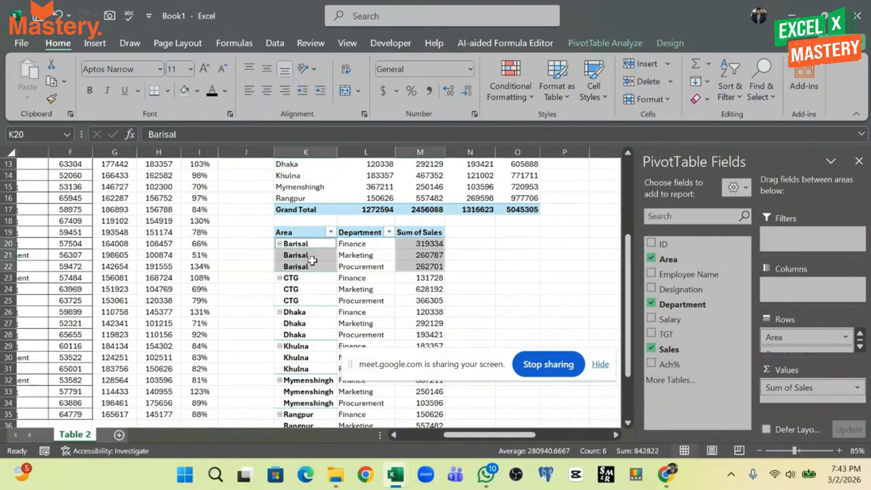
# Show all subtotals at the bottom of each group in the tabular Area and Department PivotTable
pyautogui.click(314, 255)
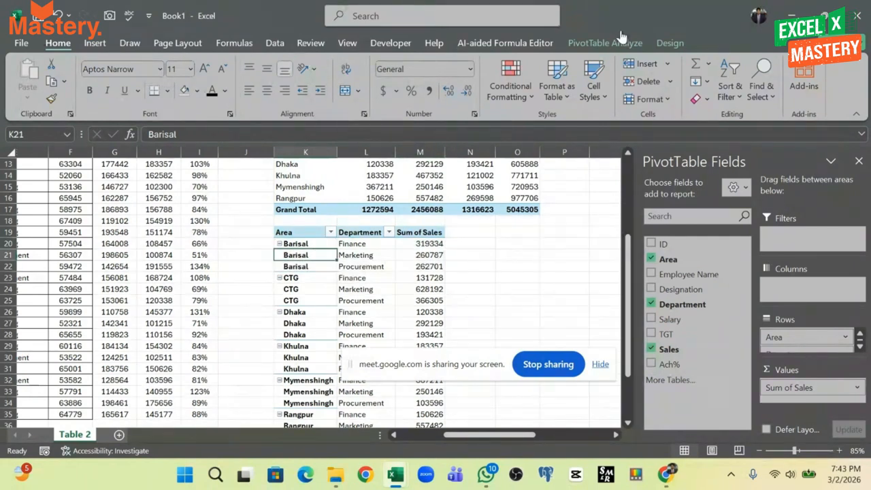
pyautogui.click(674, 47)
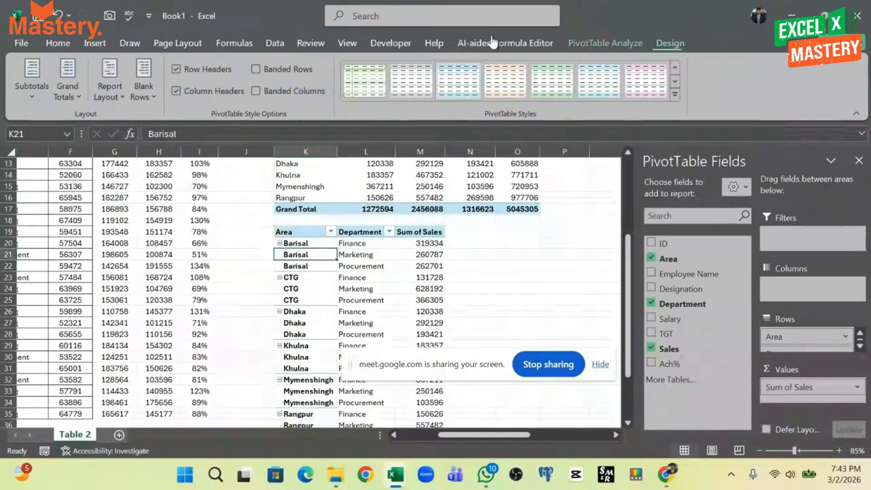
pyautogui.click(37, 98)
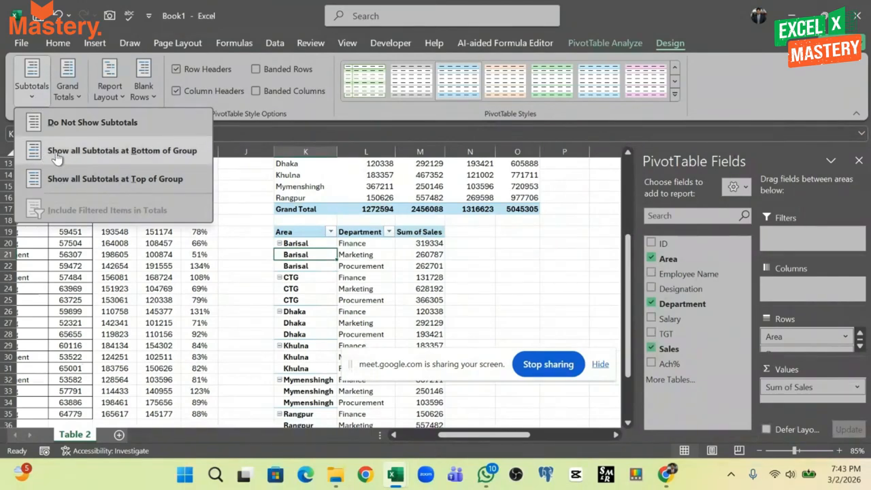
pyautogui.click(100, 156)
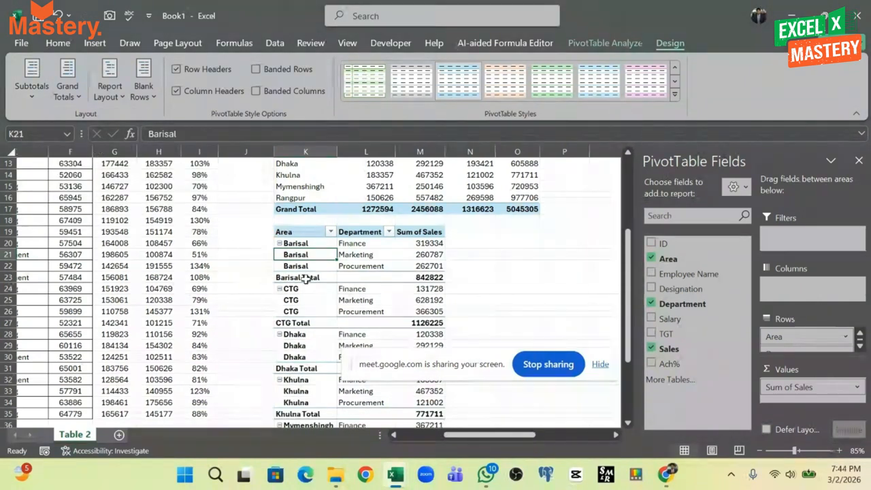
# Highlight the Barisal Total and CTG Total rows in the tabular PivotTable, and leave the report
pyautogui.moveTo(290, 278); pyautogui.dragTo(414, 278)
pyautogui.moveTo(306, 324); pyautogui.dragTo(415, 324)
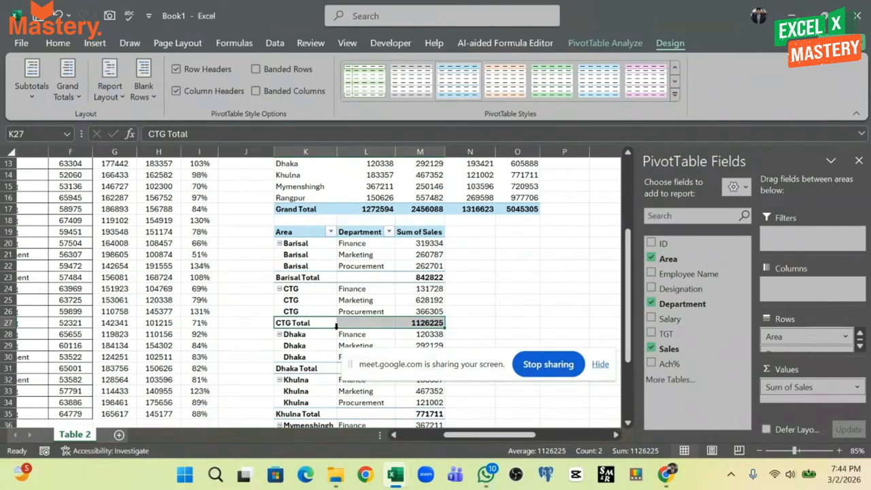
pyautogui.click(473, 255)
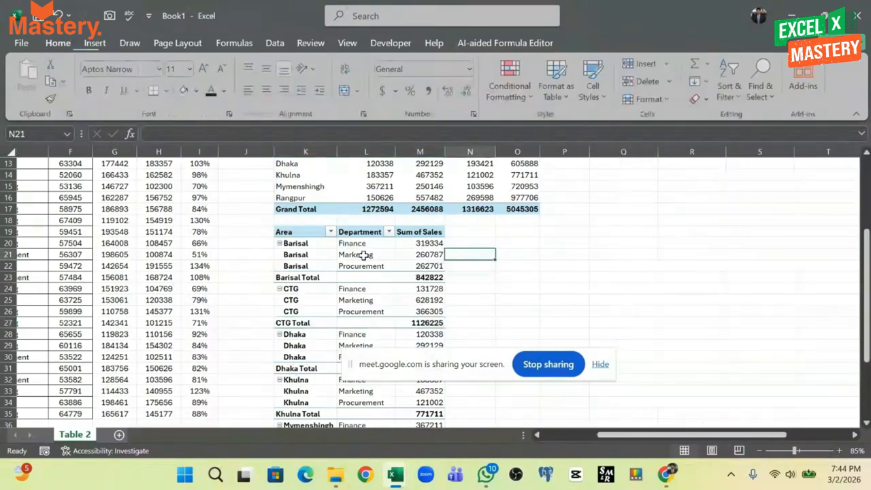
# Review the Report Layout options for the tabular PivotTable and switch back to the Google Meet call
pyautogui.click(366, 255)
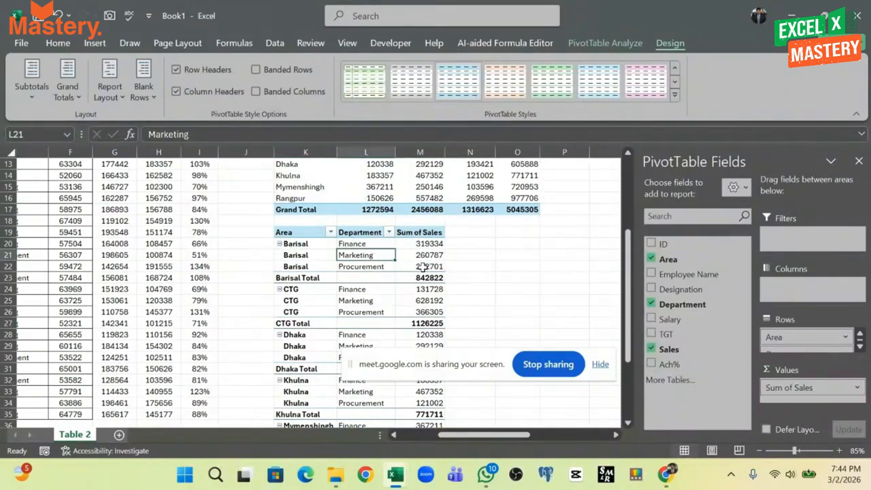
pyautogui.click(111, 97)
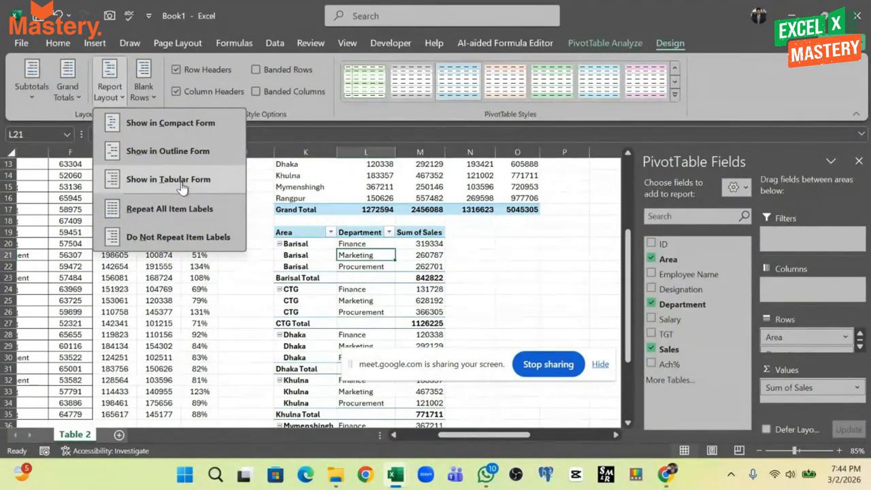
pyautogui.click(666, 484)
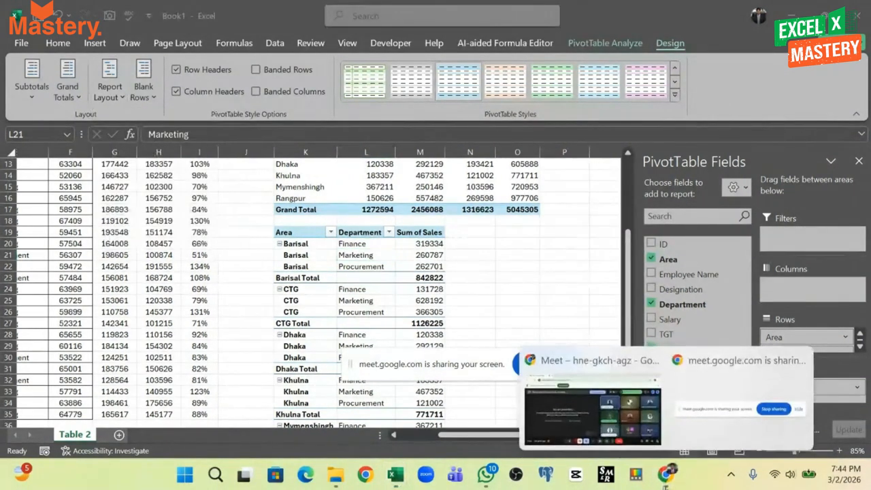